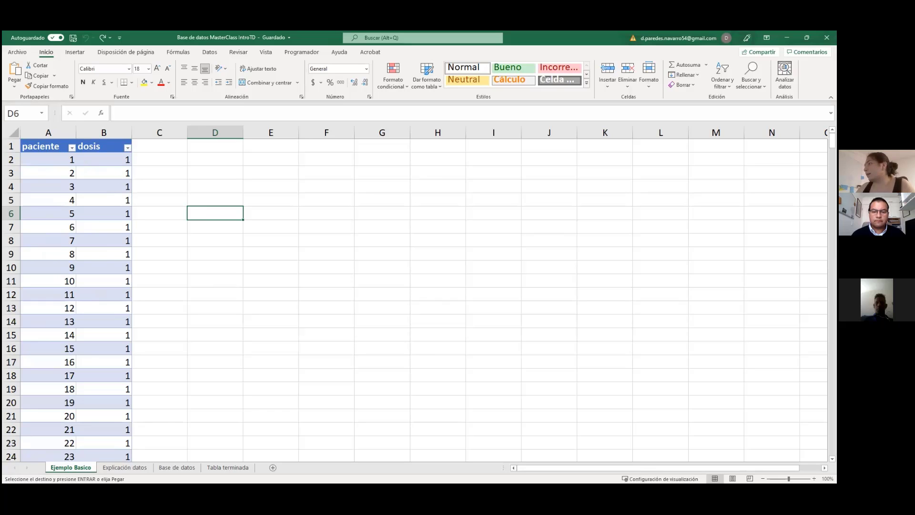
Step: Try placing a pivot table based on Tabla2 in a new worksheet, and undo it
mouse_move(832, 141)
mouse_down()
mouse_move(832, 422)
mouse_move(832, 145)
mouse_up()
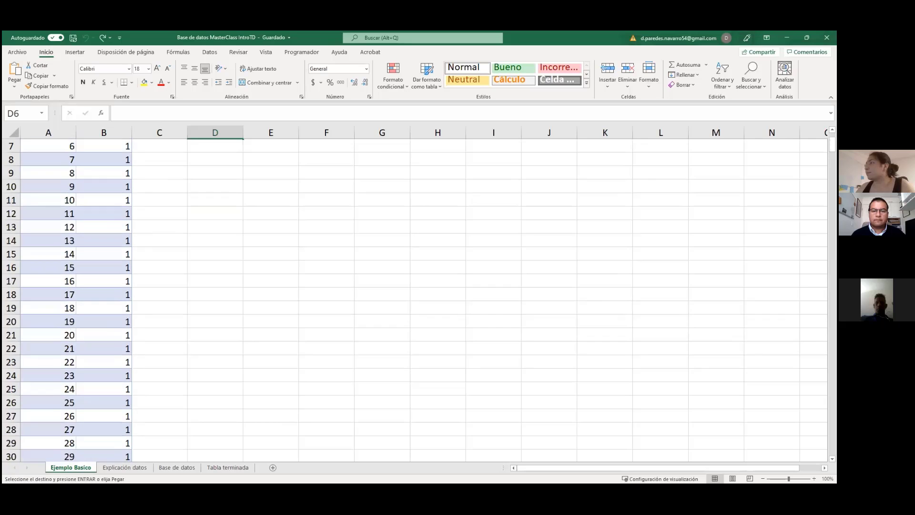
scroll(277, 287, up, 2)
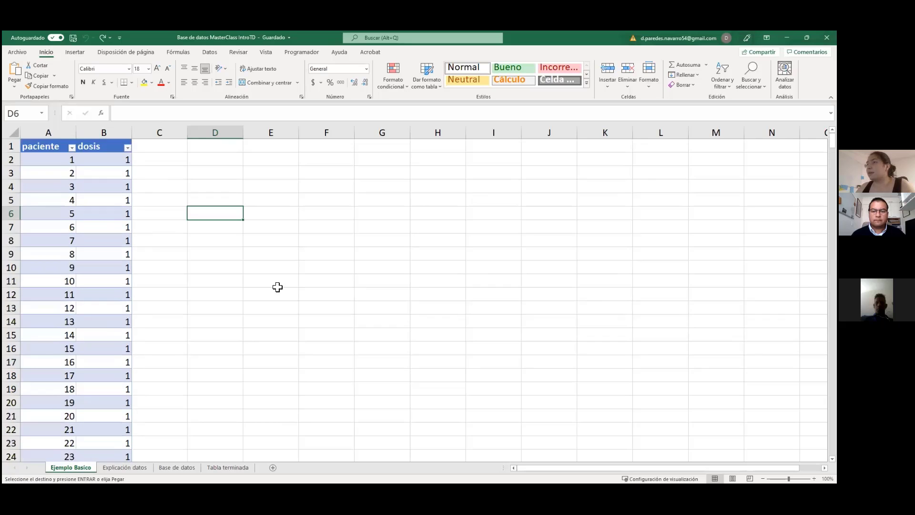
click(75, 52)
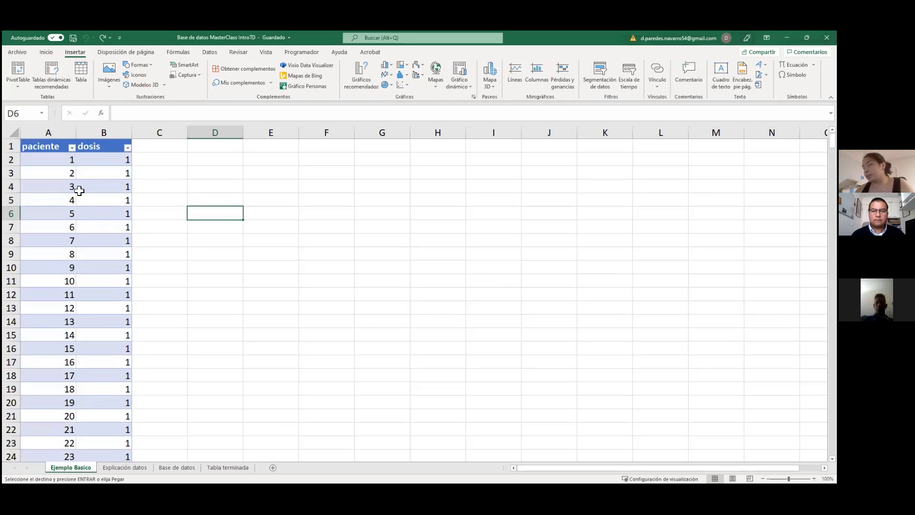
click(99, 228)
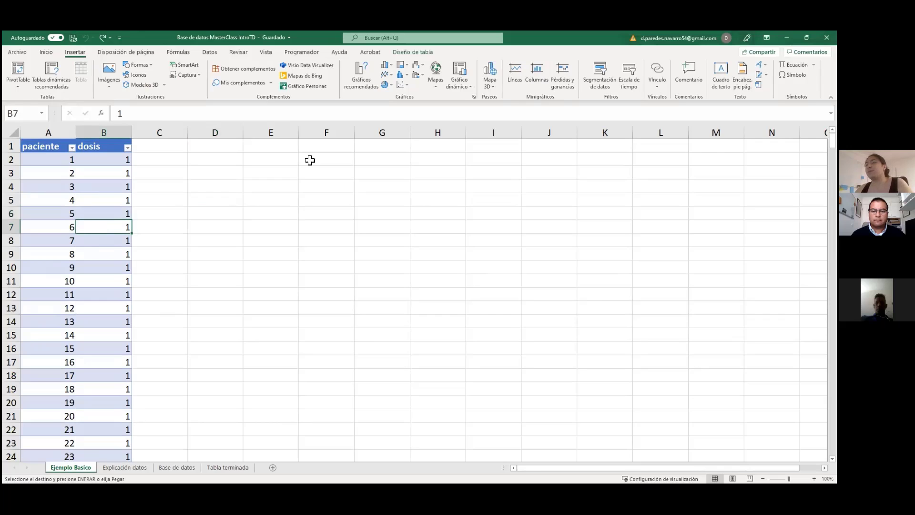
click(21, 75)
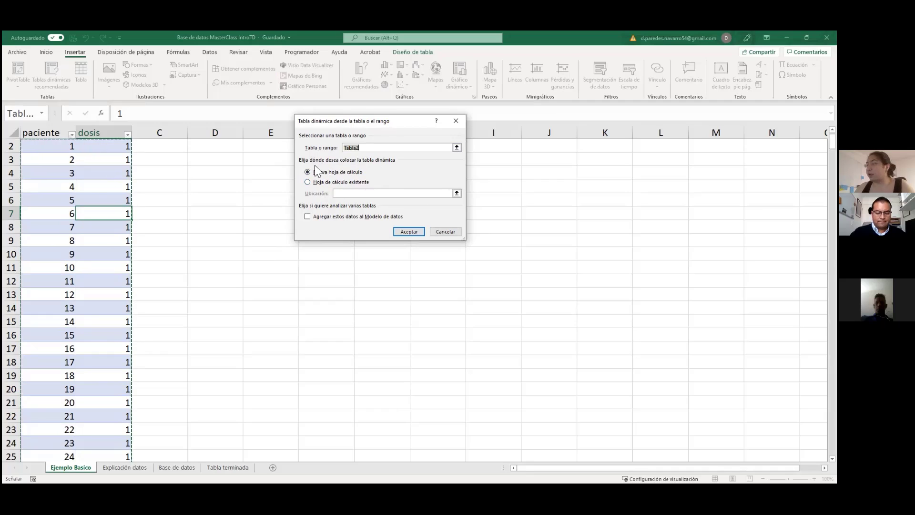
click(409, 232)
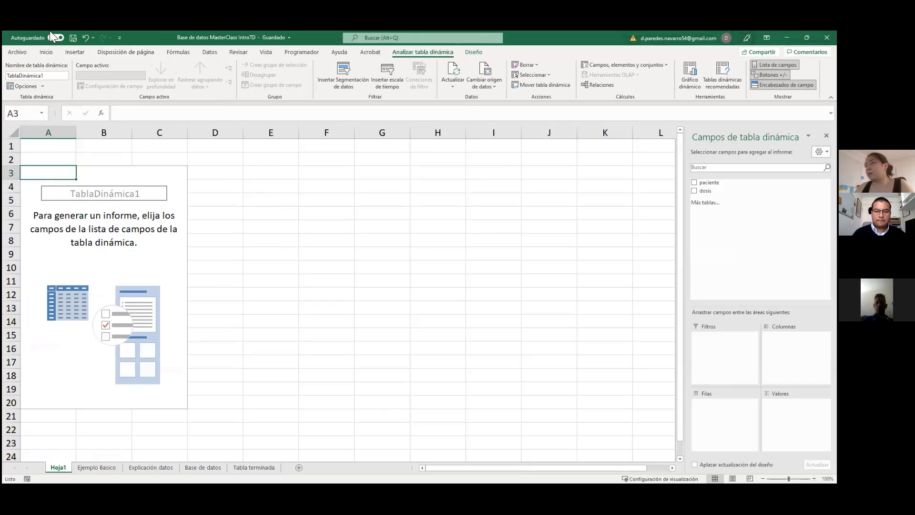
click(86, 38)
Step: Insert a pivot table from Tabla2 into the existing Ejemplo Basico sheet, located at cell E8
click(102, 468)
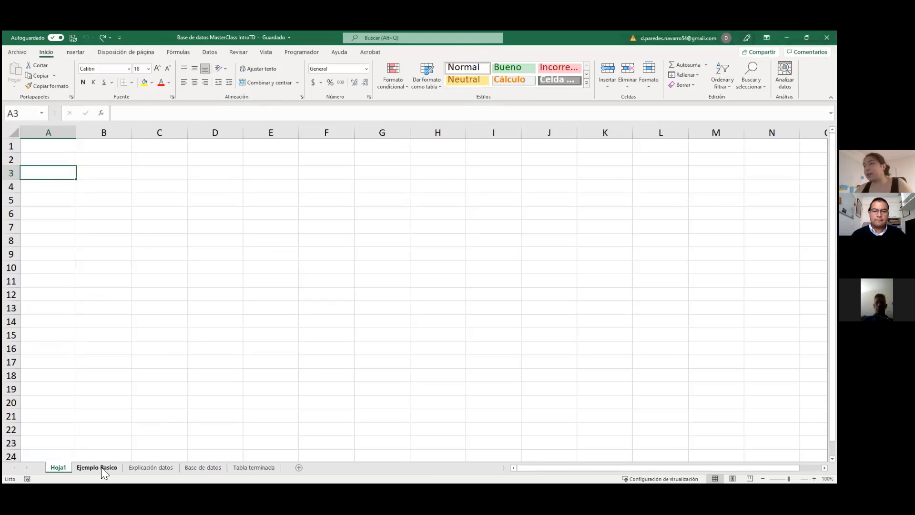
click(75, 53)
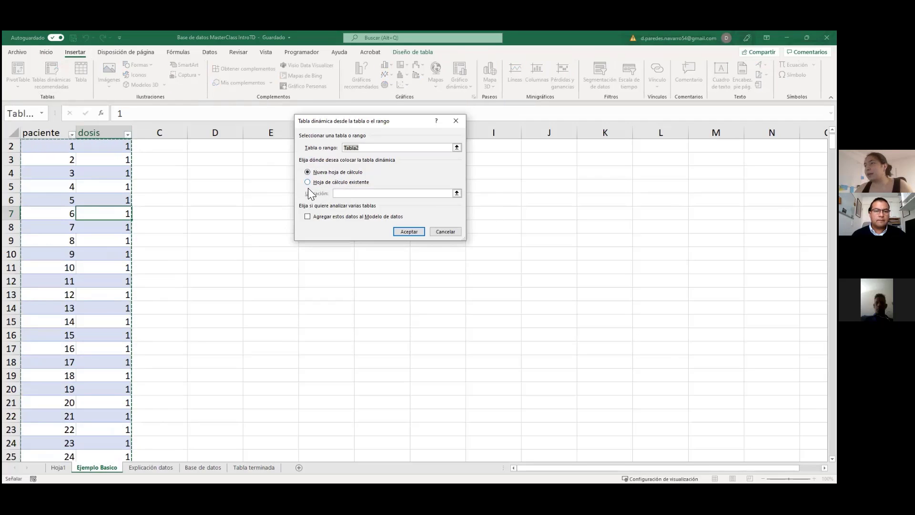
click(326, 182)
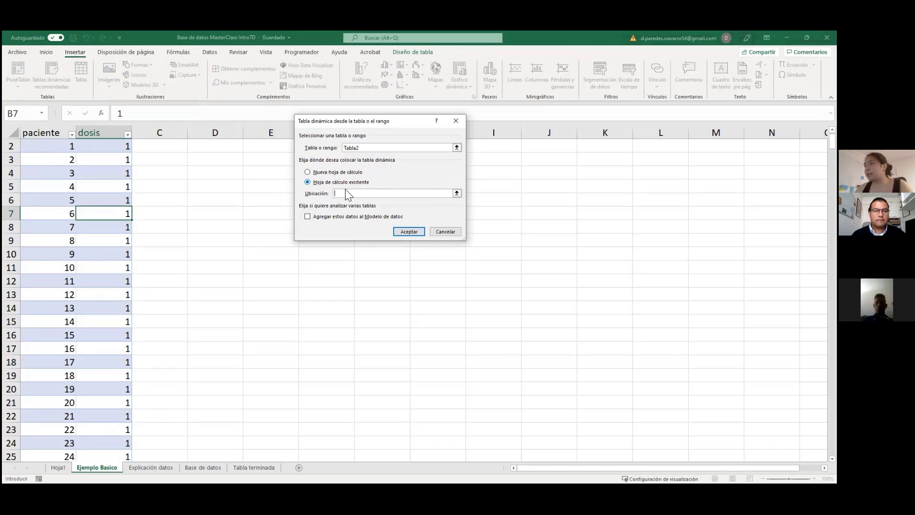
scroll(242, 215, up, 1)
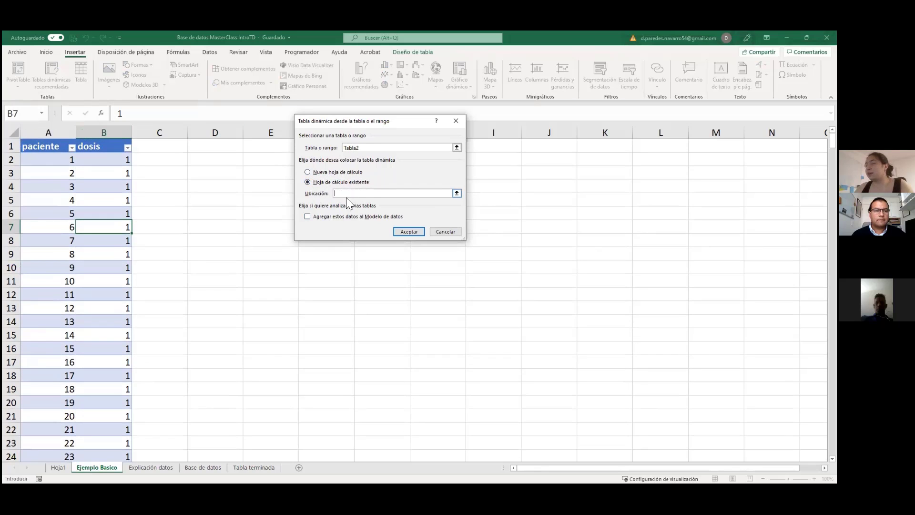
click(398, 195)
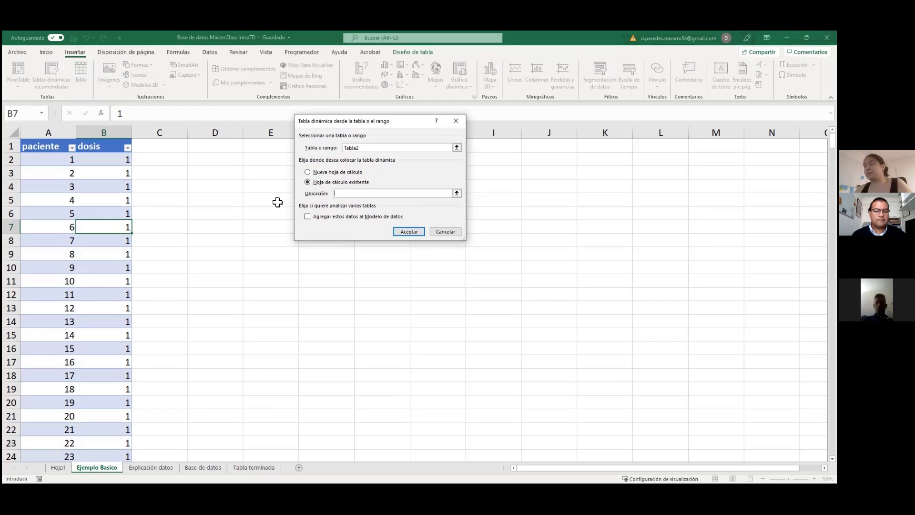
click(269, 145)
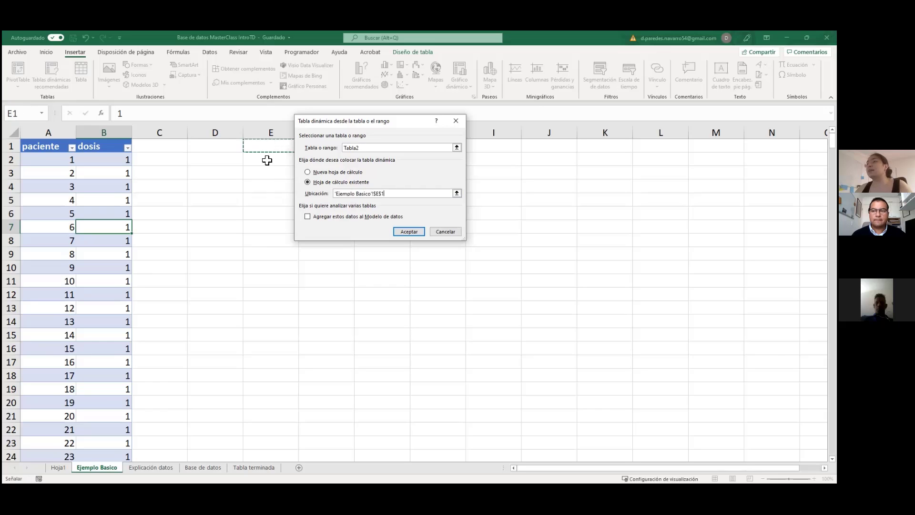
click(274, 169)
click(272, 223)
click(270, 244)
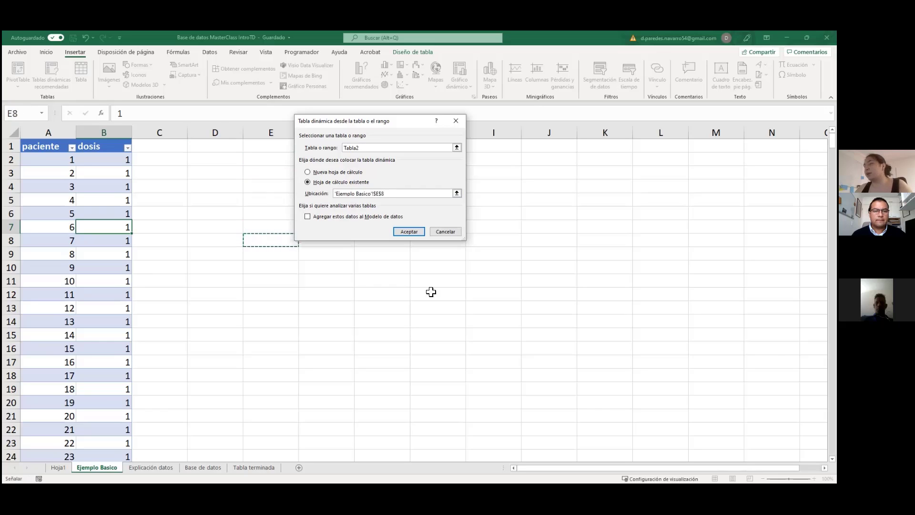
click(412, 236)
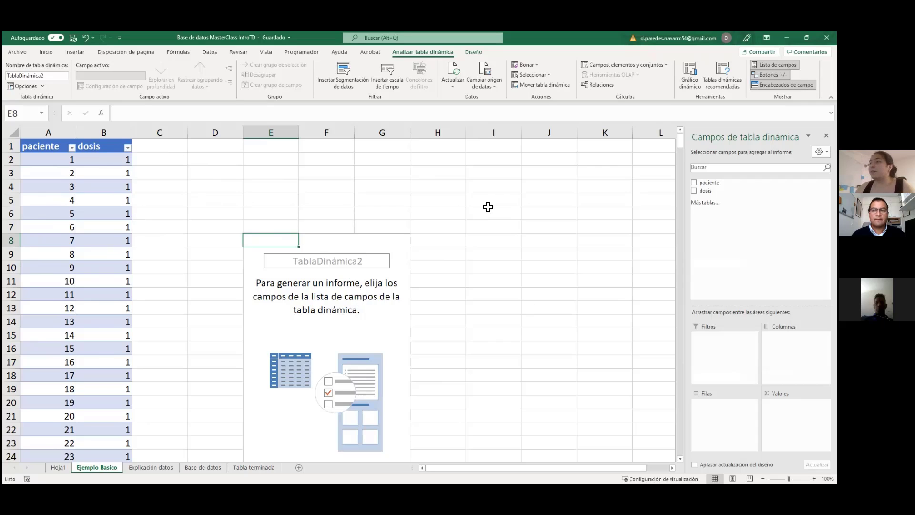
Step: Examine the dosis values down the patient table in the Ejemplo Basico sheet
scroll(488, 206, down, 1)
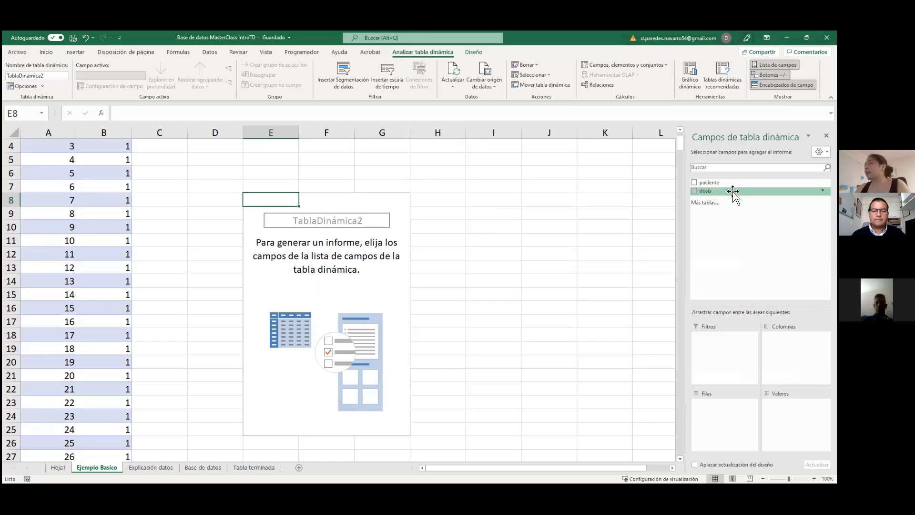
scroll(96, 228, up, 1)
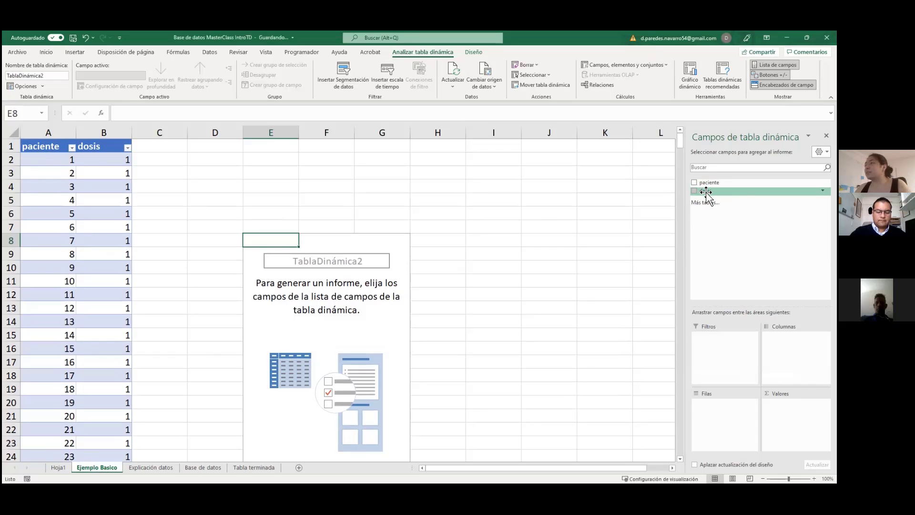
click(113, 159)
drag(116, 175, 121, 322)
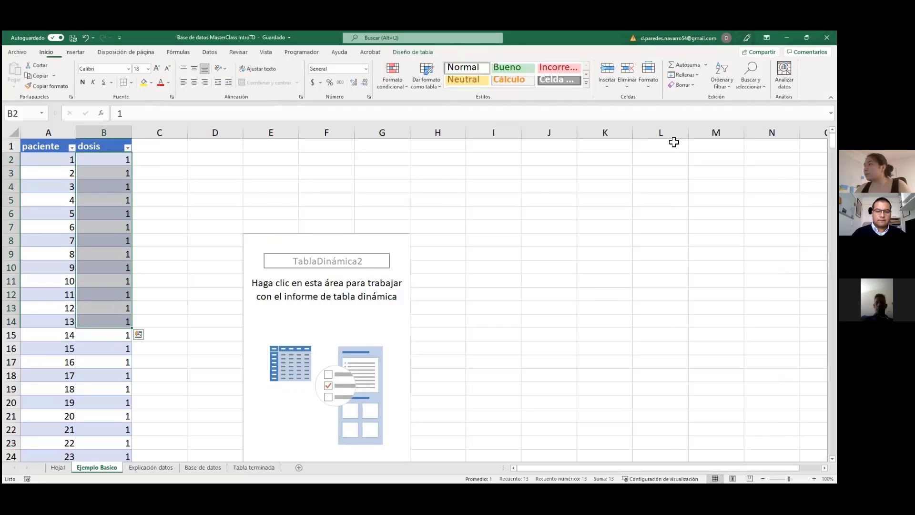
scroll(513, 278, down, 20)
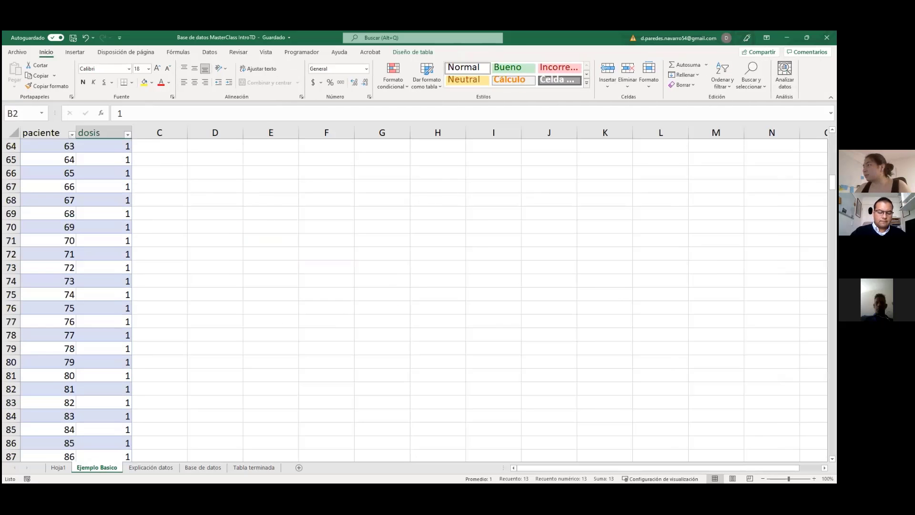
drag(832, 182, 832, 367)
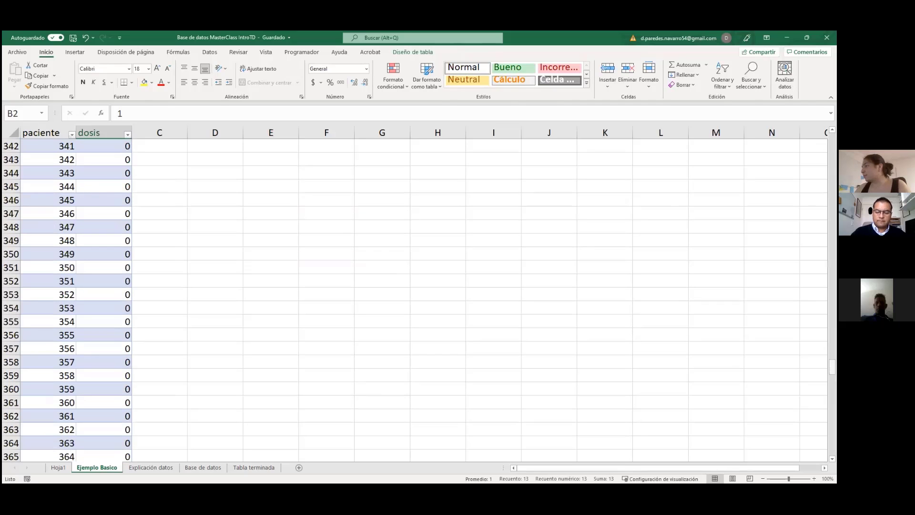
scroll(418, 300, up, 12)
scroll(417, 300, up, 20)
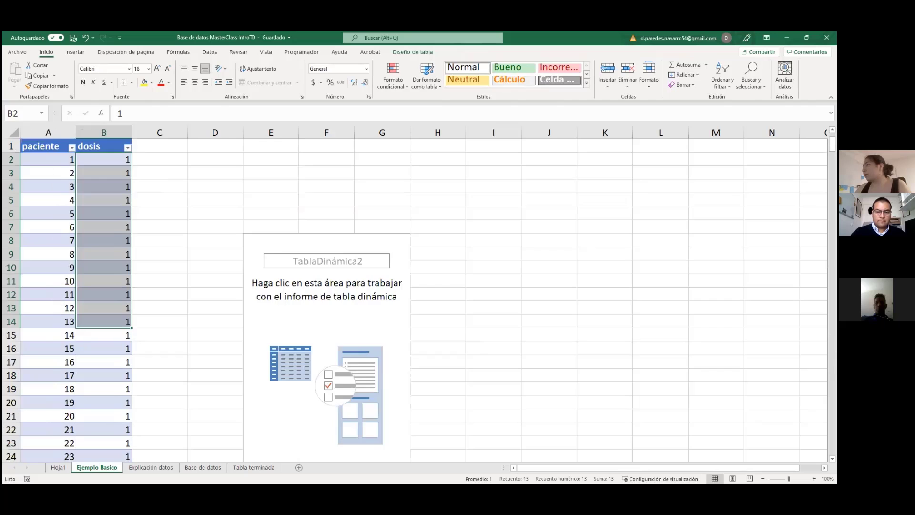
Step: Add the dosis field to both the Filas and Valores areas of the pivot table at E8
scroll(359, 300, down, 1)
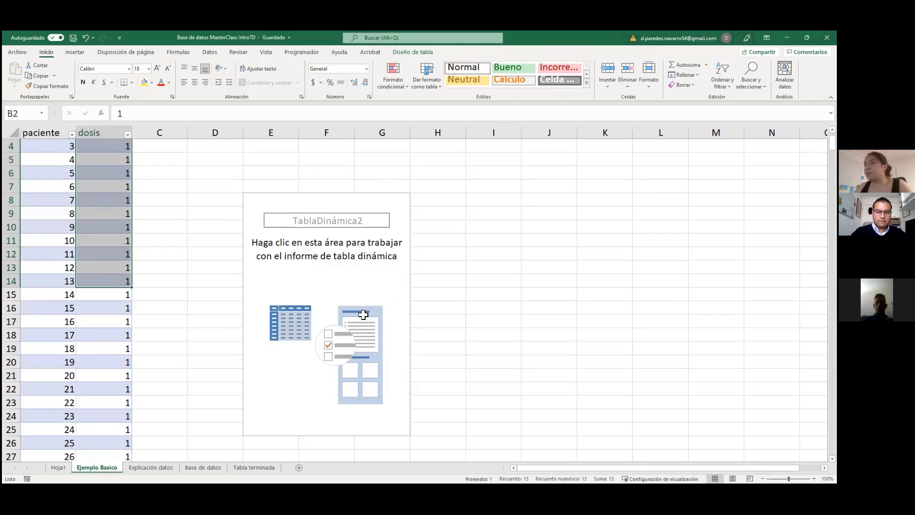
click(281, 241)
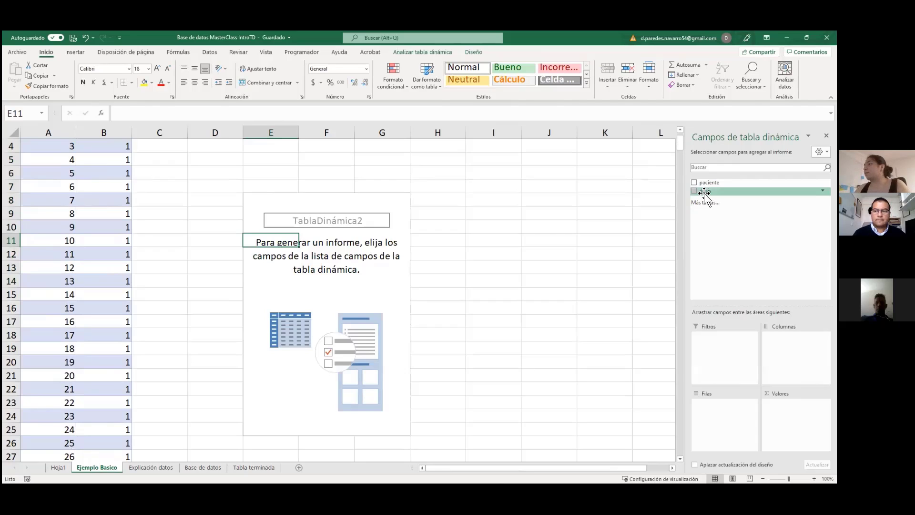
drag(701, 192, 723, 422)
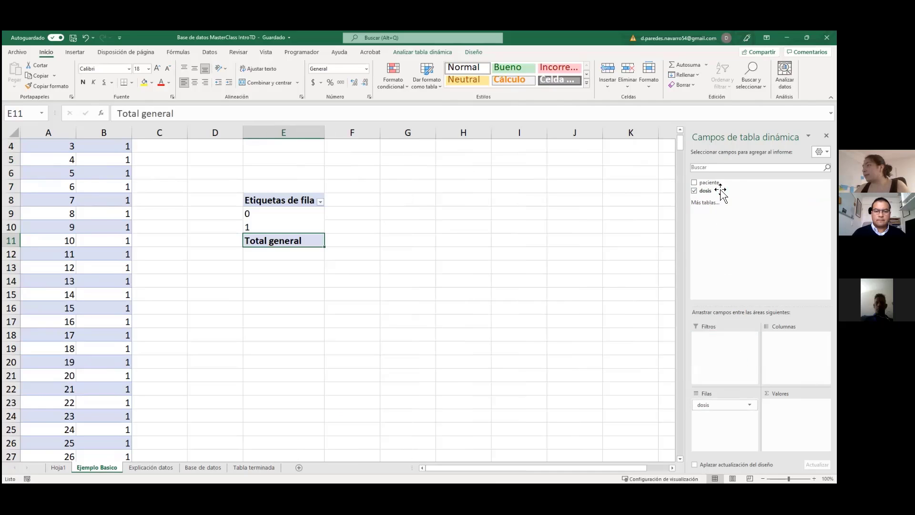
drag(702, 192, 795, 412)
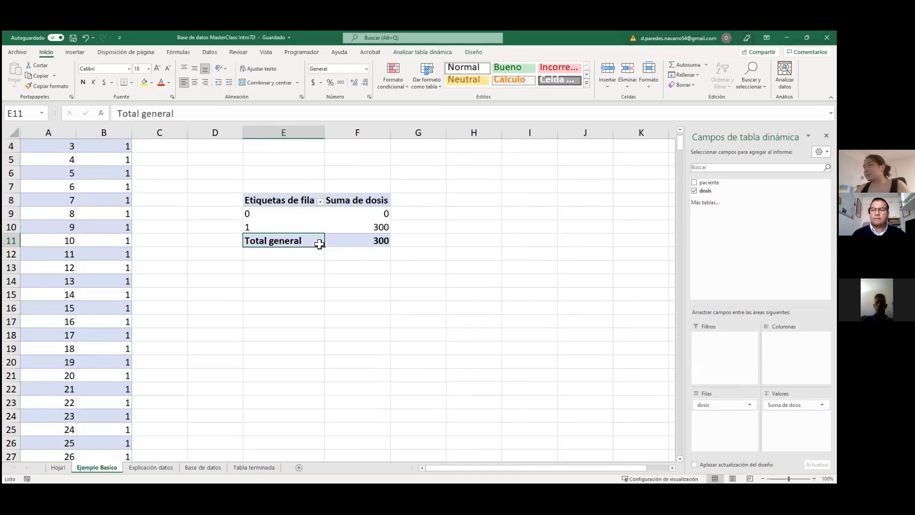
Step: Change the pivot table's dosis value field to be summarized by Recuento instead of Suma
click(338, 198)
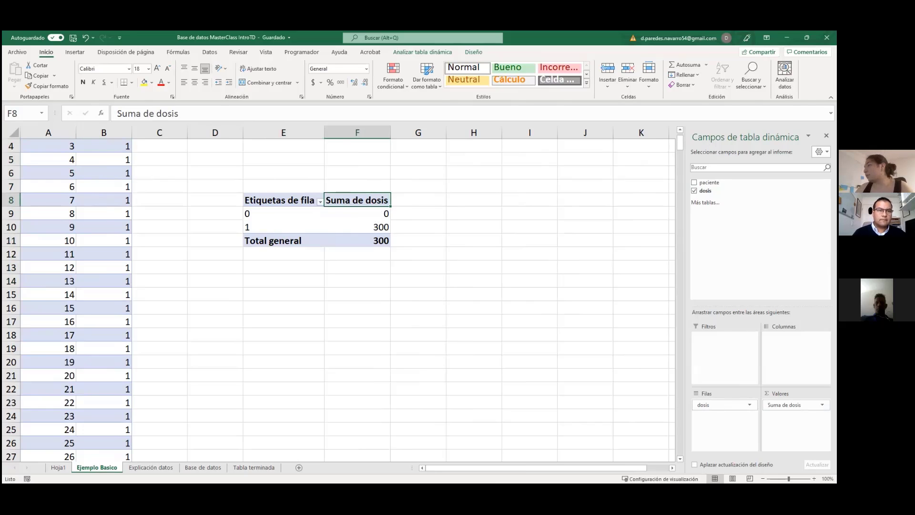
click(801, 405)
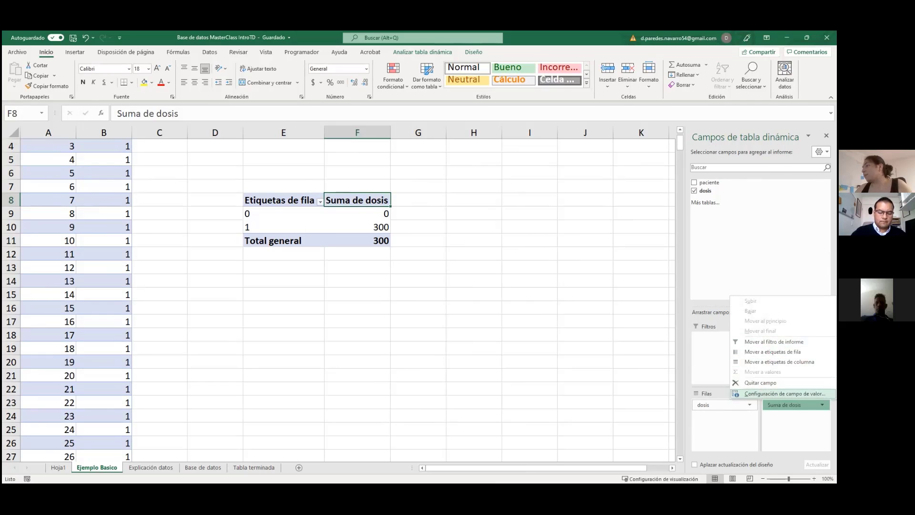
click(784, 394)
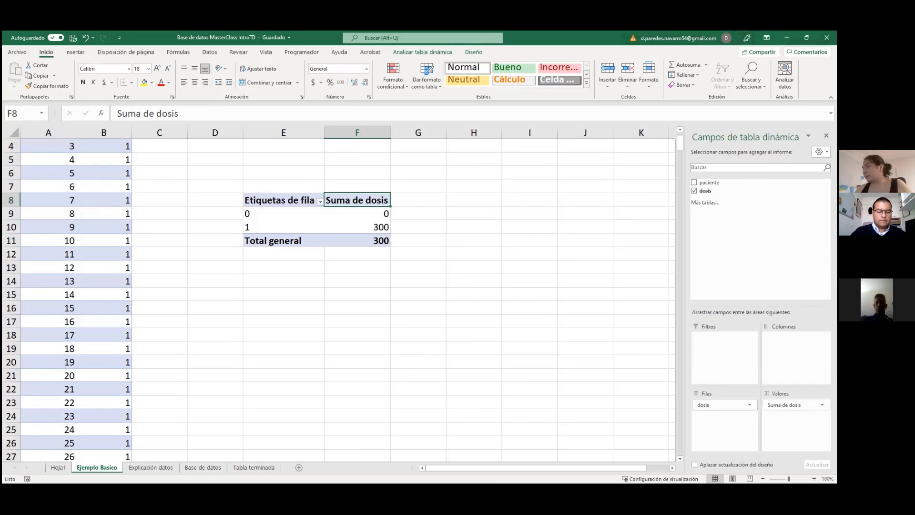
click(801, 404)
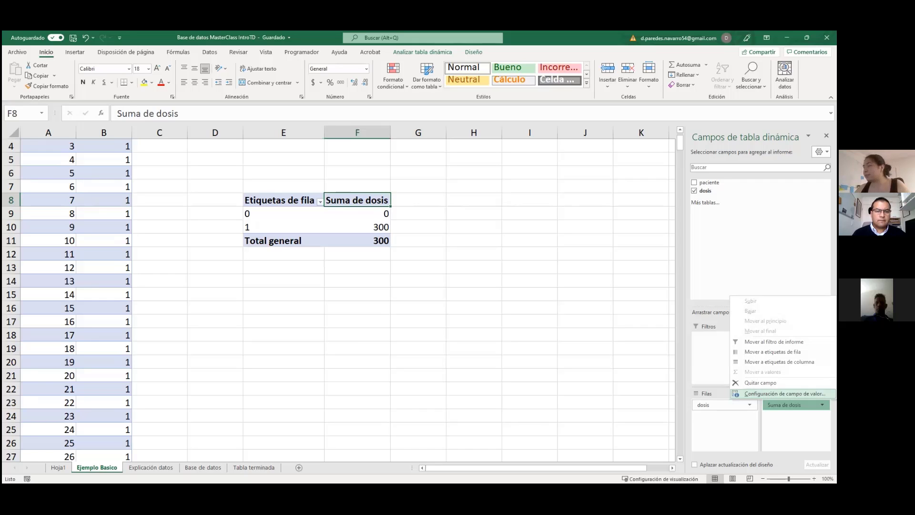
click(785, 394)
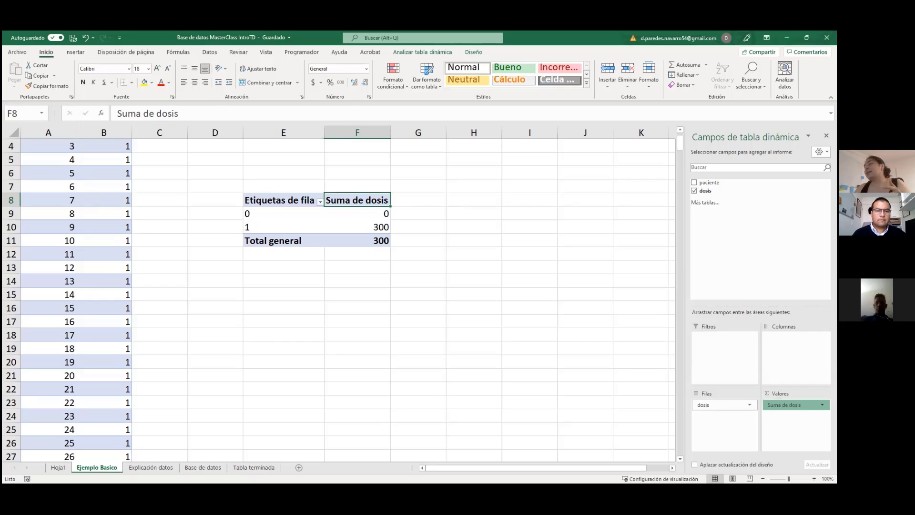
click(216, 131)
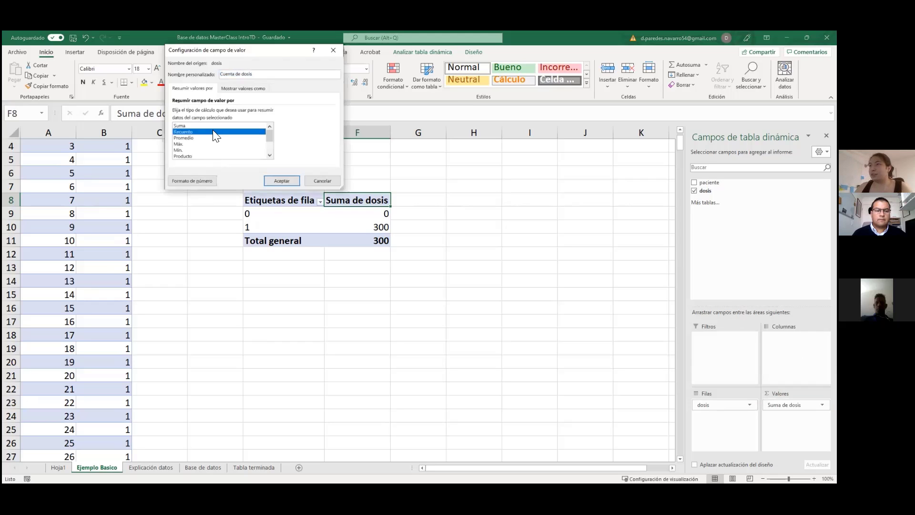
click(281, 181)
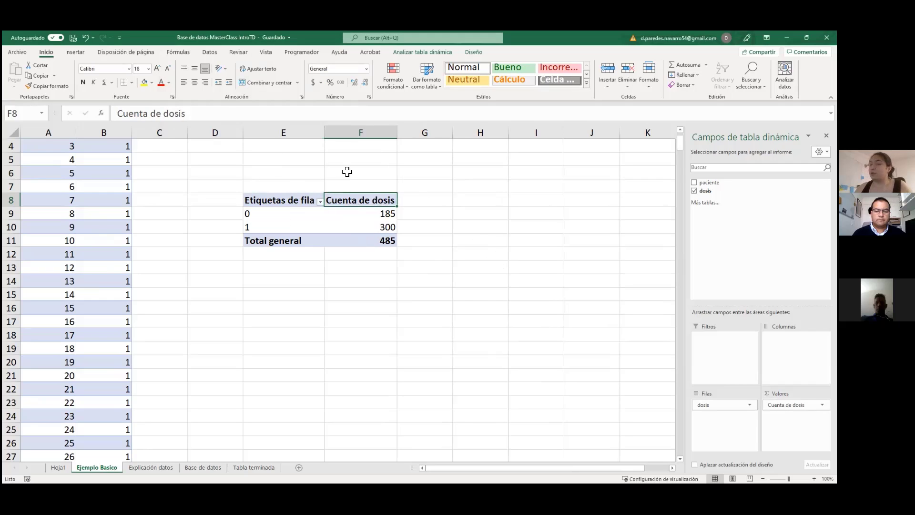
Step: Show the pivot table's dosis count as % del total general
click(373, 212)
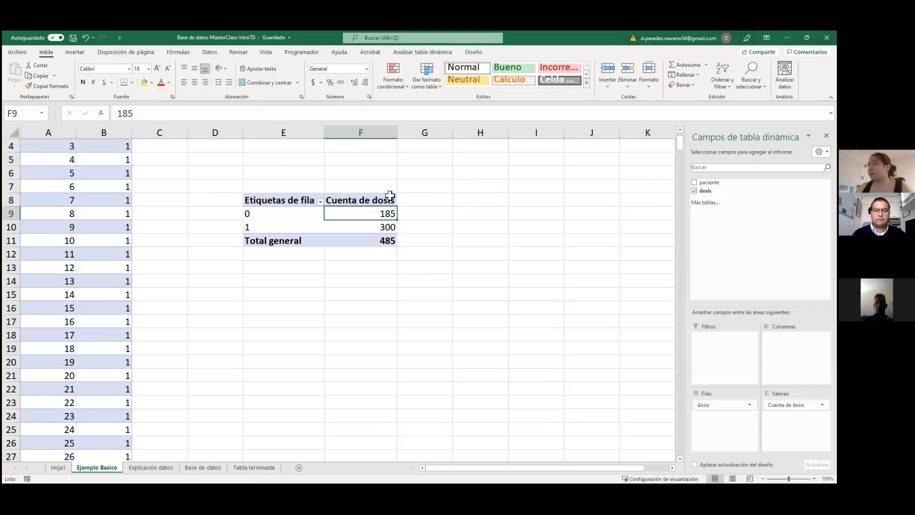
click(368, 227)
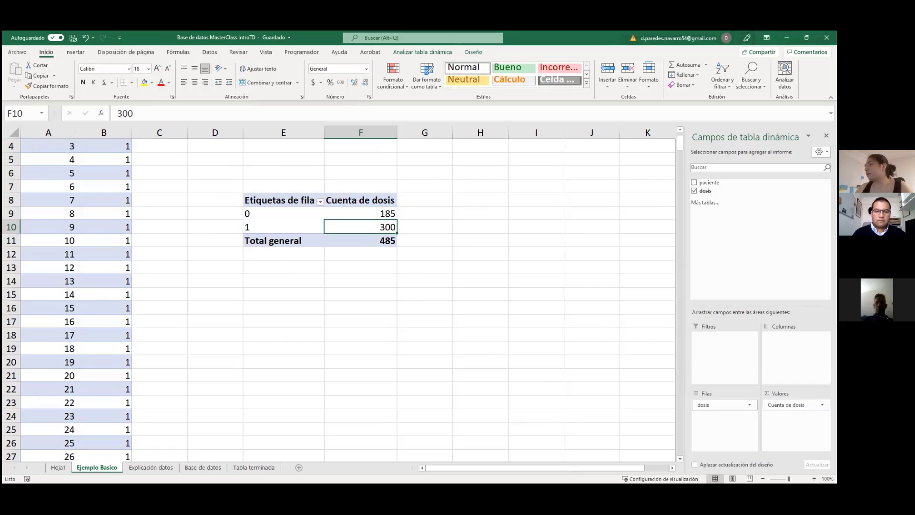
click(791, 404)
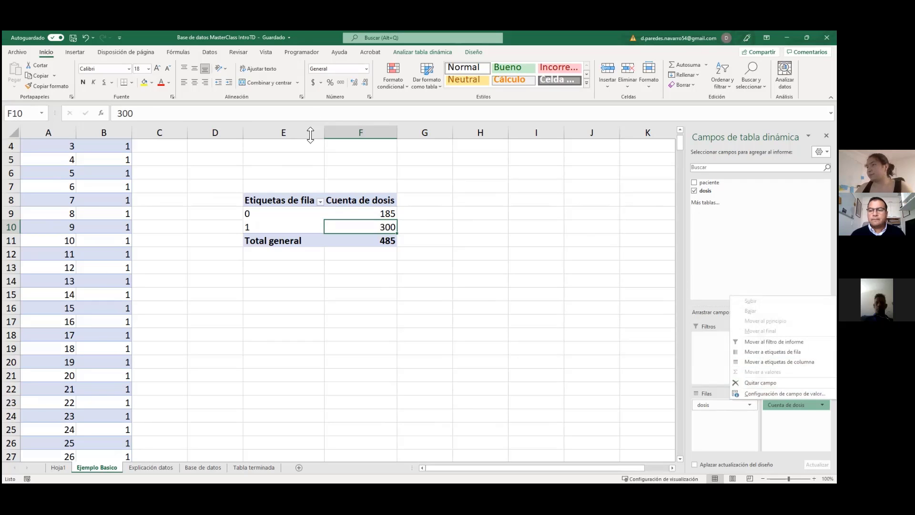
click(784, 393)
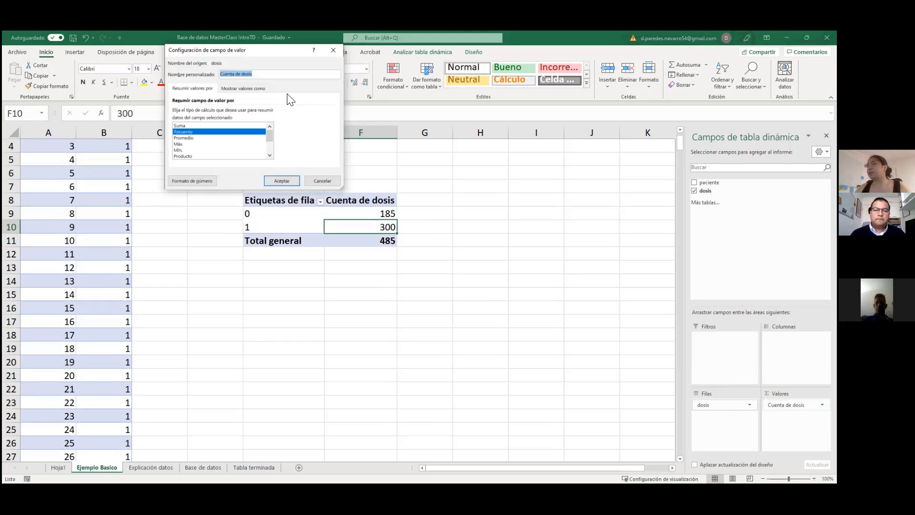
click(252, 91)
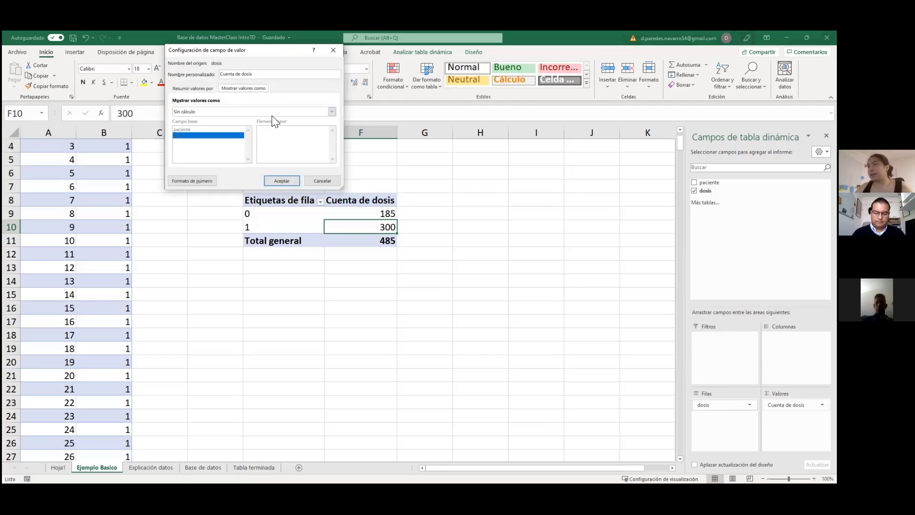
click(331, 112)
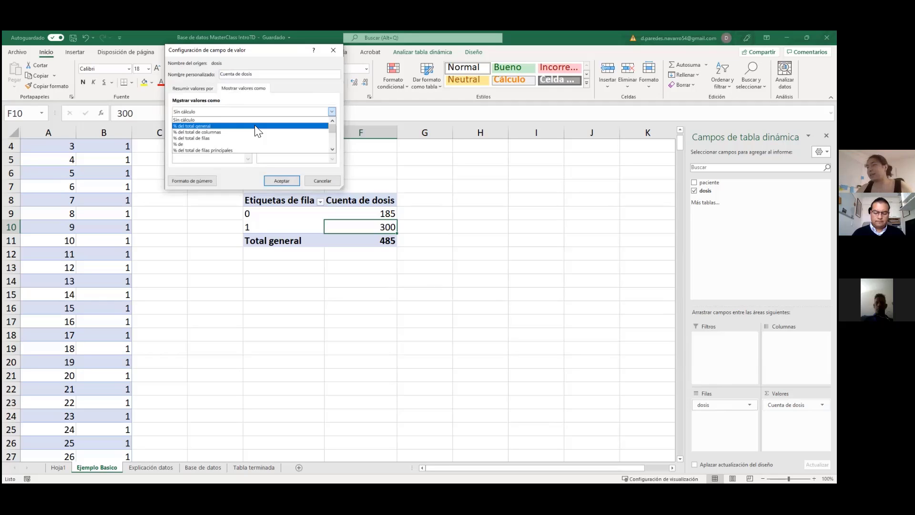
click(256, 127)
click(281, 180)
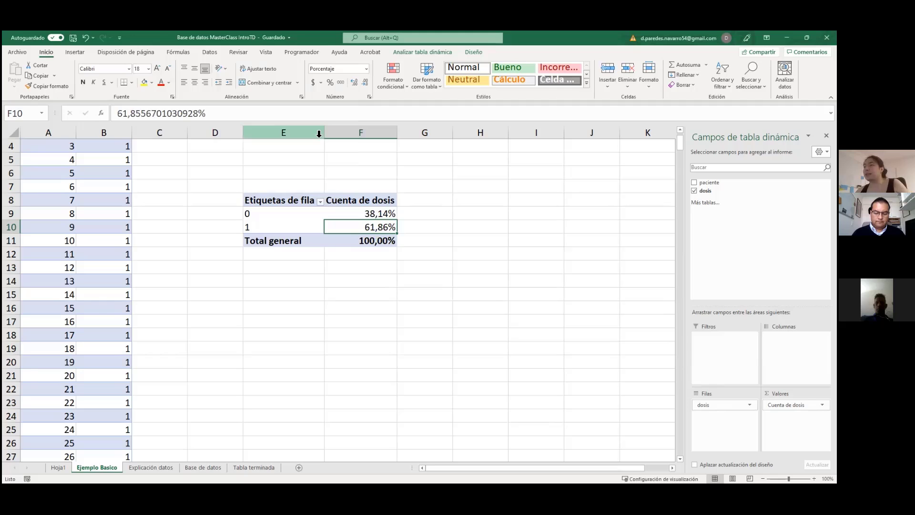
scroll(266, 158, up, 1)
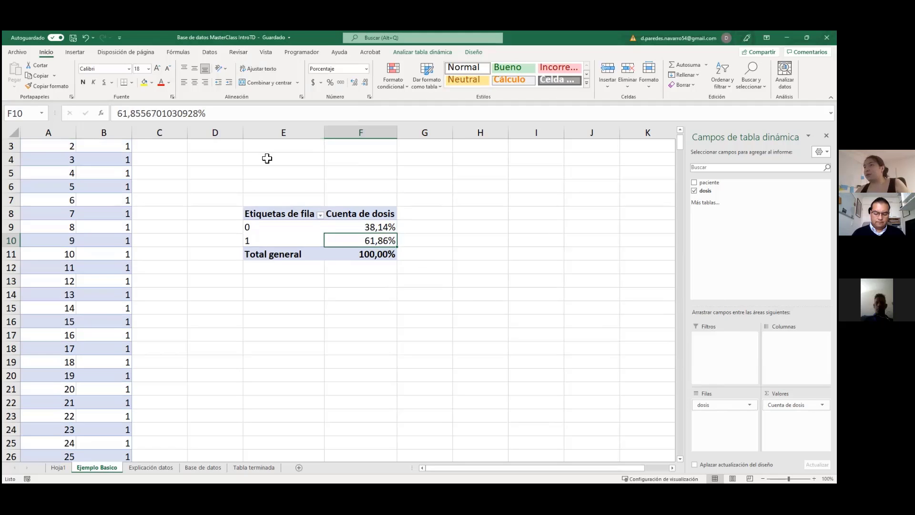
scroll(267, 159, up, 1)
click(535, 252)
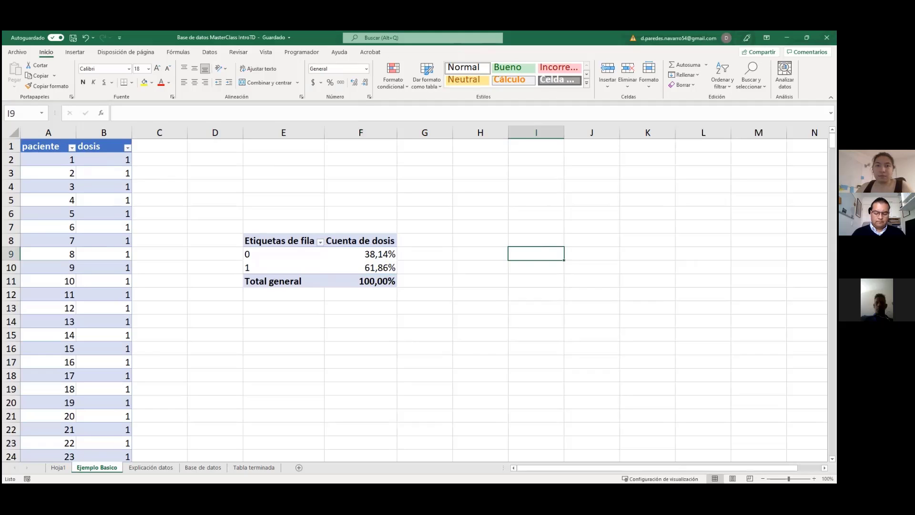
key(alt+Tab)
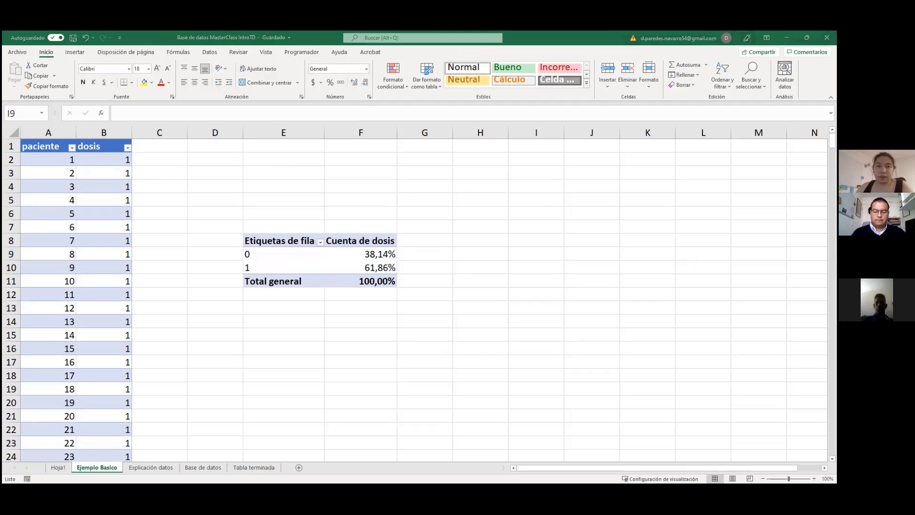
click(225, 221)
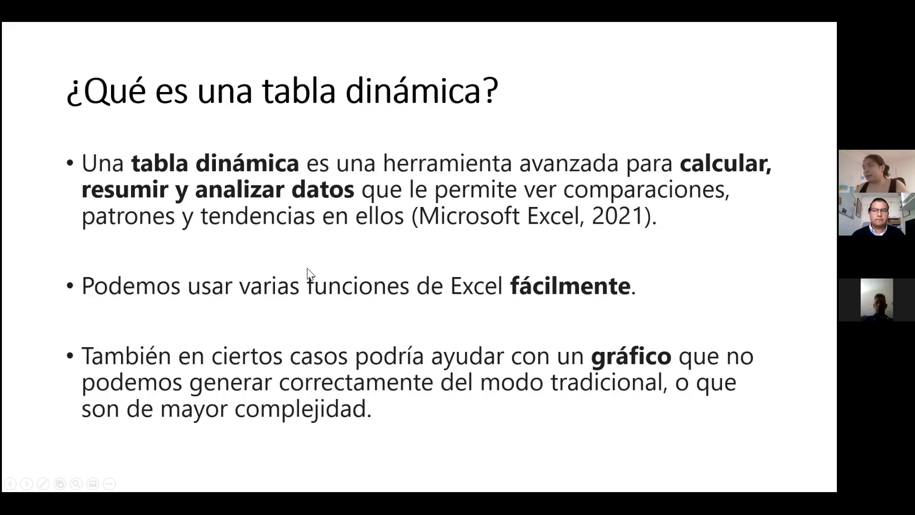
click(304, 250)
click(386, 219)
click(386, 218)
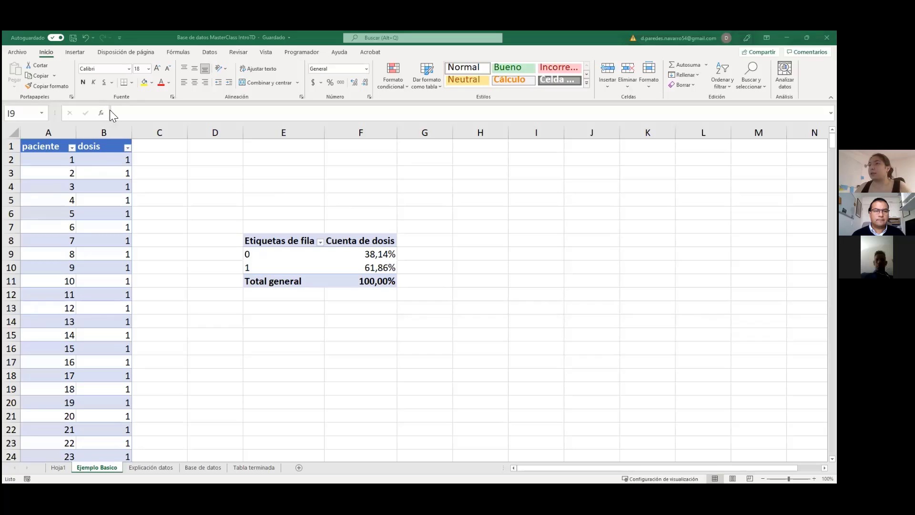
Step: Explore the chart types available for the patient and dosis table, including Superficie, Rectángulos and Cajas y bigotes, without inserting one
click(102, 186)
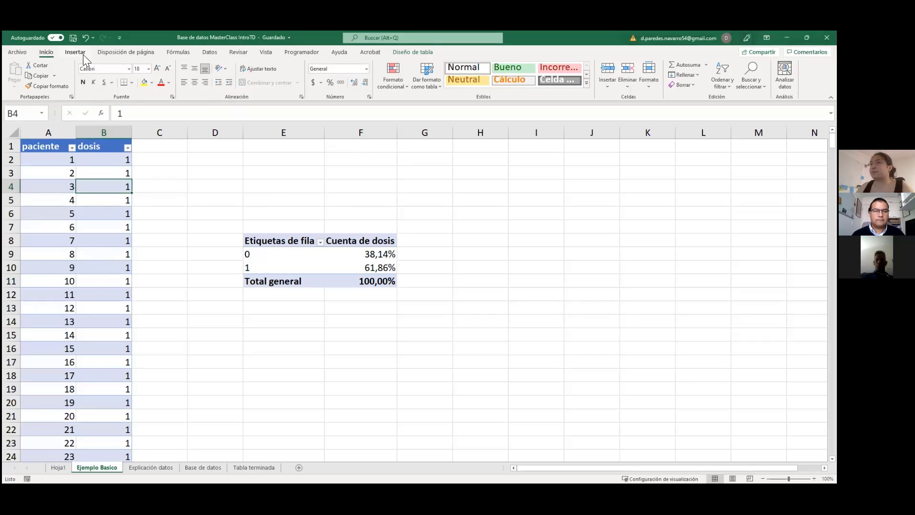
click(72, 51)
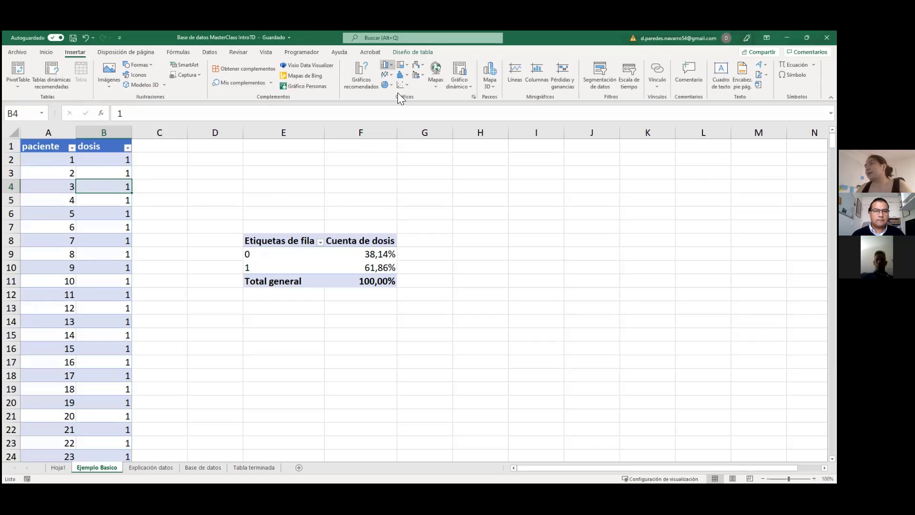
click(387, 65)
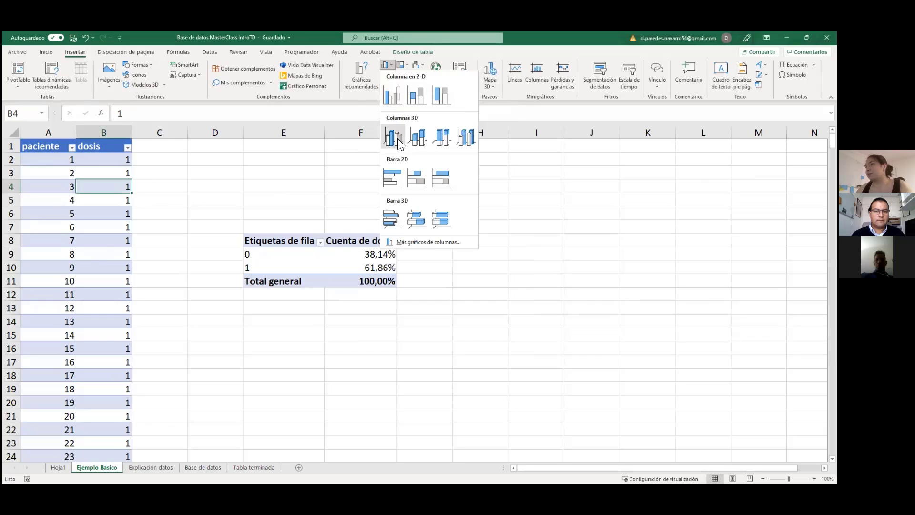
click(338, 157)
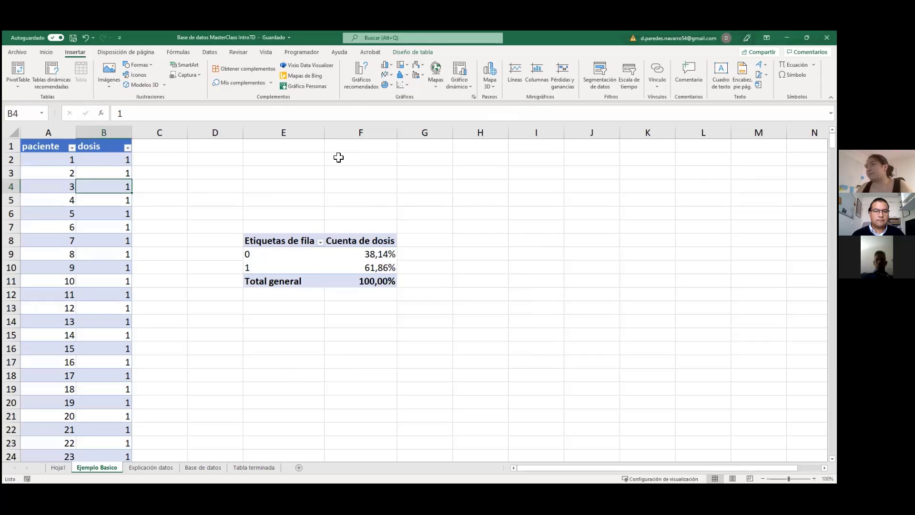
click(104, 146)
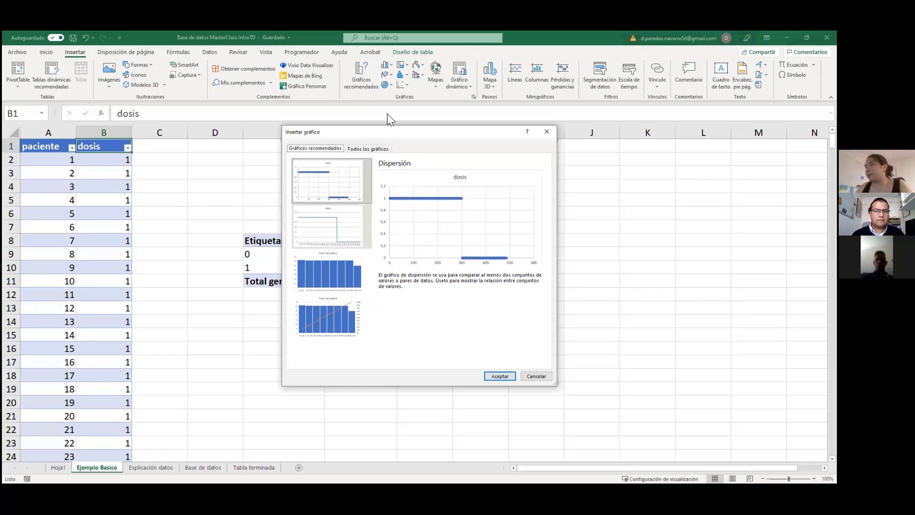
click(368, 149)
click(317, 267)
click(319, 288)
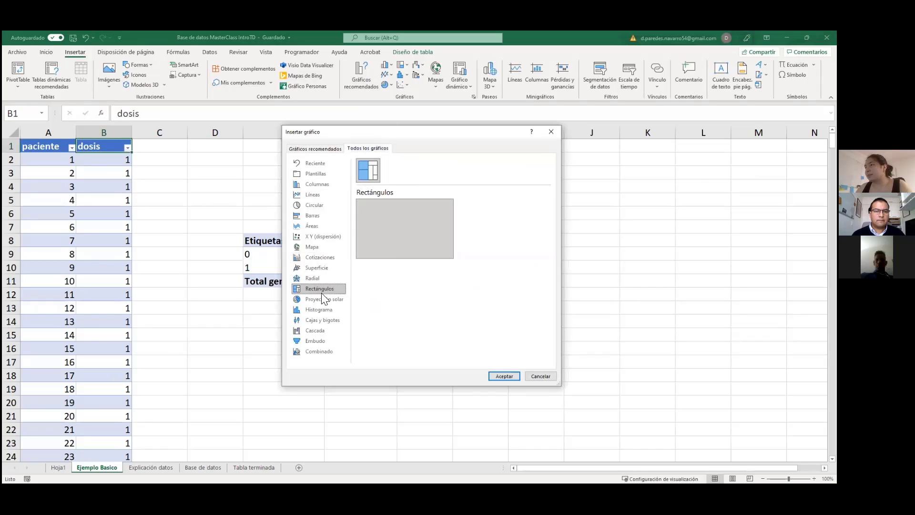
click(322, 320)
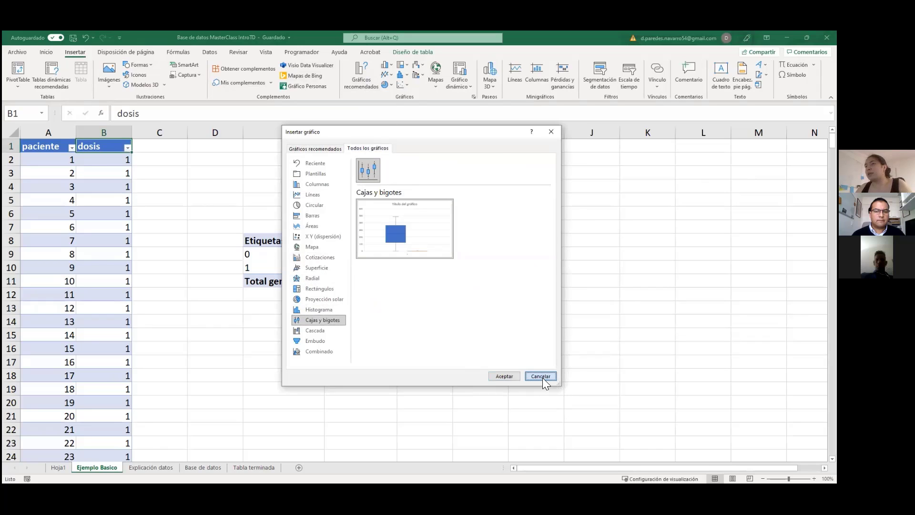
click(540, 376)
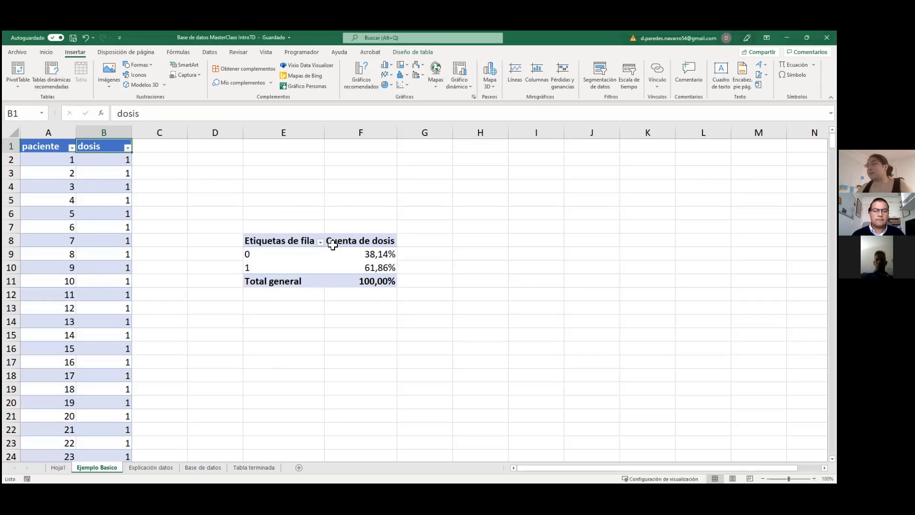
Step: Set the pivot table's Cuenta de dosis field to show its values as Sin cálculo
click(356, 252)
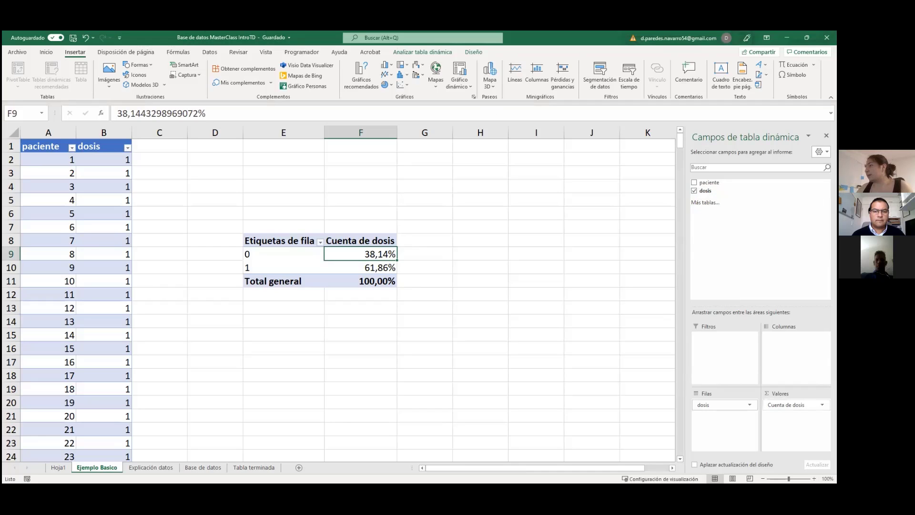
click(469, 265)
click(353, 266)
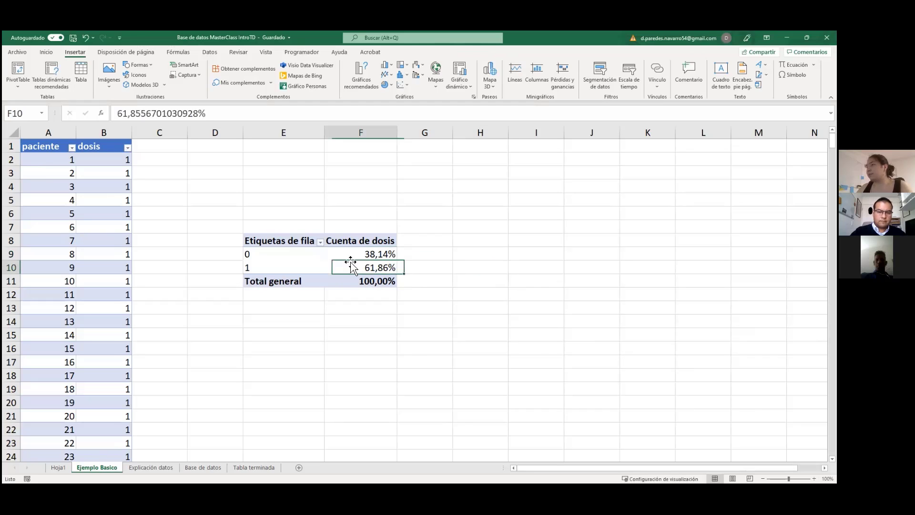
click(796, 404)
click(786, 393)
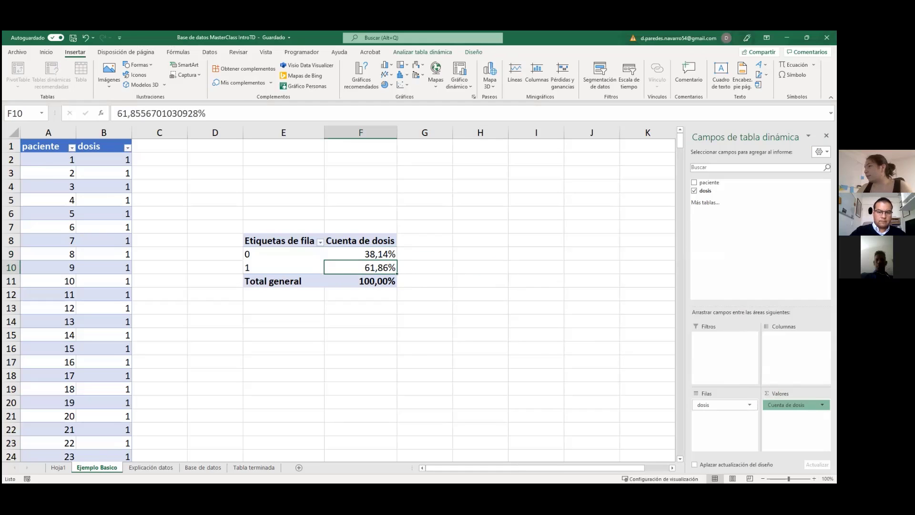
click(243, 87)
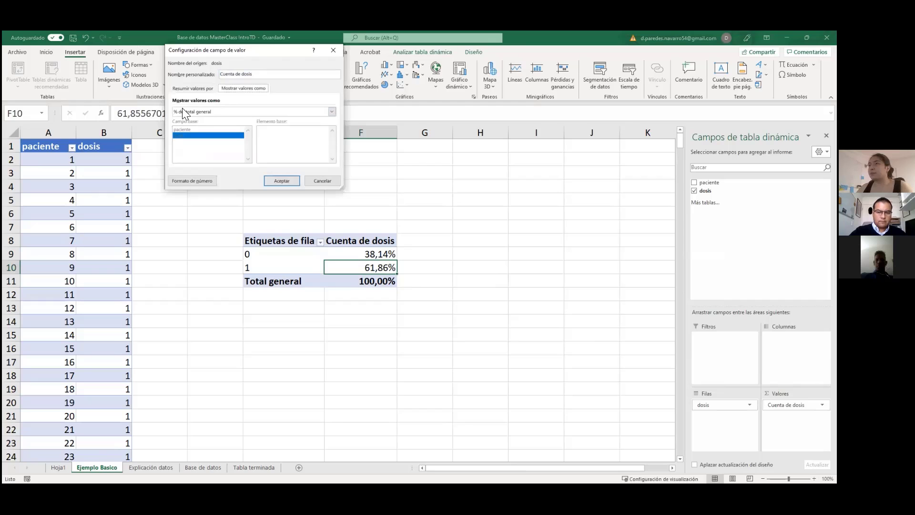
click(183, 110)
click(184, 118)
click(280, 181)
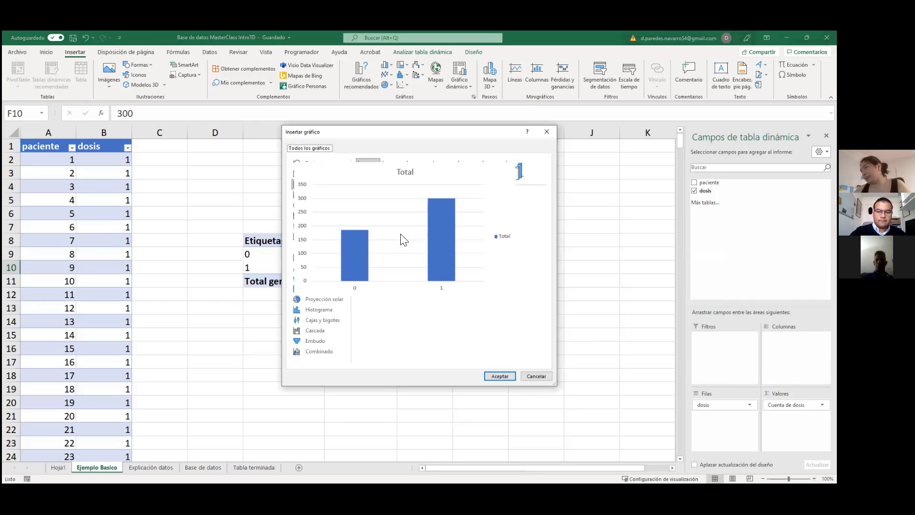
Step: Insert a column pivot chart of the dosis count from the pivot table in the Ejemplo Basico sheet
click(500, 375)
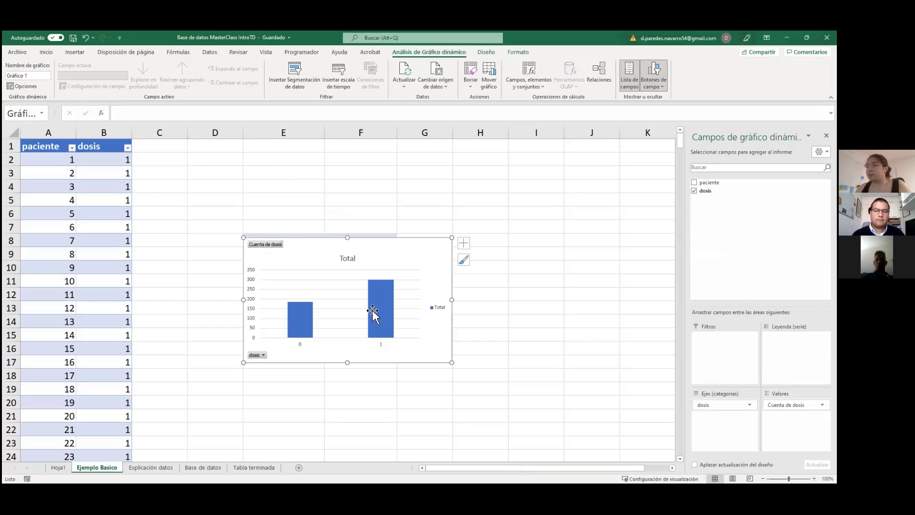
click(352, 185)
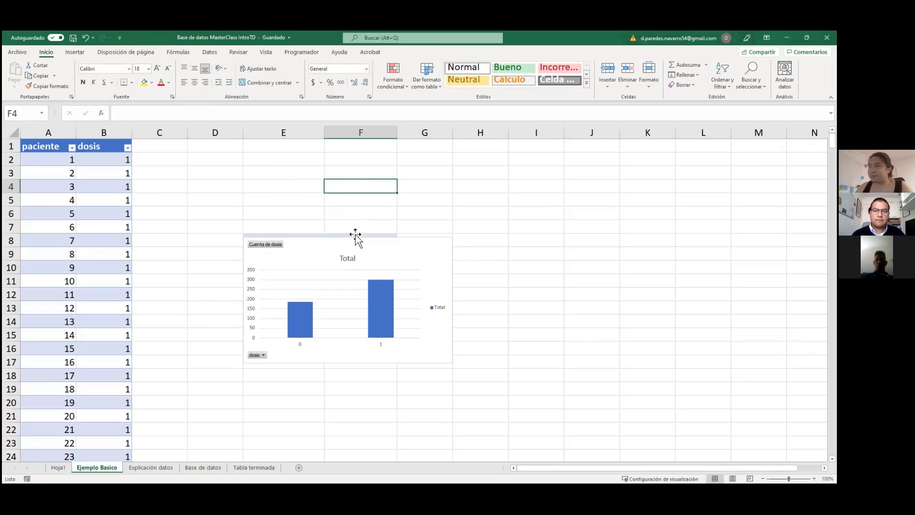
click(424, 261)
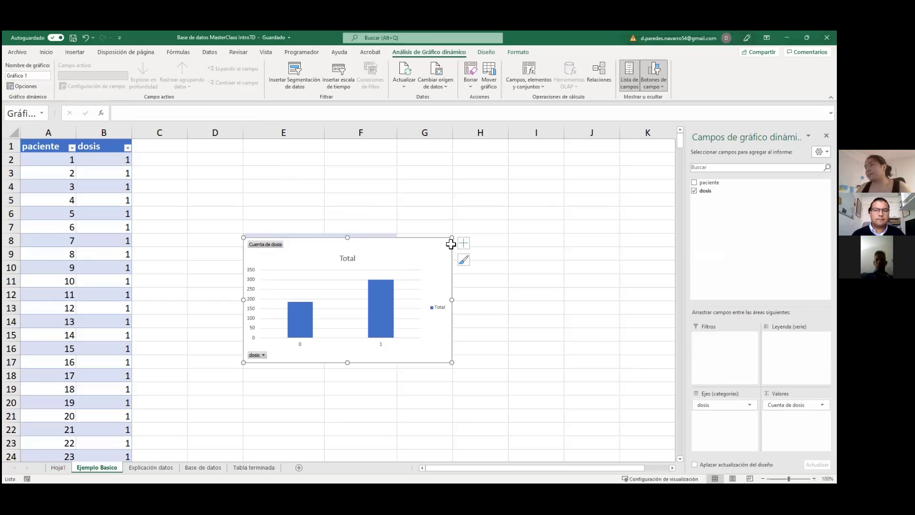
click(451, 202)
click(425, 268)
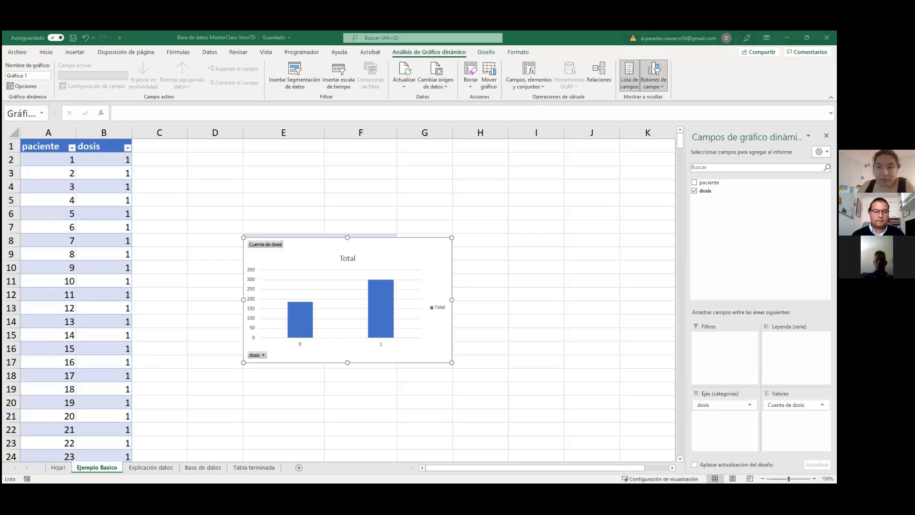
key(alt+Tab)
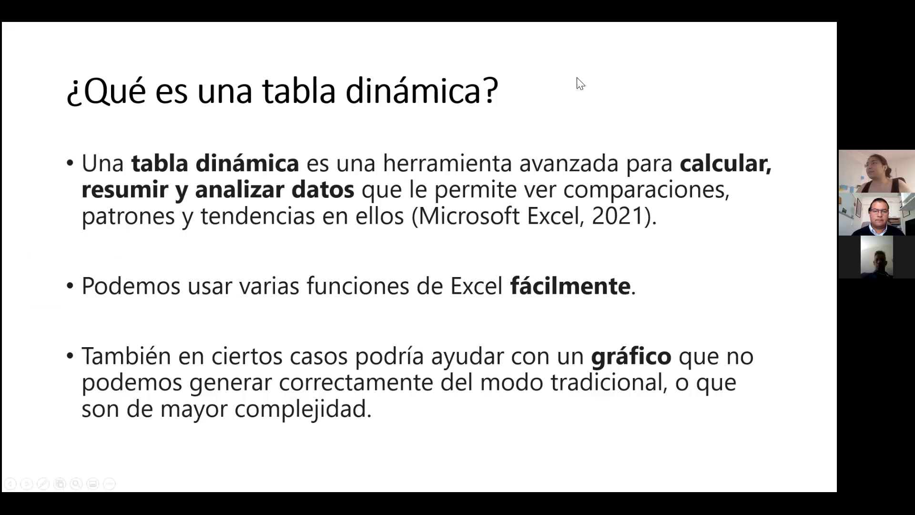
key(Right)
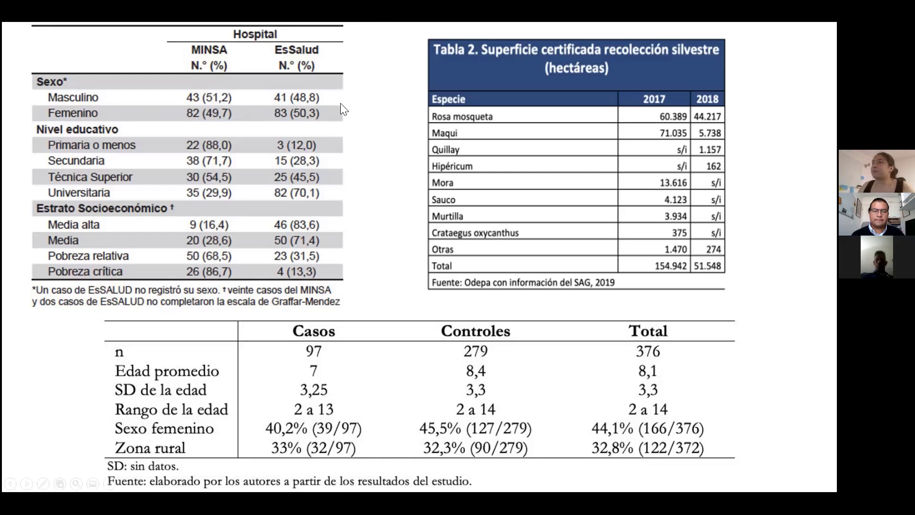
key(Right)
key(Right)
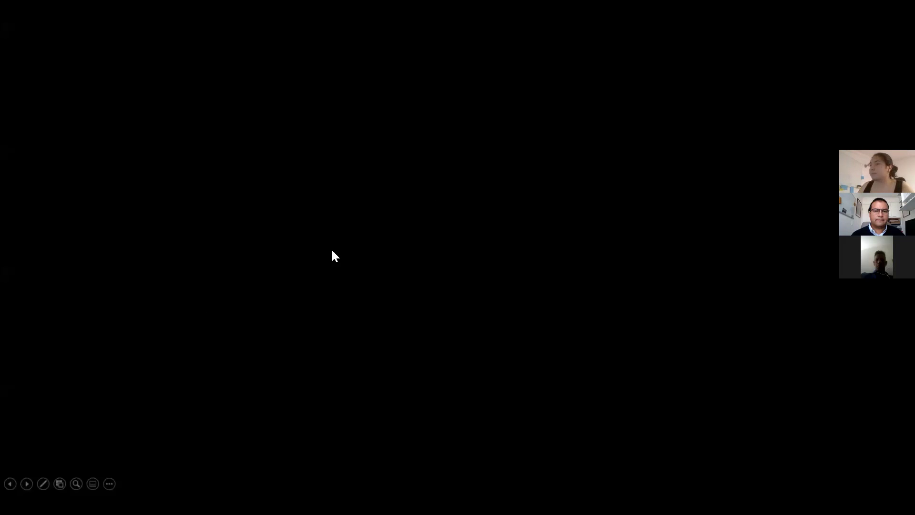
key(Escape)
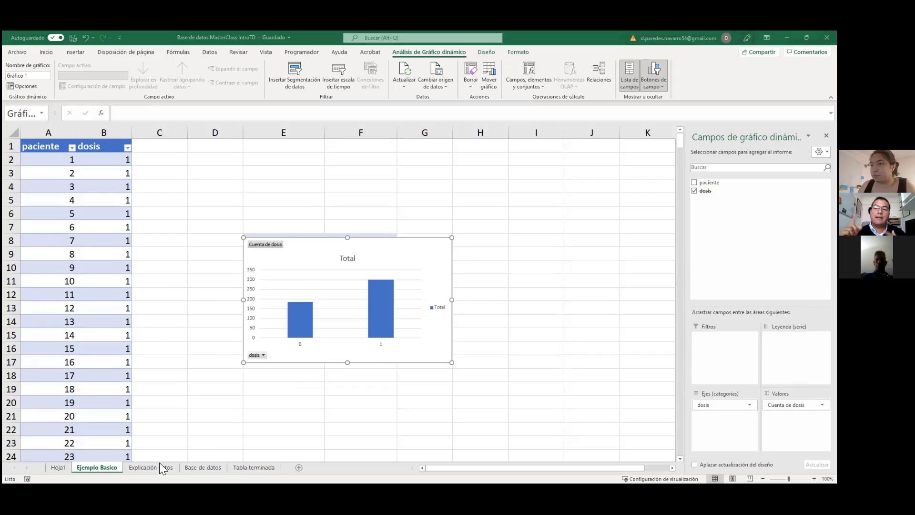
Step: Look through the Base de datos and Explicación datos sheets, ending on the Base de datos sheet
click(208, 467)
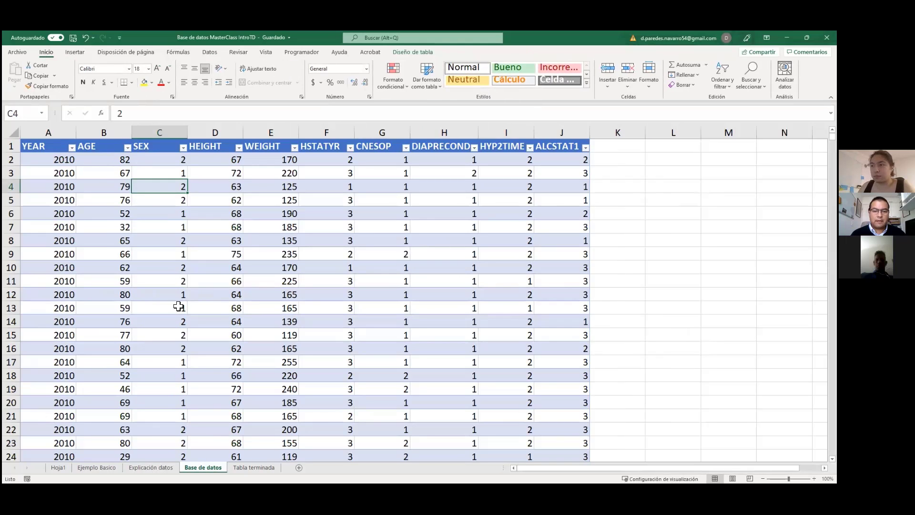
click(162, 465)
click(199, 465)
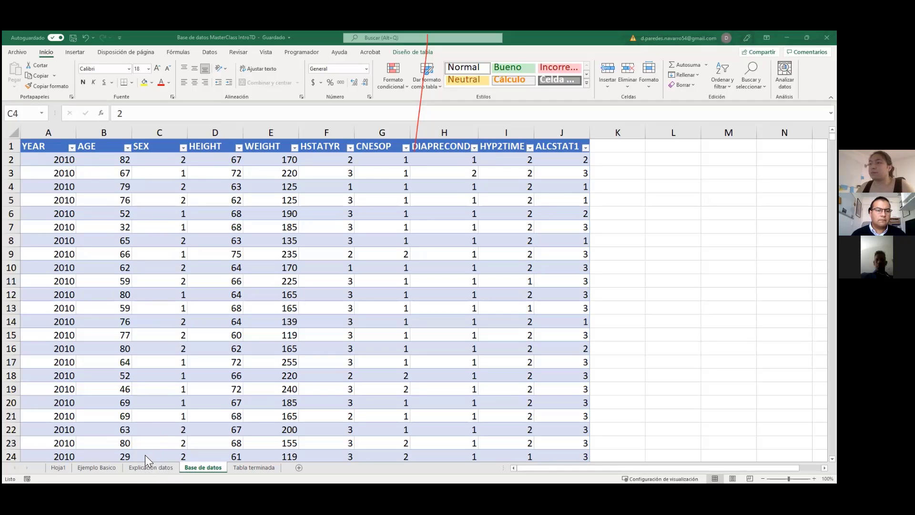
Step: Review the descriptions of YEAR, AGE, SEX, HEIGHT and WEIGHT in the Explicación datos sheet
click(171, 368)
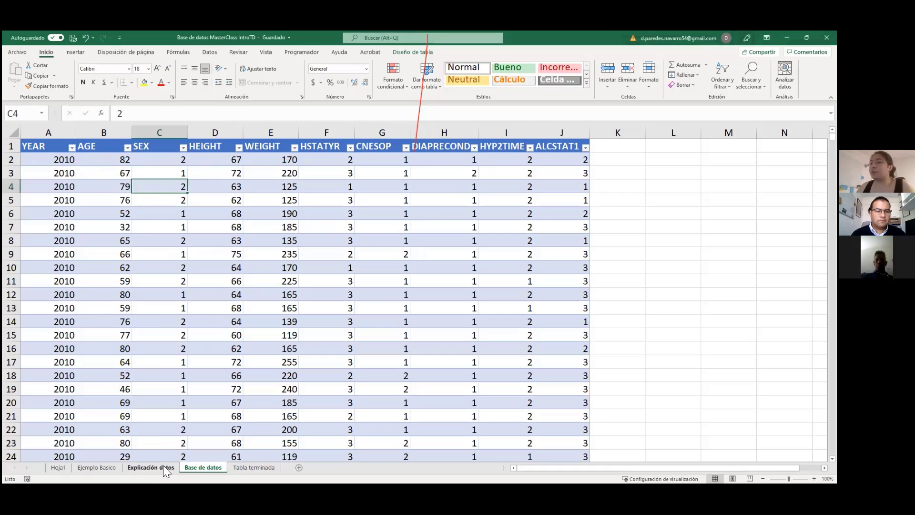
key(ctrl+Page_Up)
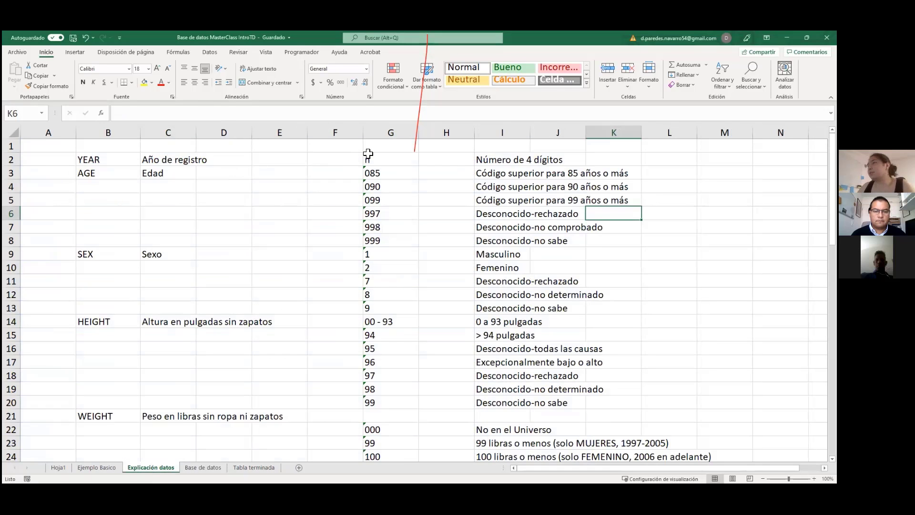
click(165, 165)
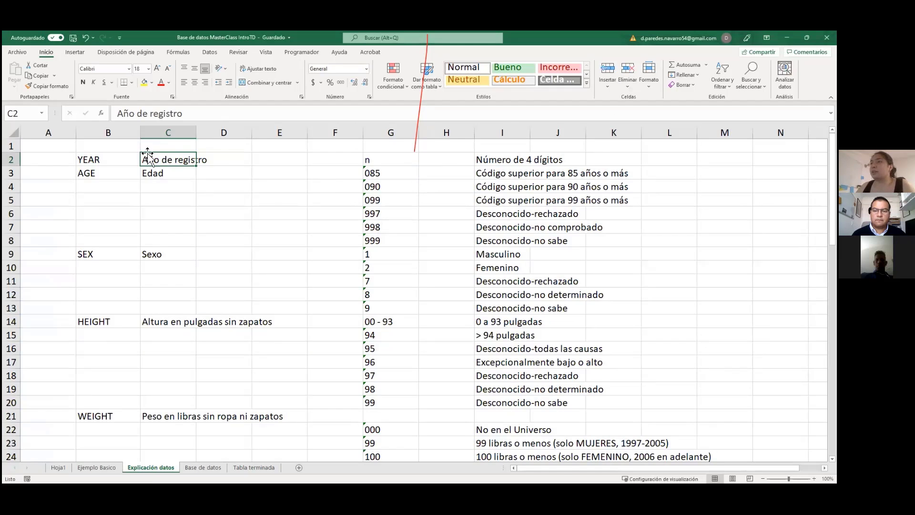
click(159, 178)
click(159, 257)
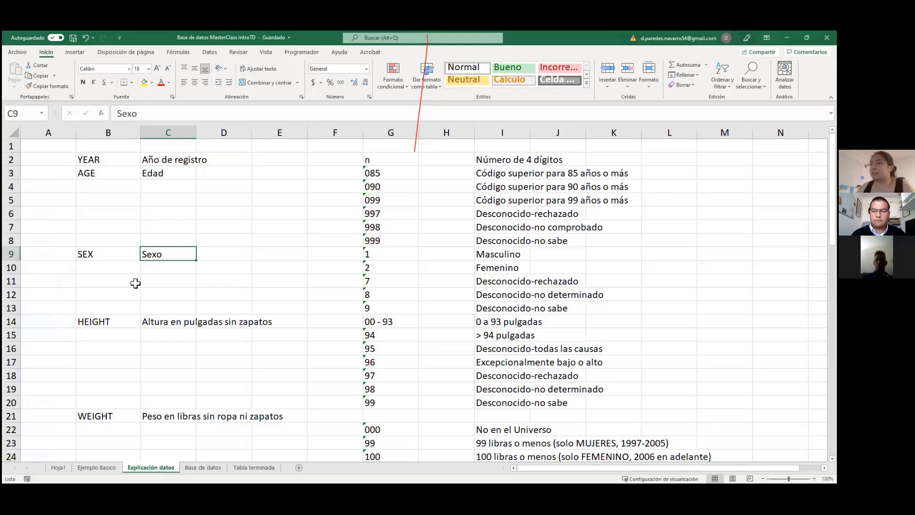
click(170, 323)
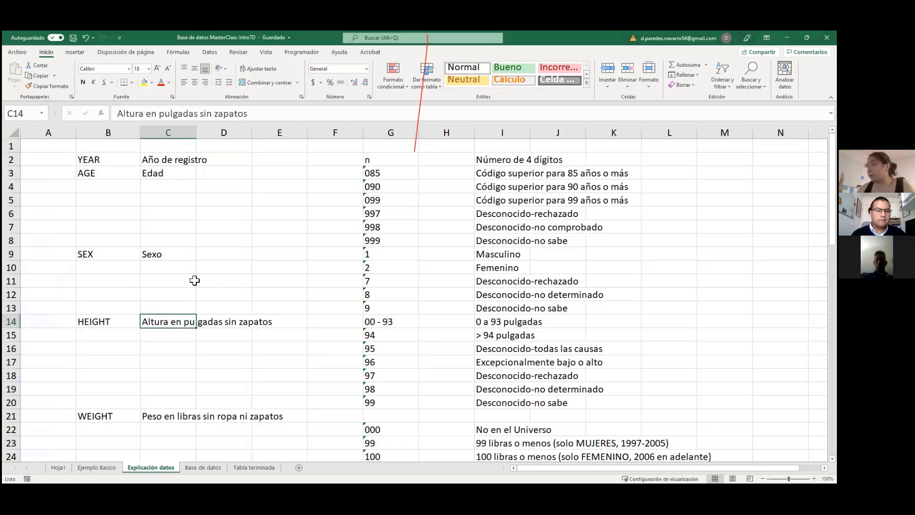
click(232, 414)
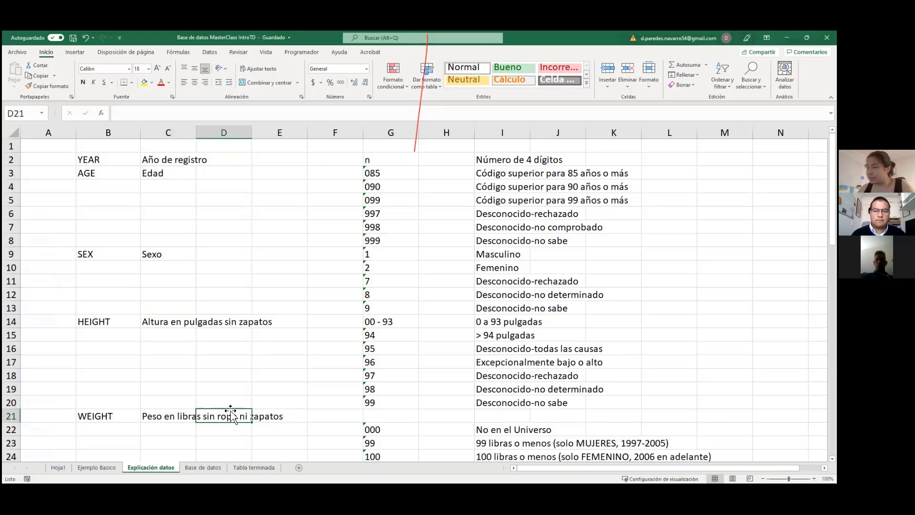
Step: Examine the HSTATYR health status codes and the CNESOP variable description in the Explicación datos sheet
scroll(311, 282, down, 9)
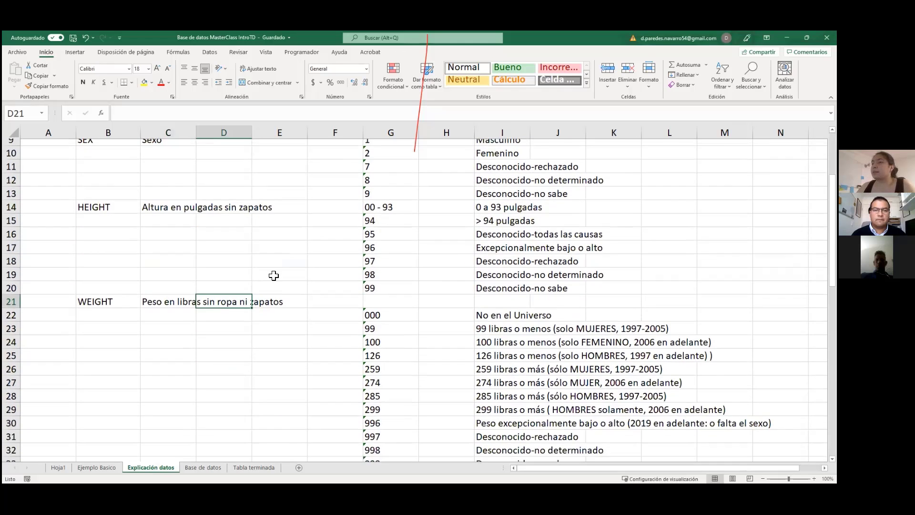
scroll(212, 250, up, 1)
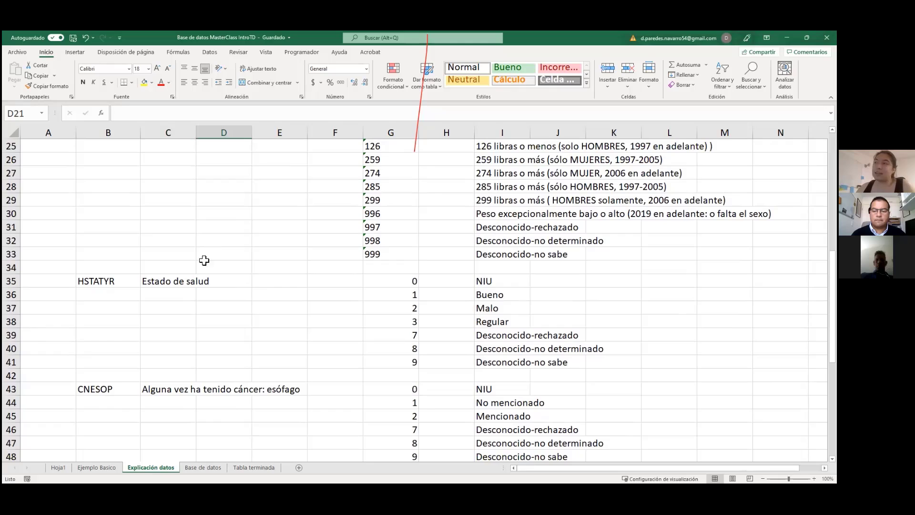
click(146, 280)
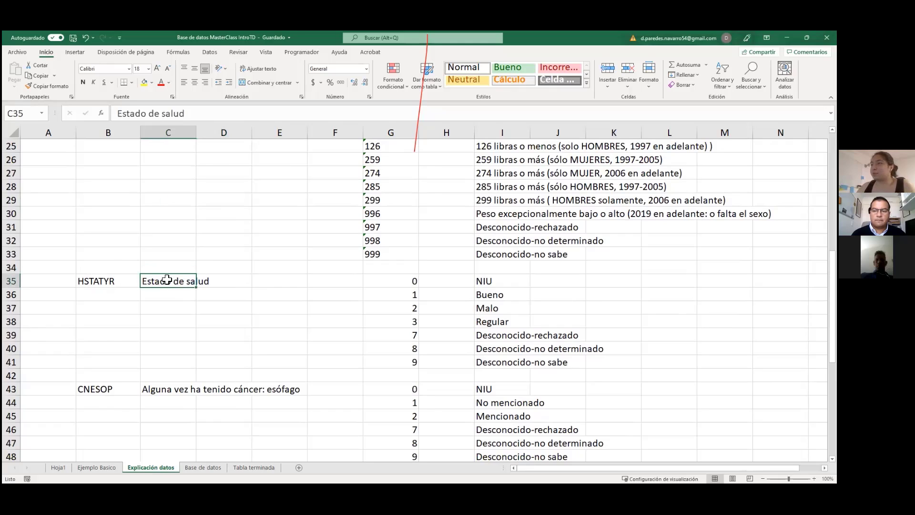
drag(478, 281, 495, 362)
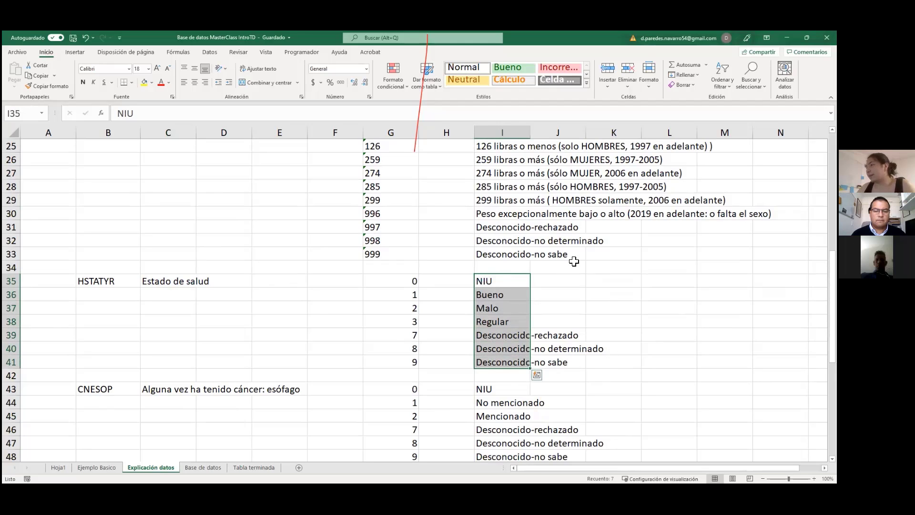
scroll(118, 359, down, 2)
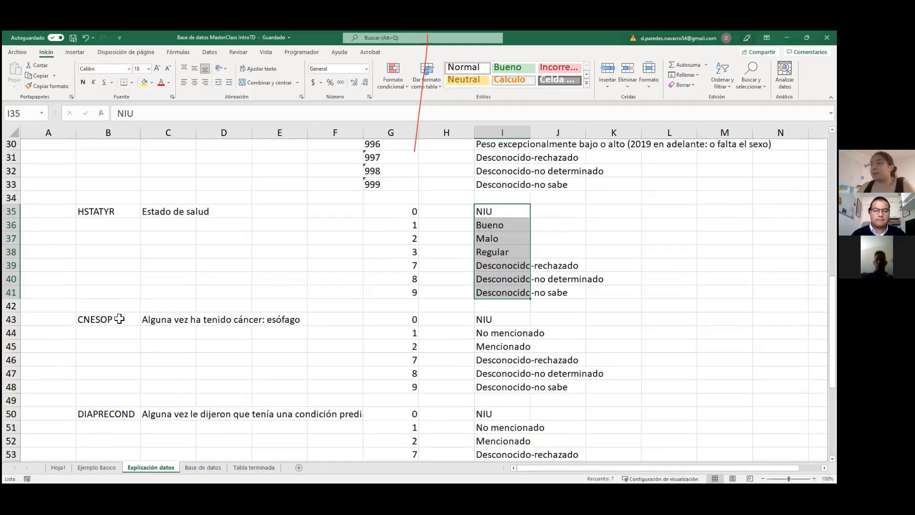
click(101, 304)
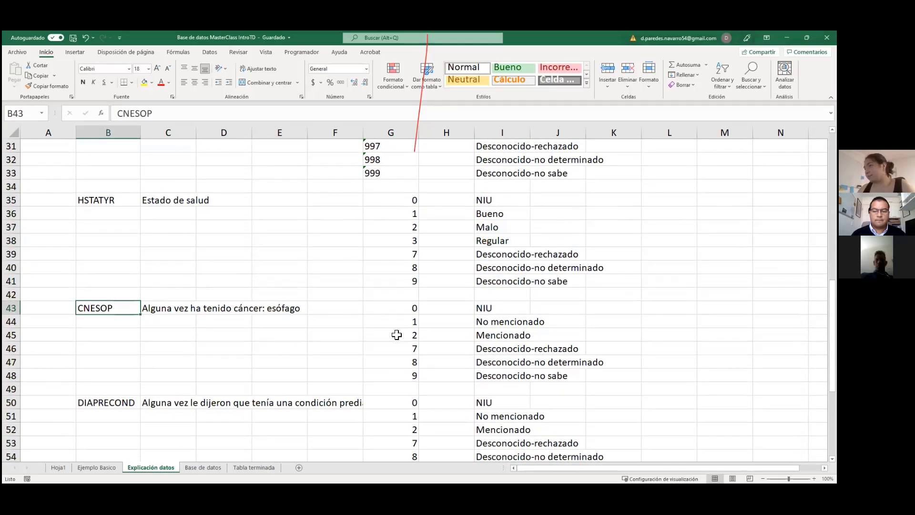
click(174, 305)
click(241, 309)
click(272, 309)
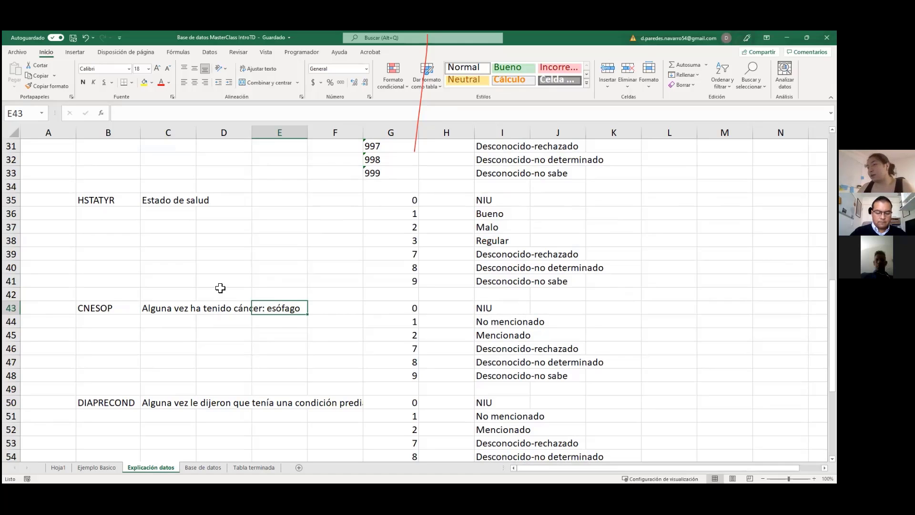
Step: Examine the DIAPRECOND description and answer codes, followed by the HYP2TIME and ALCSTAT1 entries of the Explicación datos sheet
scroll(305, 337, down, 2)
scroll(160, 336, down, 1)
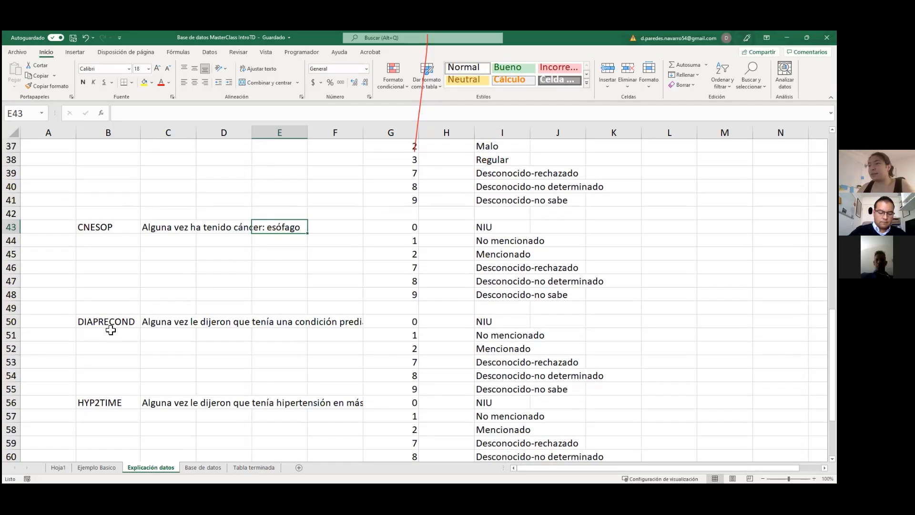
click(115, 324)
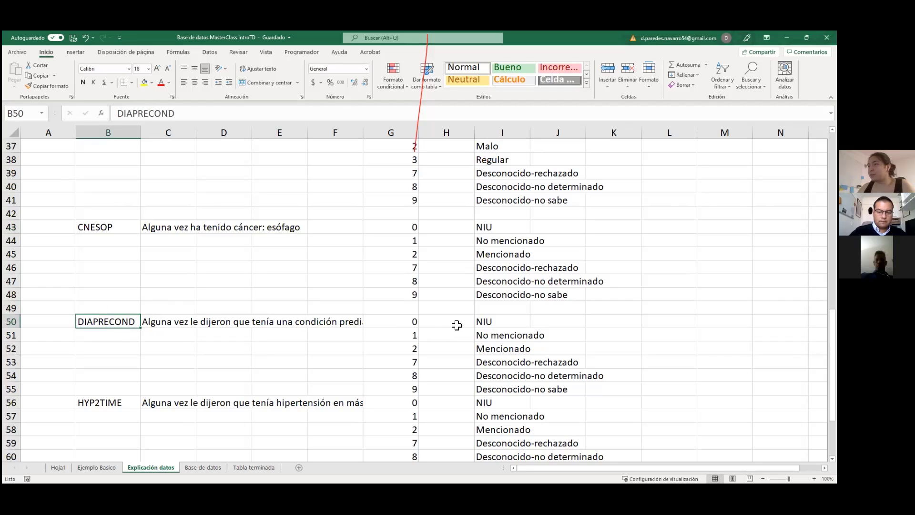
click(352, 323)
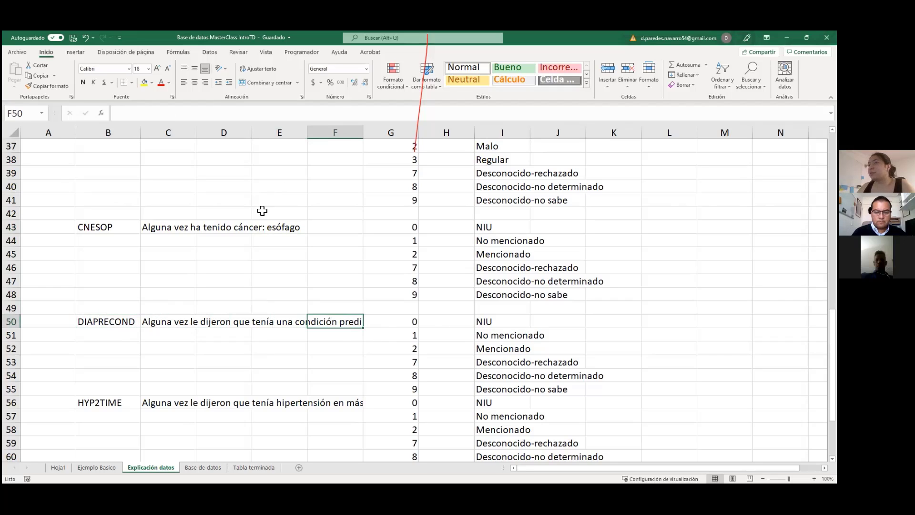
click(171, 324)
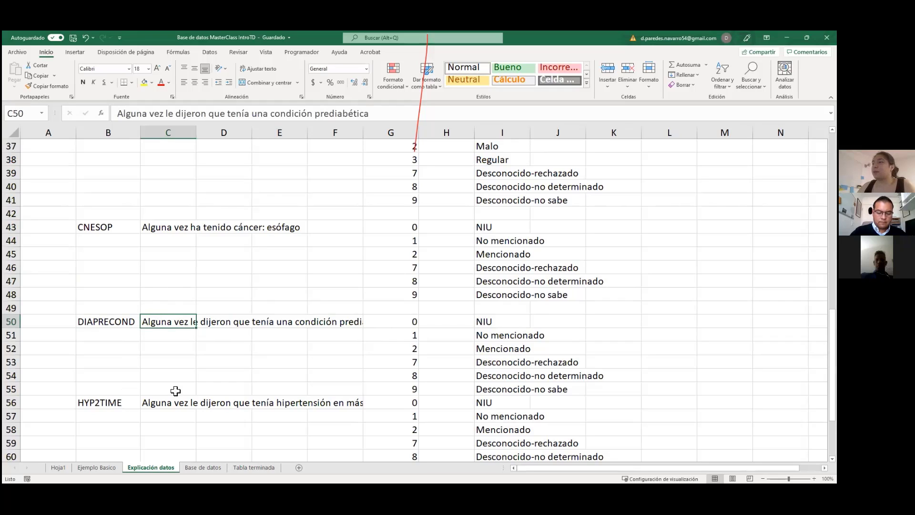
drag(484, 321, 499, 364)
click(642, 337)
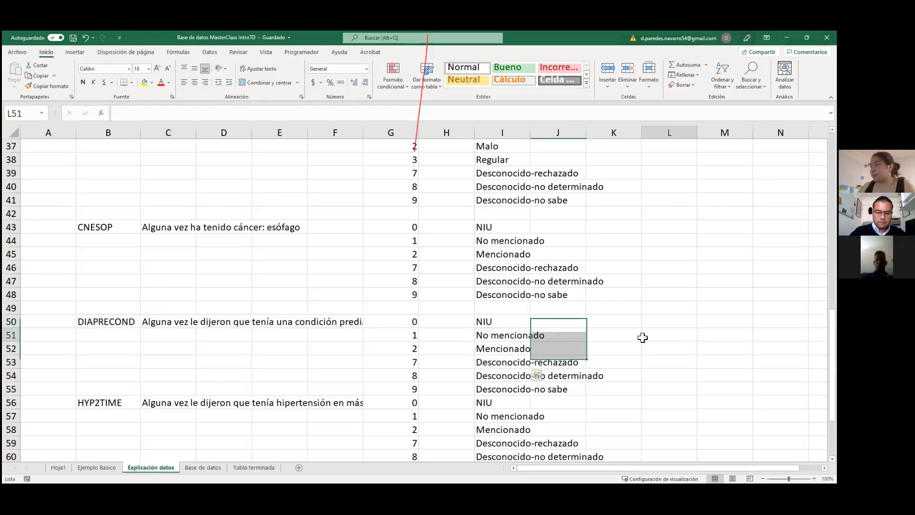
drag(484, 322, 500, 347)
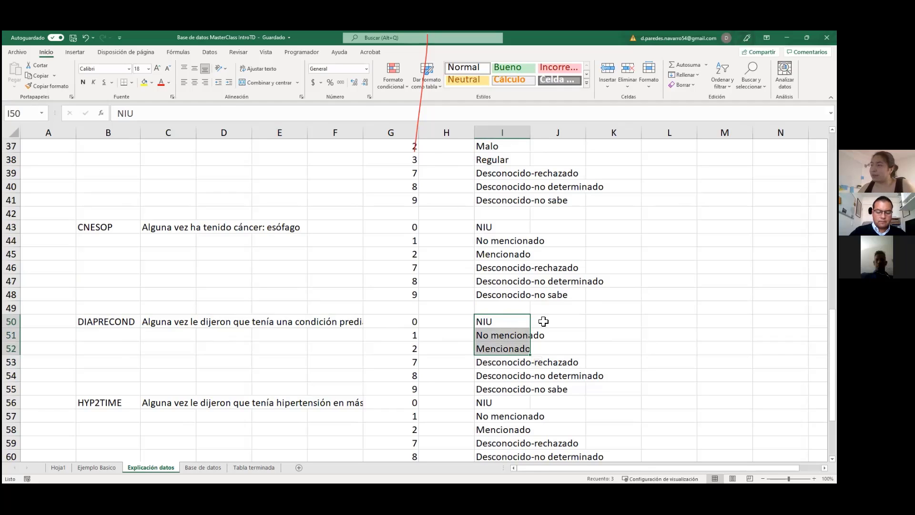
scroll(362, 359, down, 2)
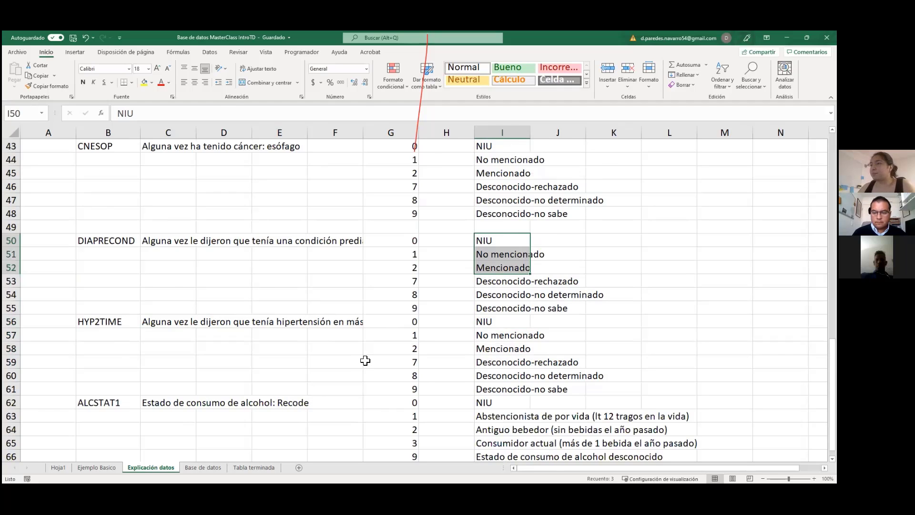
scroll(116, 286, down, 1)
click(122, 280)
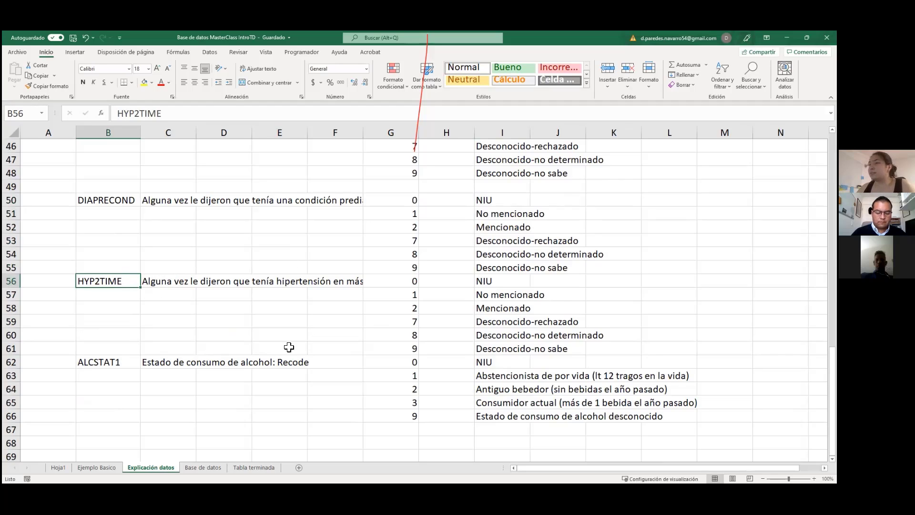
click(121, 363)
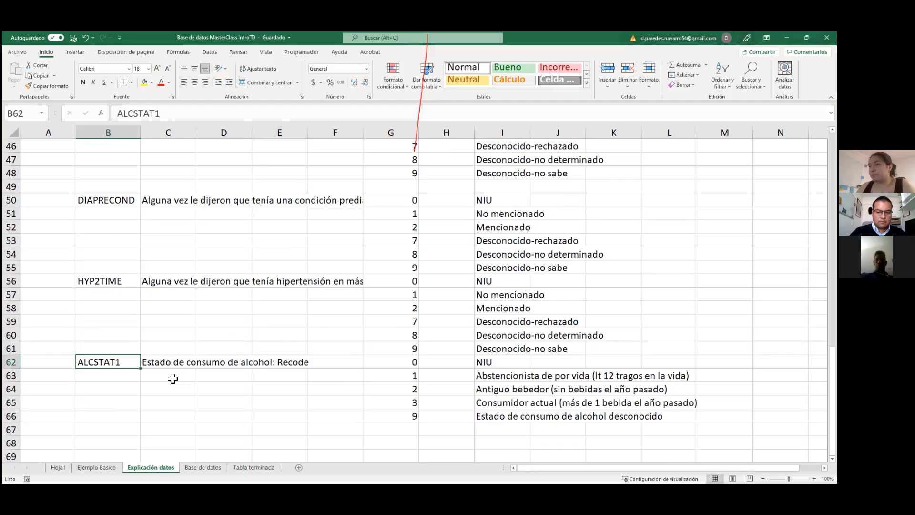
click(185, 364)
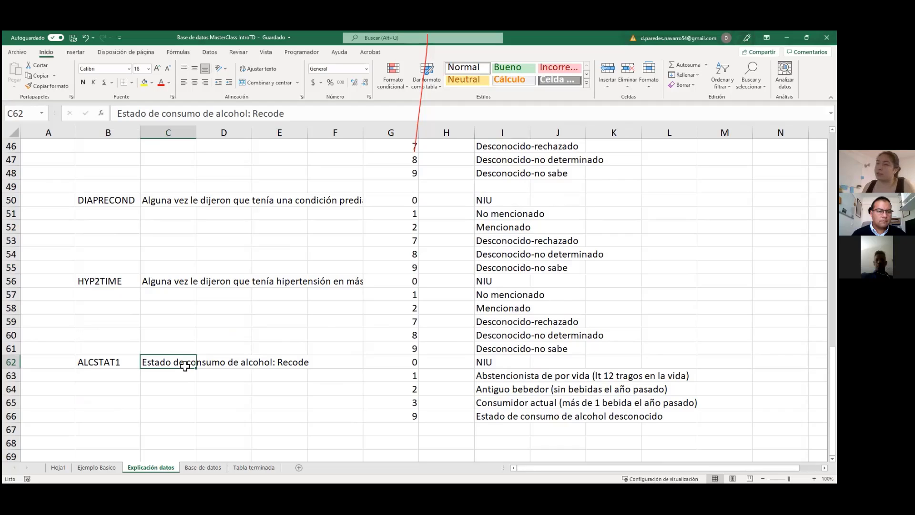
Step: Insert a pivot table based on Tabla1 from the Base de datos sheet, placing it in a new worksheet
click(206, 467)
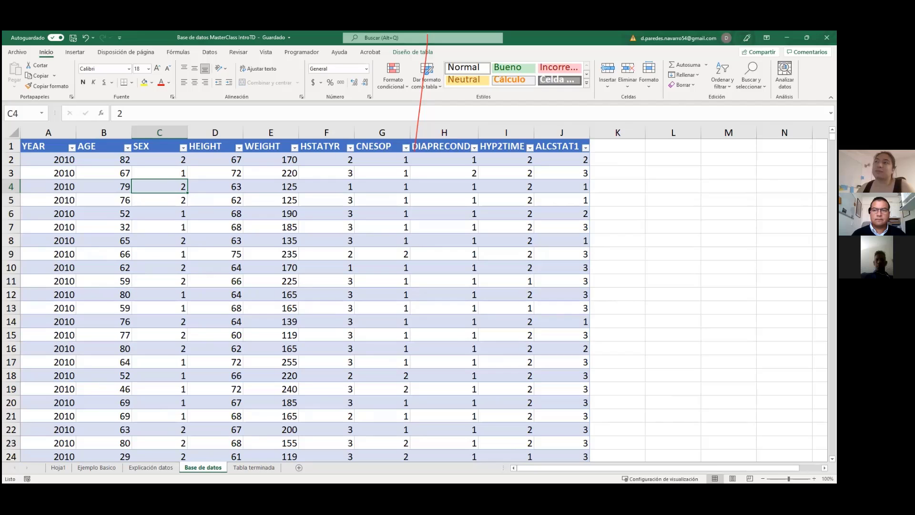
drag(326, 199, 326, 213)
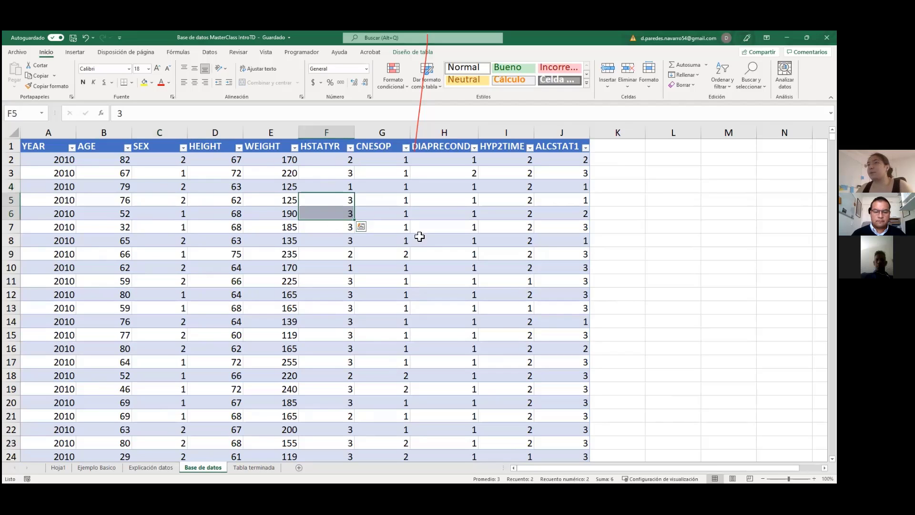
click(369, 307)
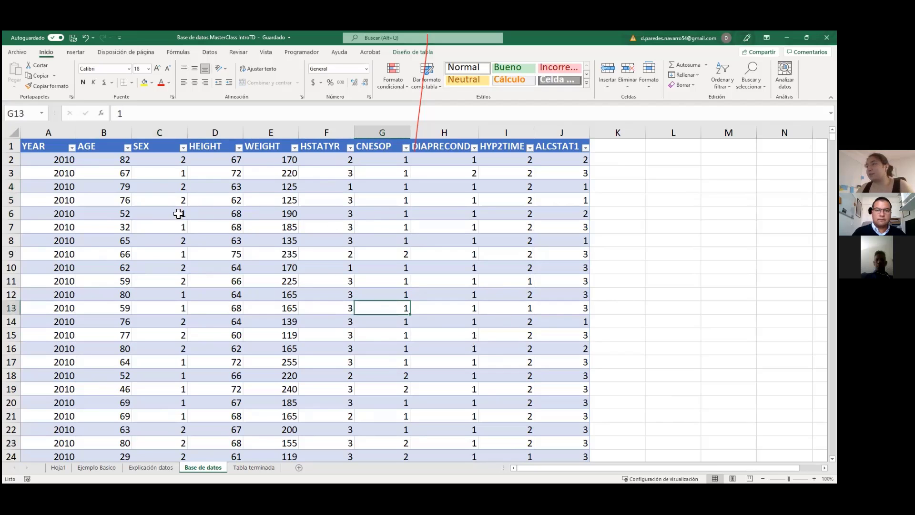
click(65, 50)
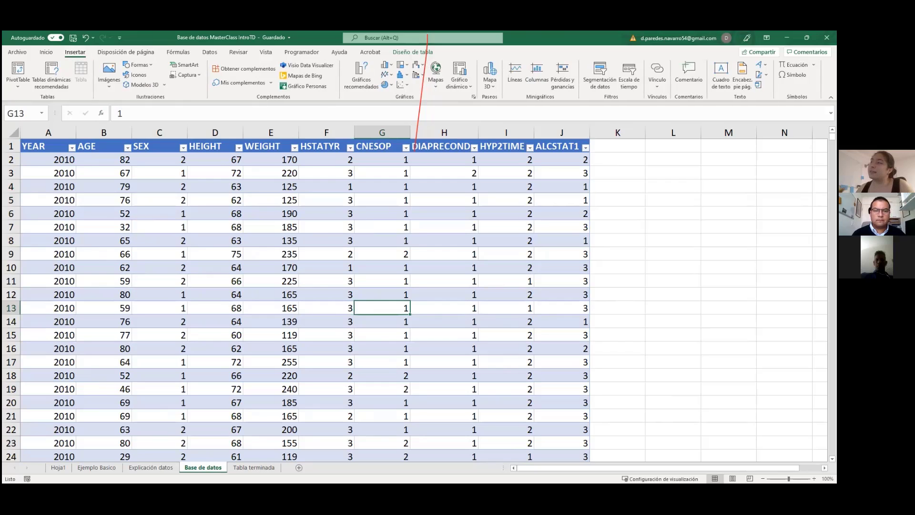
drag(667, 159, 809, 258)
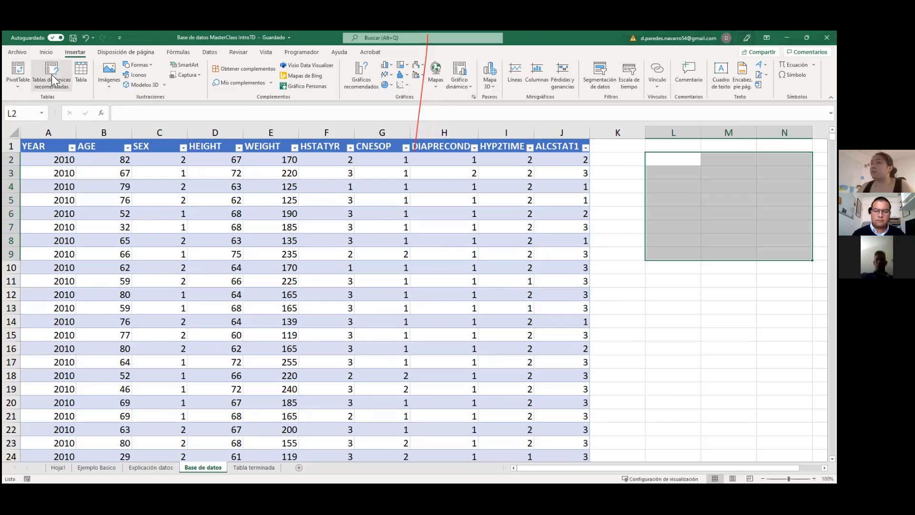
click(229, 227)
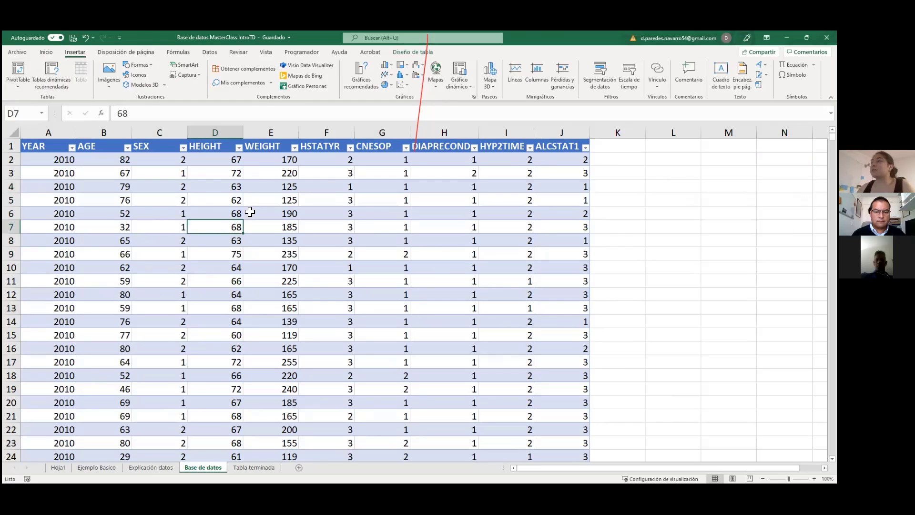
click(763, 478)
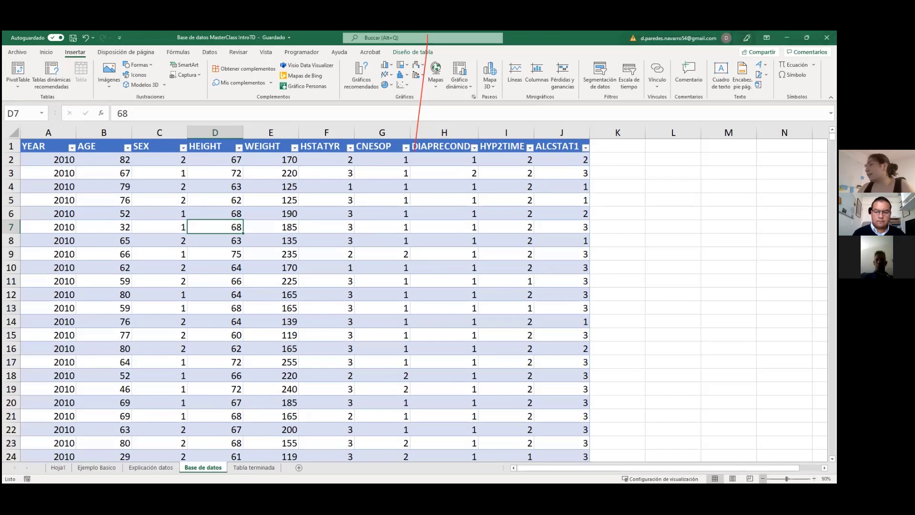
ctrl+scroll(431, 326, down, 3)
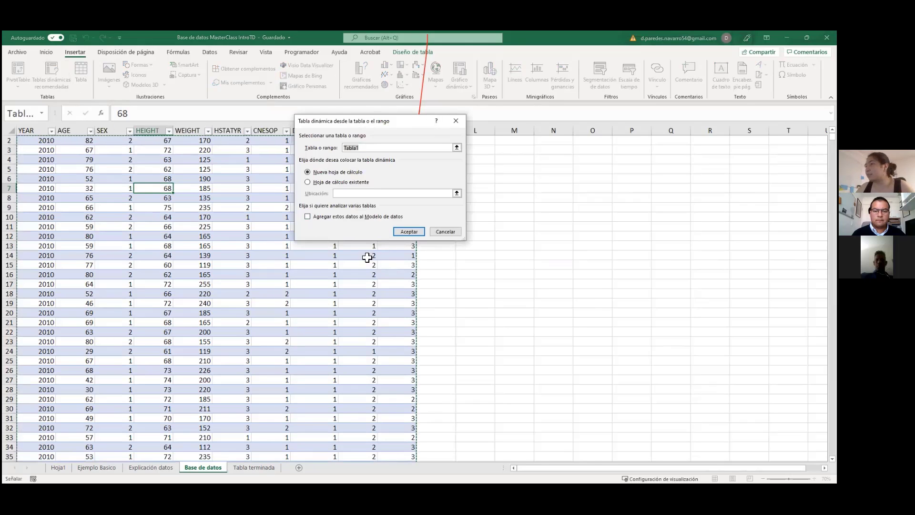
click(413, 232)
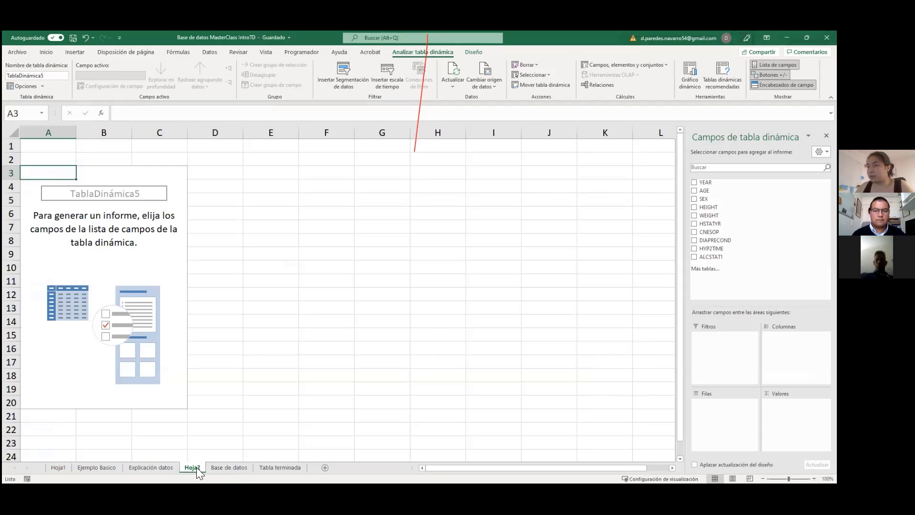
Step: Rename the new pivot table's sheet as "Tablas Dinámicas"
right_click(196, 466)
click(245, 374)
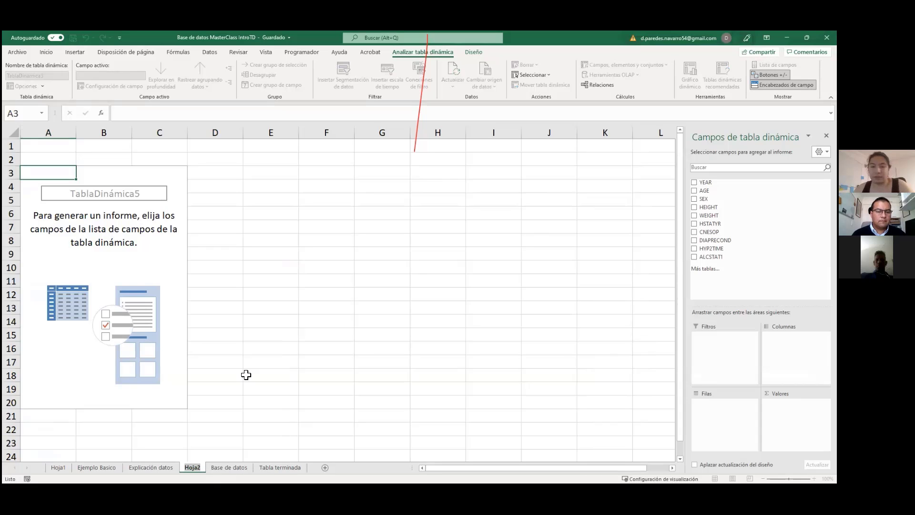
text(Tablas)
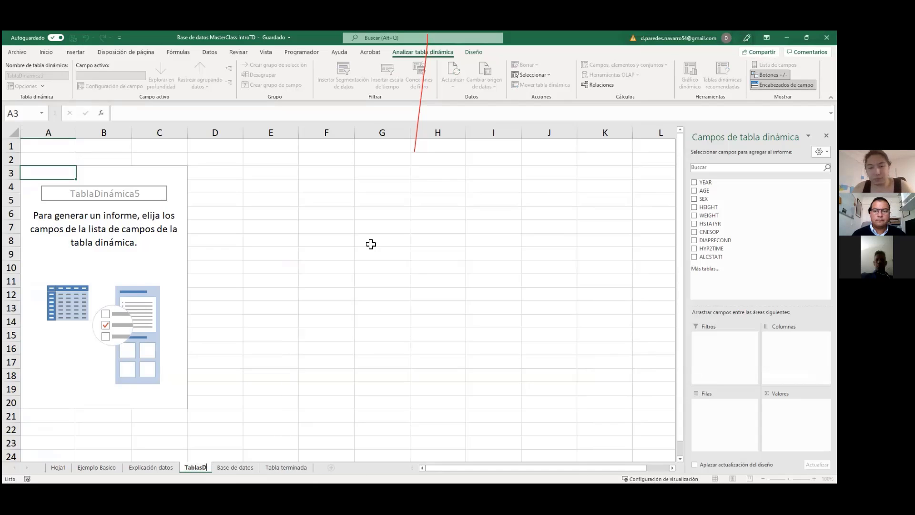
text( Din)
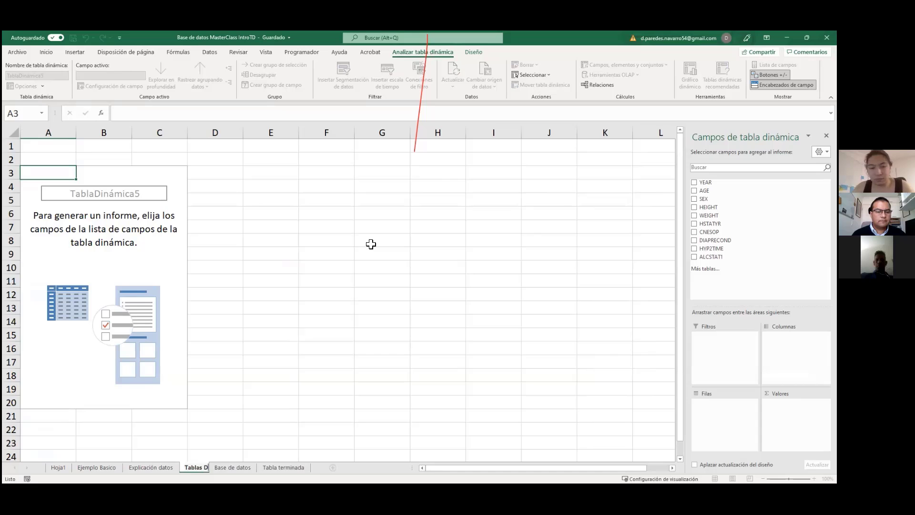
text(a)
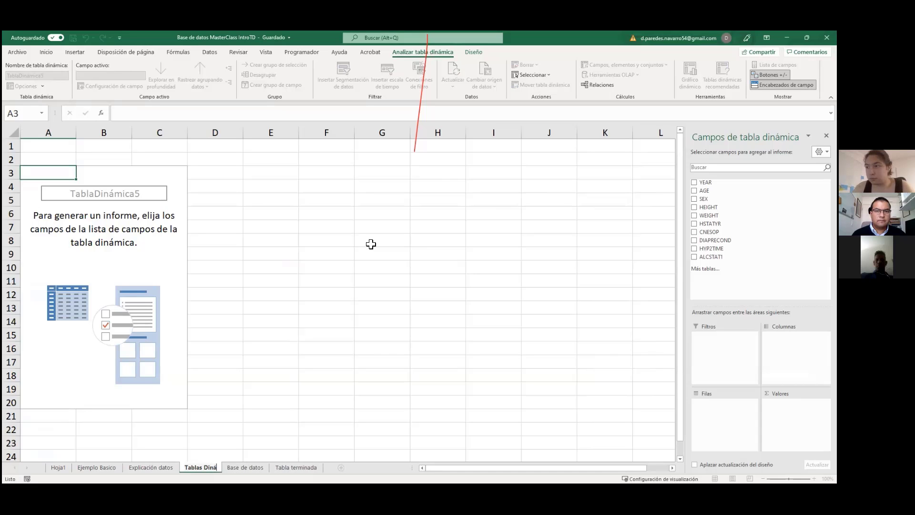
key(BackSpace)
text(ámin)
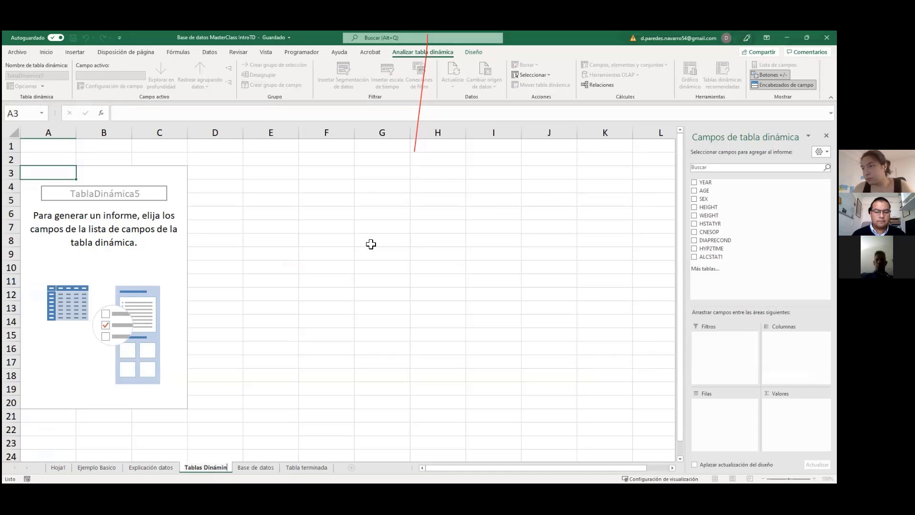
key(BackSpace)
text(cas)
key(Return)
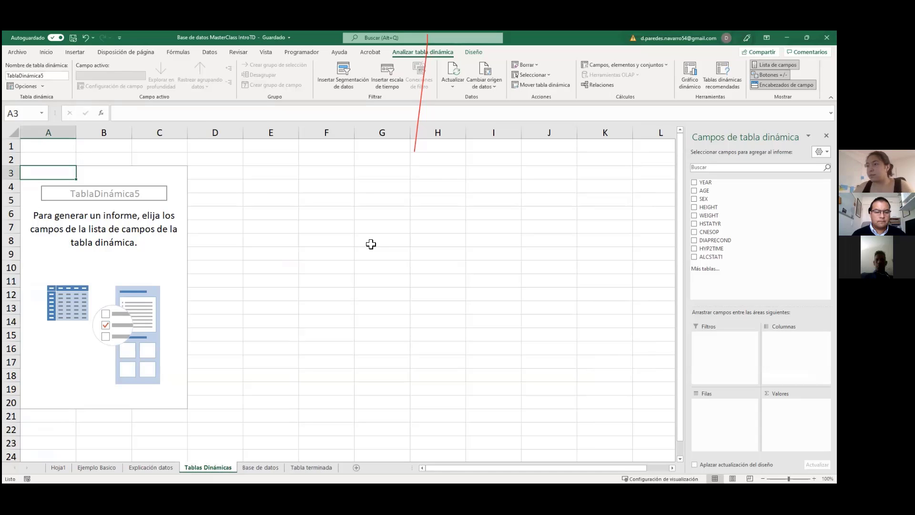
Step: Look over the Explicación datos sheet and the source table in the Base de datos sheet
click(48, 282)
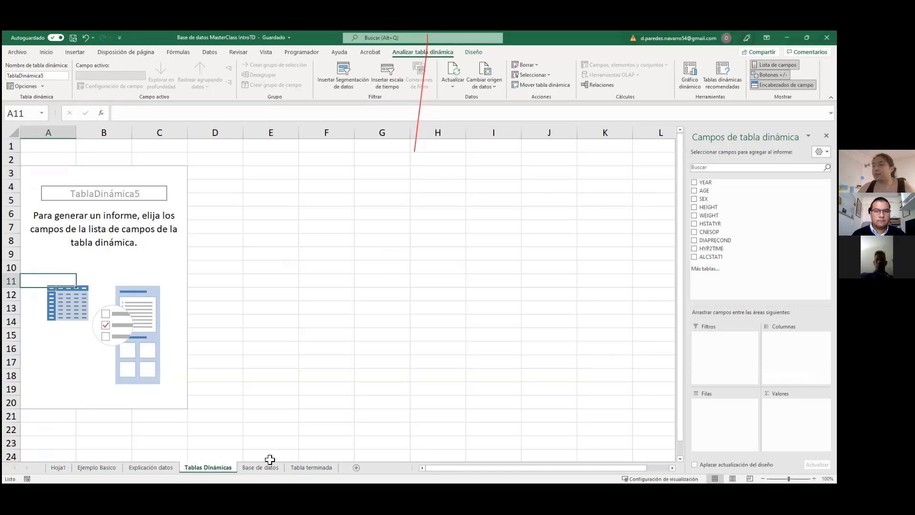
click(163, 467)
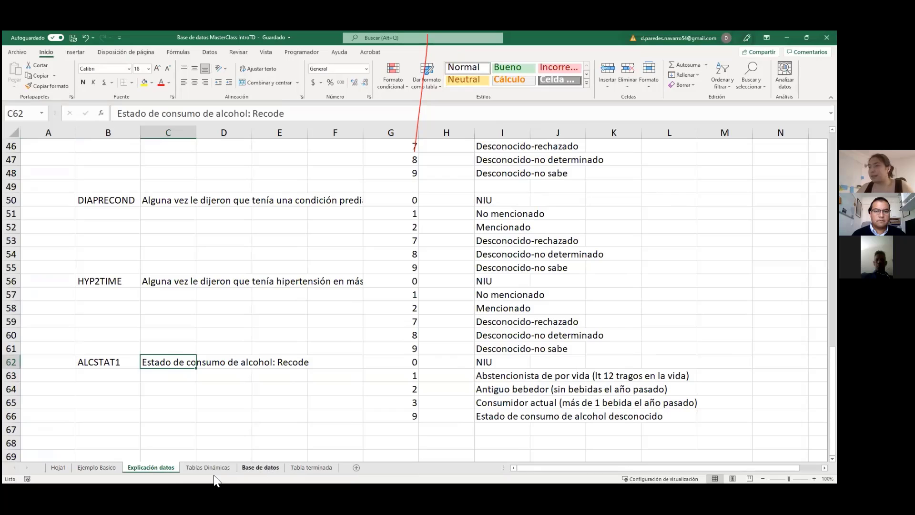
click(248, 467)
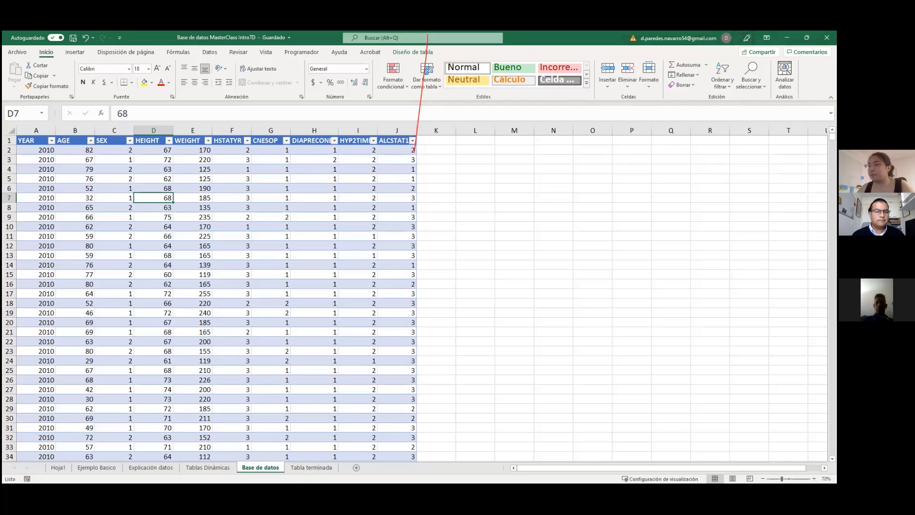
Step: Add the SEX field to both the values and the rows of the pivot table in the Tablas Dinámicas sheet
click(226, 465)
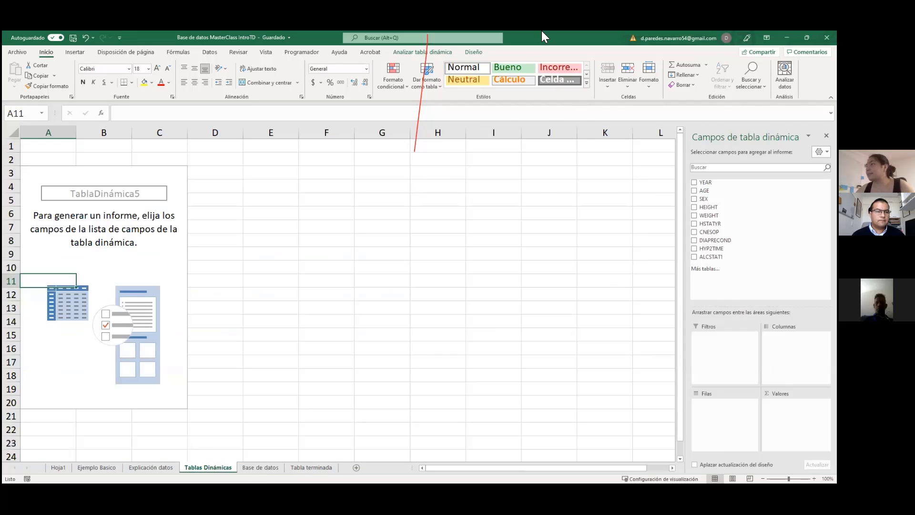
click(694, 198)
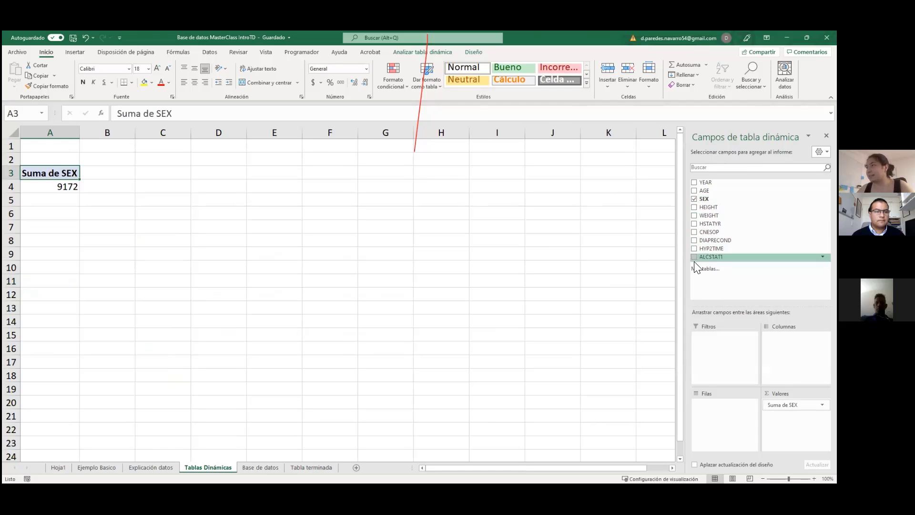
drag(709, 199, 721, 415)
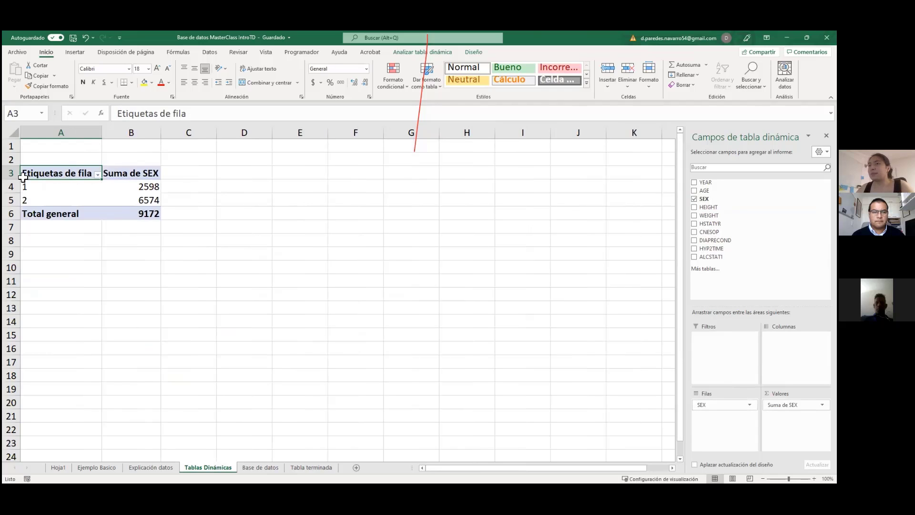
Step: Look up the meaning of the pivot table's SEX row codes 1 and 2 in the Explicación datos sheet
click(33, 188)
click(32, 202)
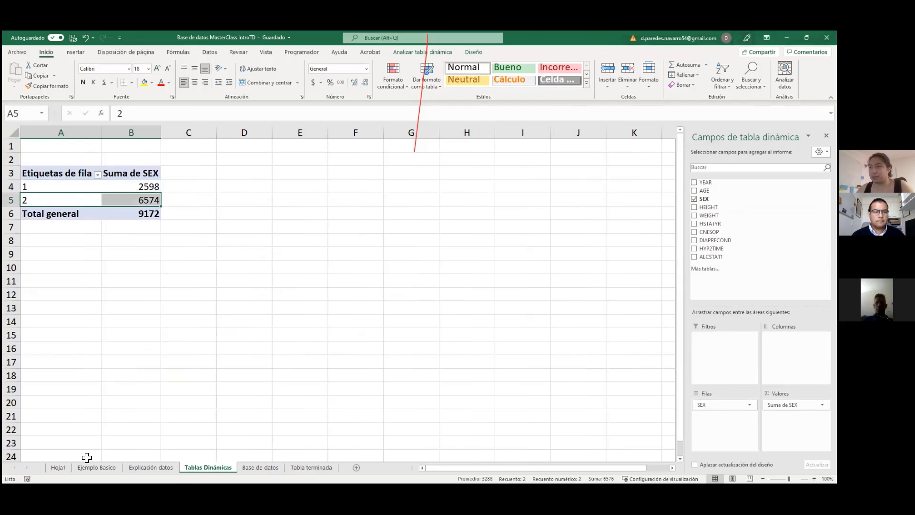
click(151, 468)
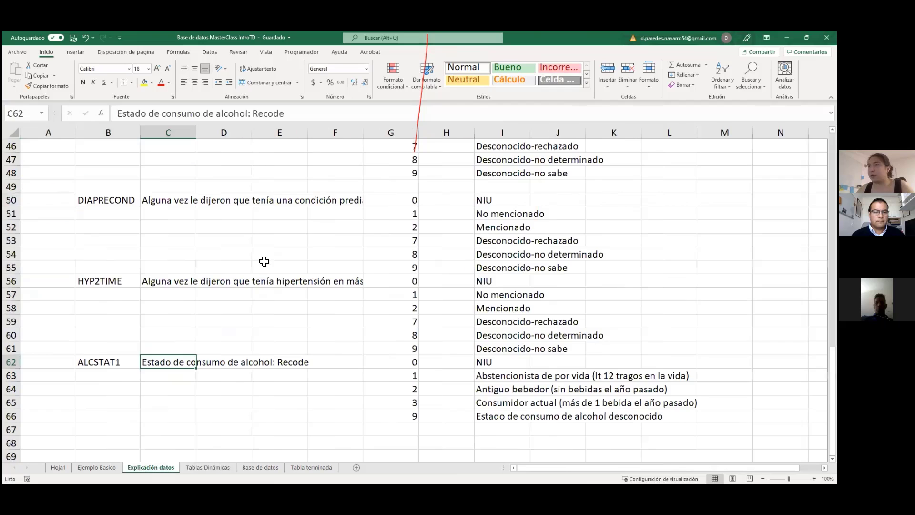
scroll(257, 264, up, 12)
scroll(247, 269, up, 3)
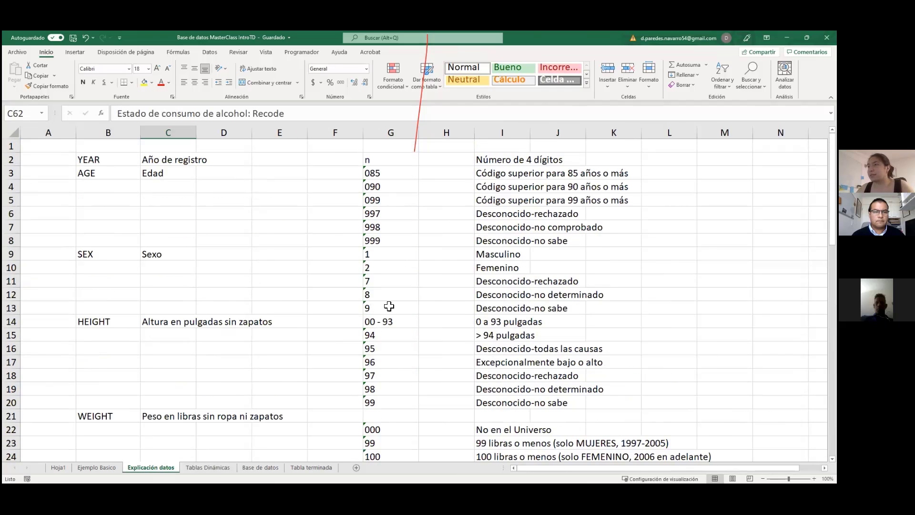
click(495, 258)
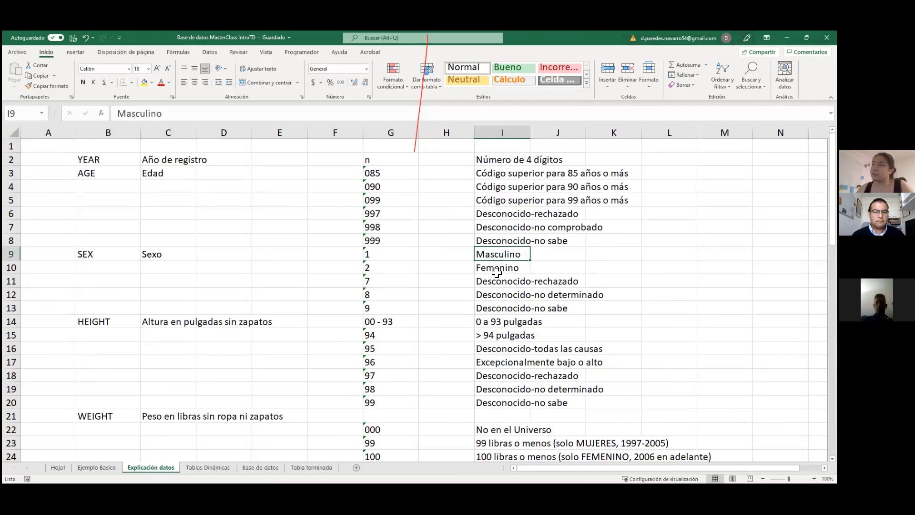
click(496, 272)
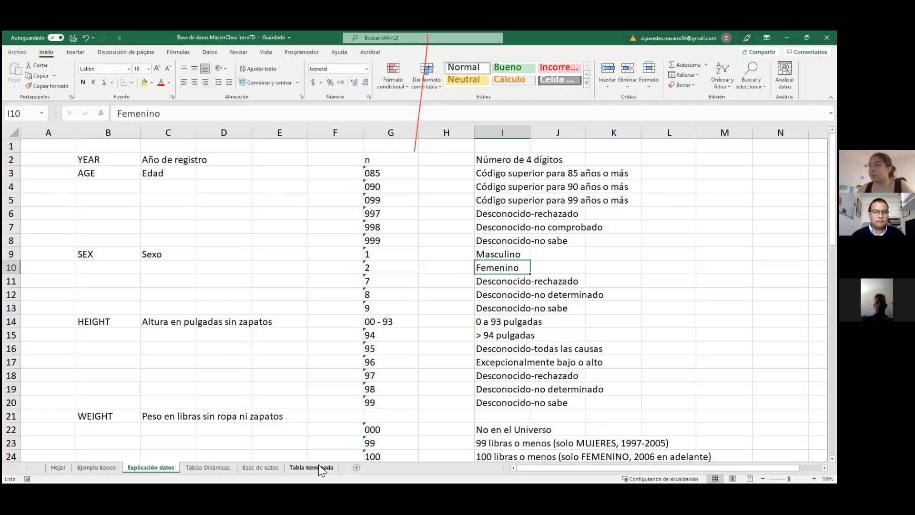
Step: Summarize the SEX value field in the Tablas Dinámicas pivot table by Recuento
click(206, 466)
click(142, 186)
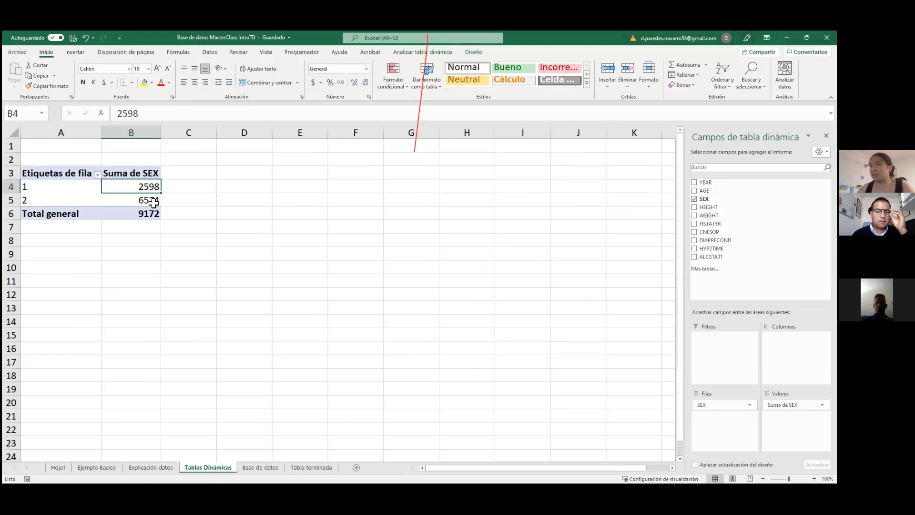
click(151, 200)
click(152, 187)
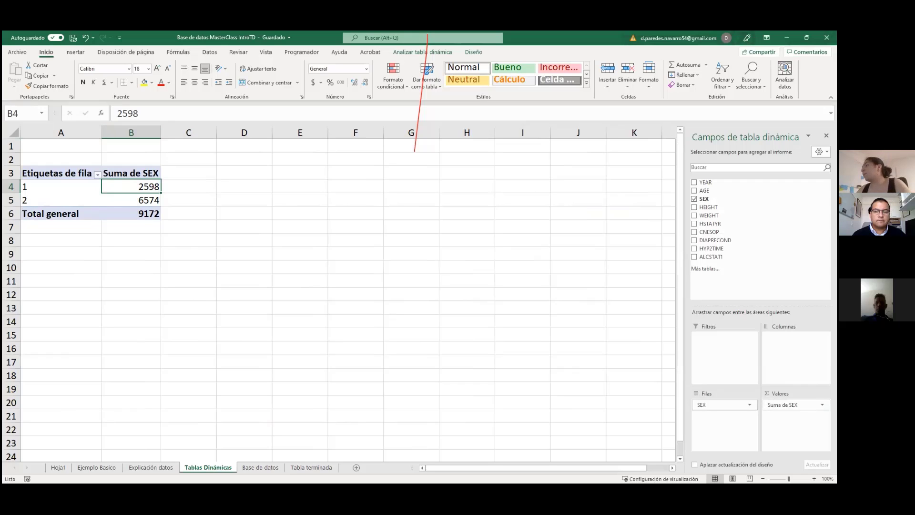
click(822, 405)
click(784, 393)
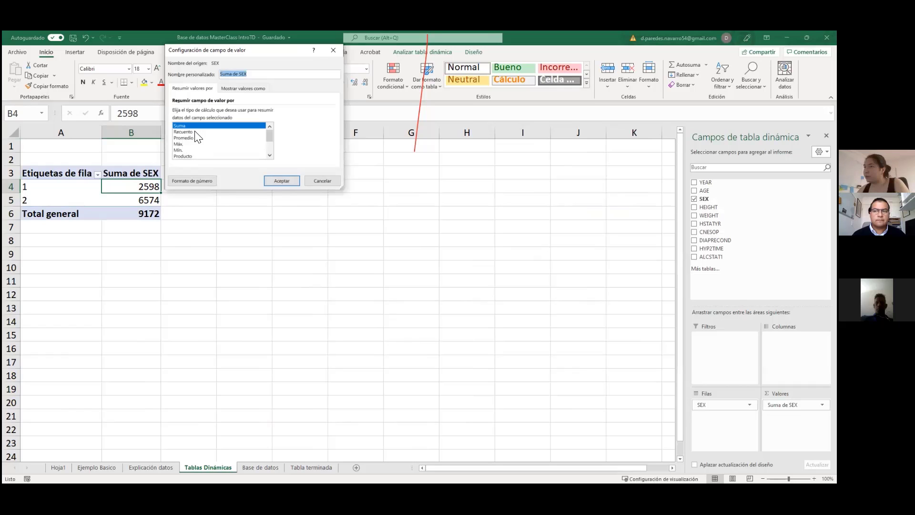
click(195, 132)
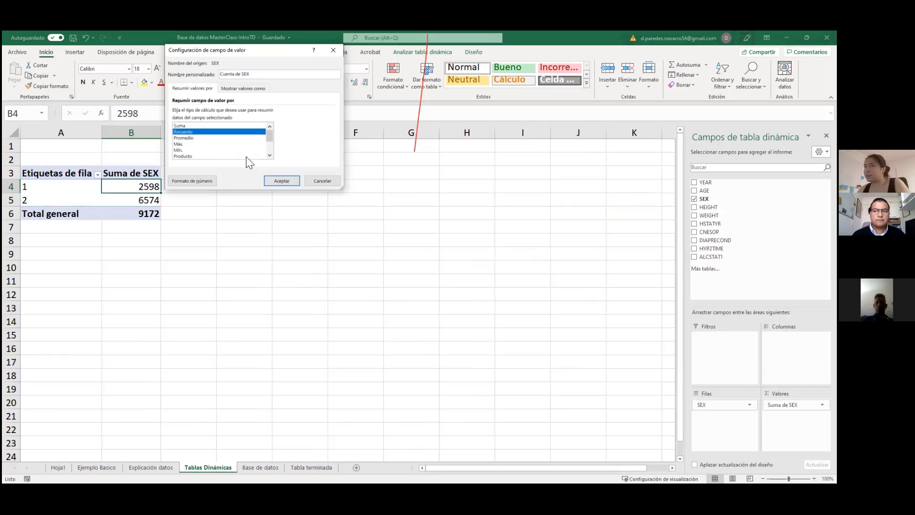
click(282, 181)
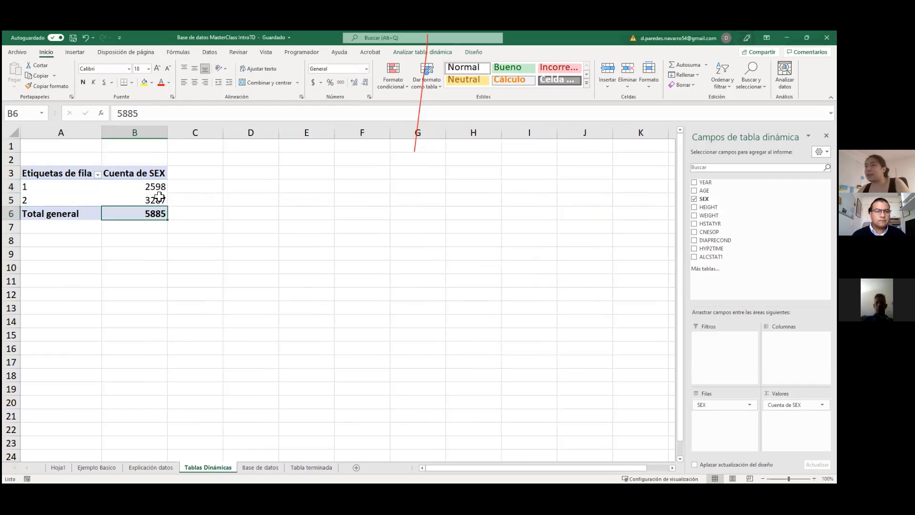
Step: Compare the SEX counts for codes 1 and 2 in the pivot table
click(159, 200)
click(159, 188)
click(160, 200)
click(161, 187)
click(161, 198)
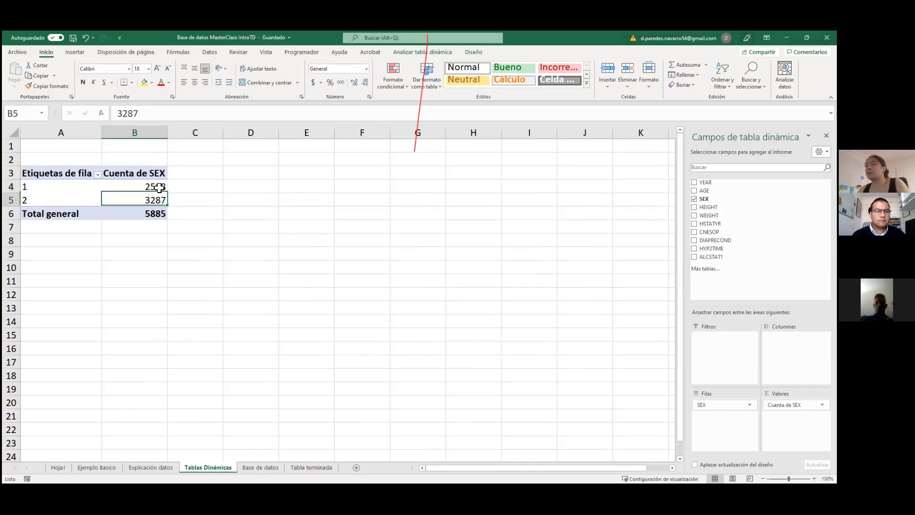
click(161, 187)
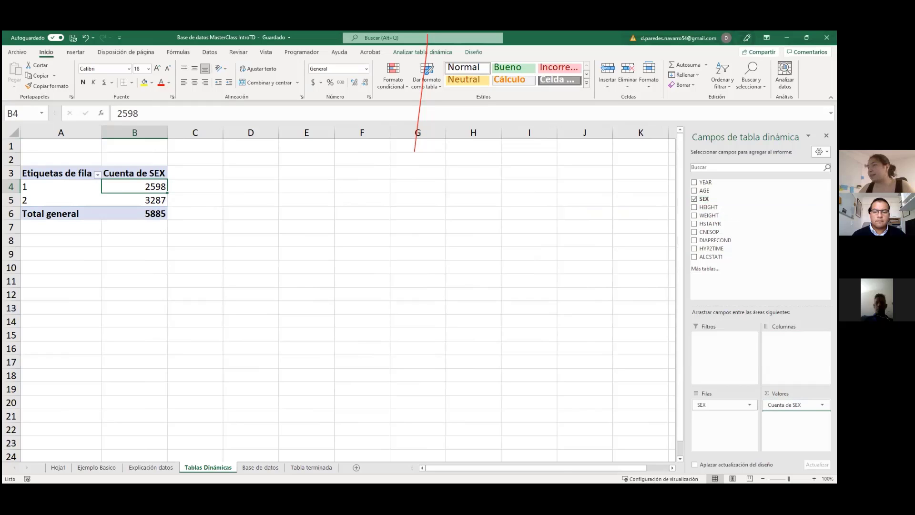
Step: Try the SEX field as column labels in the pivot table and return it to the rows
drag(704, 199, 741, 218)
drag(725, 407, 795, 338)
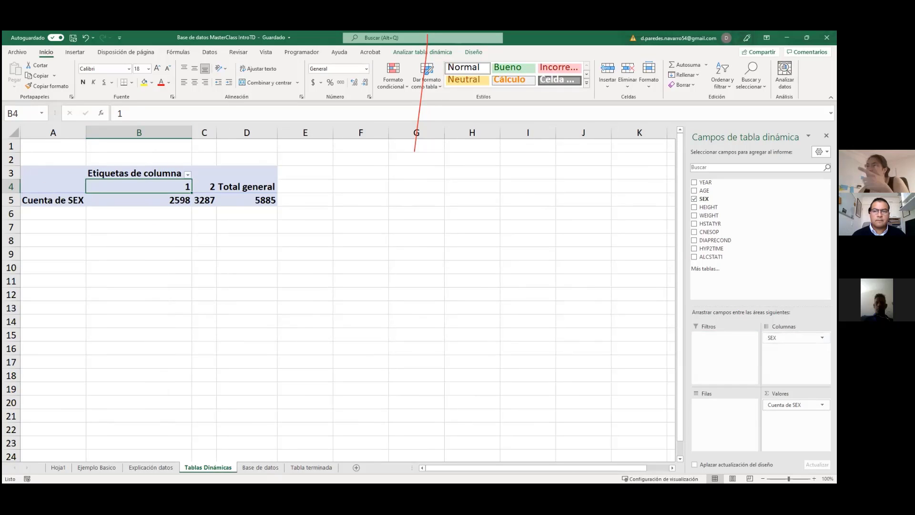
drag(795, 337, 708, 393)
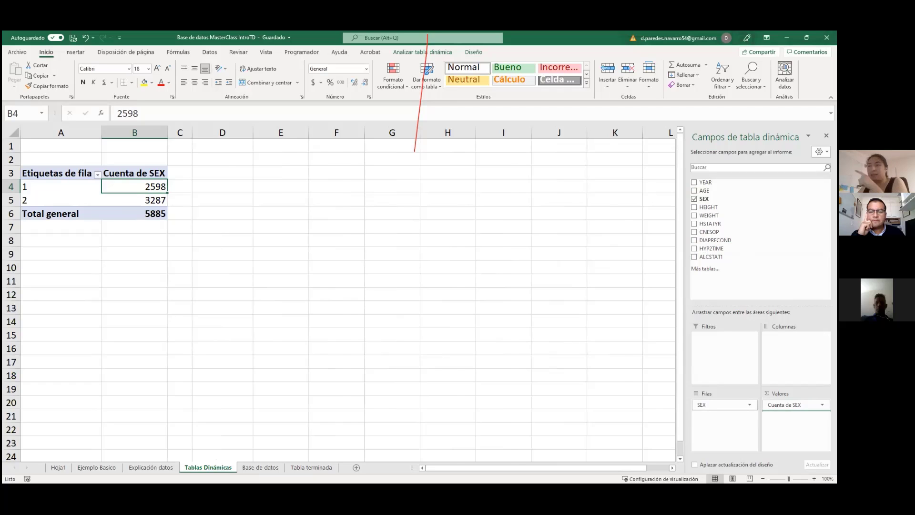
Step: Add SEX to the pivot table values two more times and show the first added sum as % del total general
drag(704, 199, 795, 414)
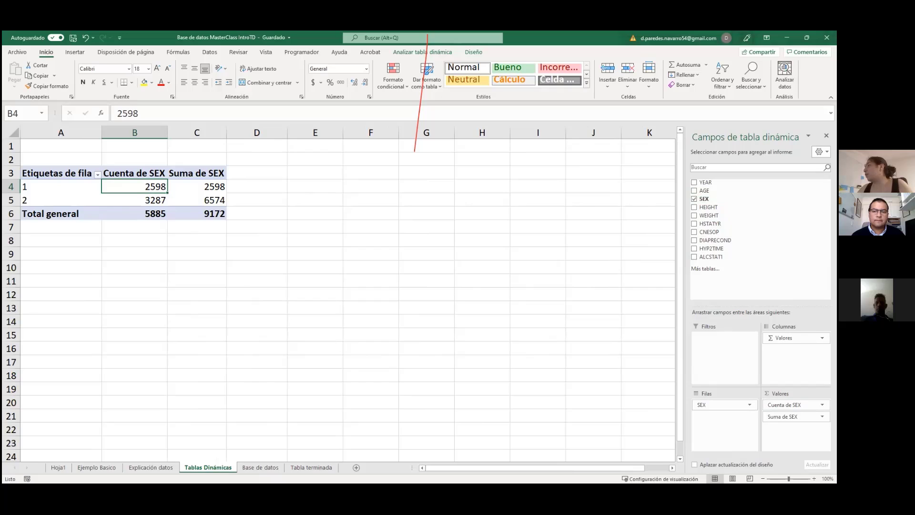
drag(704, 198, 795, 426)
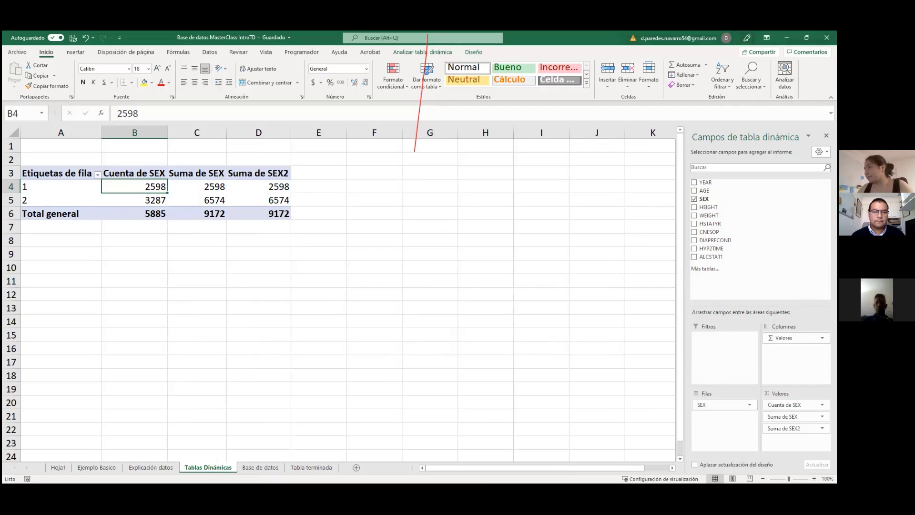
click(822, 416)
click(772, 406)
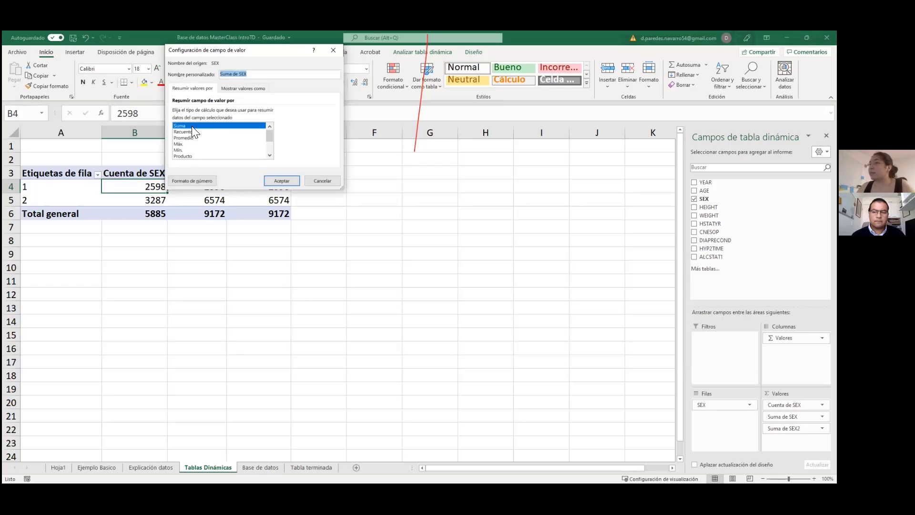
click(242, 88)
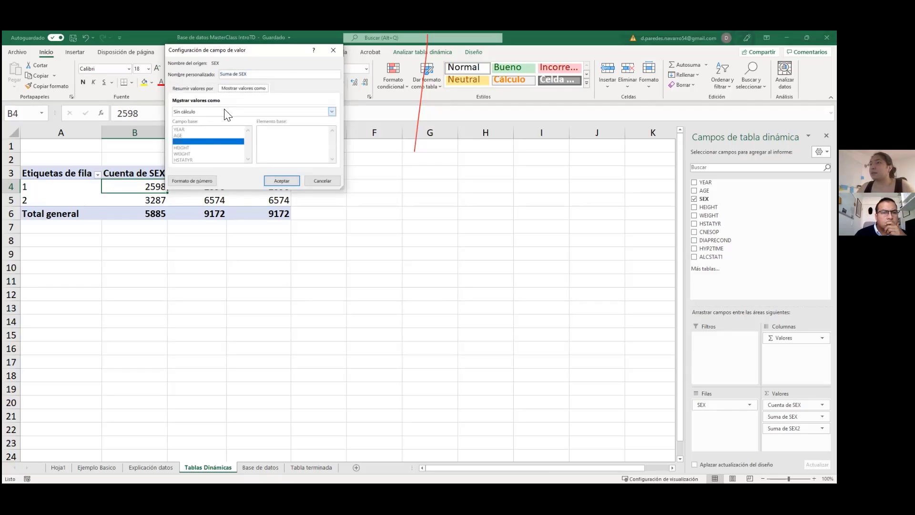
click(227, 114)
click(214, 122)
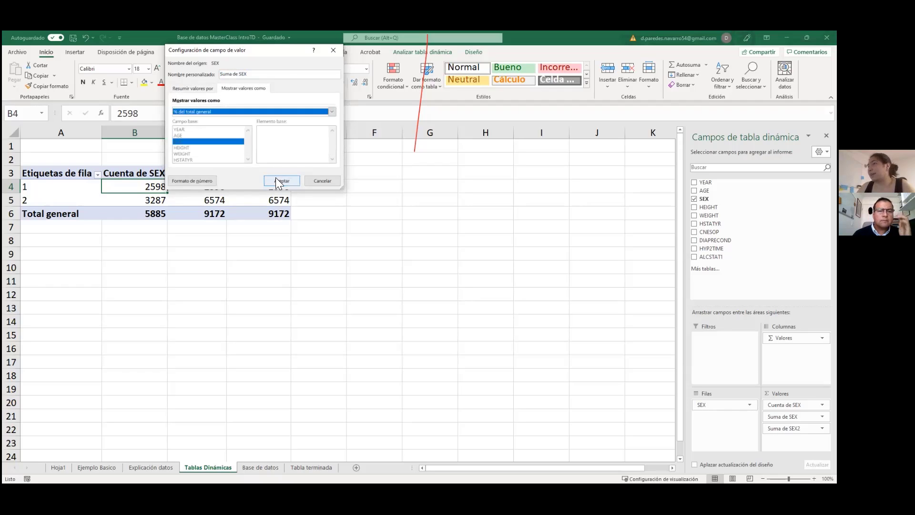
click(281, 181)
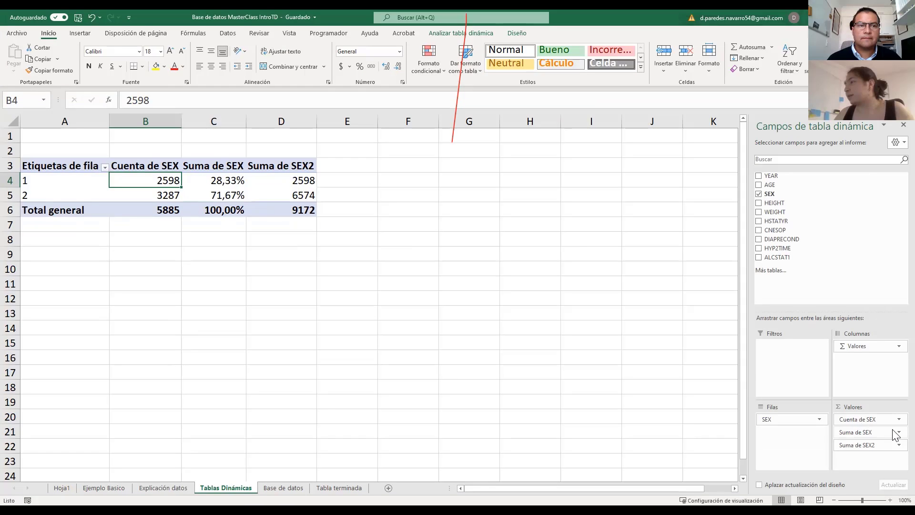
Step: Summarize the second SEX value field, shown as a percentage, by Recuento instead of Suma
click(791, 416)
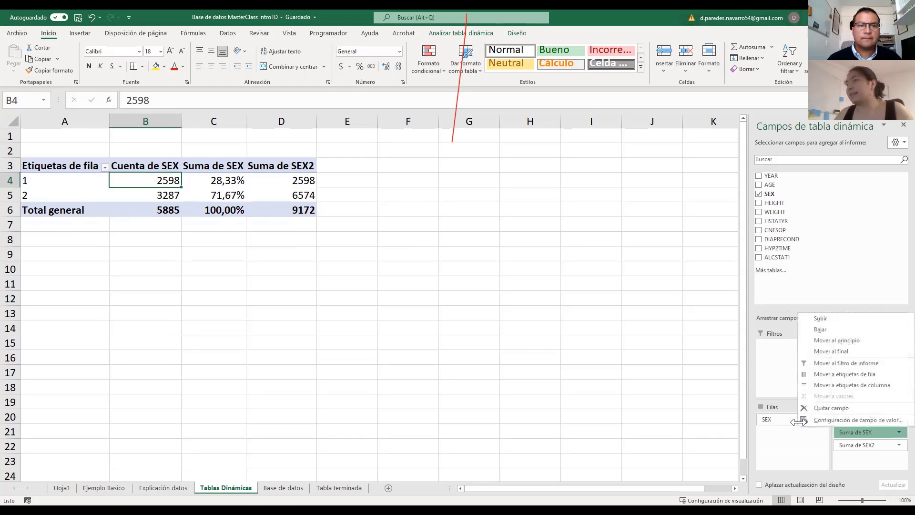
click(841, 421)
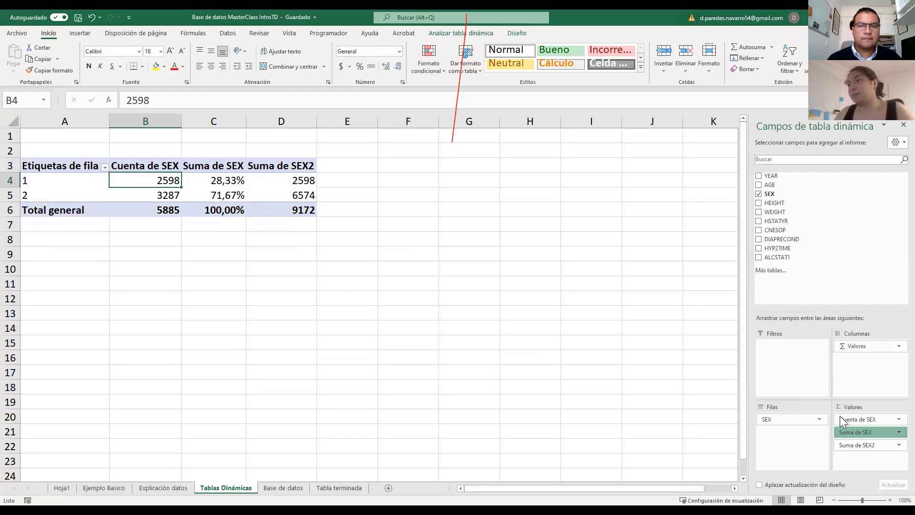
click(206, 116)
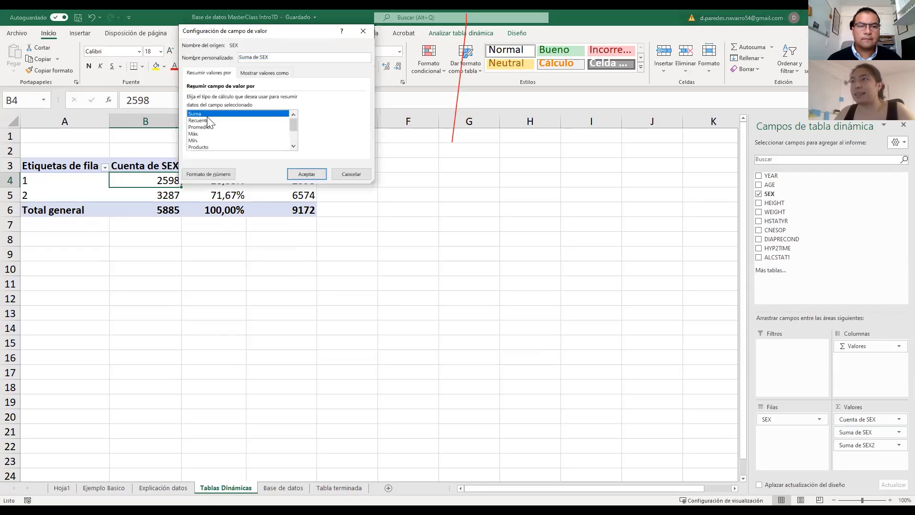
click(208, 120)
click(300, 174)
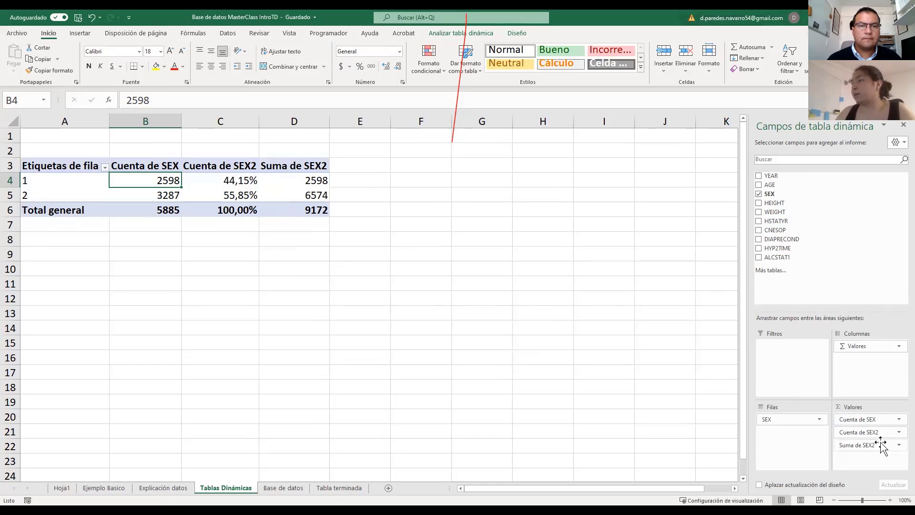
Step: Try summarizing the third SEX value field in the pivot table by Promedio
click(857, 445)
click(857, 434)
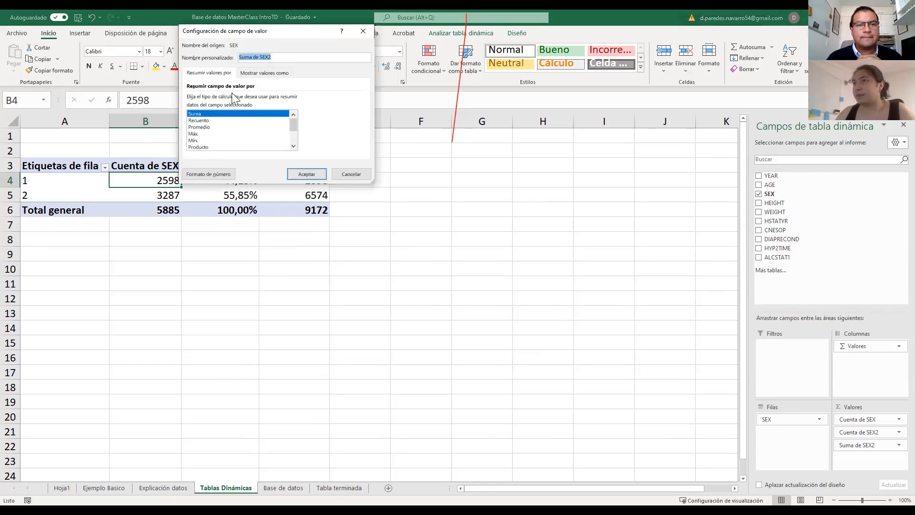
click(210, 126)
click(301, 171)
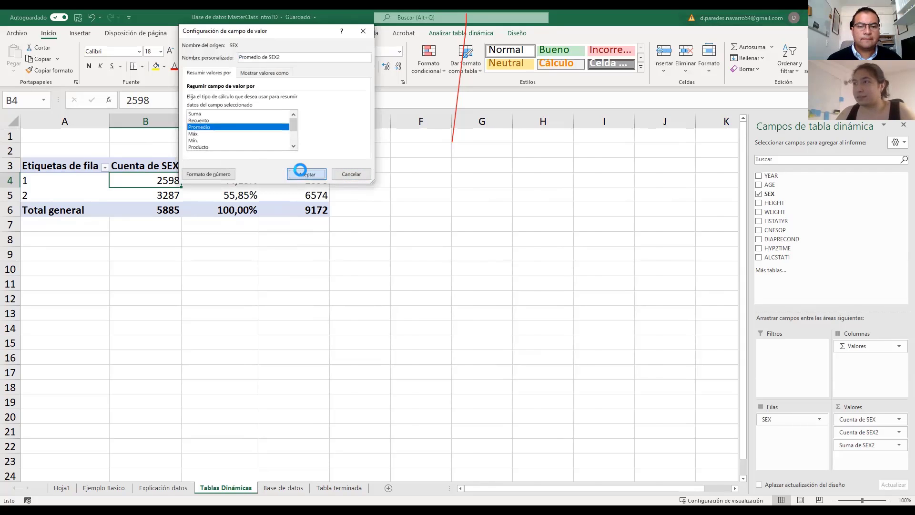
Step: Switch the third SEX value field's summary calculation to Recuento
click(899, 445)
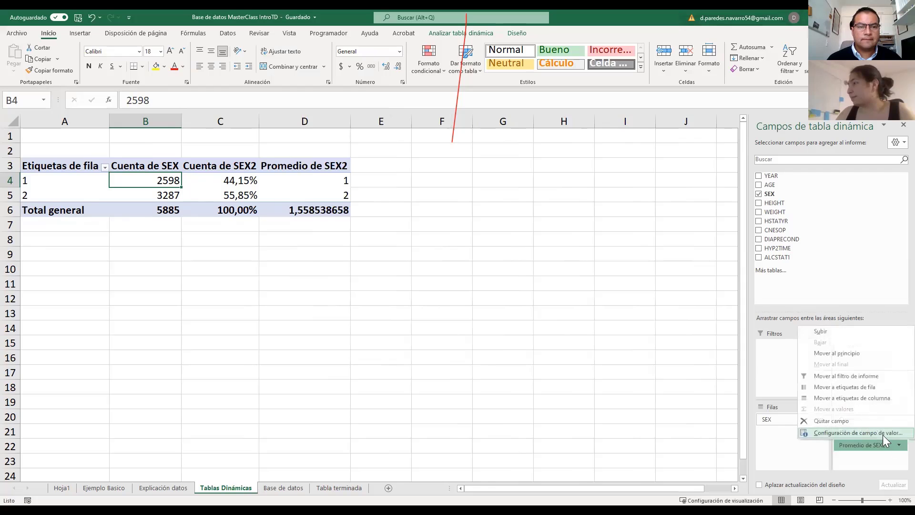
click(880, 435)
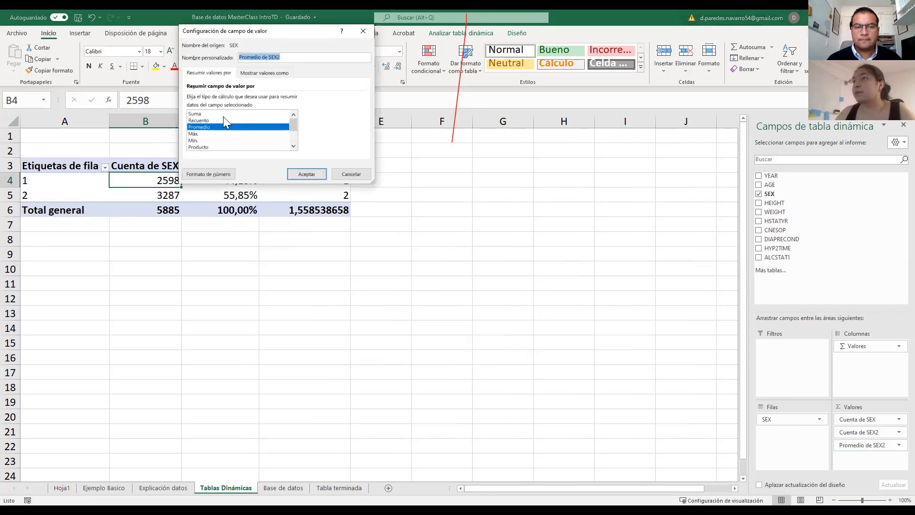
click(223, 116)
click(240, 120)
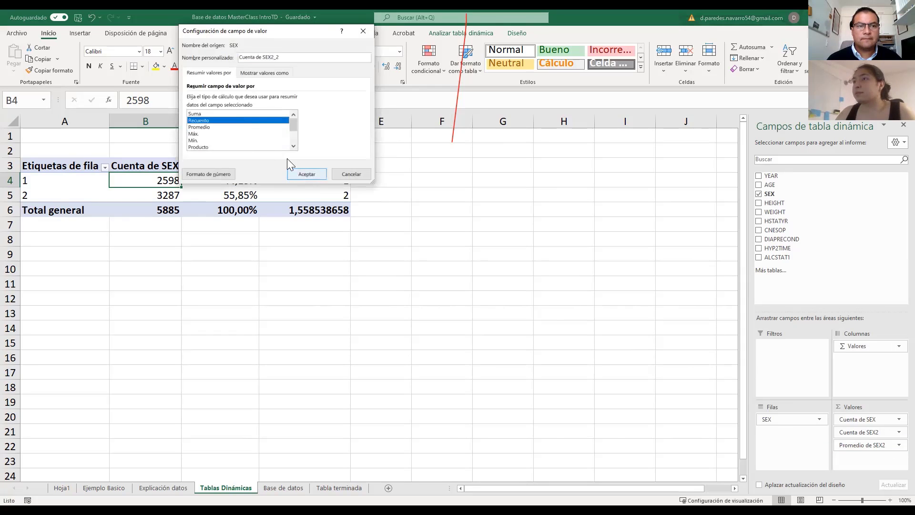
click(319, 178)
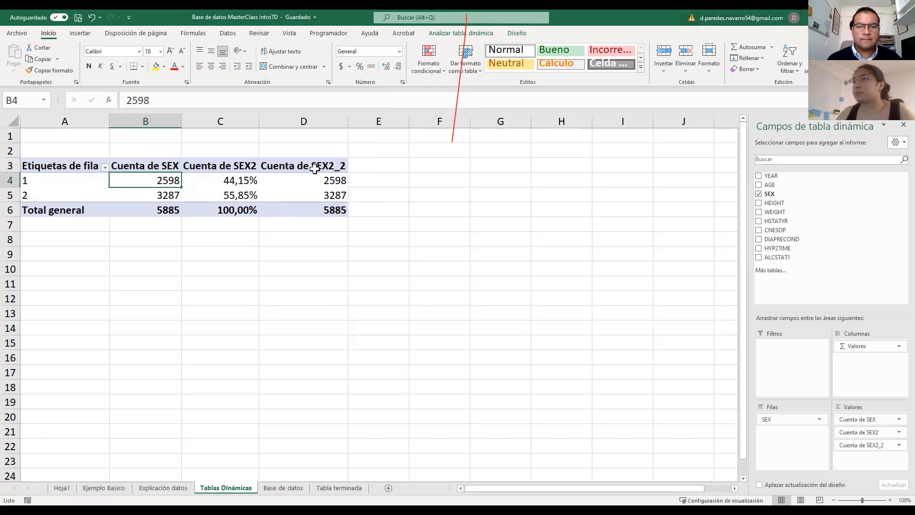
Step: Remove the third SEX value field from the pivot table
click(885, 447)
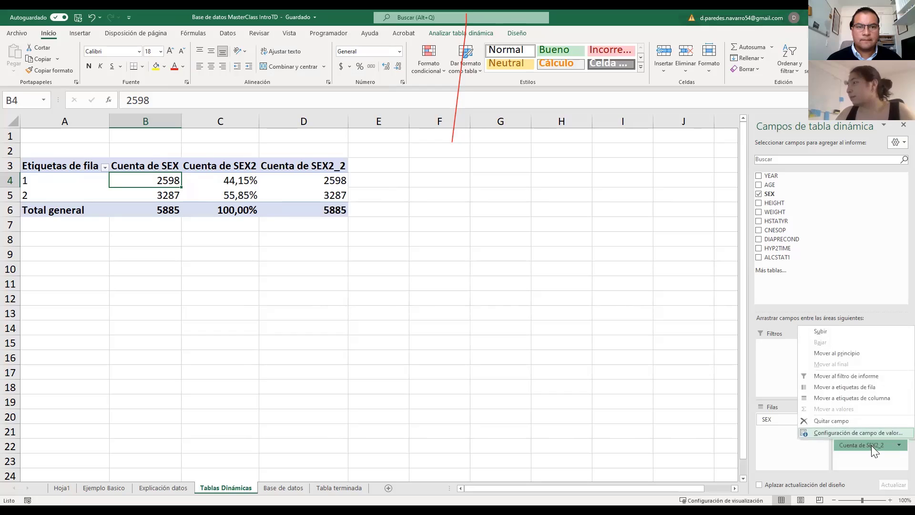
click(831, 420)
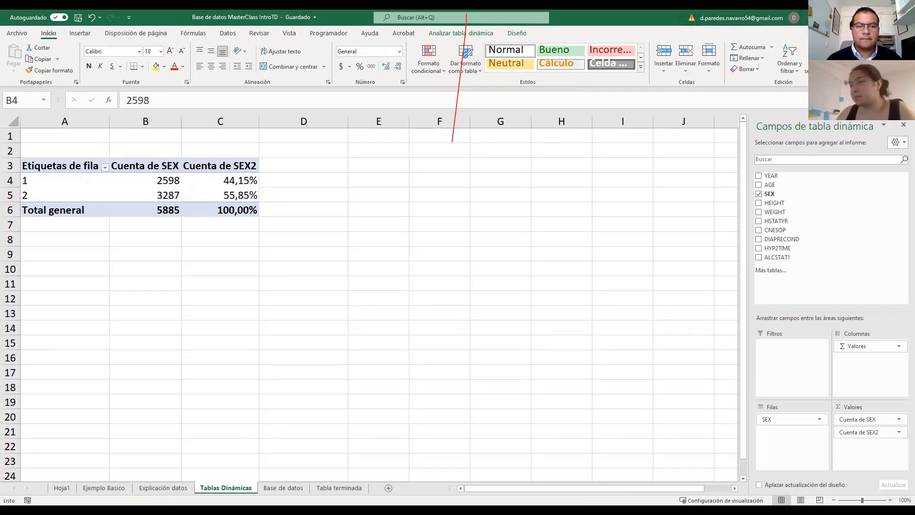
click(391, 382)
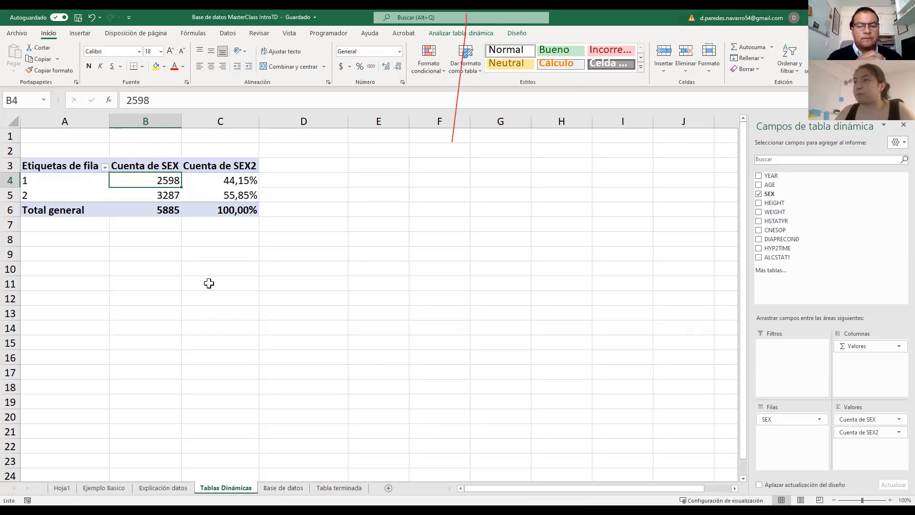
Step: Look up the Sexo(H/M) row in Tabla terminada and review the matching SEX counts and percentages in the Tablas Dinámicas sheet
click(339, 487)
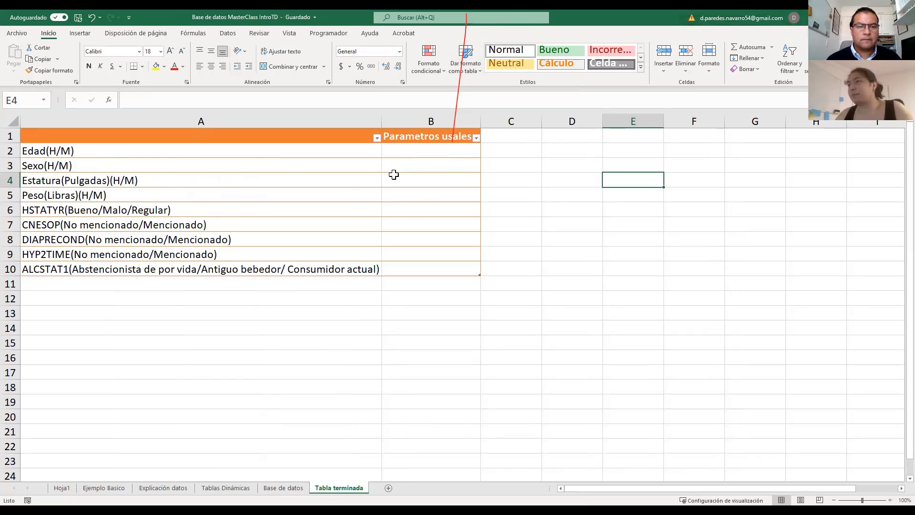
click(413, 163)
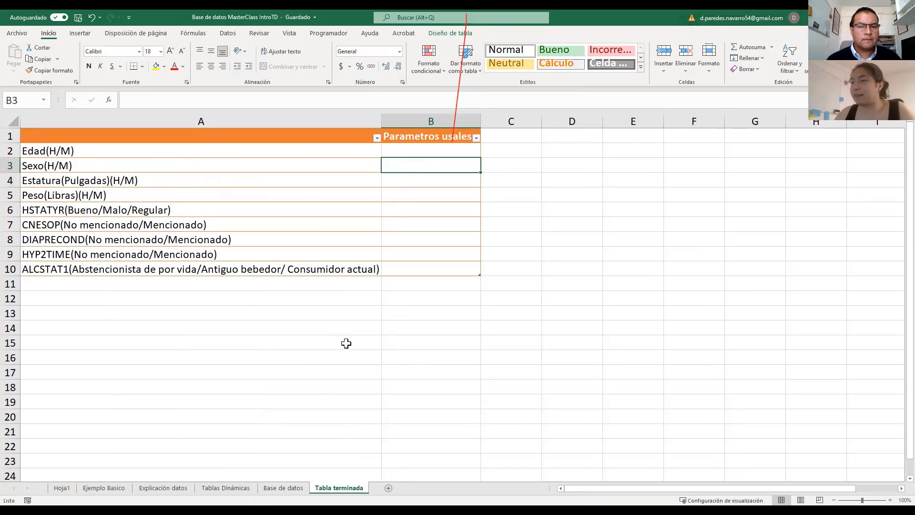
click(228, 487)
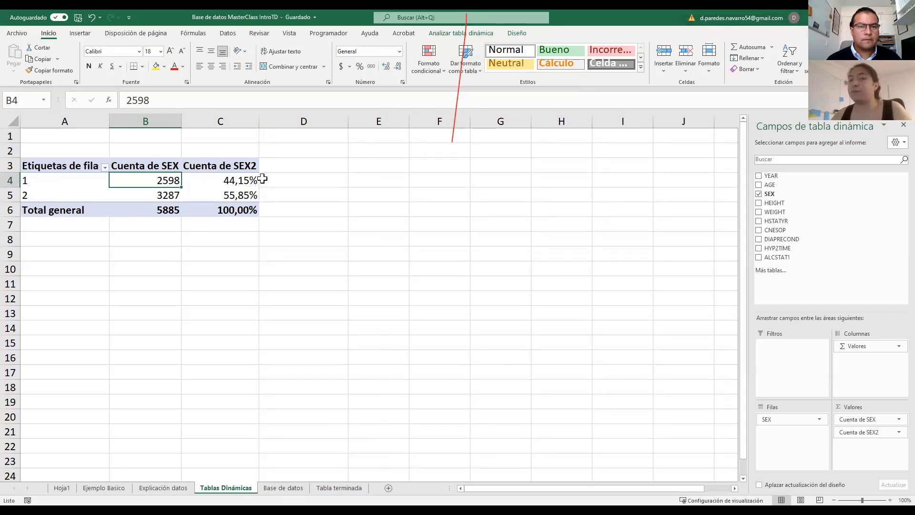
click(213, 179)
click(229, 200)
click(152, 182)
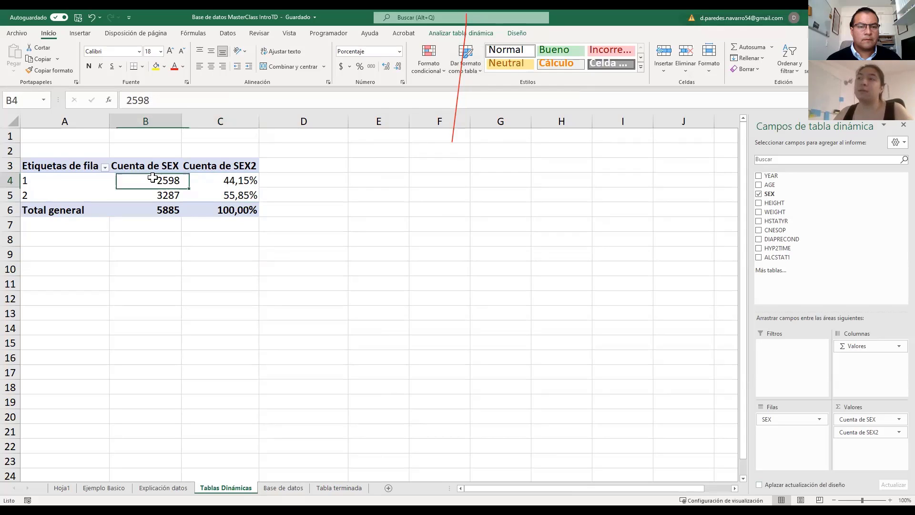
click(152, 194)
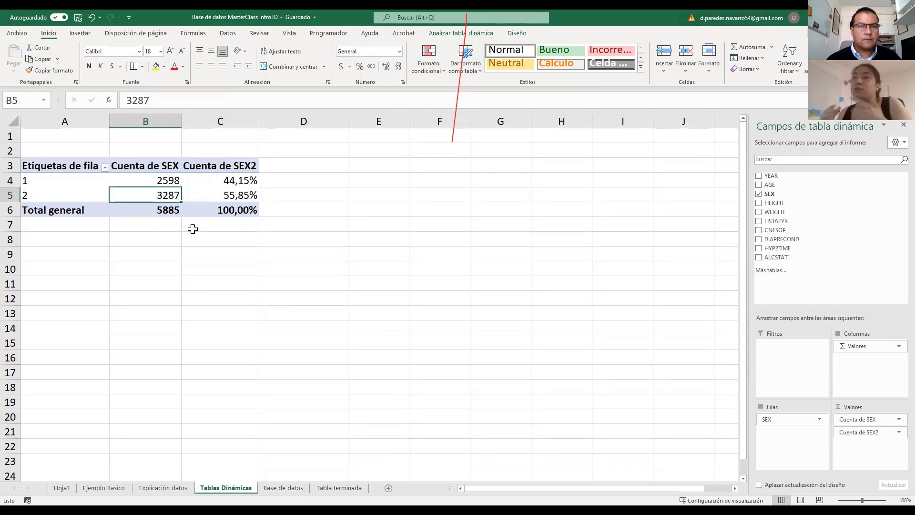
Step: Try a CONCAT formula in B3 of Tabla terminada that references the pivot table's Cuenta de SEX for code 1, and clear it
click(334, 488)
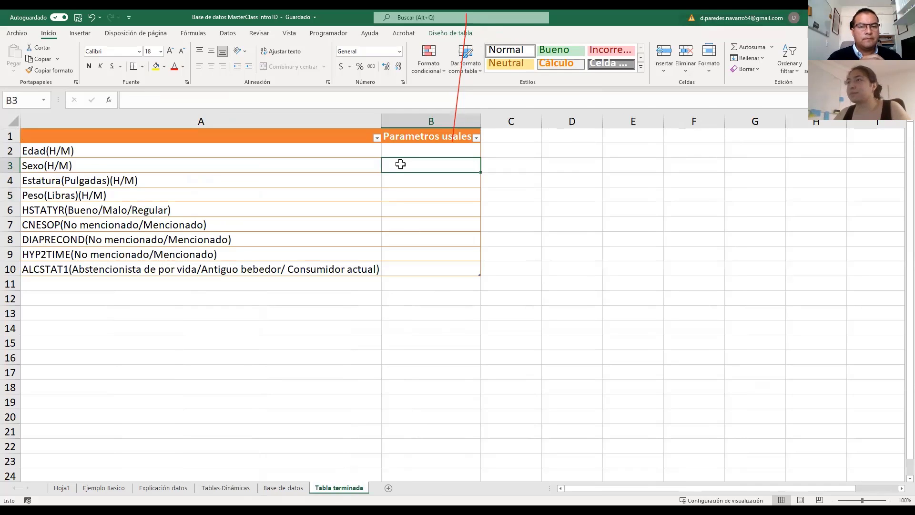
text(=c)
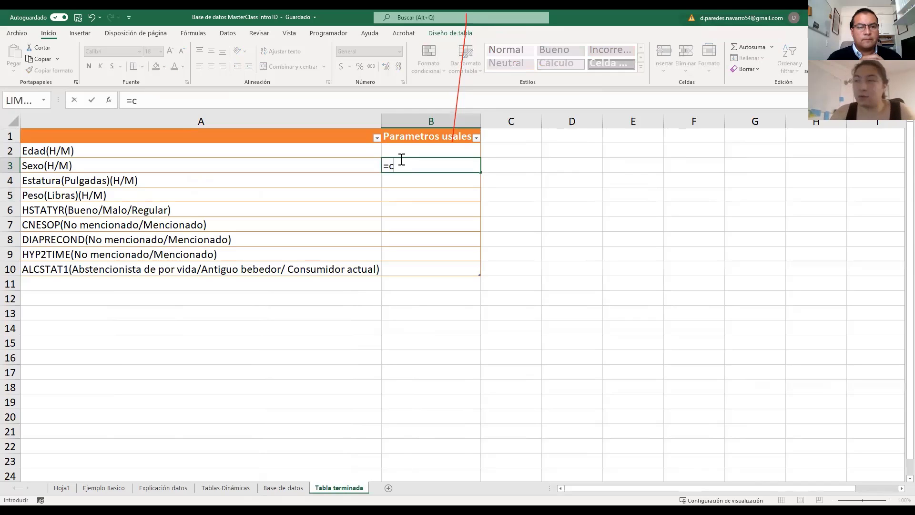
text(ONCAT()
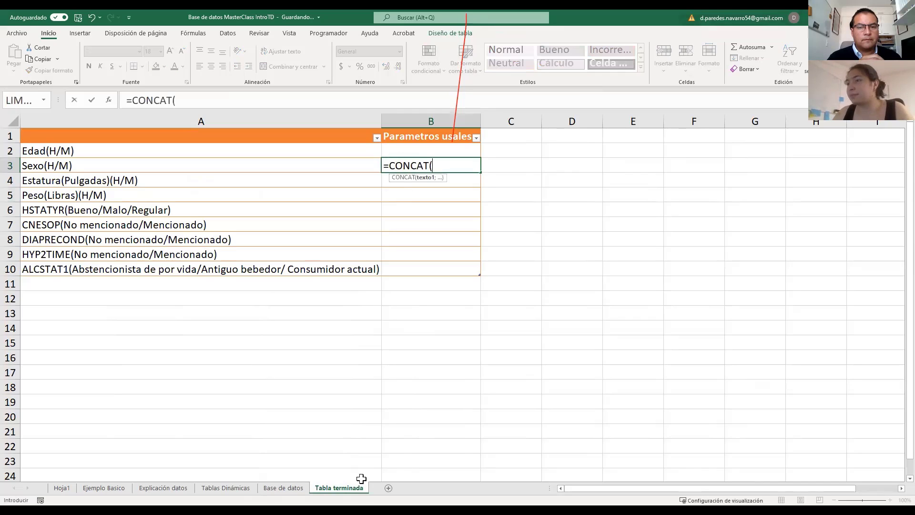
click(238, 490)
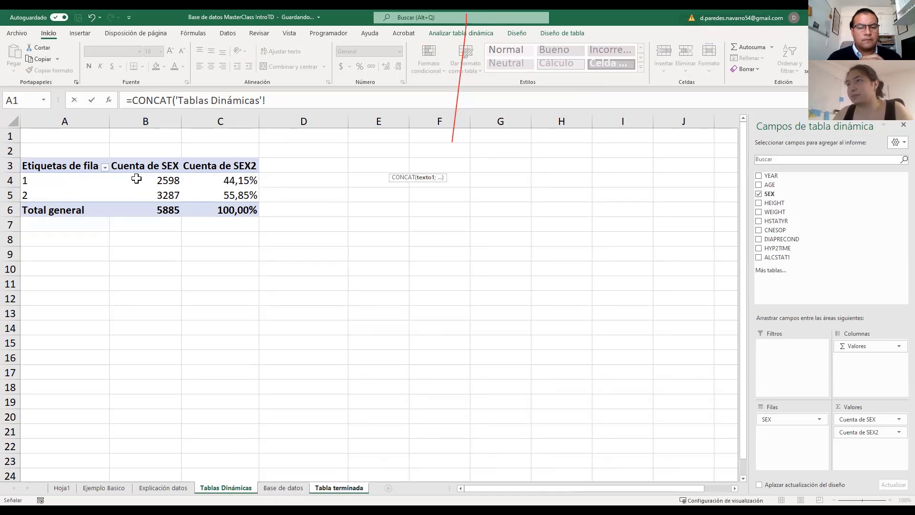
click(159, 180)
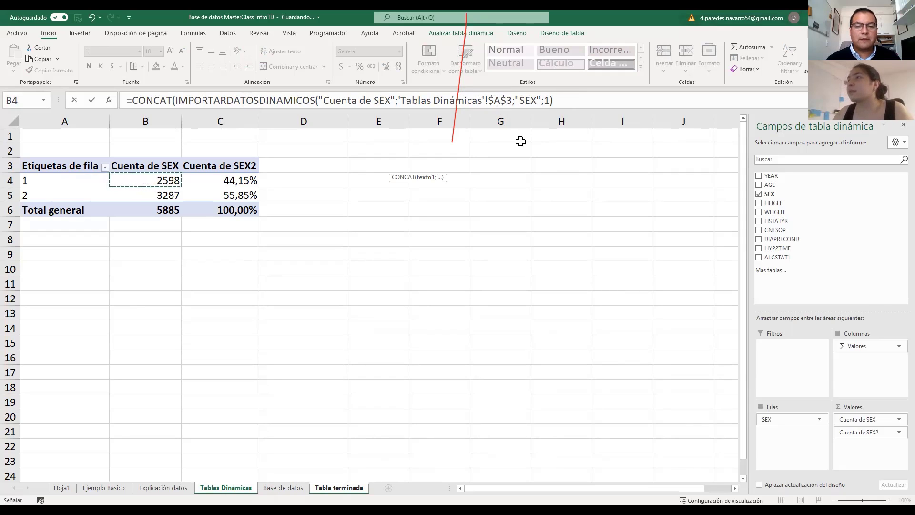
click(558, 101)
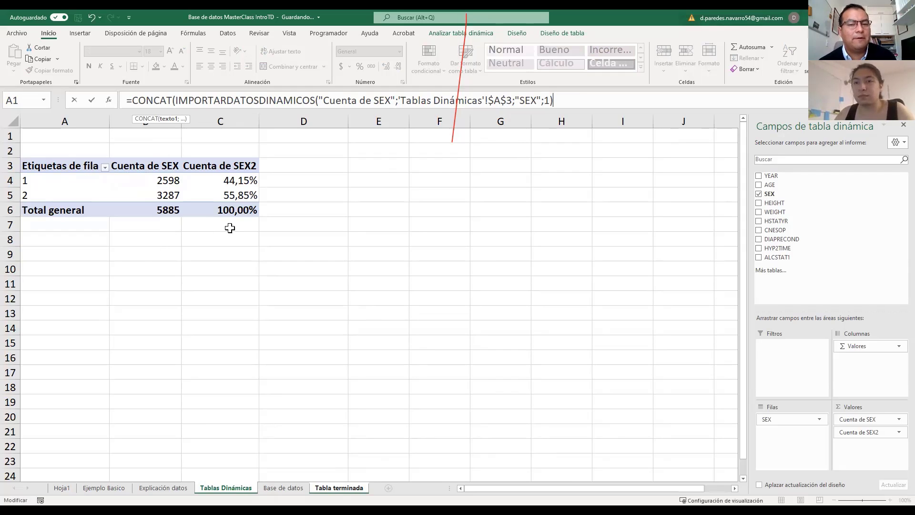
drag(586, 101, 111, 124)
key(BackSpace)
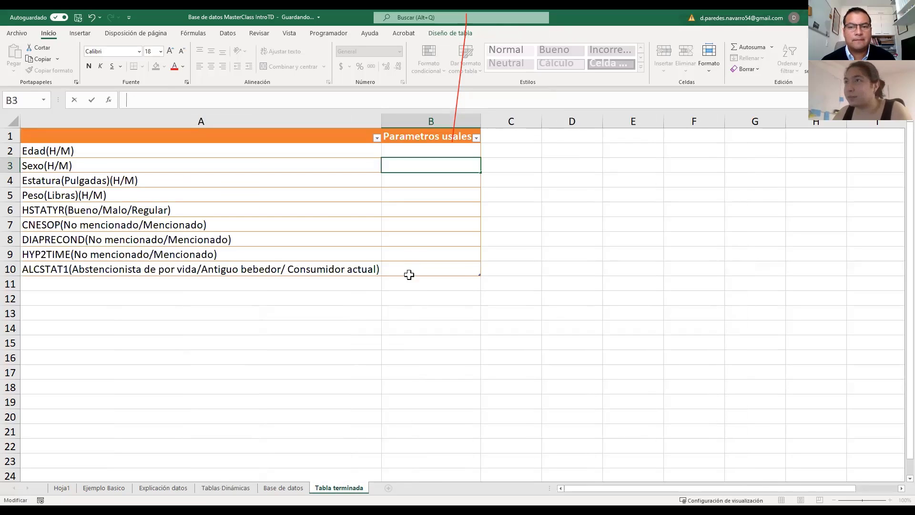
Step: Remove the percentage SEX value field from the pivot table in the Tablas Dinámicas sheet
click(229, 489)
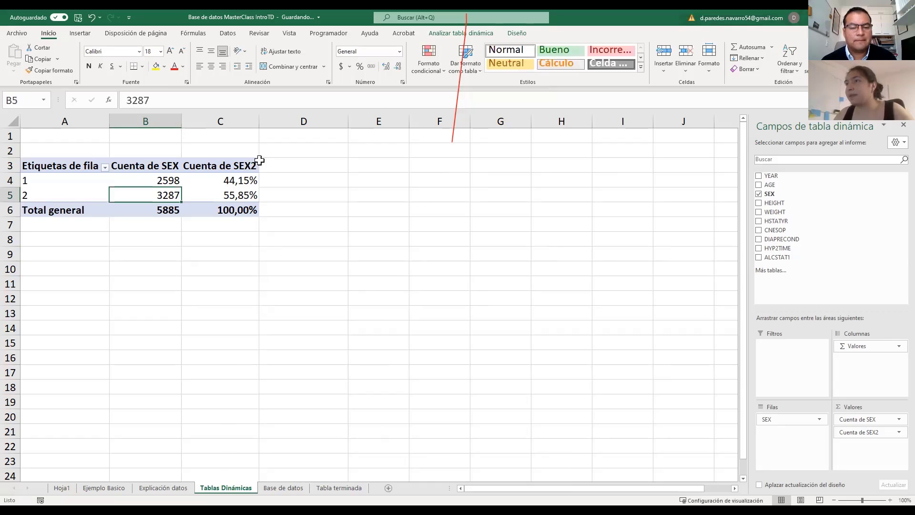
click(242, 167)
click(242, 179)
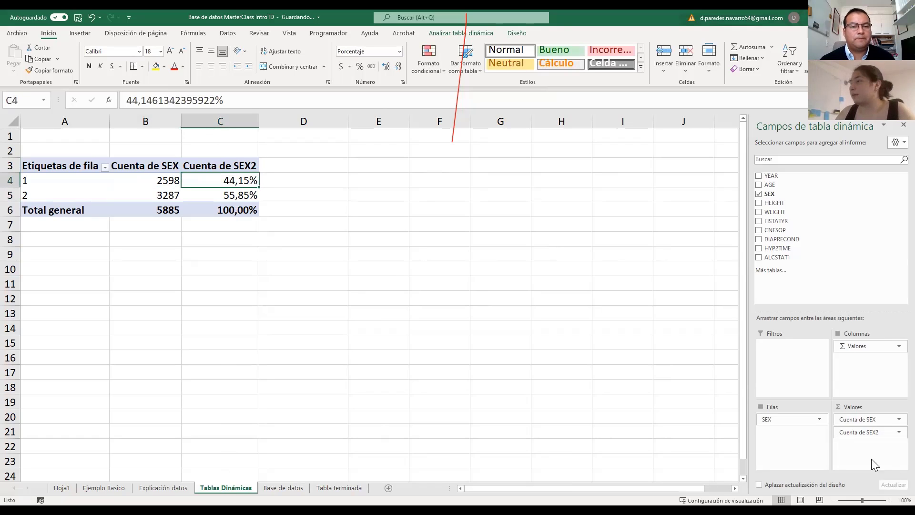
drag(879, 432, 845, 267)
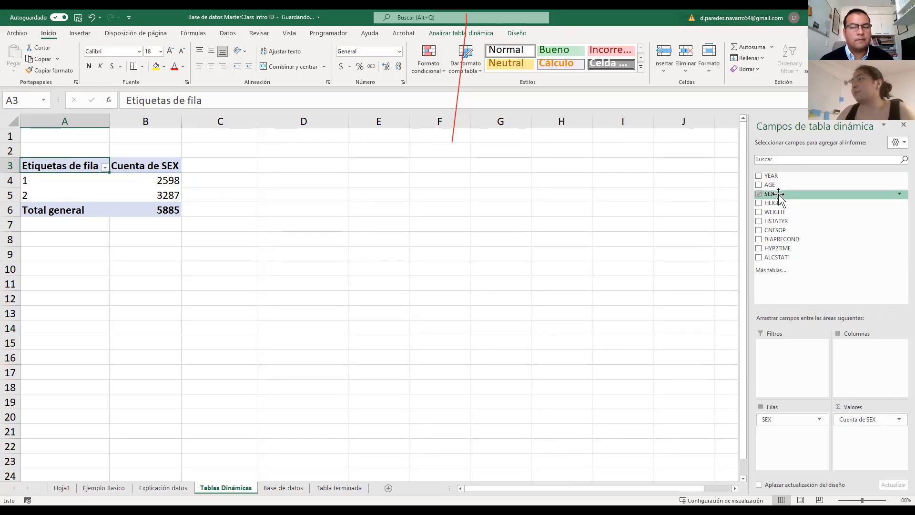
Step: Add SEX to the pivot table values a second time and summarize it by Recuento
drag(778, 192, 880, 440)
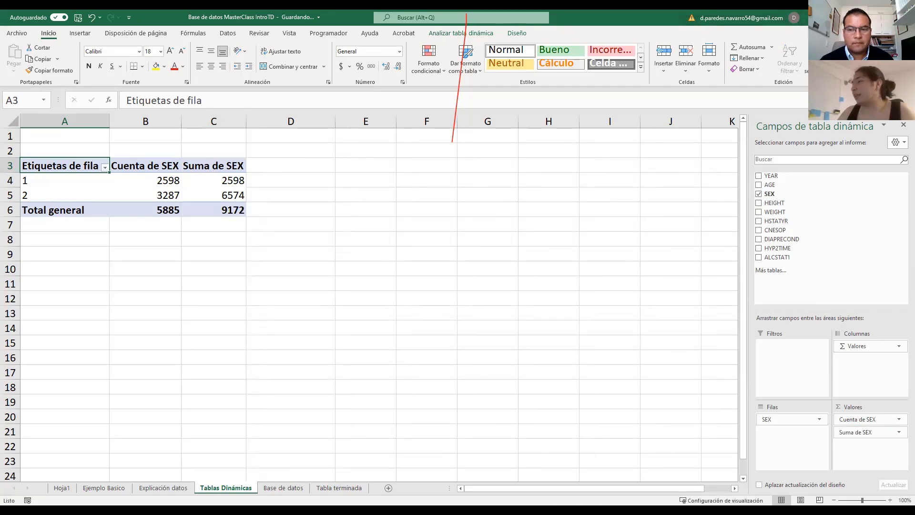
click(889, 431)
click(889, 431)
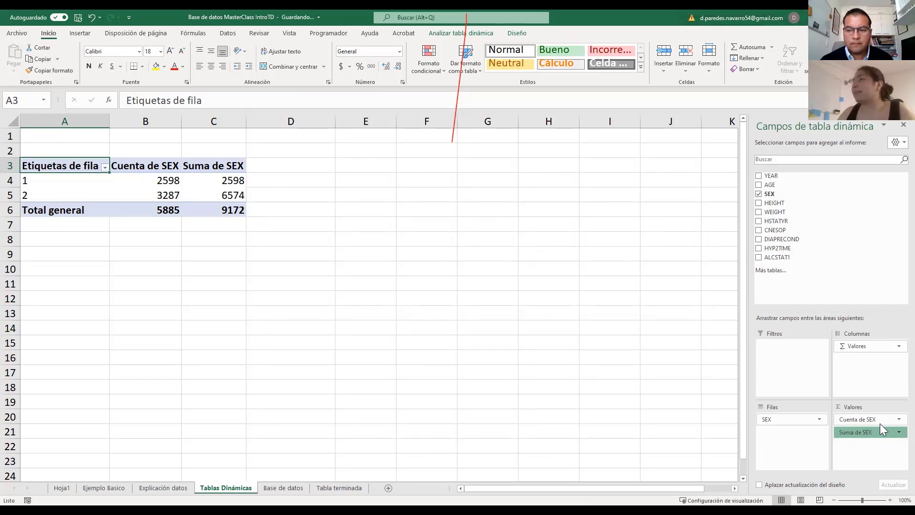
click(233, 120)
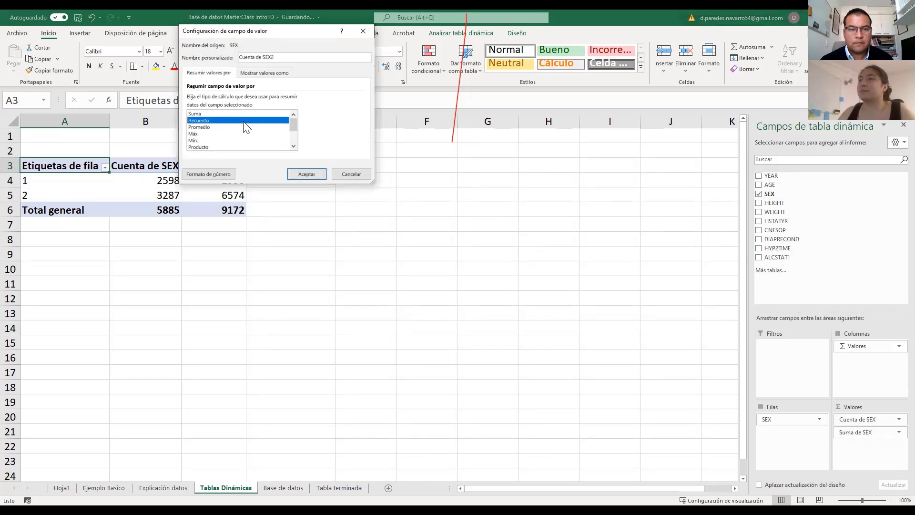
click(305, 173)
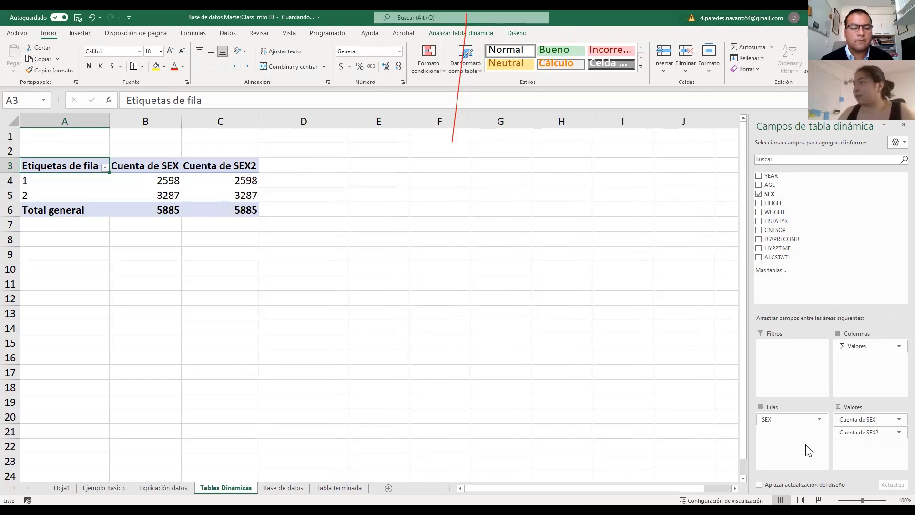
Step: Show the second SEX count in the pivot table as % del total general
click(888, 432)
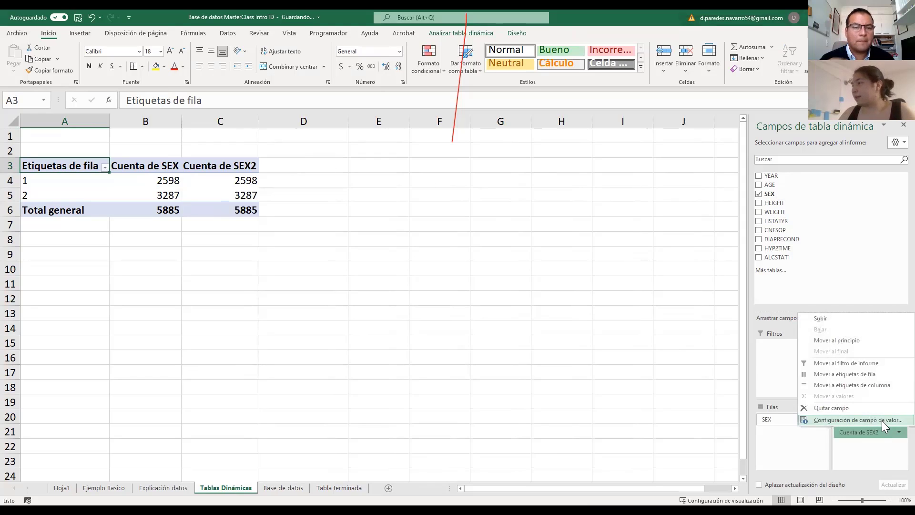
click(863, 420)
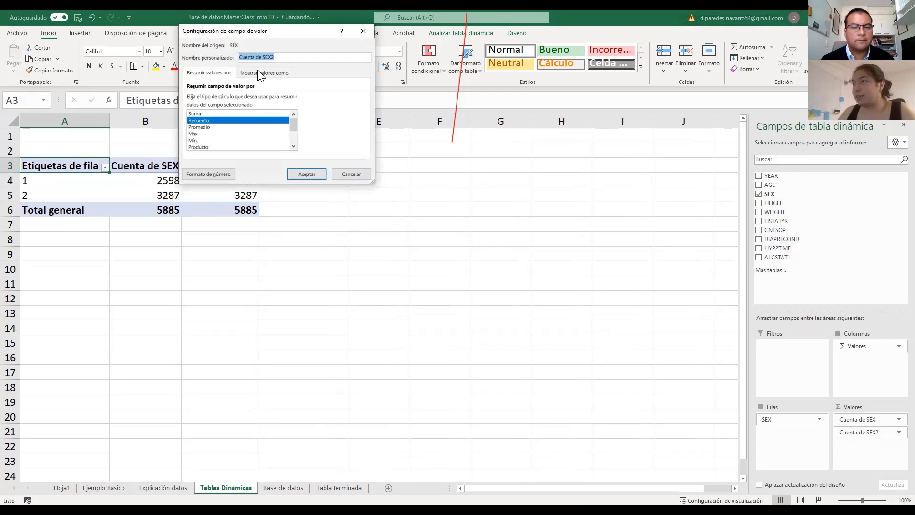
click(261, 74)
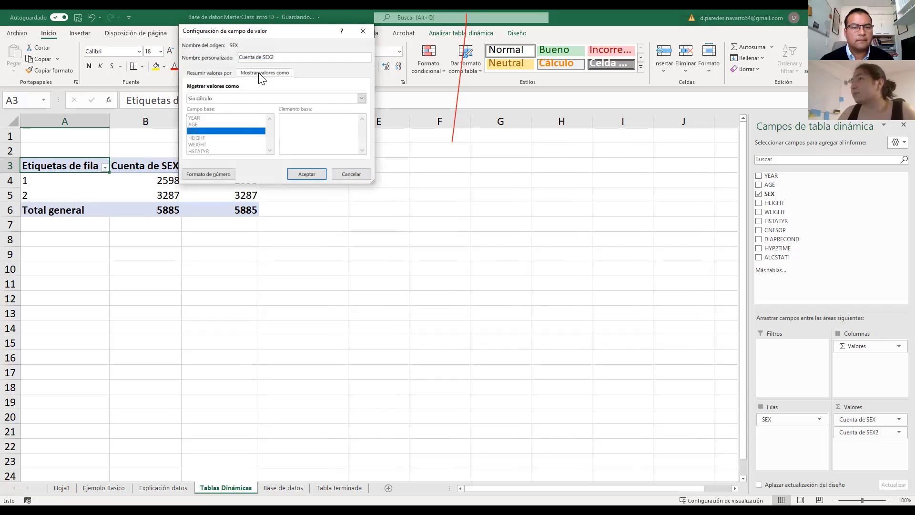
click(220, 99)
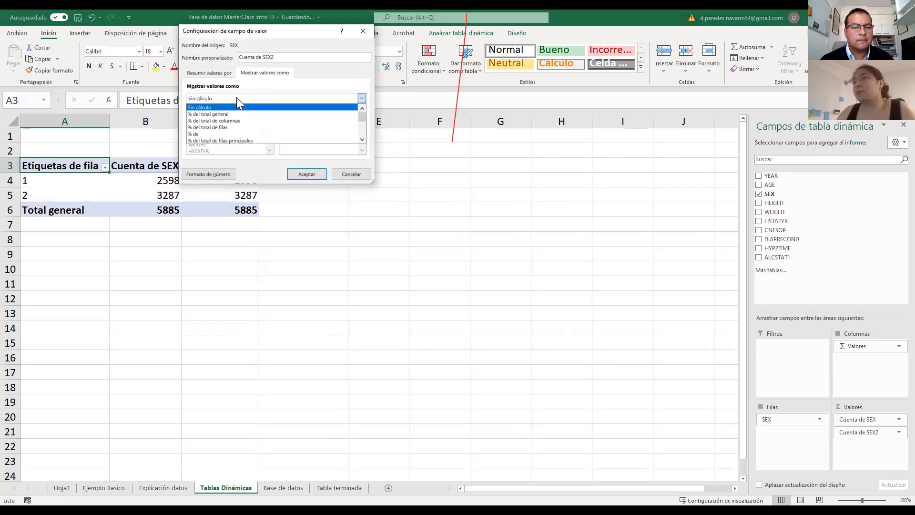
click(308, 174)
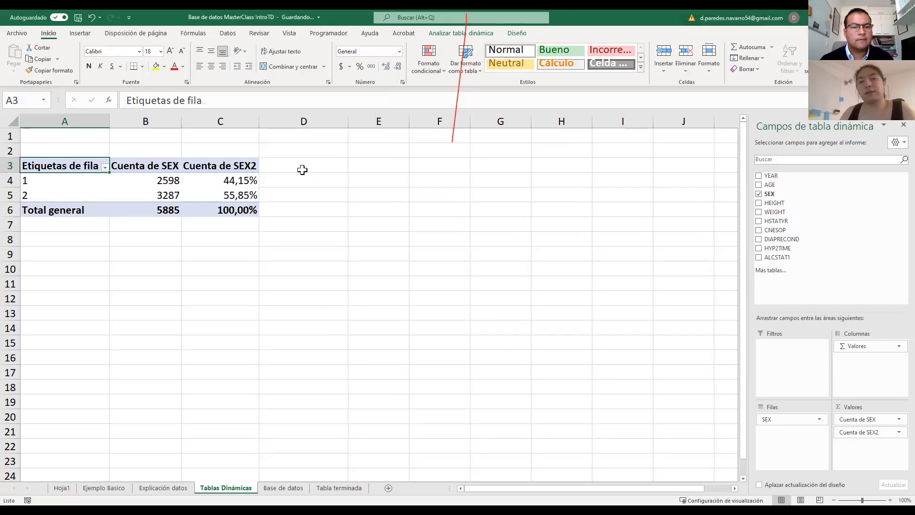
Step: Review how the second SEX count displays its values and keep % del total general selected
click(887, 431)
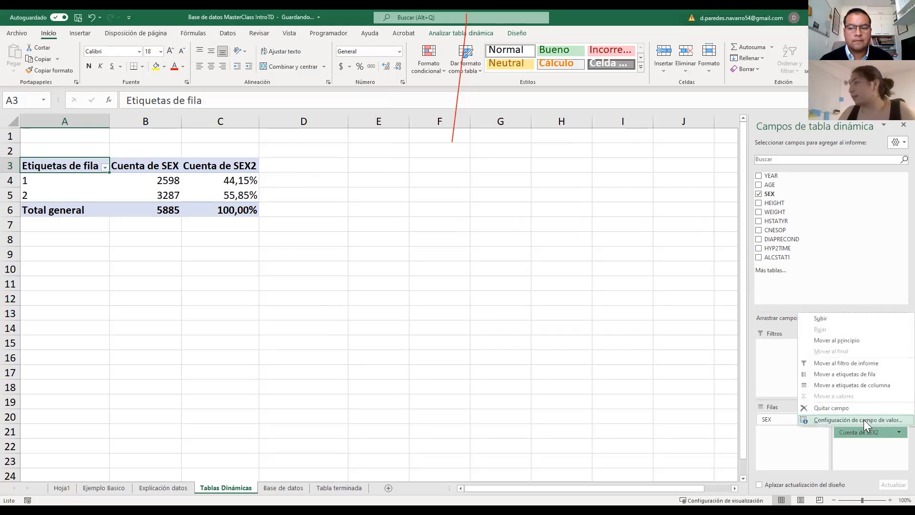
click(864, 422)
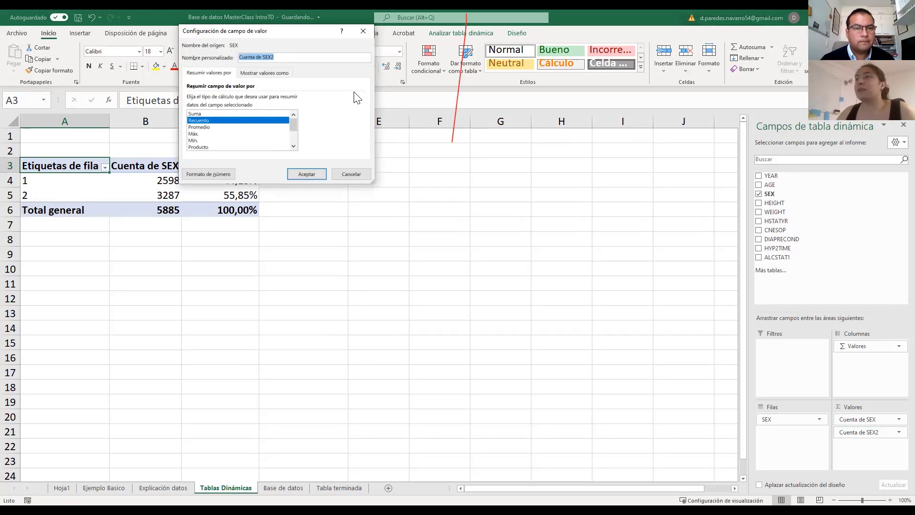
click(267, 72)
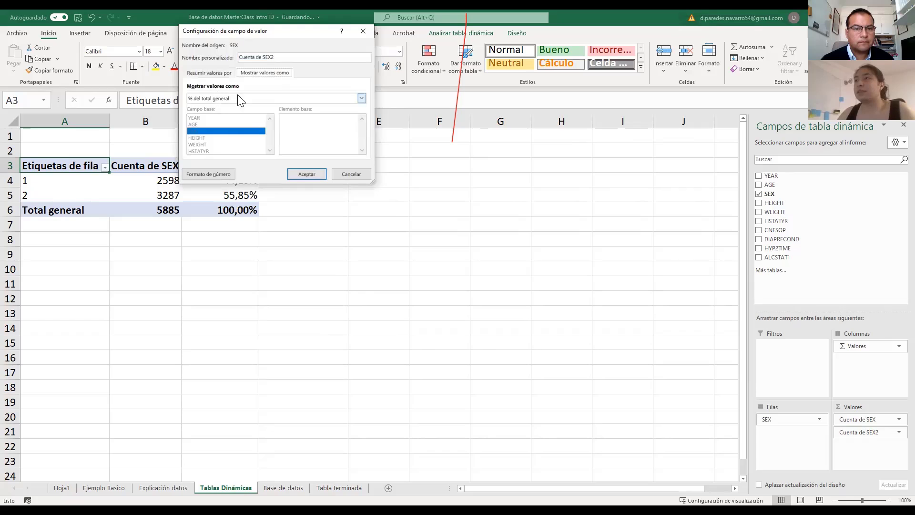
click(222, 99)
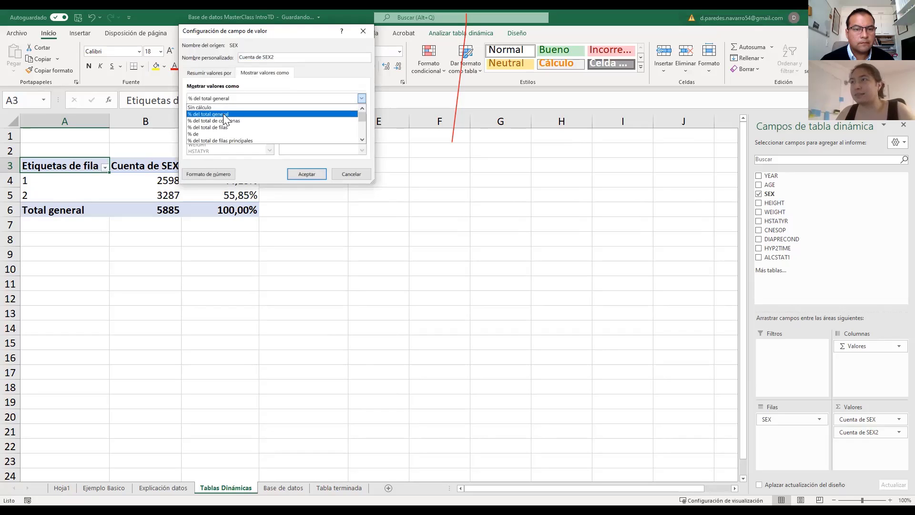
click(223, 114)
click(307, 170)
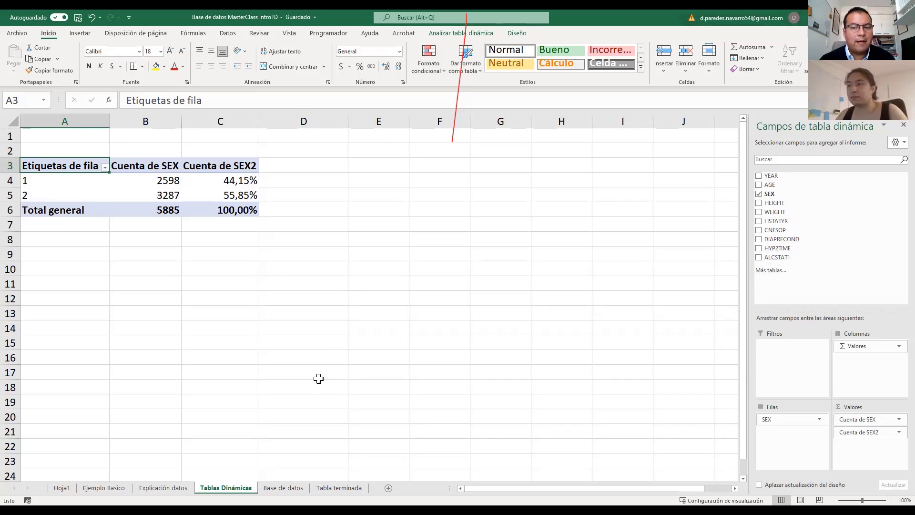
Step: Try a CONCAT formula in B3 of Tabla terminada that references the pivot table's first SEX count for code 1
click(337, 487)
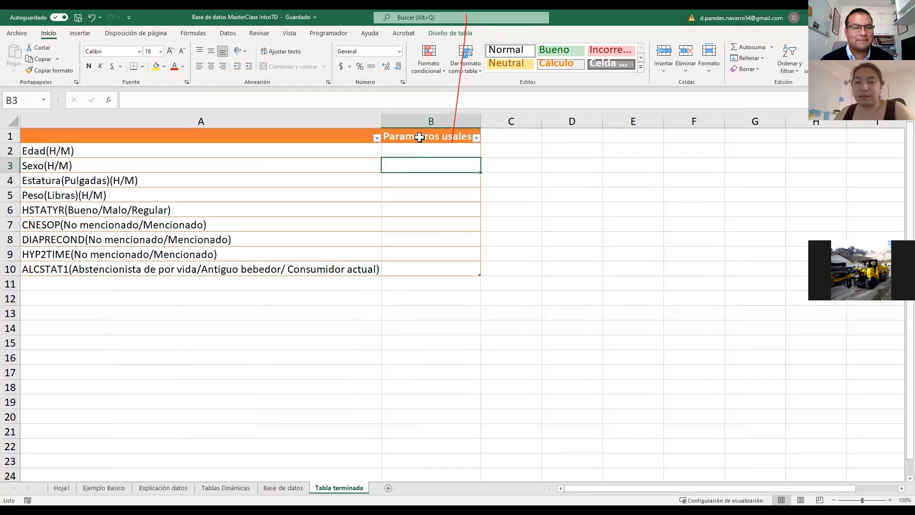
text(=)
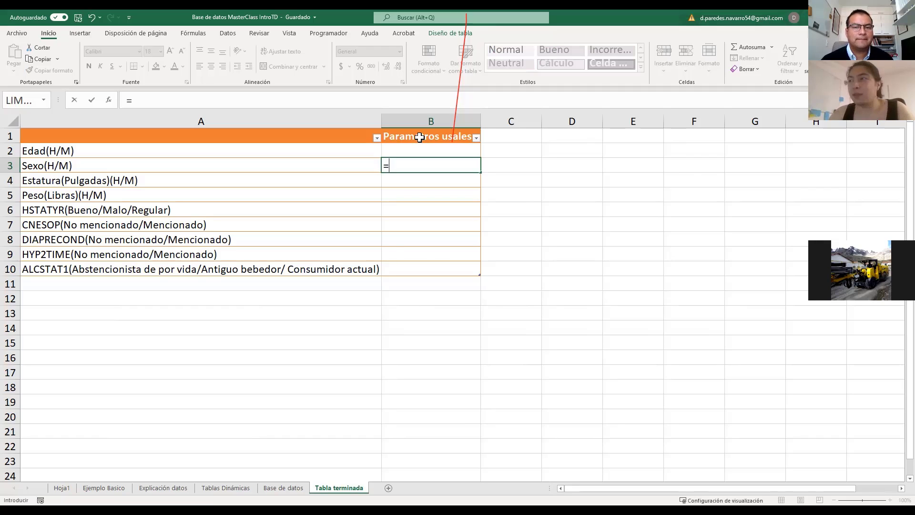
text(co)
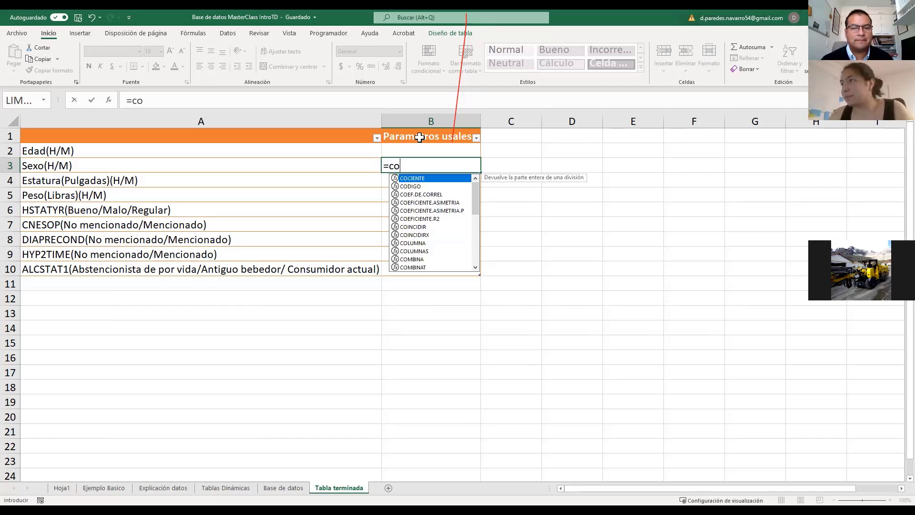
text(n)
key(Tab)
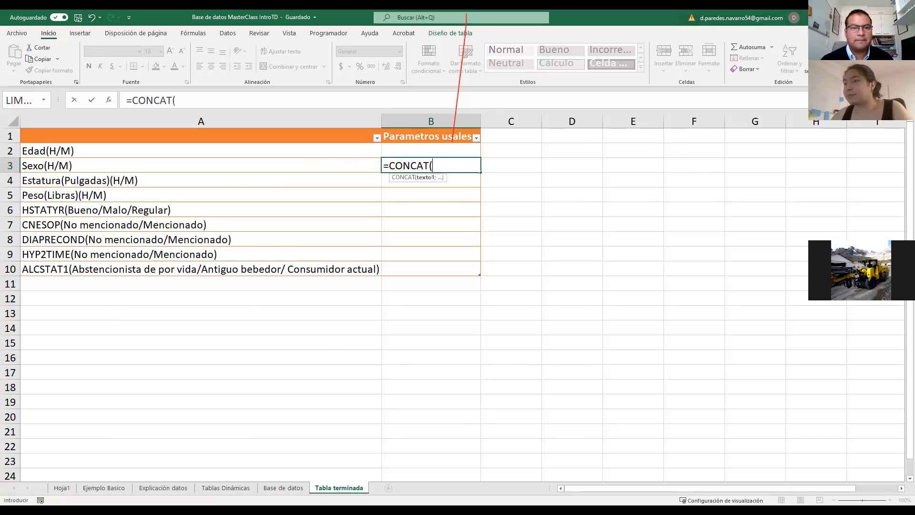
click(248, 489)
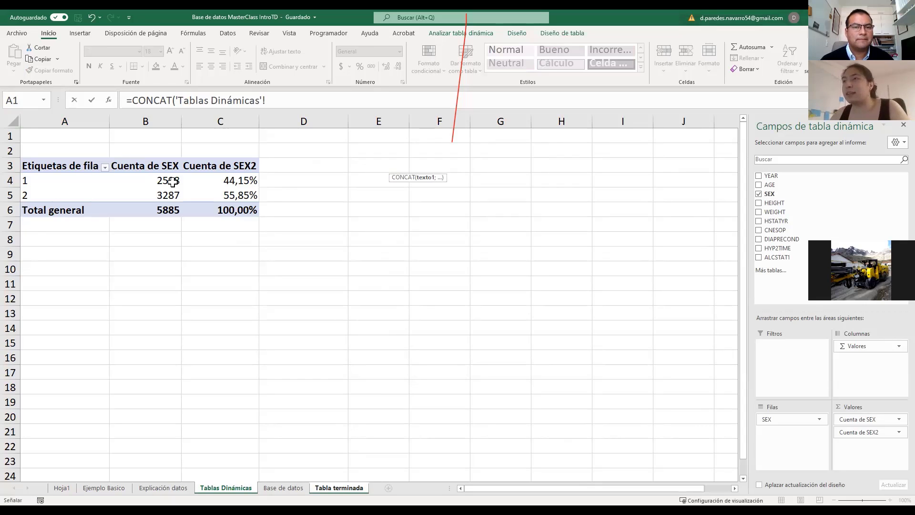
click(173, 181)
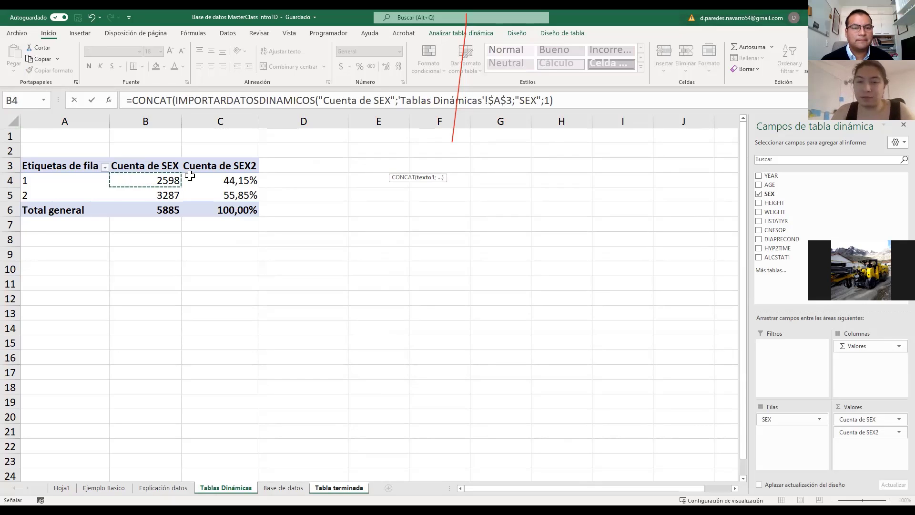
text())
key(Return)
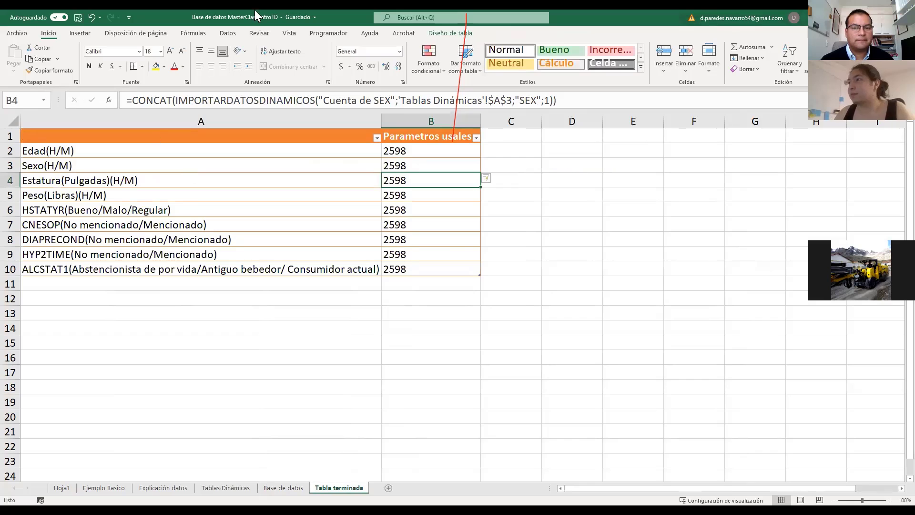
Step: Clear the formula copied into B2, and undo that deletion along with the CONCAT formula filled down the Parametros usales column
click(407, 155)
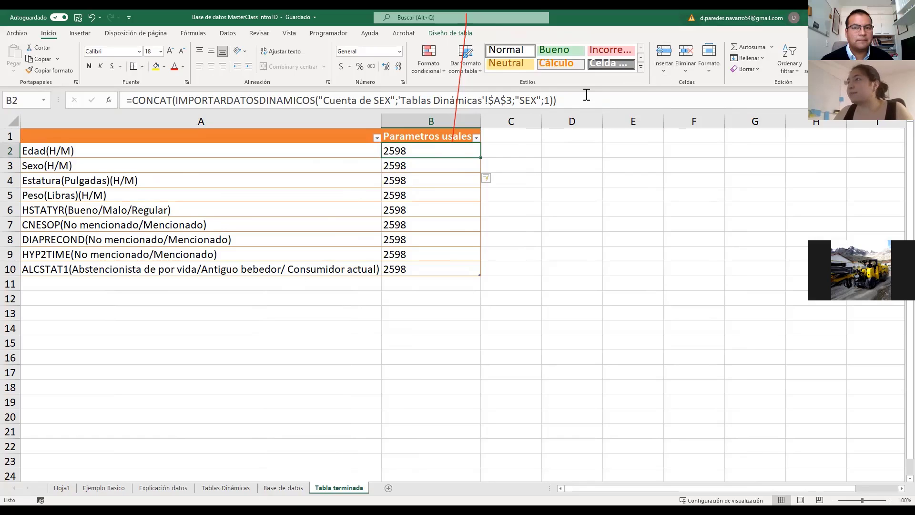
drag(525, 95, 106, 118)
key(BackSpace)
click(406, 187)
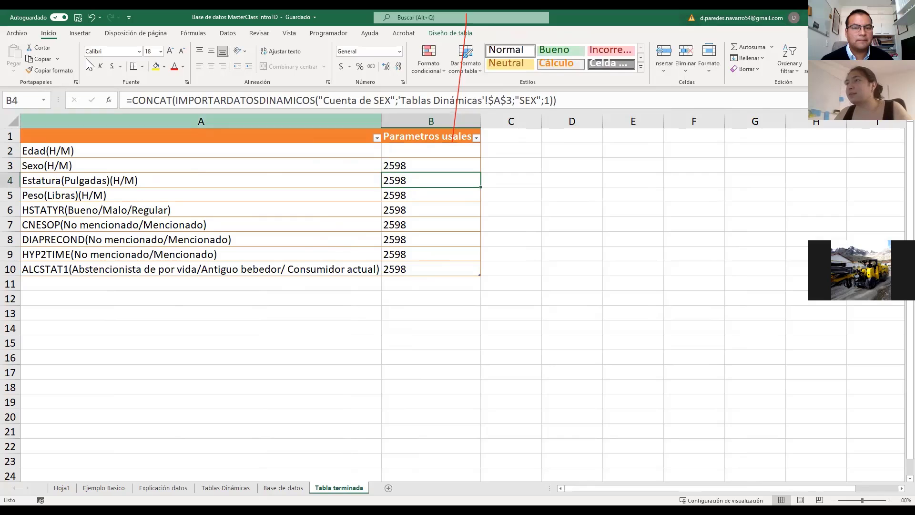
click(92, 18)
click(92, 18)
click(93, 18)
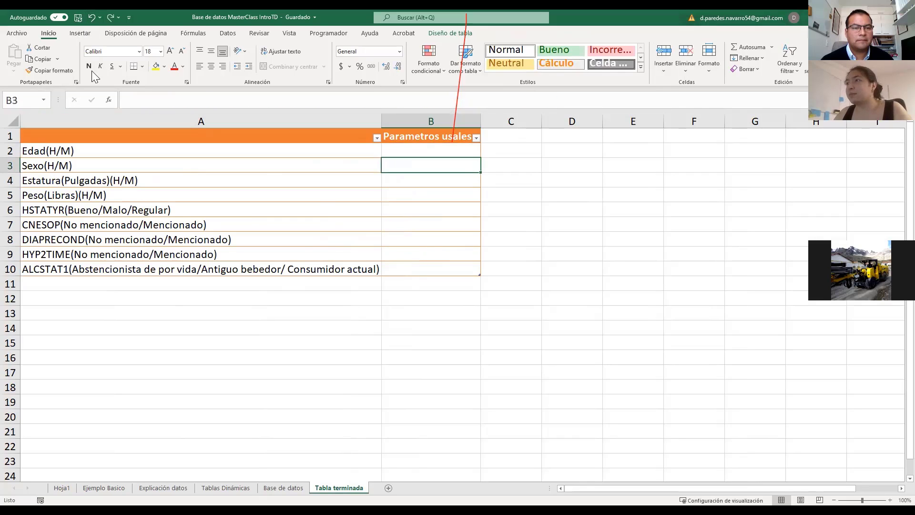
click(186, 344)
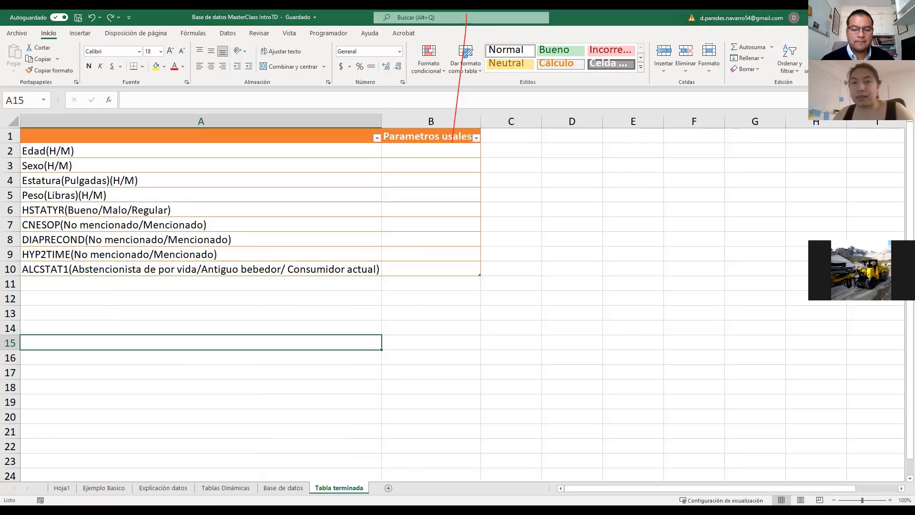
Step: Enter the SEX counts and percentages as the text 2598(44,15%)/3287(55,85%( in cell B3 of the Sexo(H/M) row
click(413, 165)
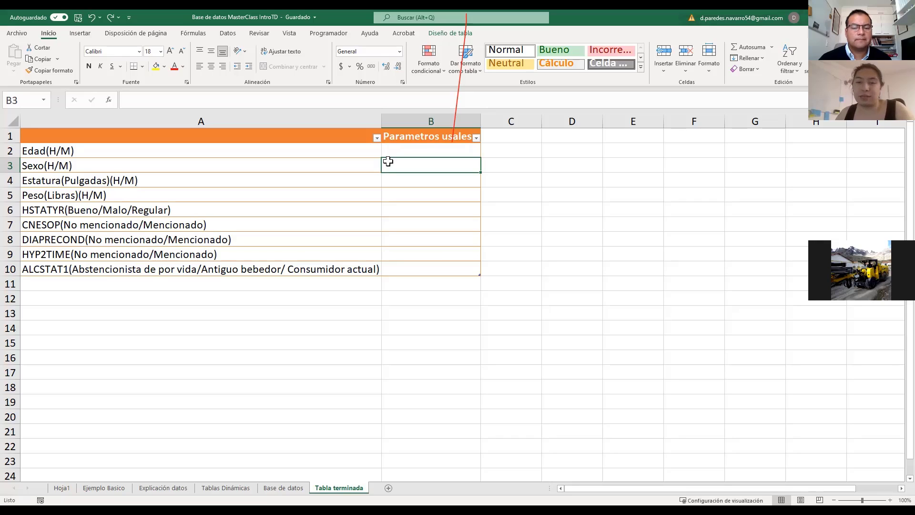
text(=)
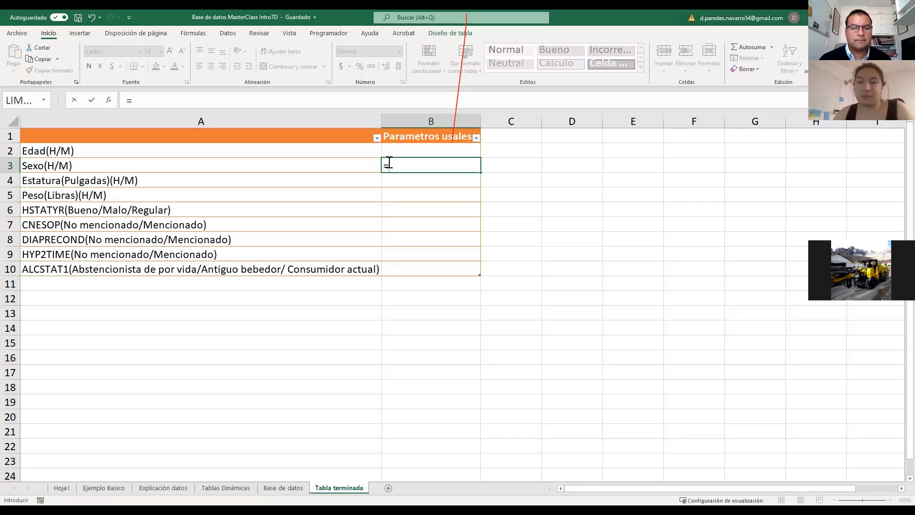
key(BackSpace)
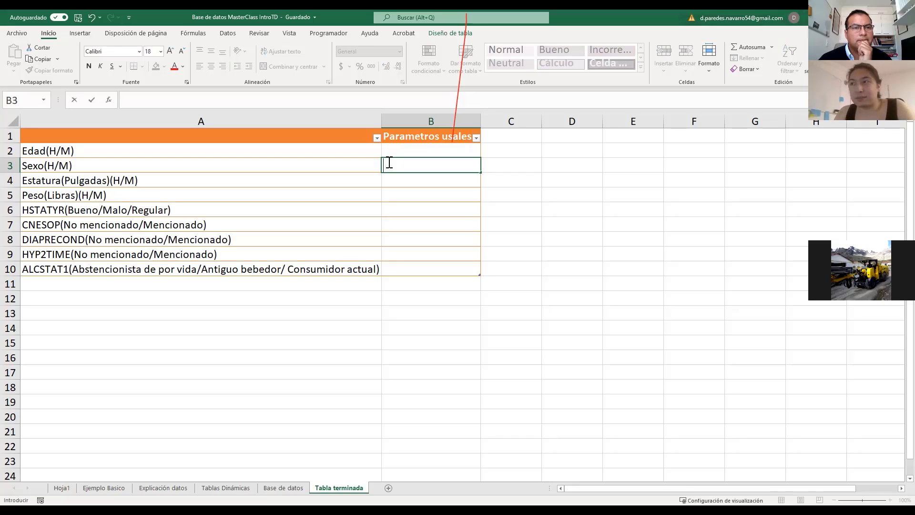
text(2)
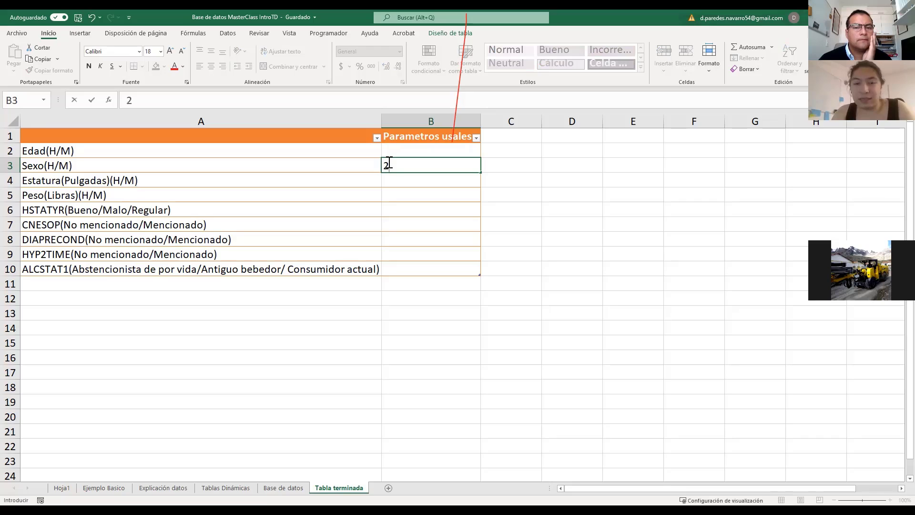
text(598)
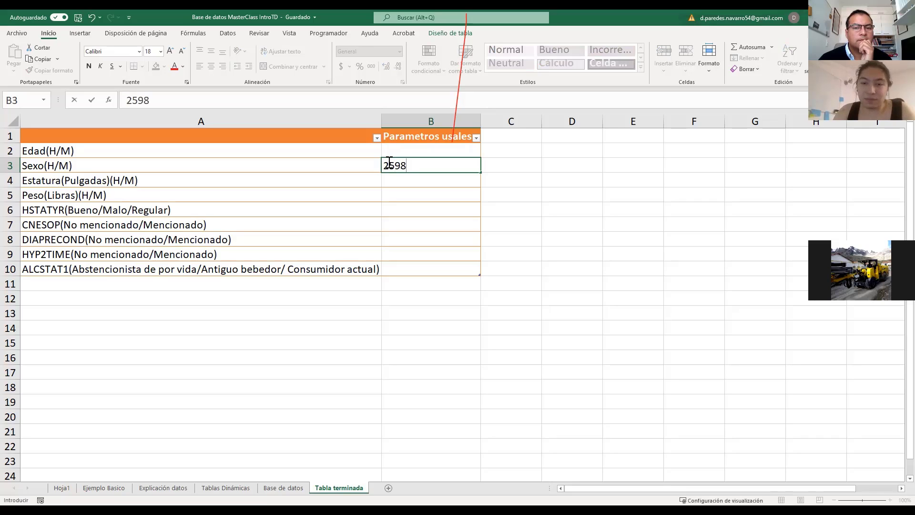
text((44)
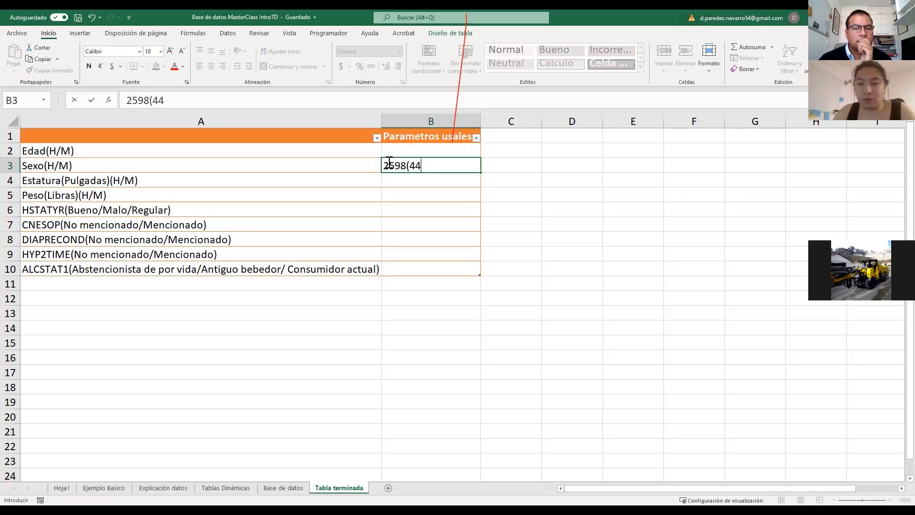
text(,15)
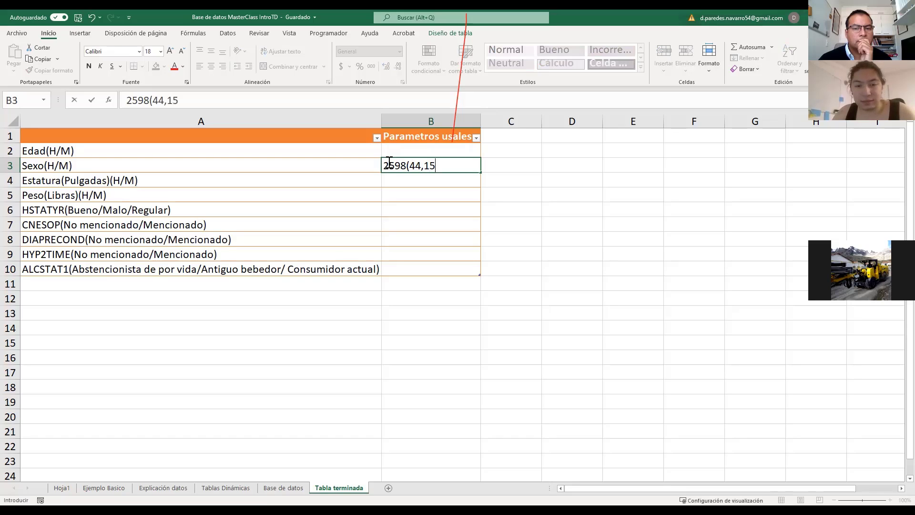
text(%)
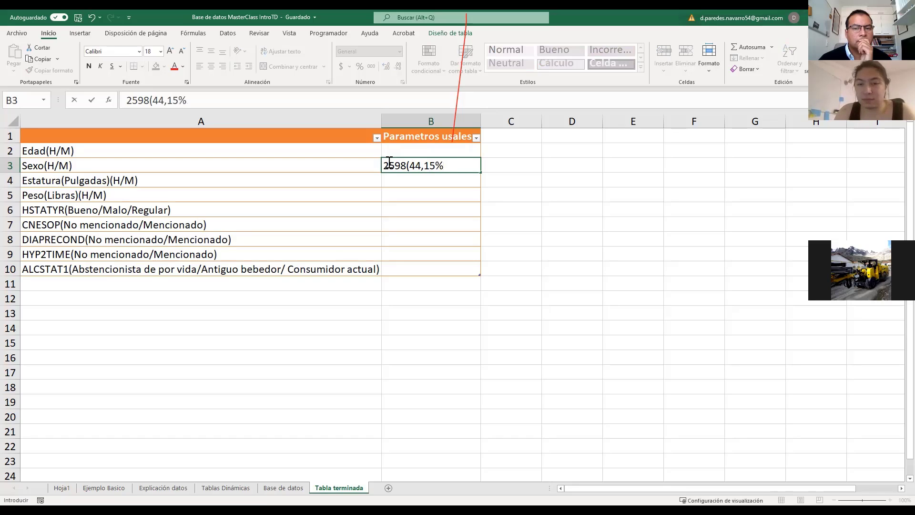
text()/)
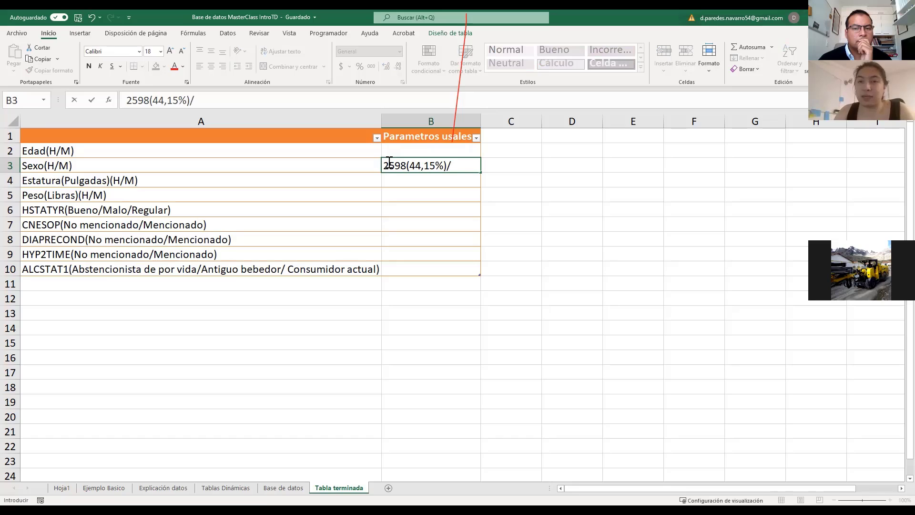
text(3287)
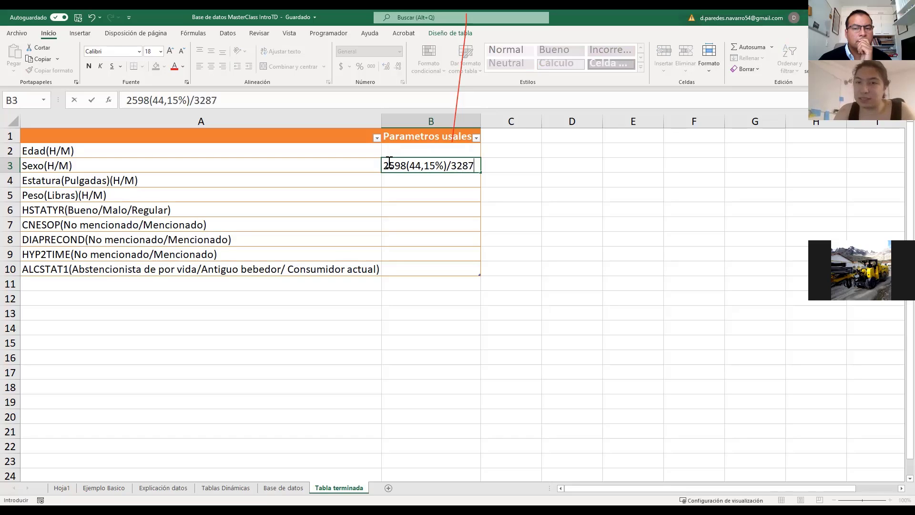
text((55)
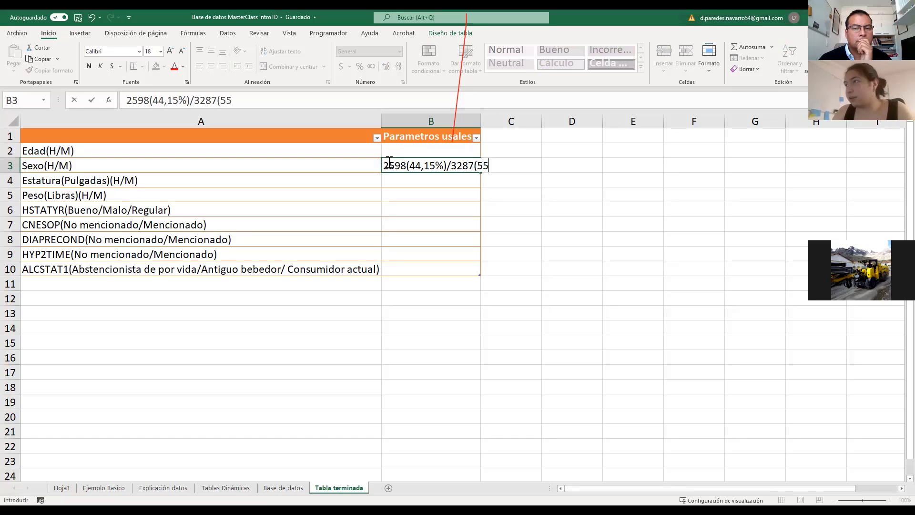
text(,85)
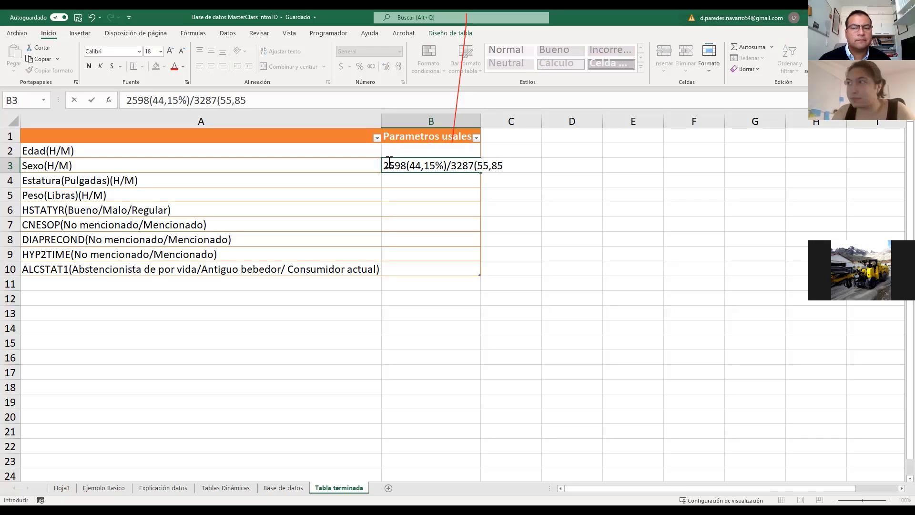
text(%)
text(()
key(Return)
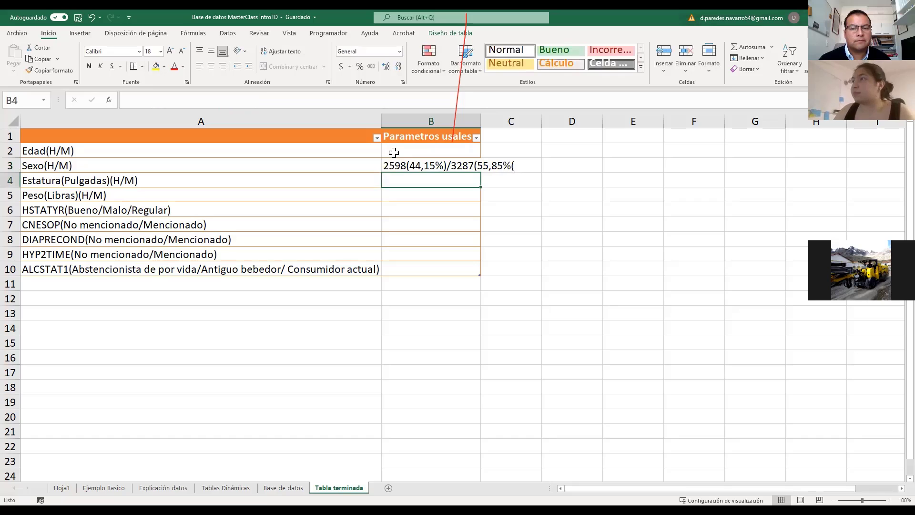
click(427, 164)
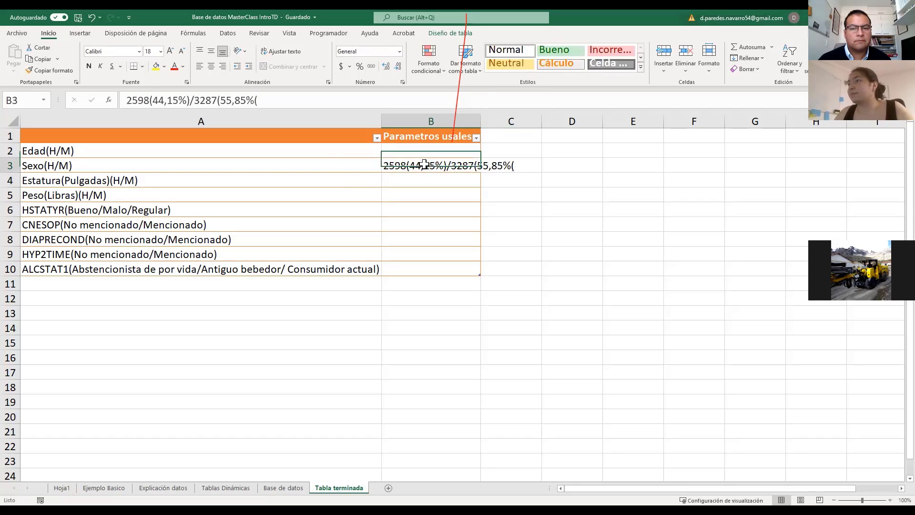
Step: Correct the final character of the Sexo(H/M) entry in B3 to a closing parenthesis and widen column B to fit the text
click(293, 94)
key(BackSpace)
text())
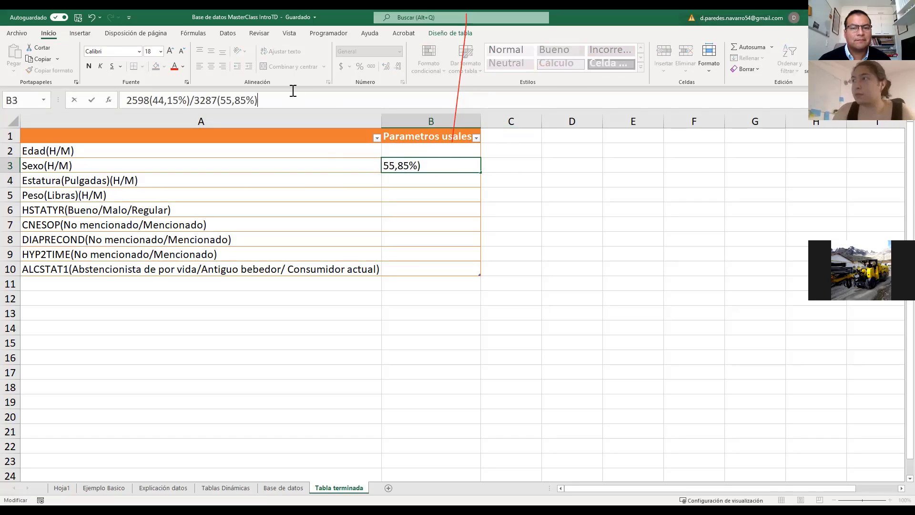
key(Return)
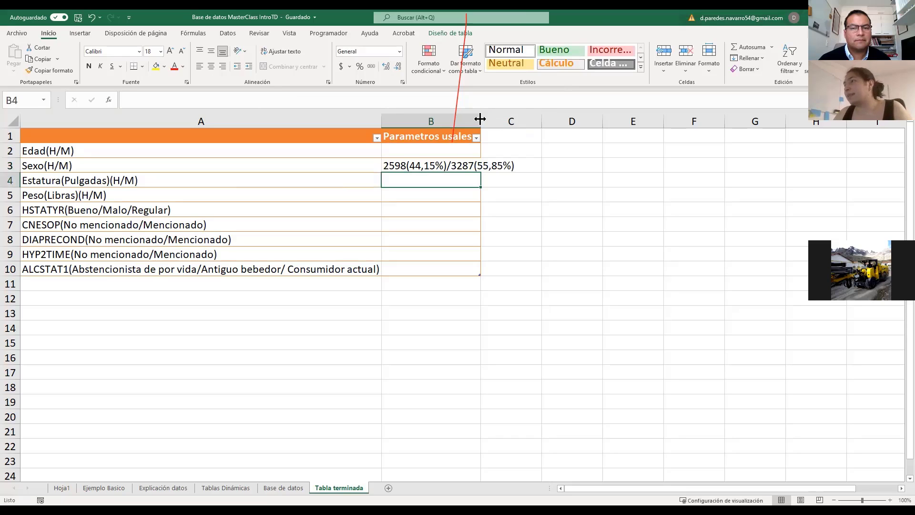
drag(478, 122, 527, 122)
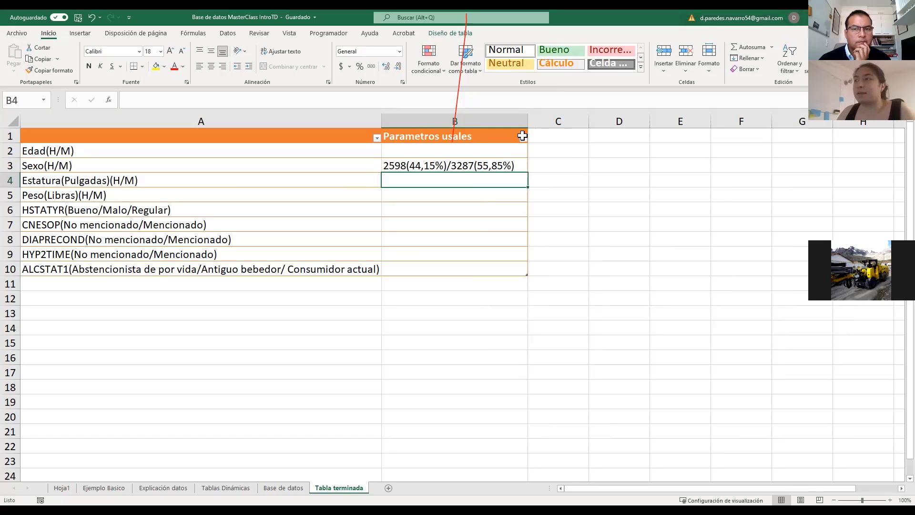
click(404, 162)
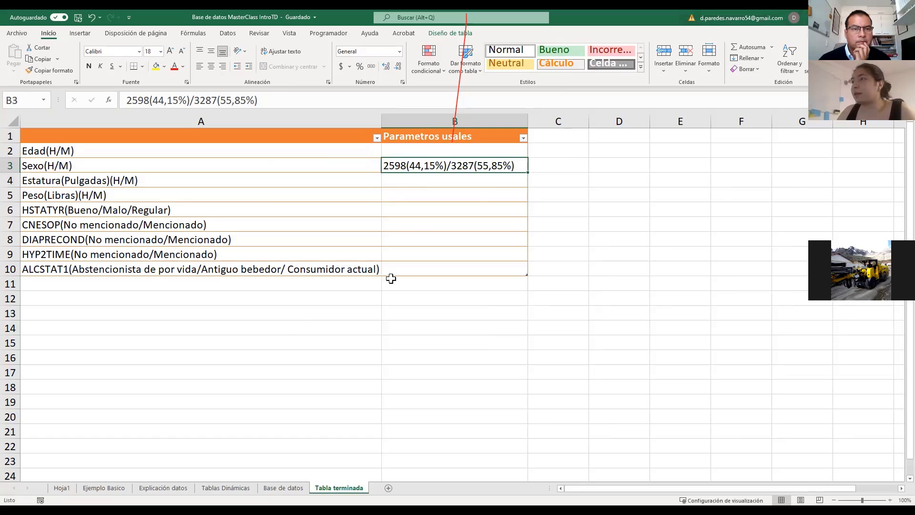
Step: Create a second pivot table from Tabla1 at cell A11 of the existing Tablas Dinámicas sheet
click(232, 484)
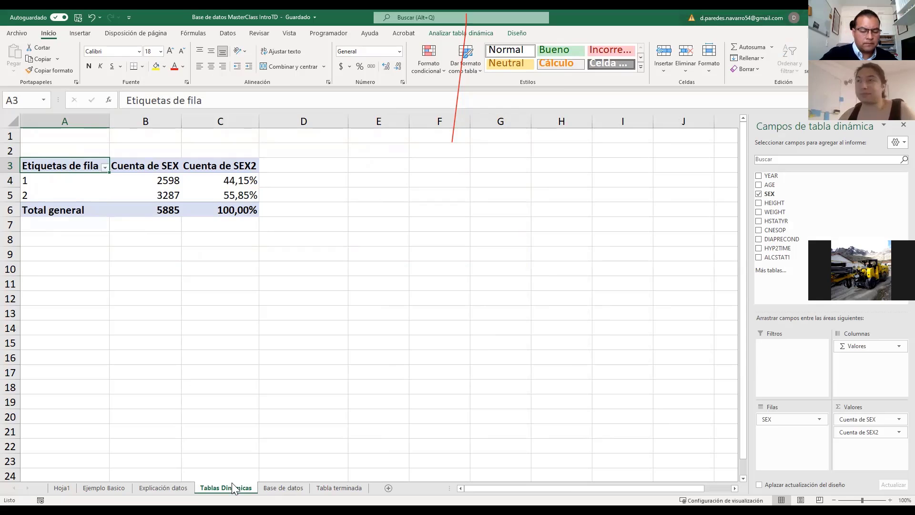
click(79, 285)
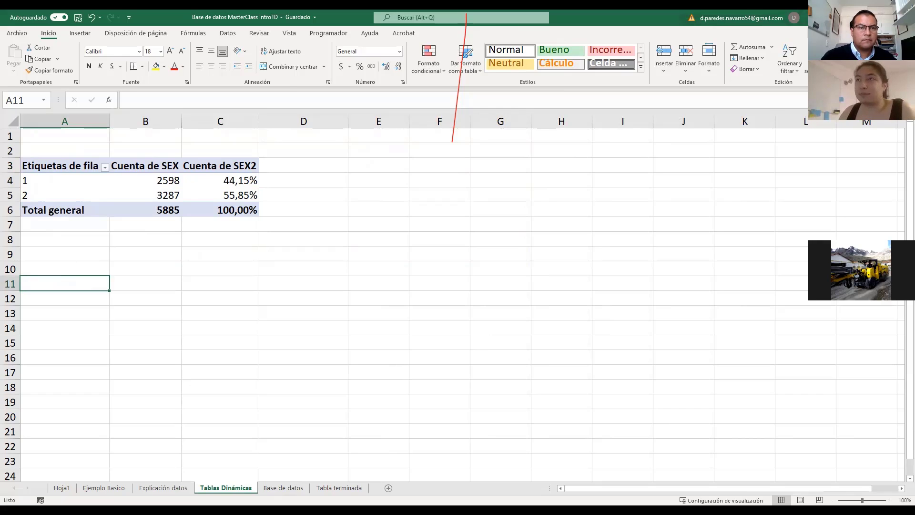
click(71, 32)
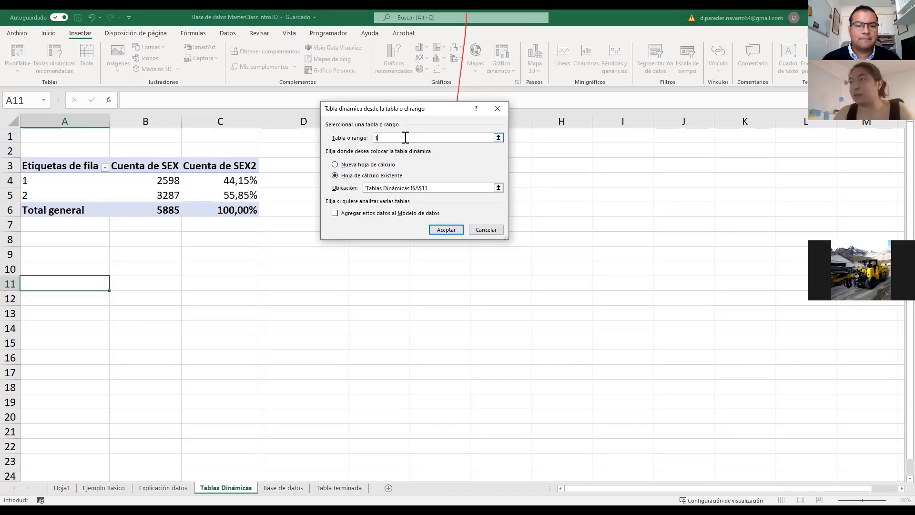
text(la)
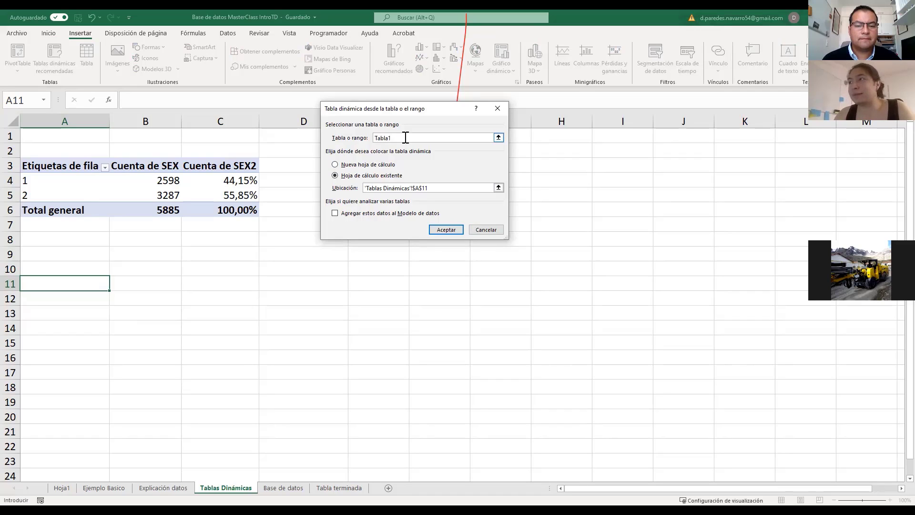
text(1)
key(Return)
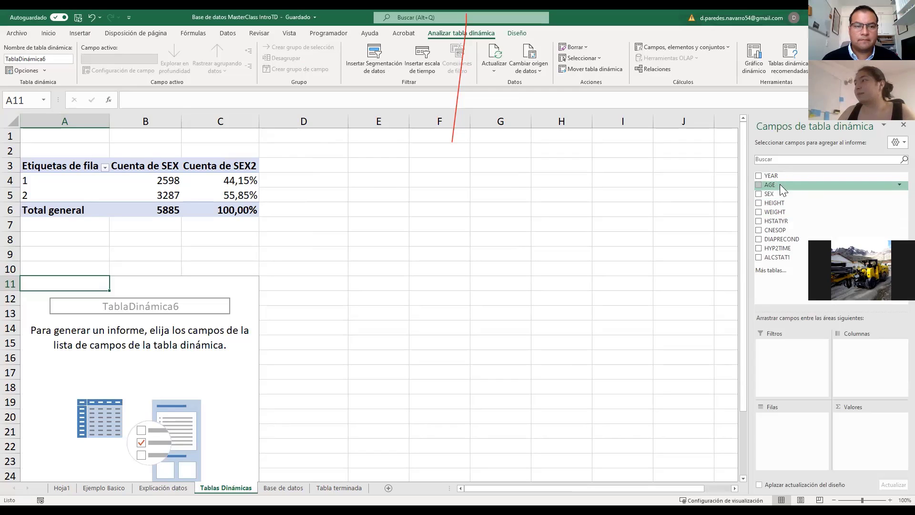
Step: Set up the new pivot table with AGE as the value field and SEX as the row field
drag(783, 186, 782, 426)
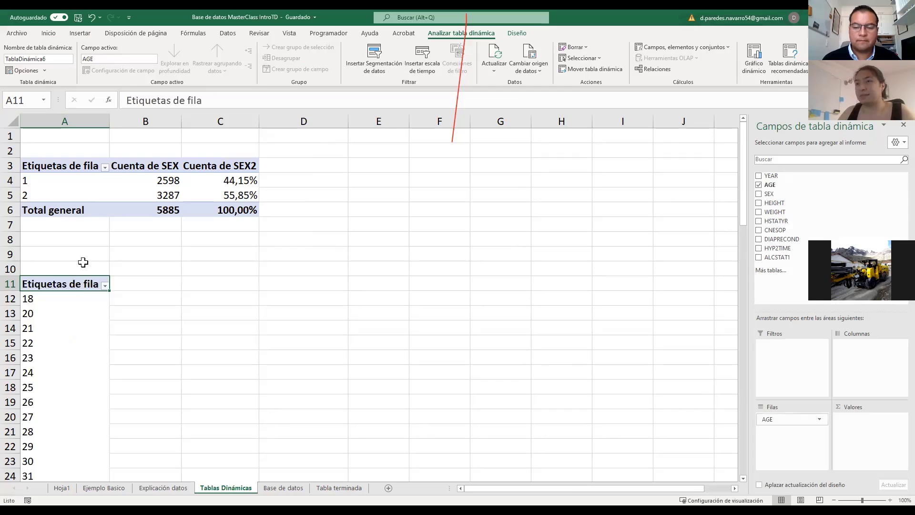
scroll(70, 272, down, 6)
scroll(70, 270, up, 6)
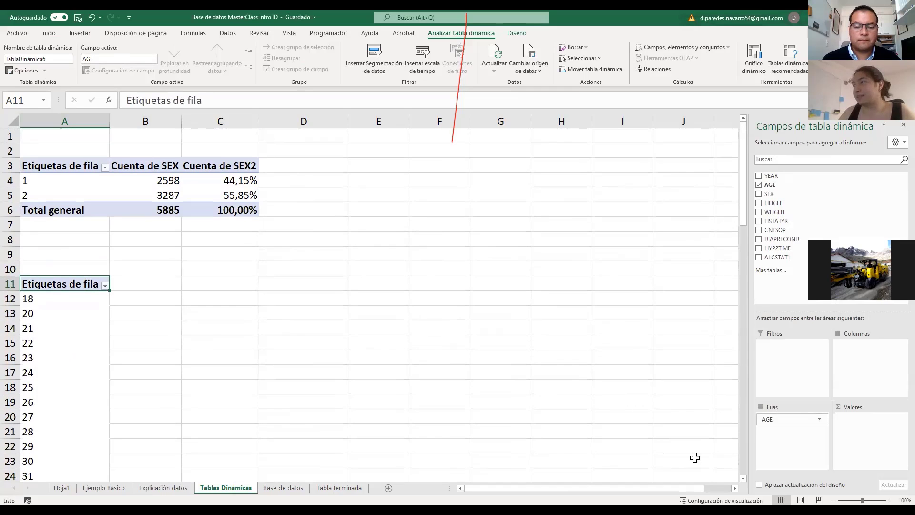
drag(780, 424, 872, 420)
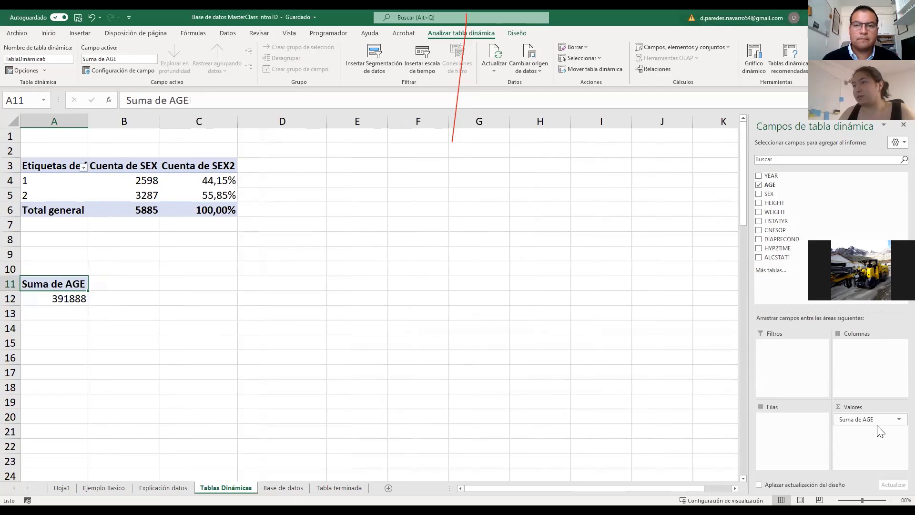
drag(789, 194, 789, 423)
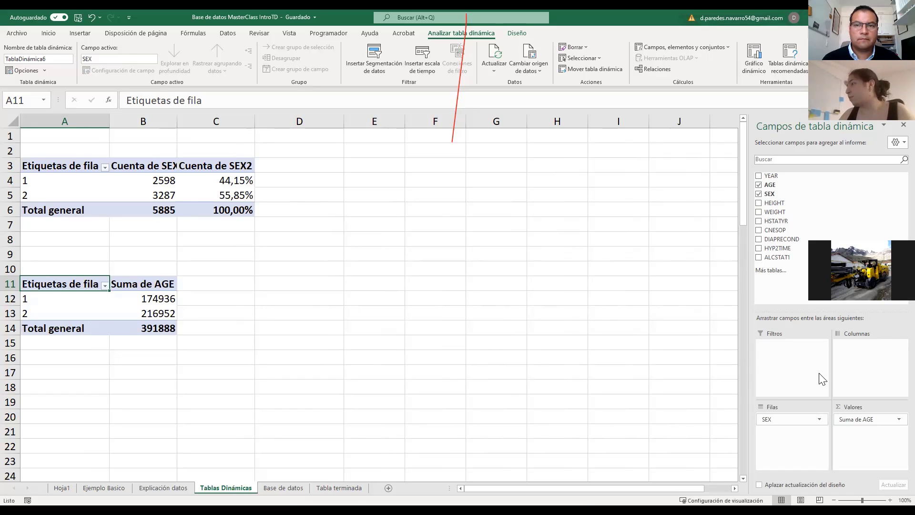
Step: Summarize the AGE value field by Promedio and check the average age for each SEX code
click(855, 420)
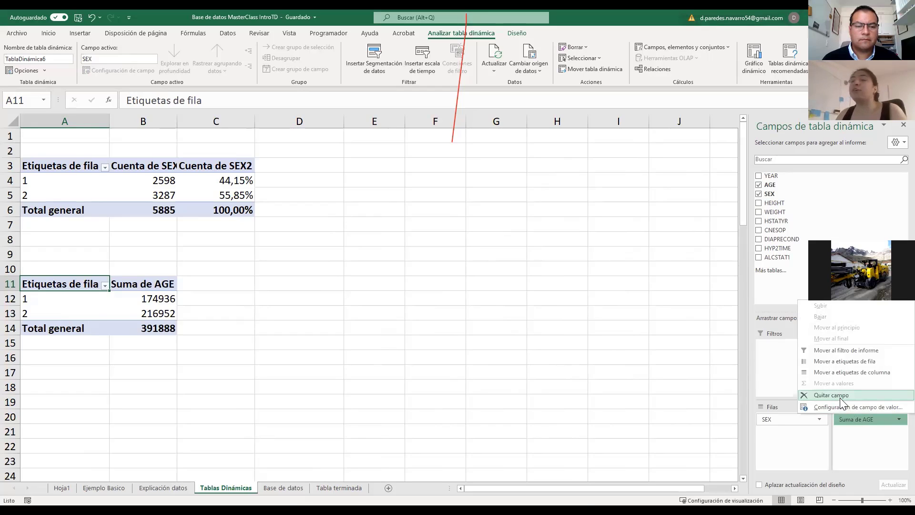
click(840, 407)
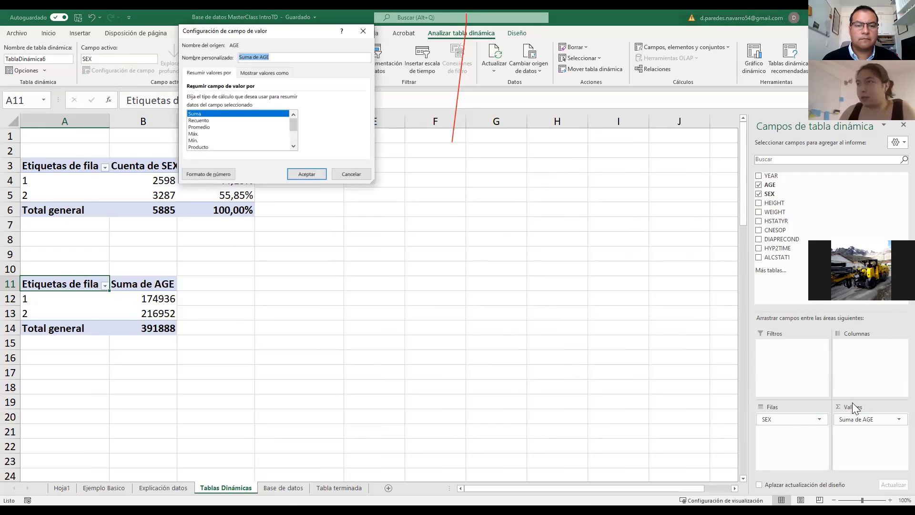
click(264, 126)
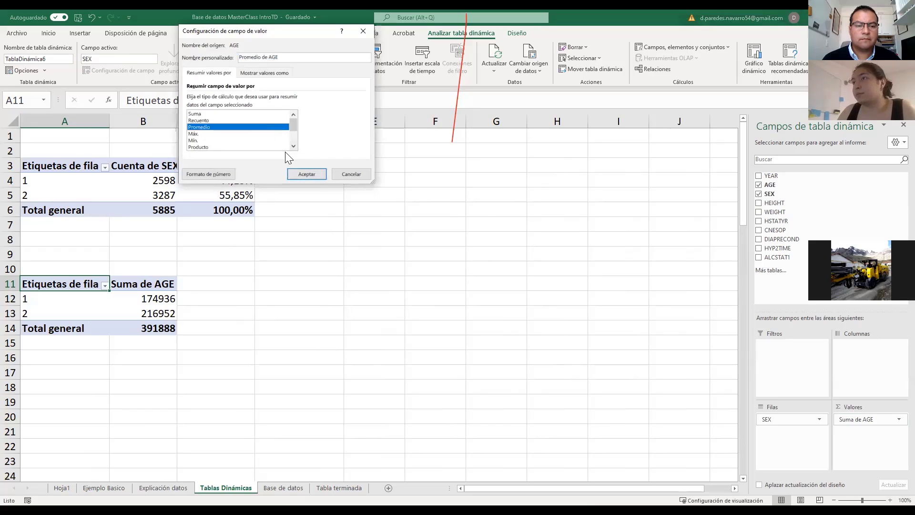
click(308, 170)
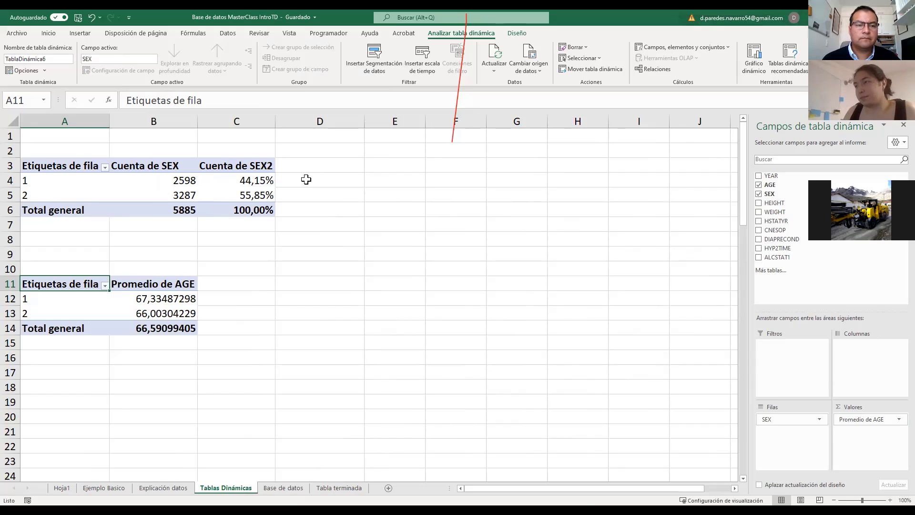
click(167, 307)
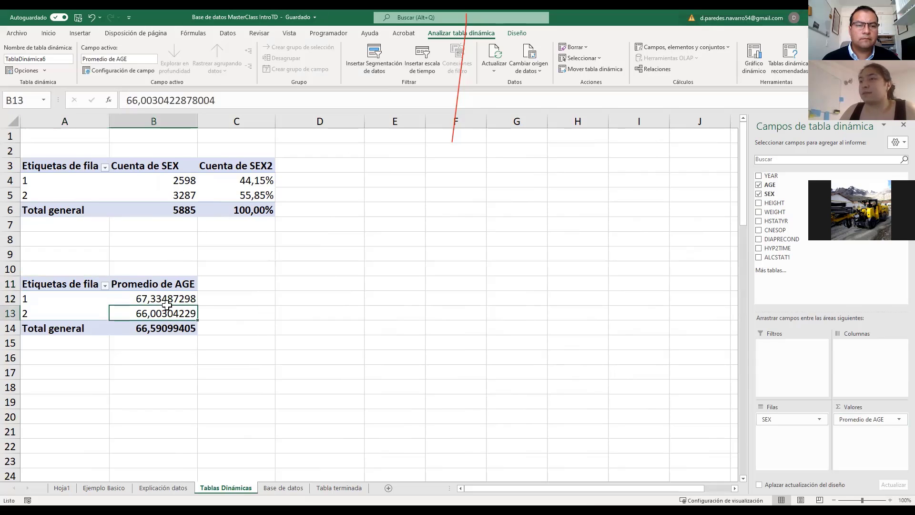
click(167, 302)
click(168, 310)
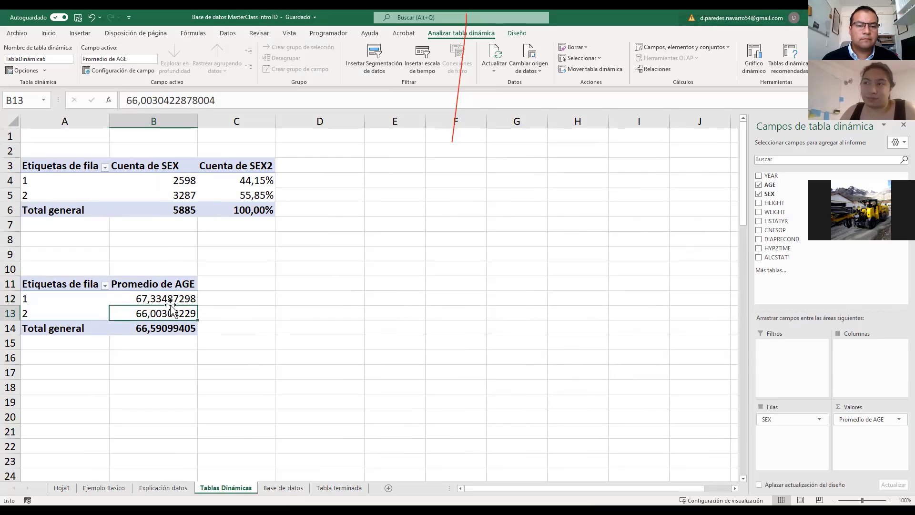
click(164, 282)
click(162, 302)
click(164, 312)
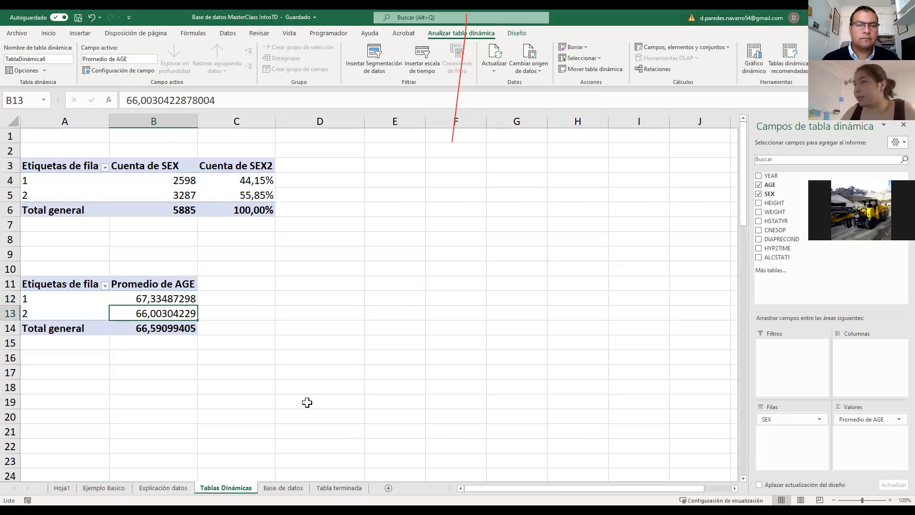
Step: Add AGE to the values a second time, summarized by Desvest, and check the deviation for each SEX code
drag(777, 186, 880, 443)
click(882, 433)
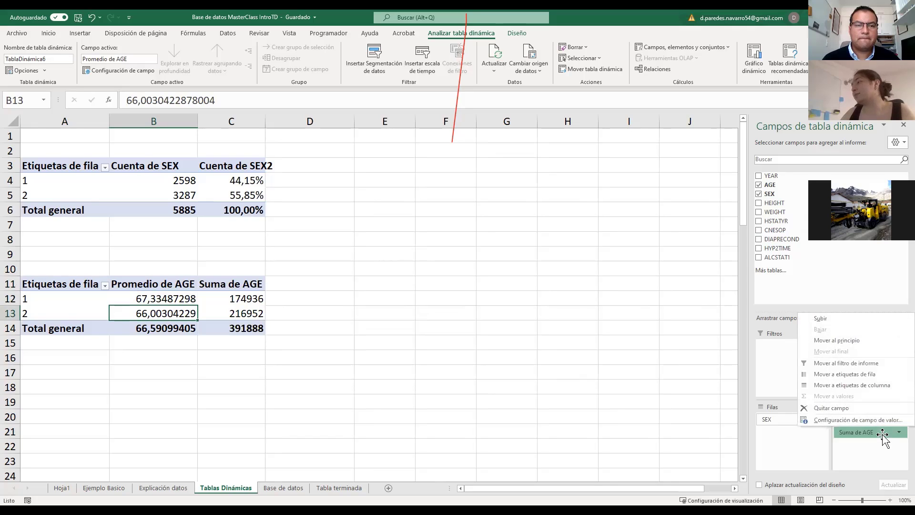
click(879, 429)
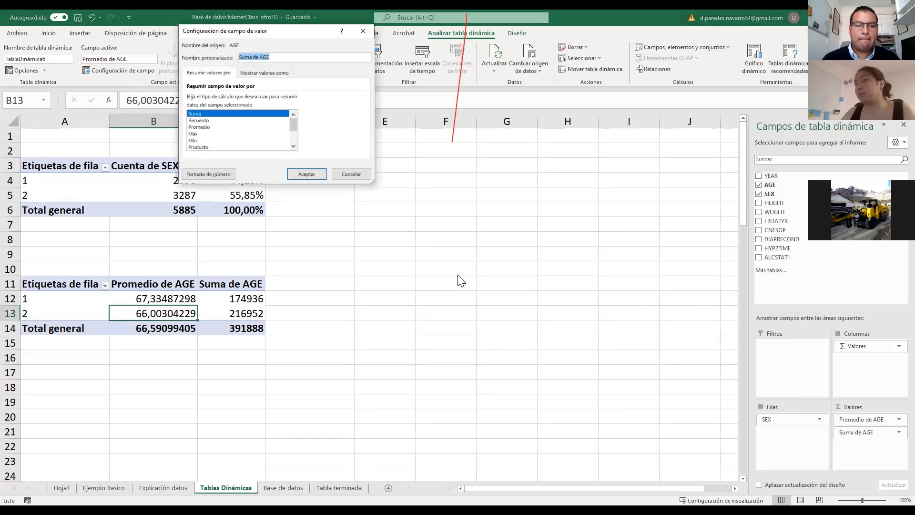
scroll(214, 124, down, 2)
click(205, 127)
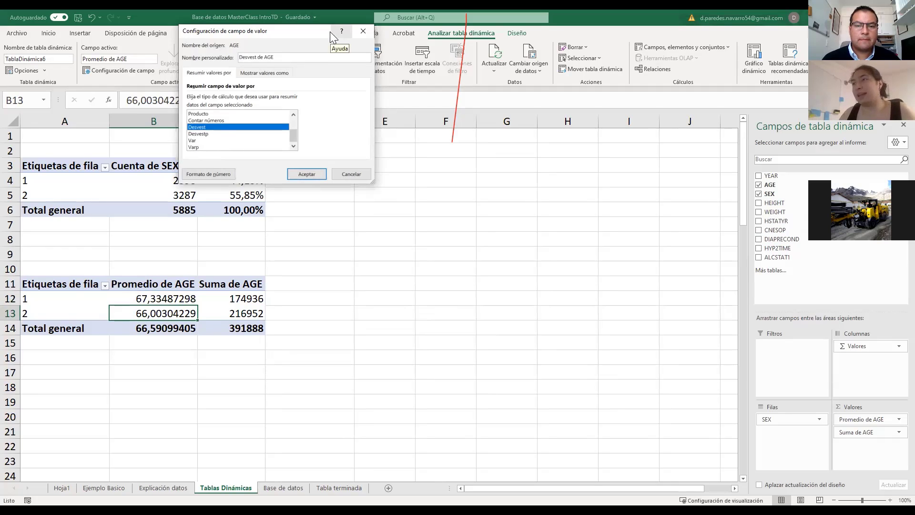
click(307, 173)
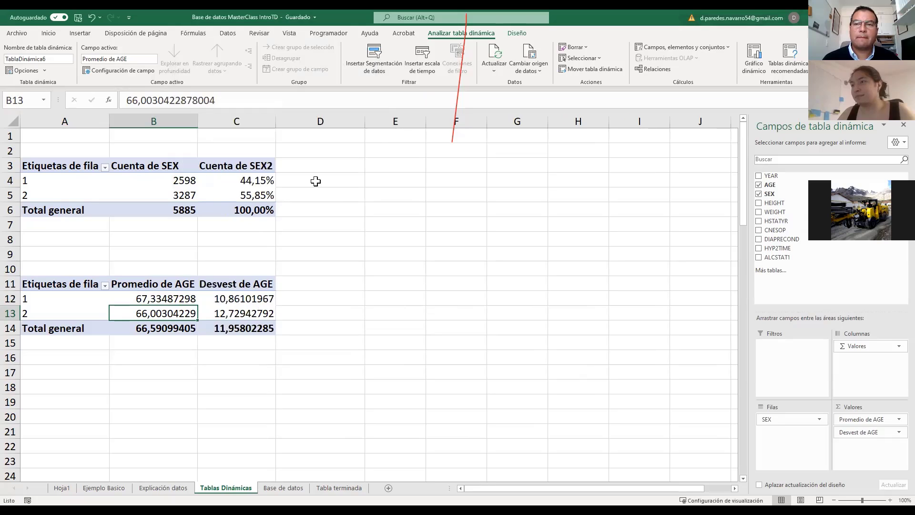
click(238, 298)
click(243, 309)
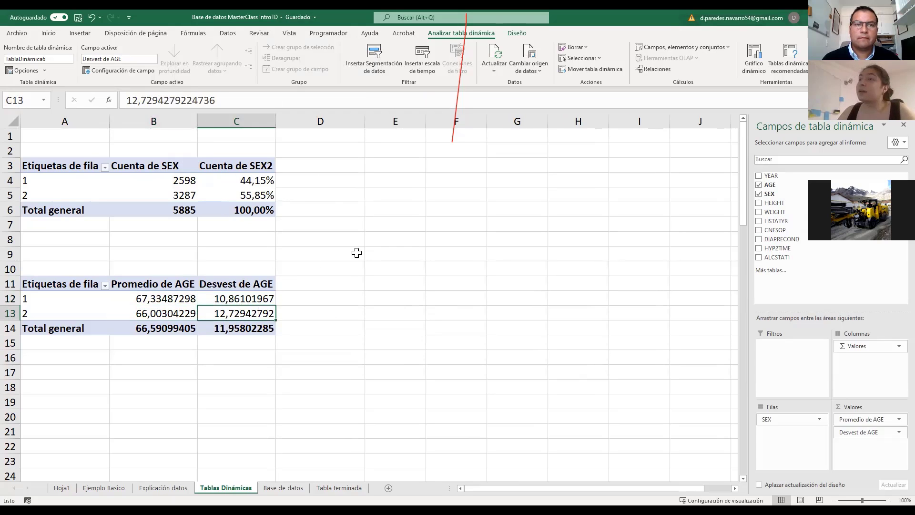
Step: Enter 67,33(10,86)/66(12,73) as the Edad(H/M) value in cell B2 of the Tabla terminada sheet
click(331, 489)
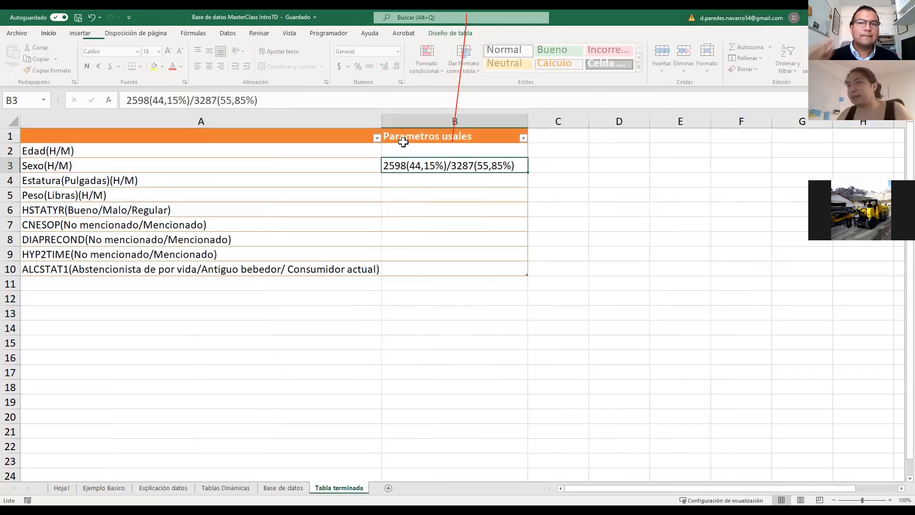
click(407, 154)
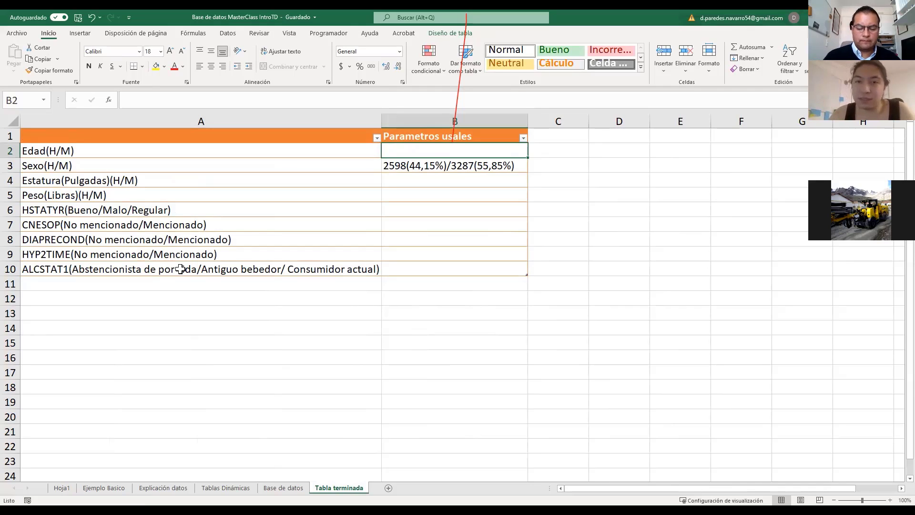
text(67,33)
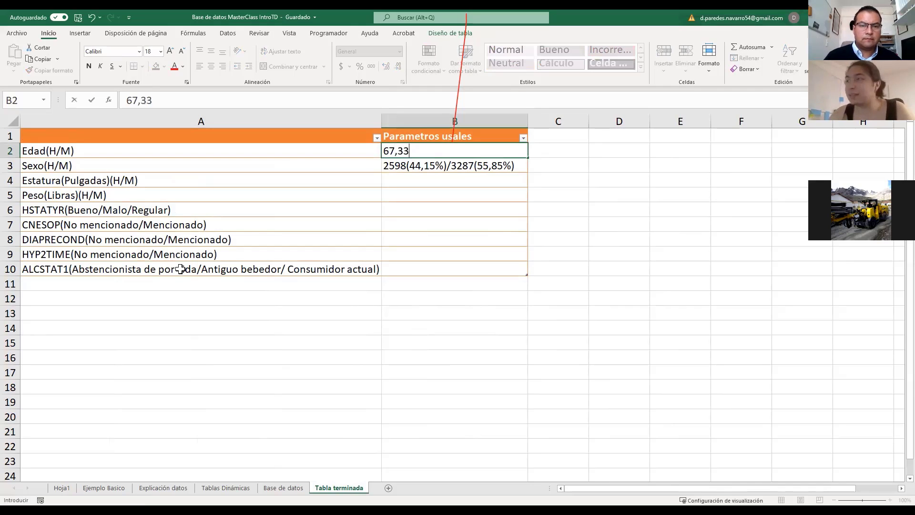
text(()
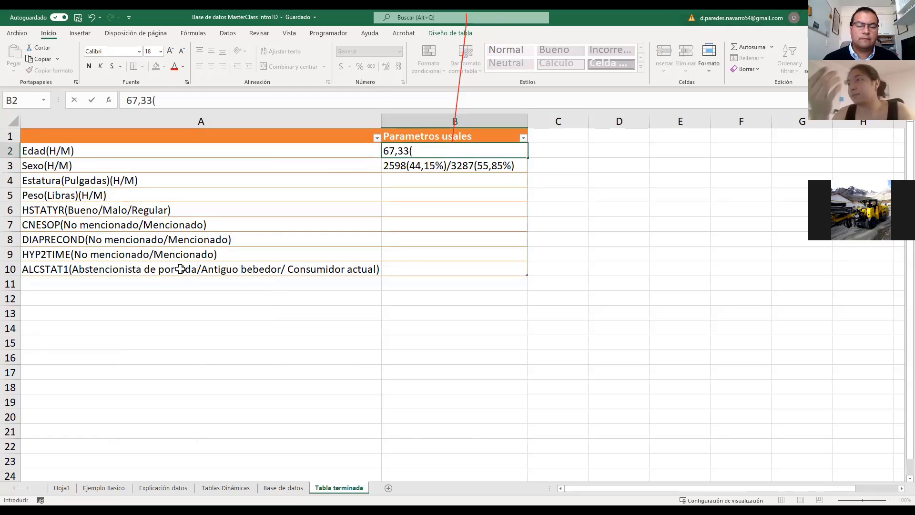
text(10)
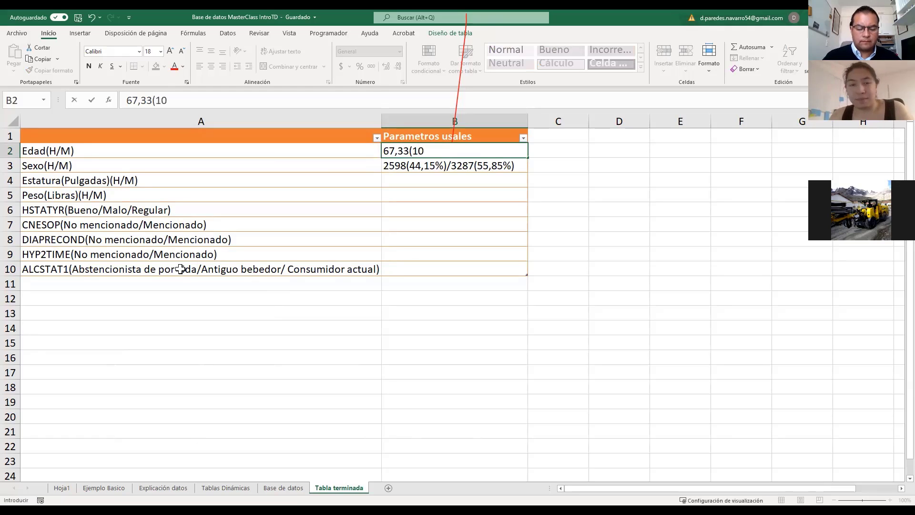
text(,86)
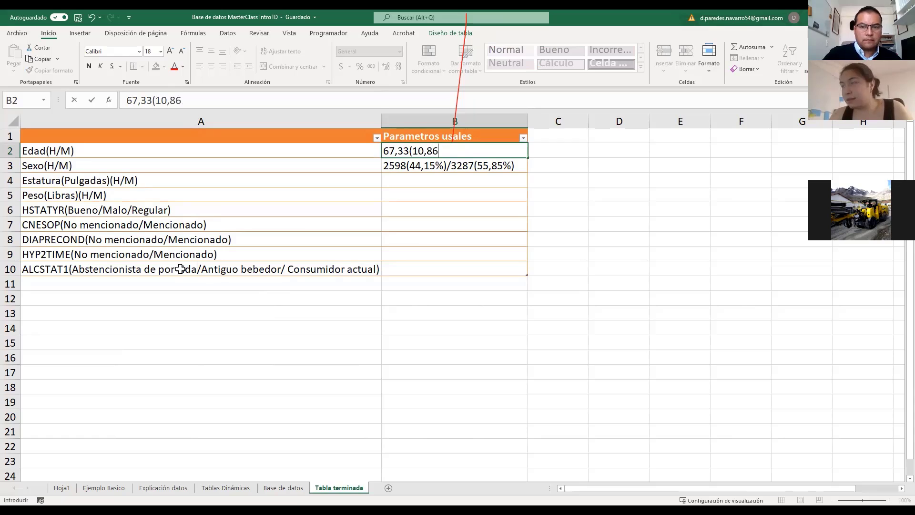
text((/)
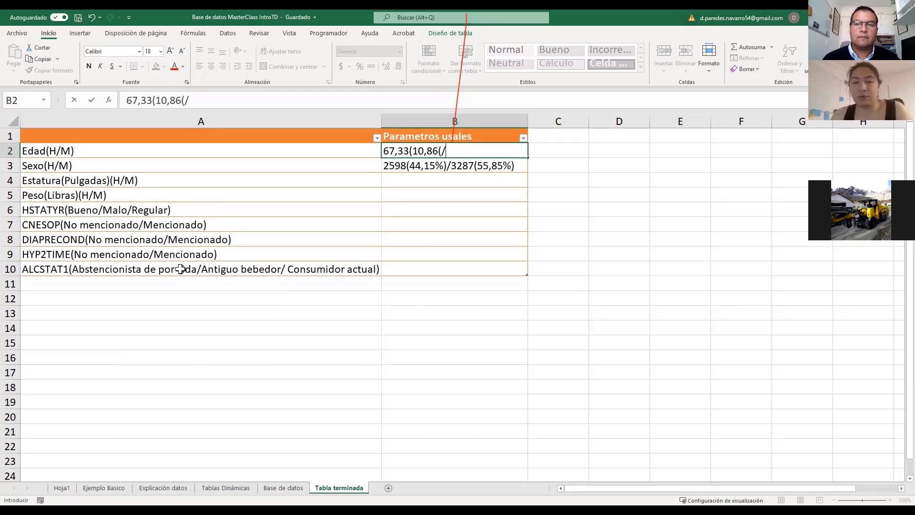
key(BackSpace)
key(BackSpace)
text()/)
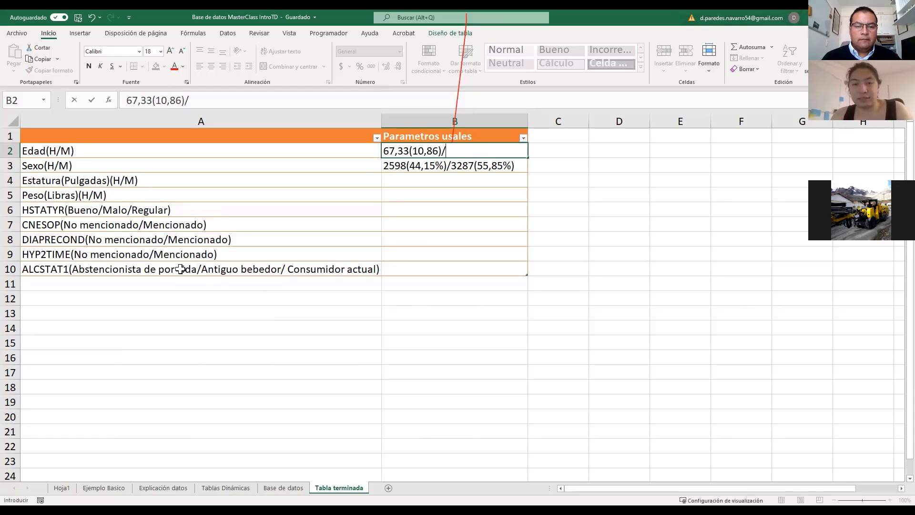
text(66()
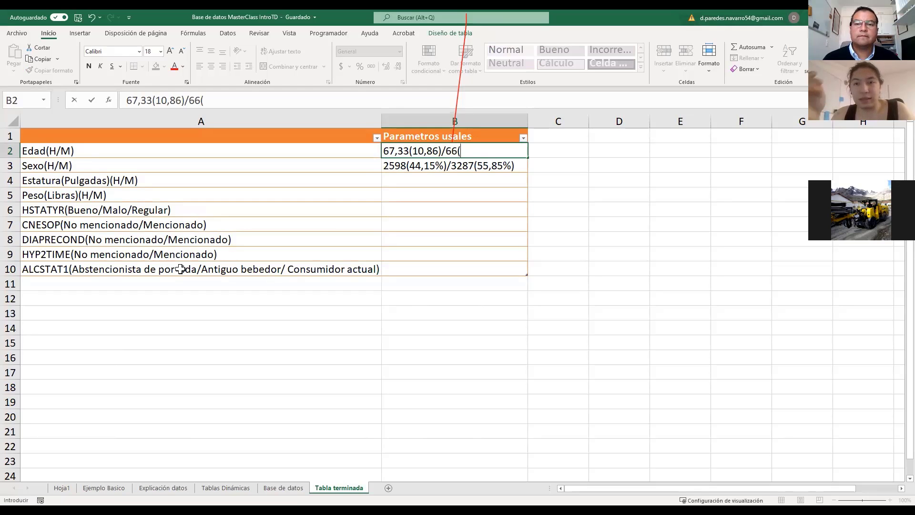
text(12,)
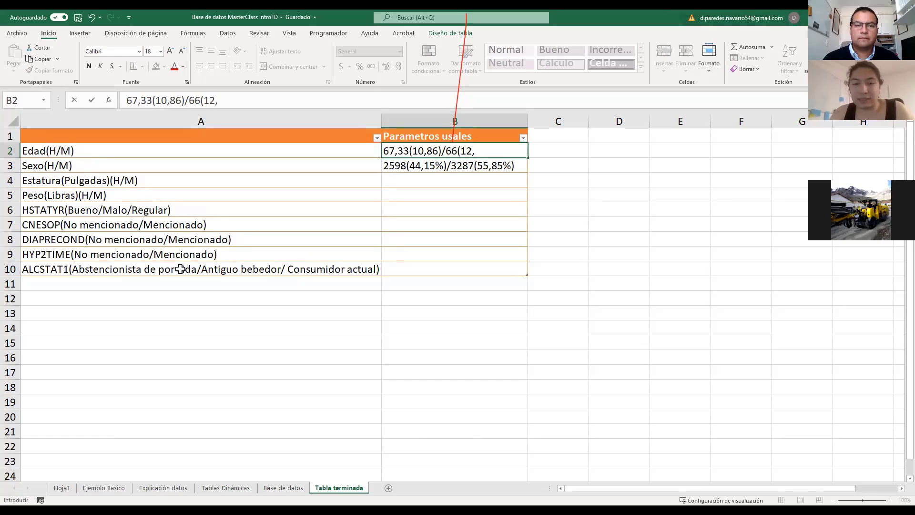
text(73)
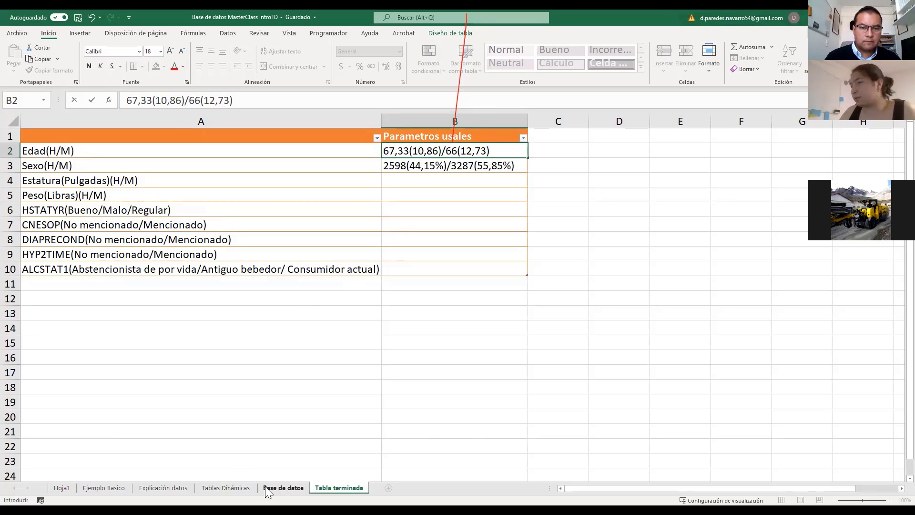
Step: Create a third pivot table from Tabla1 at cell A18 of the existing Tablas Dinámicas sheet
click(247, 488)
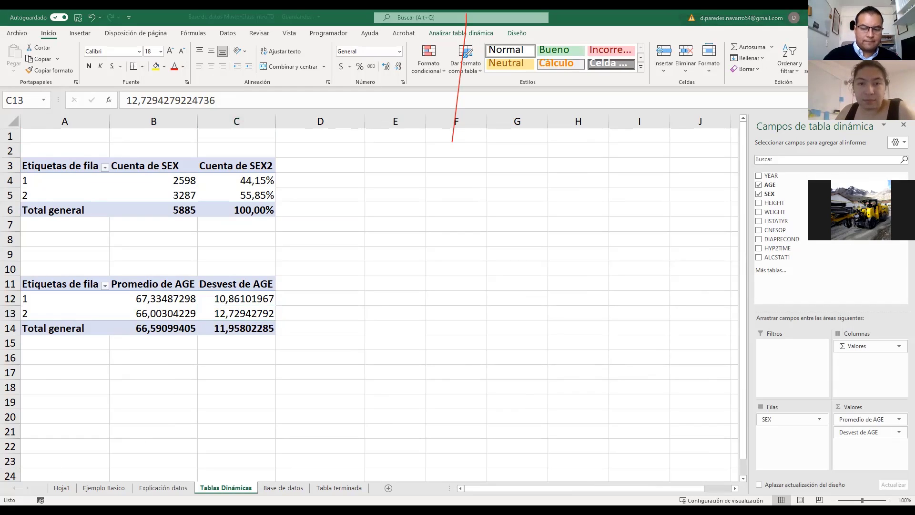
click(367, 242)
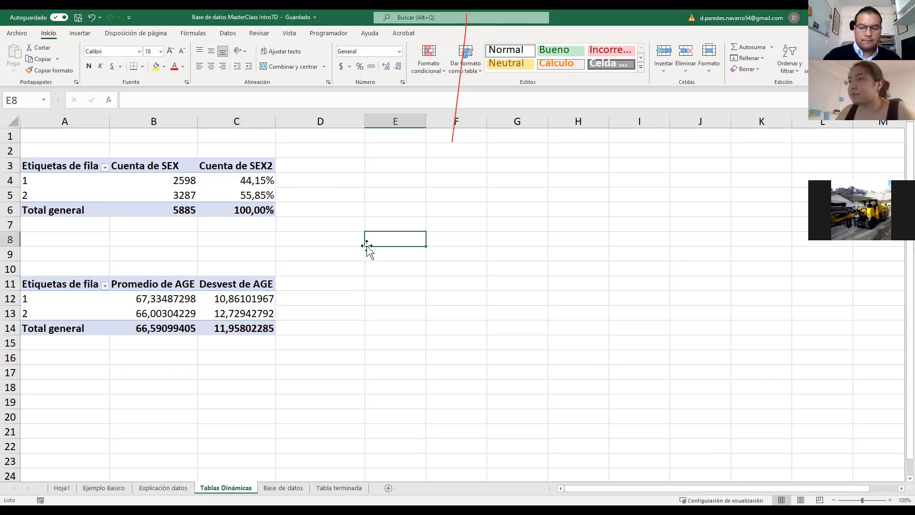
click(68, 357)
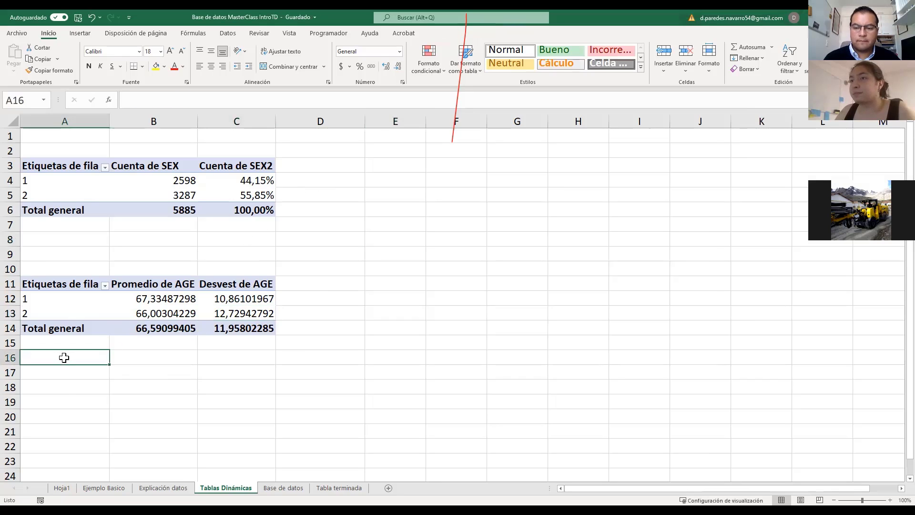
click(59, 389)
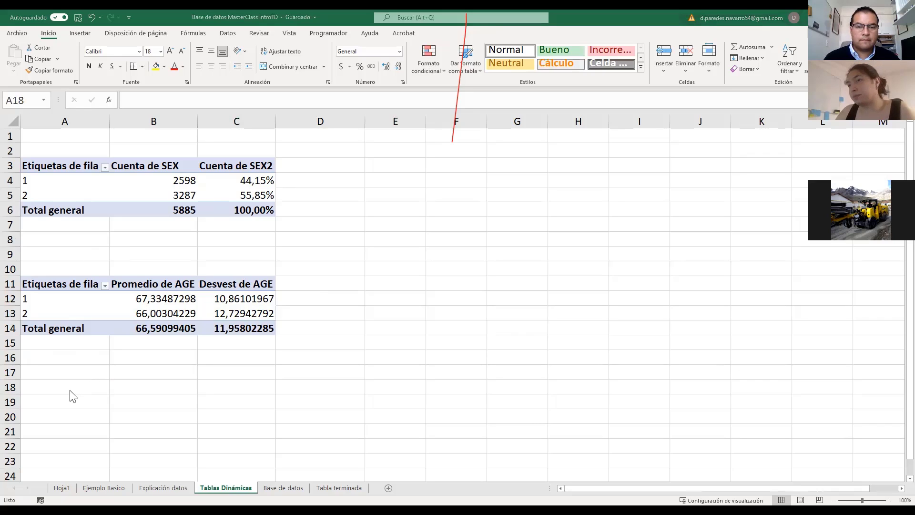
click(80, 33)
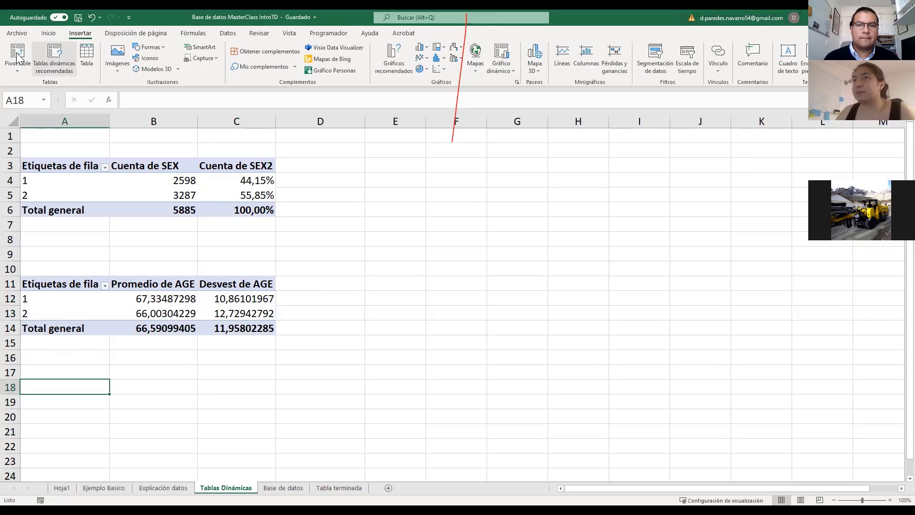
click(17, 53)
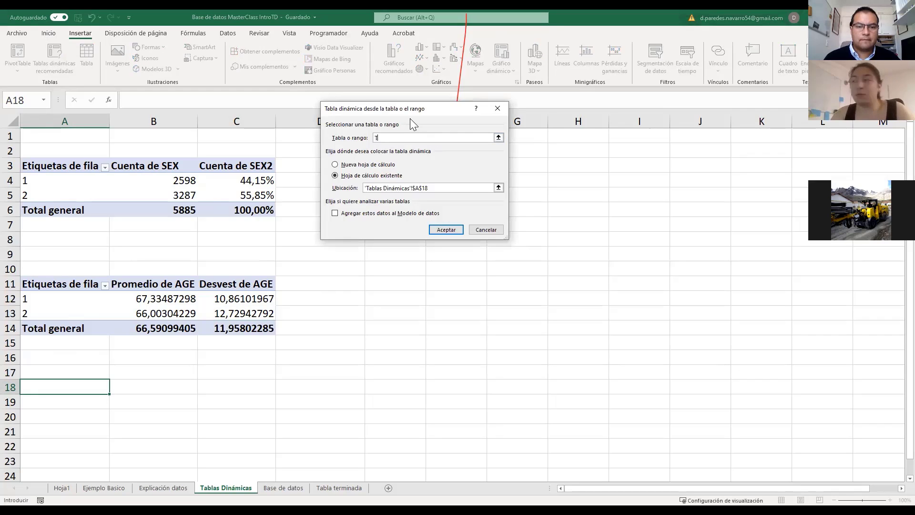
text(Tabñ)
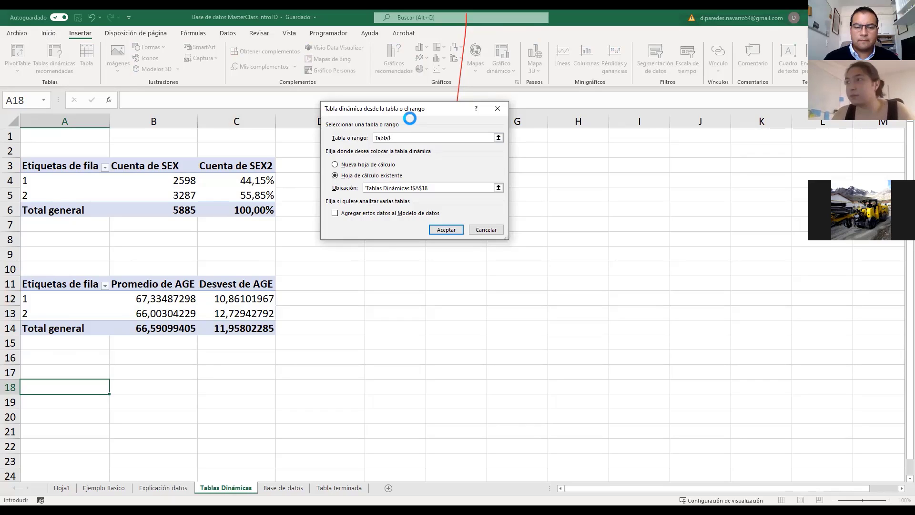
Step: Set up the pivot table at A18 with HEIGHT as the value field and SEX as the row field
scroll(272, 270, down, 3)
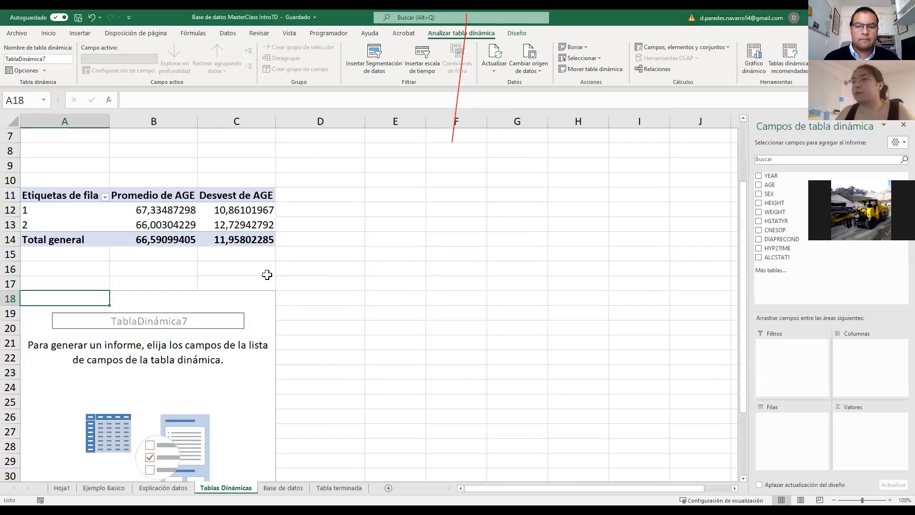
scroll(39, 227, down, 1)
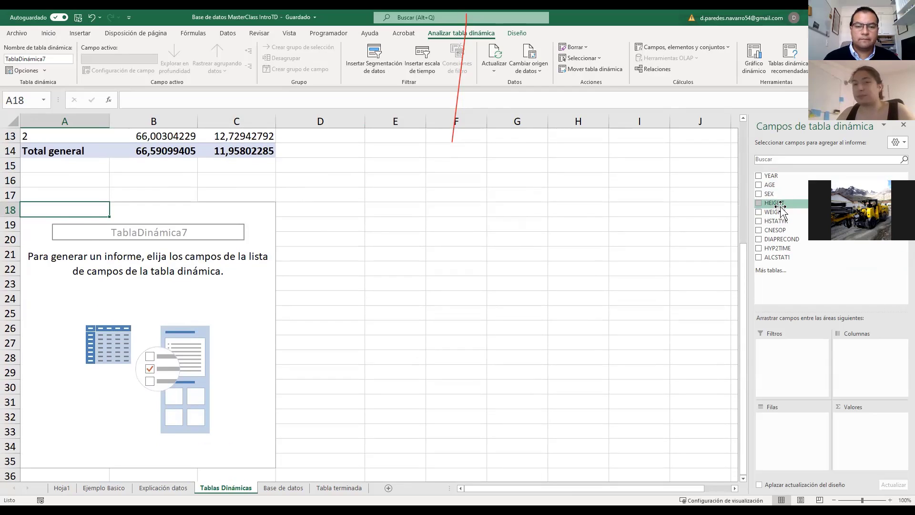
drag(780, 205, 867, 421)
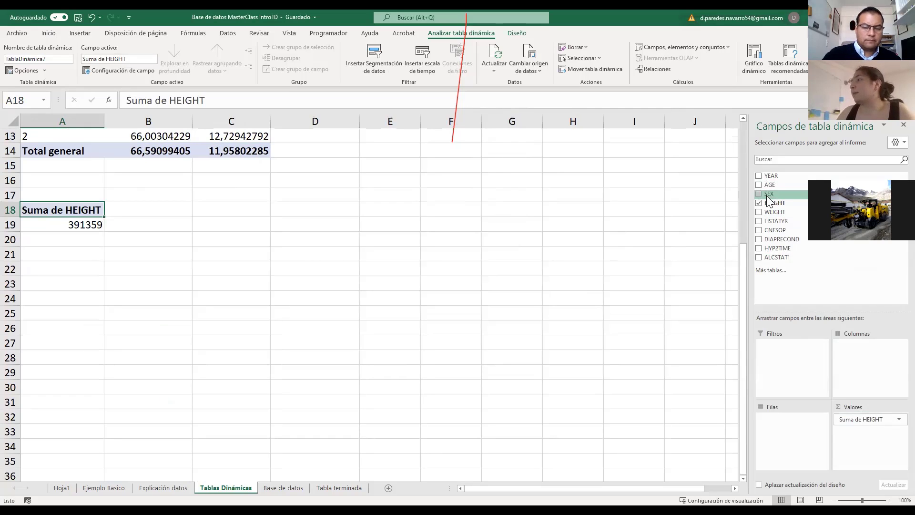
drag(769, 193, 784, 417)
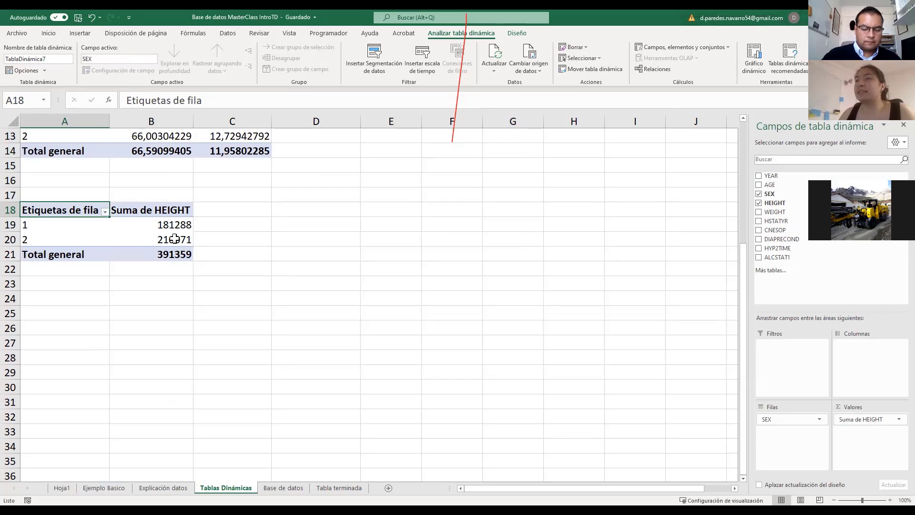
Step: Summarize the HEIGHT value field by Promedio
click(877, 419)
click(857, 406)
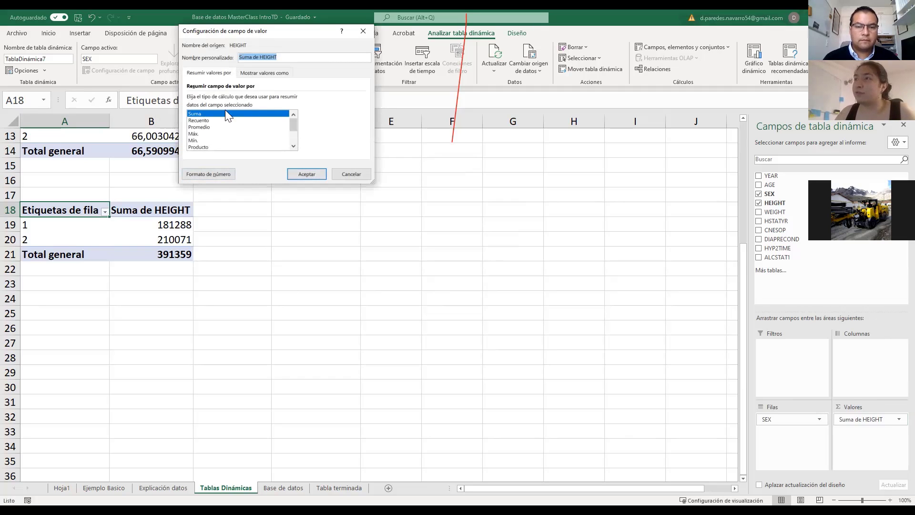
click(212, 121)
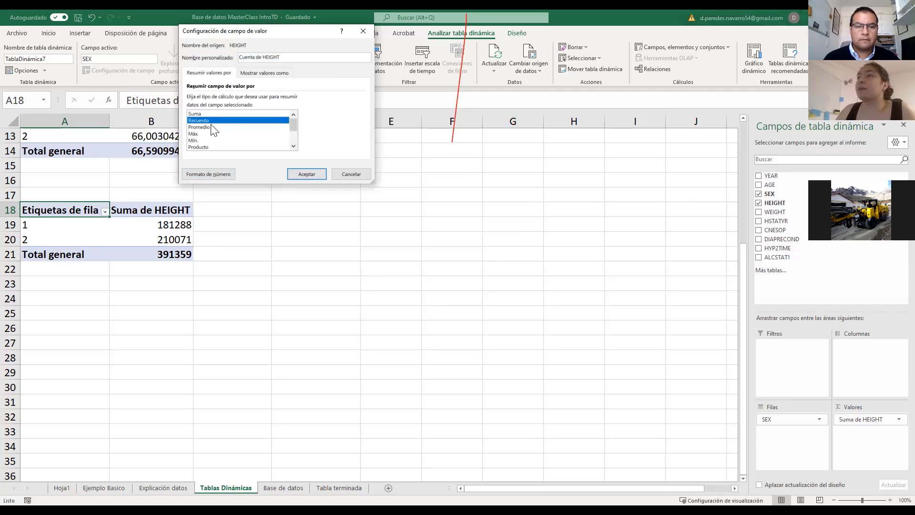
click(212, 127)
click(308, 176)
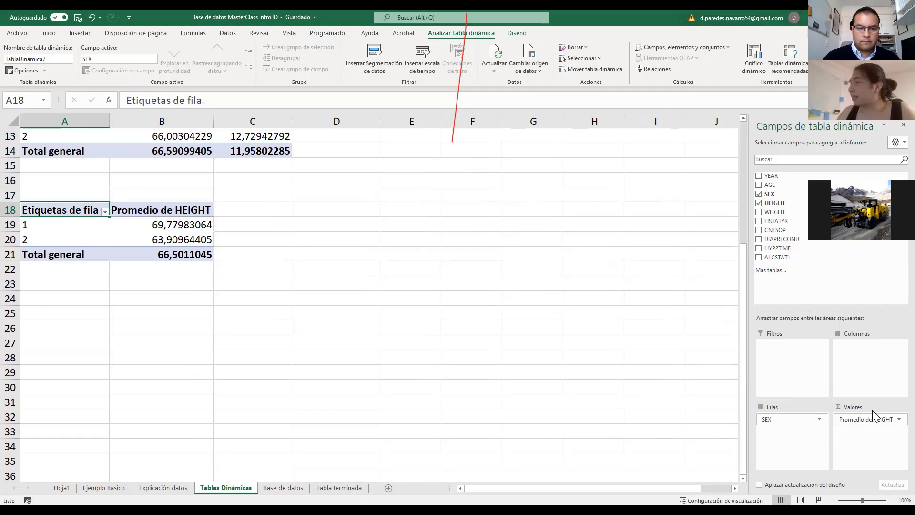
Step: Add HEIGHT to the values a second time and summarize it by Desvest
drag(774, 203, 876, 431)
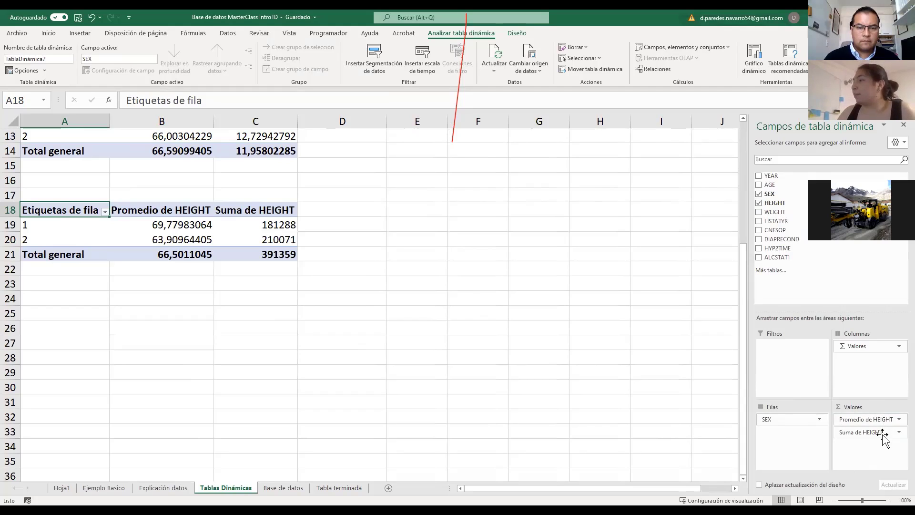
click(882, 434)
click(851, 420)
scroll(222, 138, down, 1)
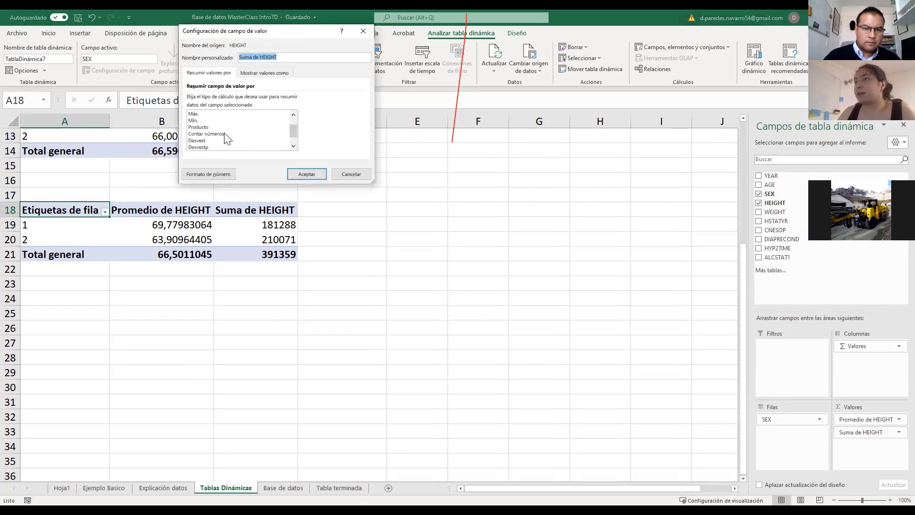
click(214, 140)
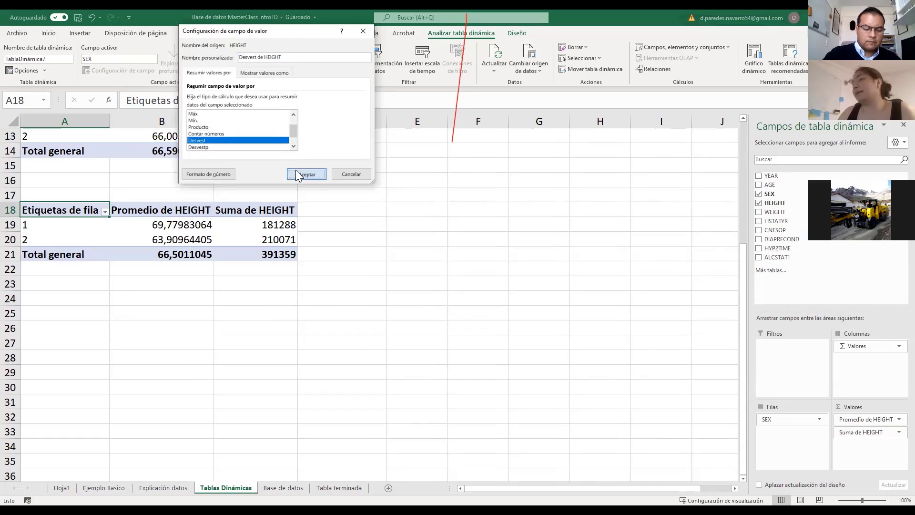
click(296, 172)
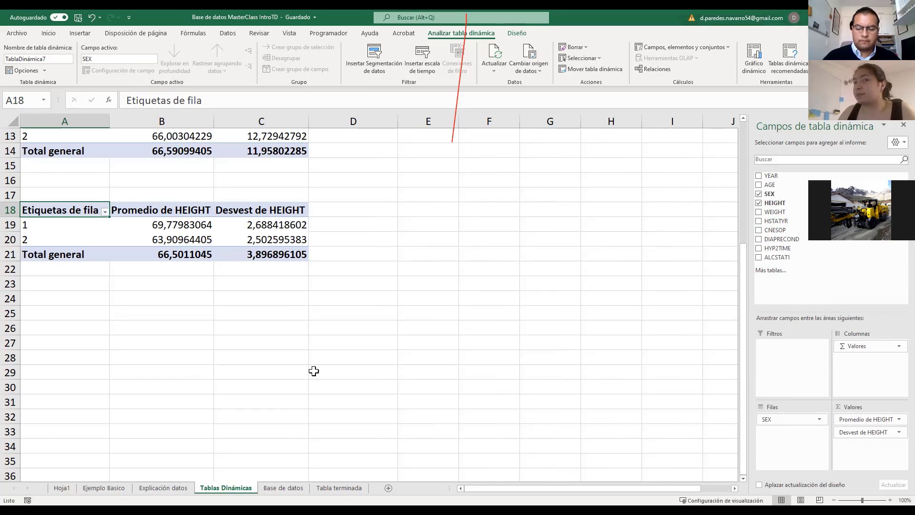
Step: Create a fourth pivot table from Tabla1 at cell A26 of the existing Tablas Dinámicas sheet
click(286, 327)
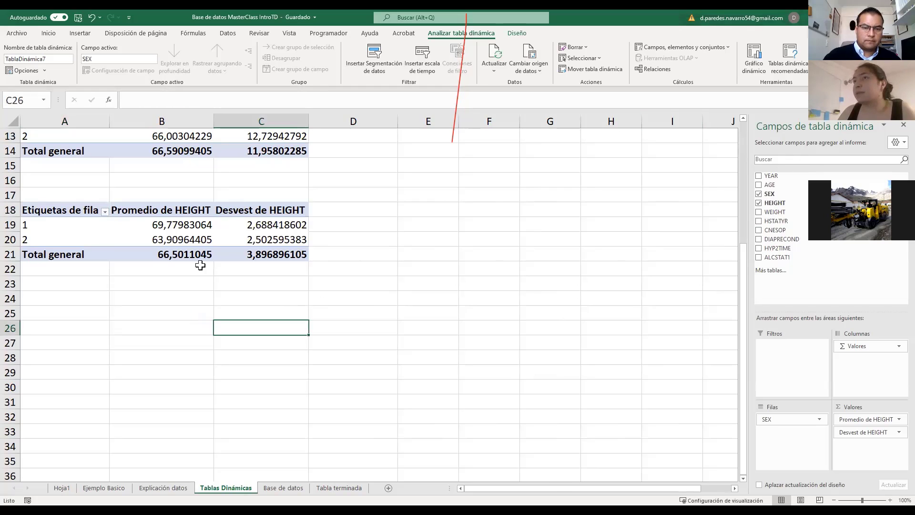
key(Left)
key(Left)
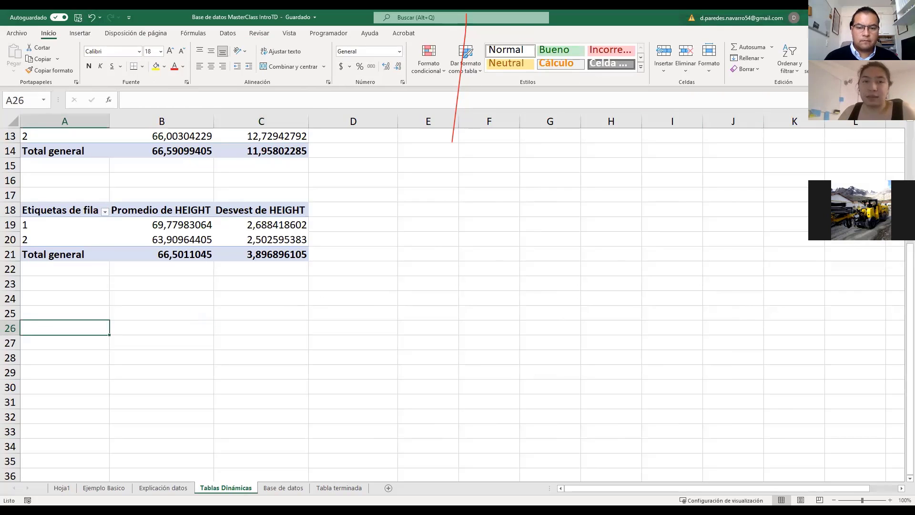
click(80, 33)
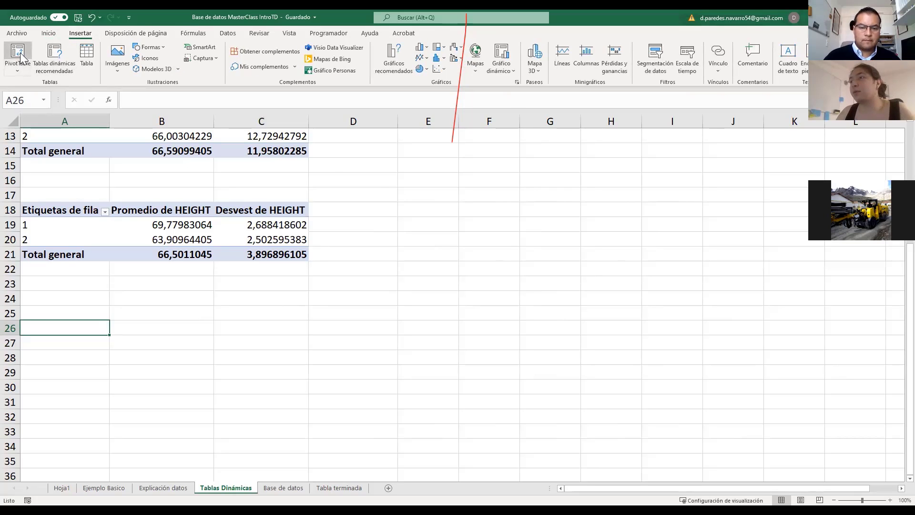
click(18, 55)
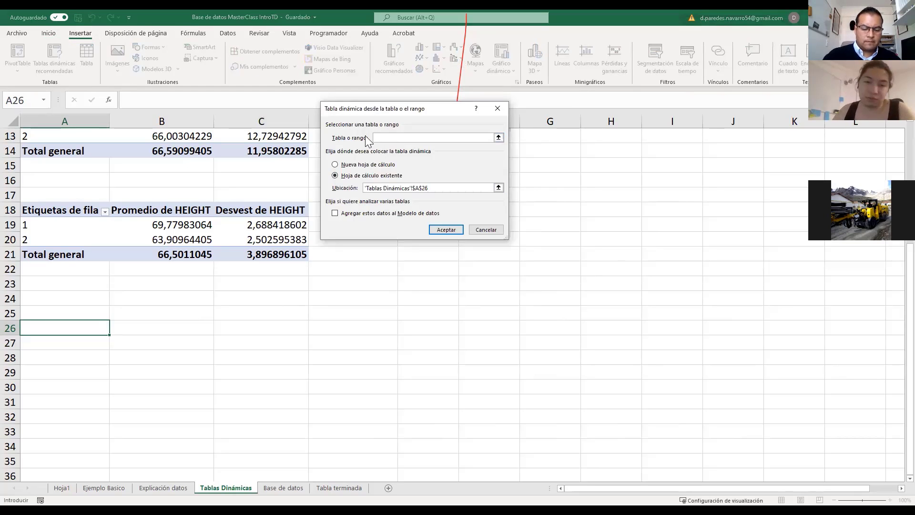
text(Tabla1)
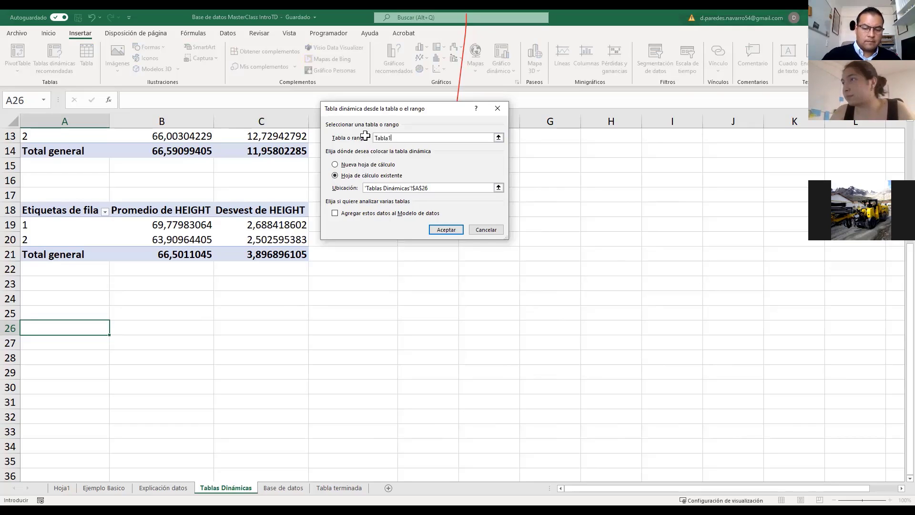
key(Return)
Step: Set up the pivot table at A26 with SEX as the row field and WEIGHT added twice to the values
drag(768, 194, 801, 420)
drag(775, 211, 874, 437)
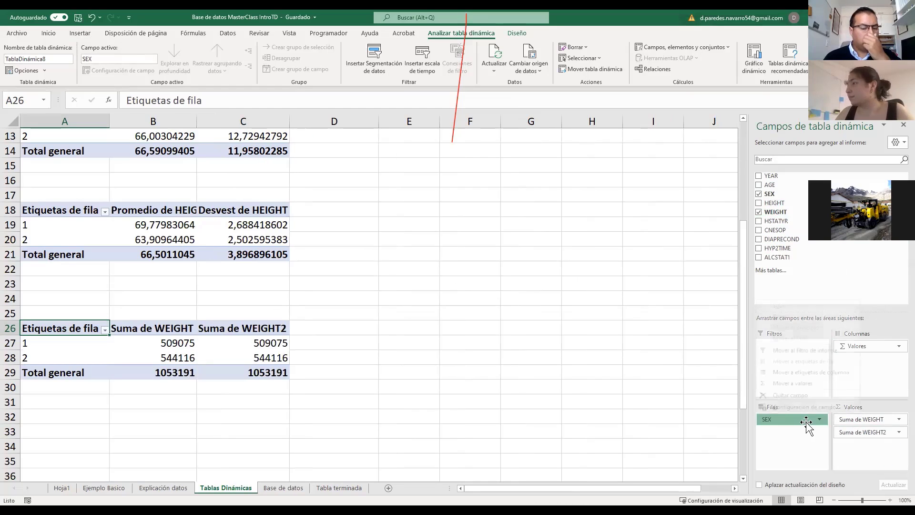
Step: Summarize the first WEIGHT value field of the pivot table at A26 by Promedio
click(855, 420)
click(834, 406)
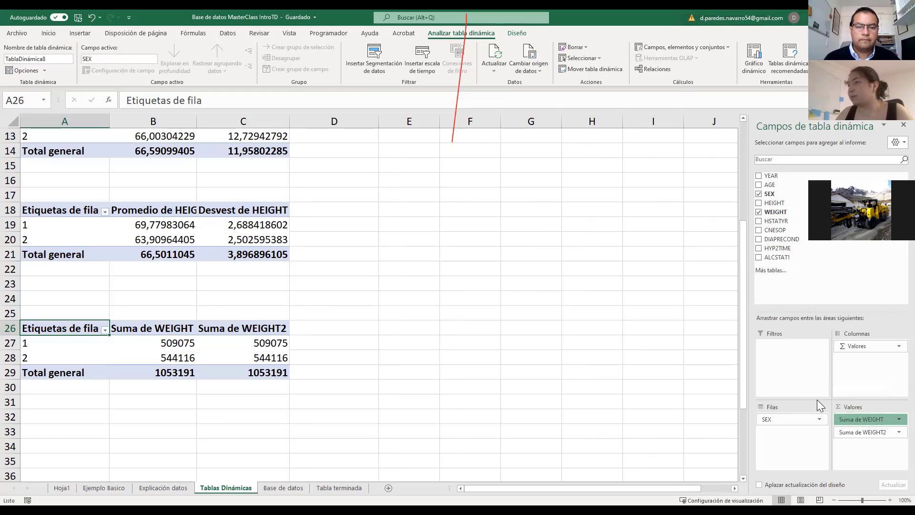
click(253, 125)
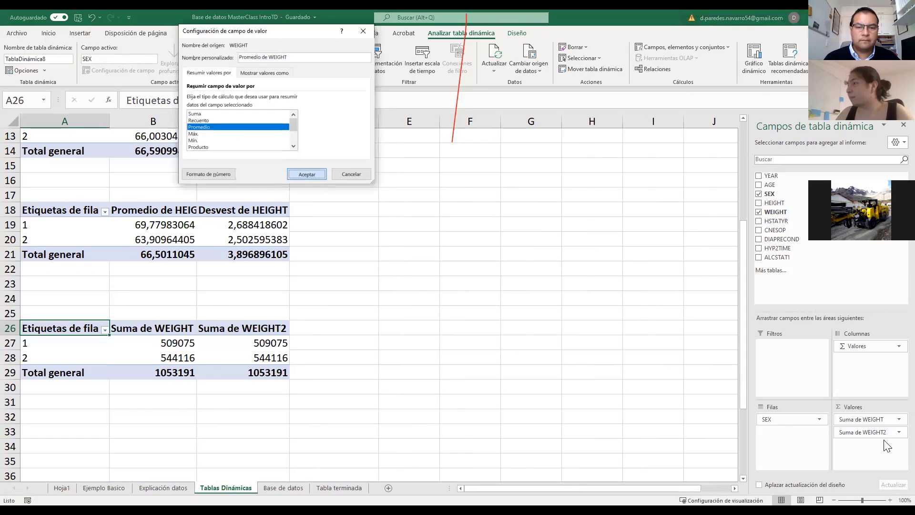
click(302, 174)
Step: Summarize the second WEIGHT value field of the pivot table at A26 by Desvest
click(880, 433)
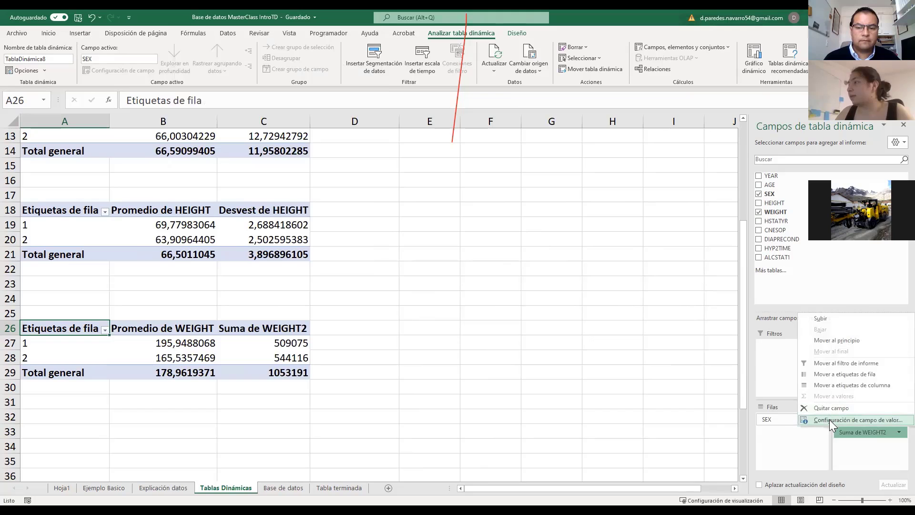
click(832, 420)
scroll(216, 125, down, 2)
click(214, 126)
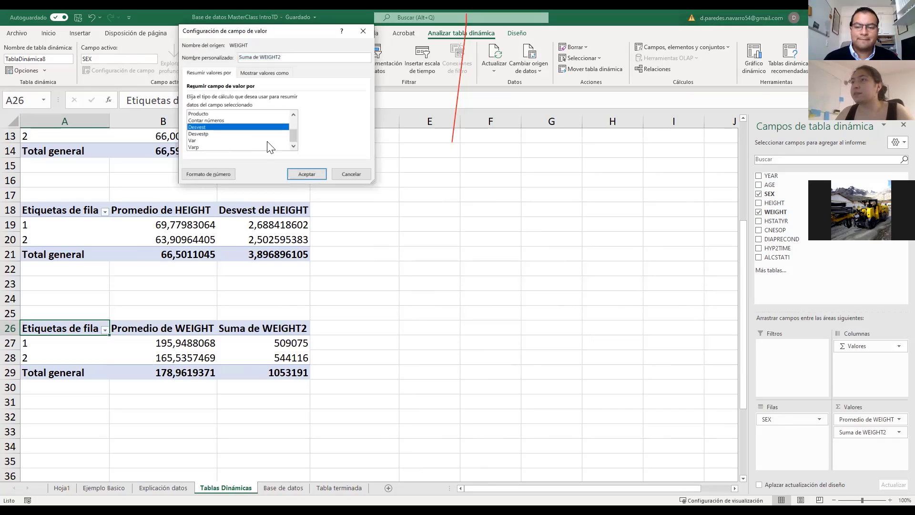
click(301, 170)
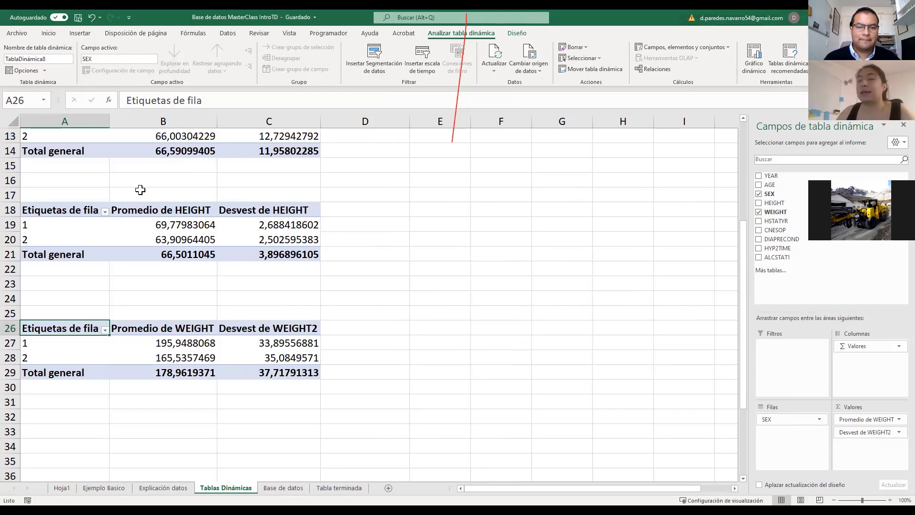
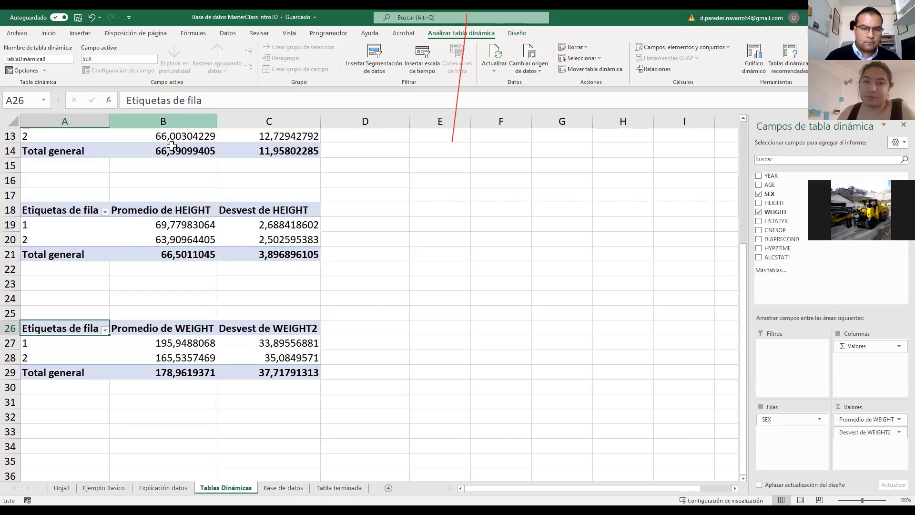
Step: Review the SEX, AGE, HEIGHT and WEIGHT pivot tables and examine the columns from HSTATYR to ALCSTAT1 in the Base de datos sheet
mouse_move(170, 246)
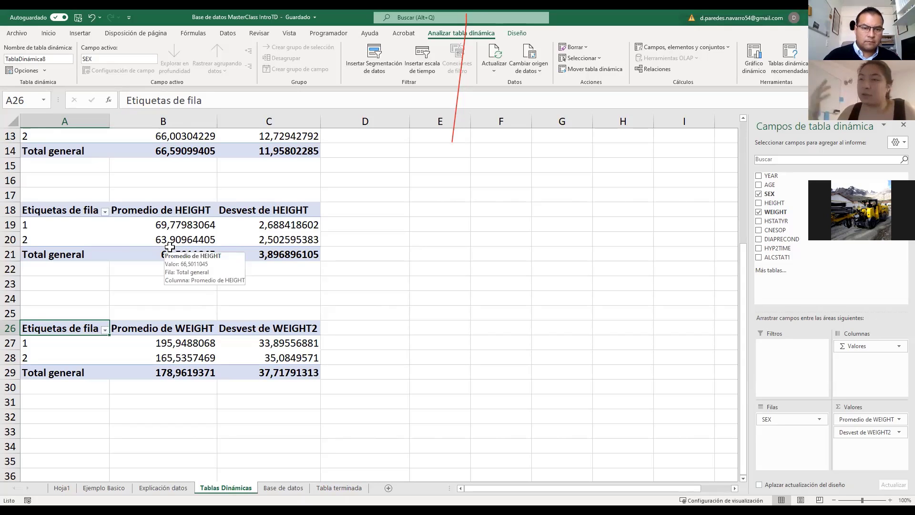
scroll(170, 247, up, 4)
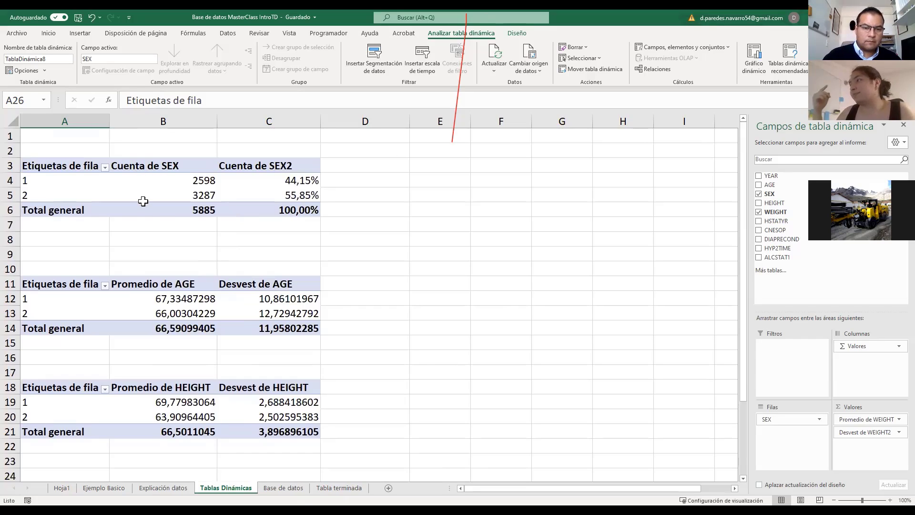
mouse_move(142, 201)
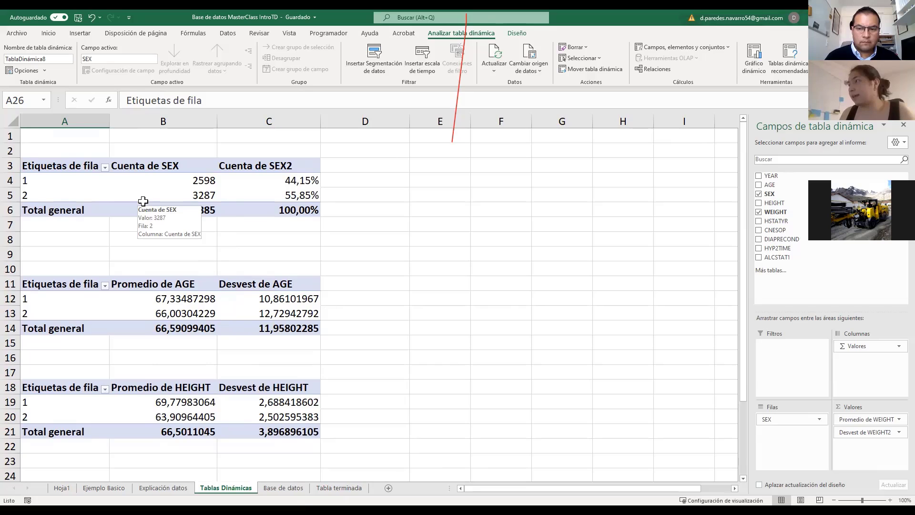
scroll(272, 399, down, 3)
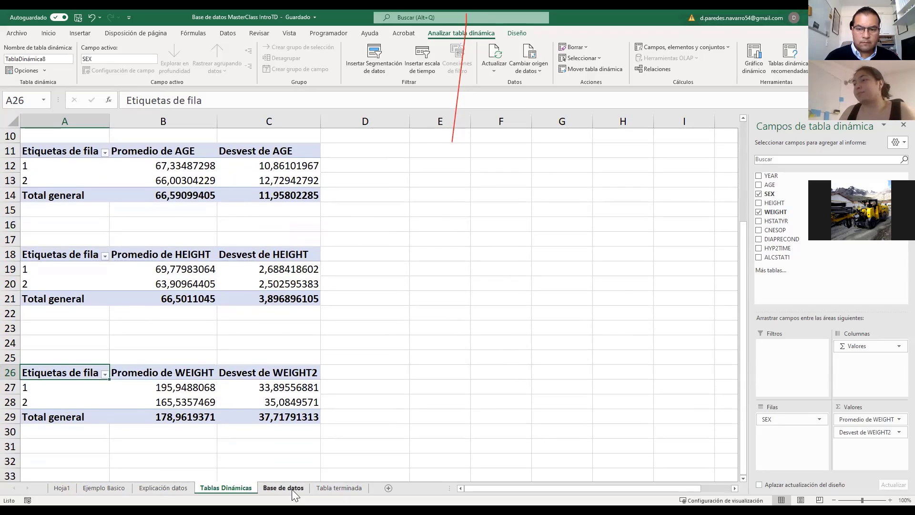
key(ctrl+Page_Down)
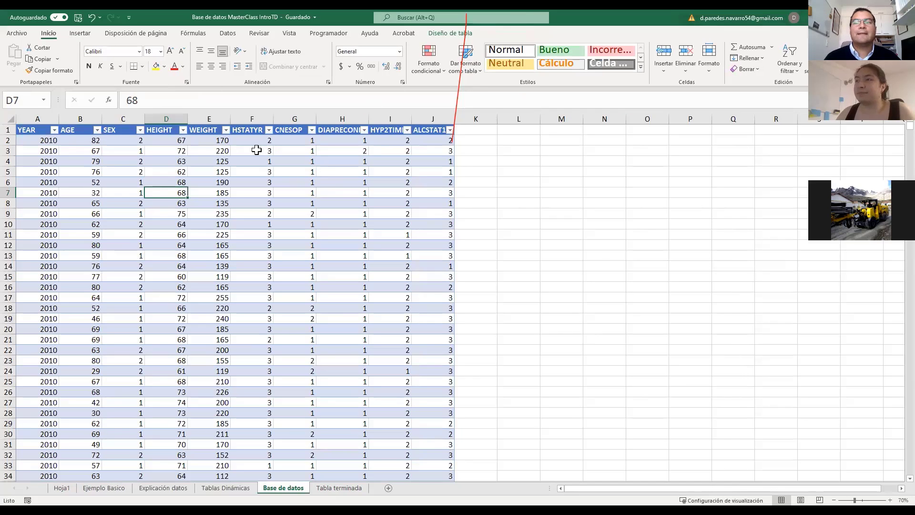
click(251, 119)
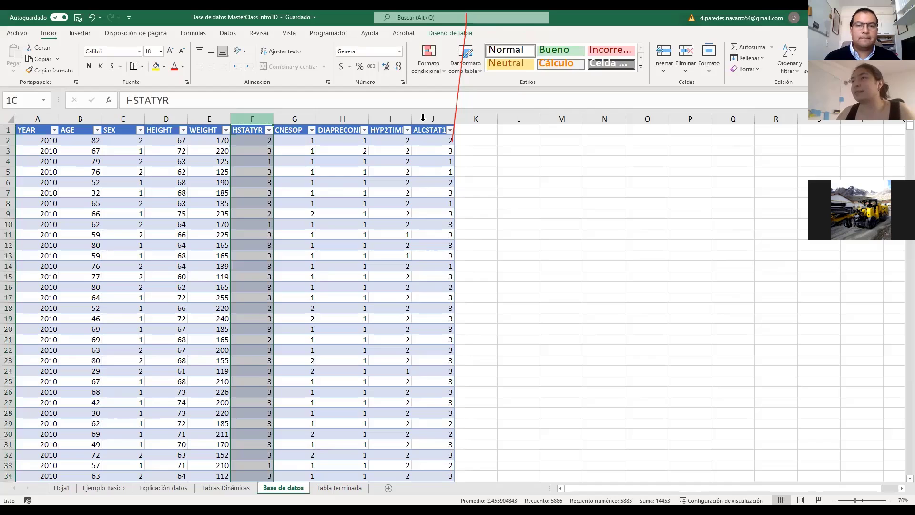
drag(423, 118, 426, 119)
click(587, 253)
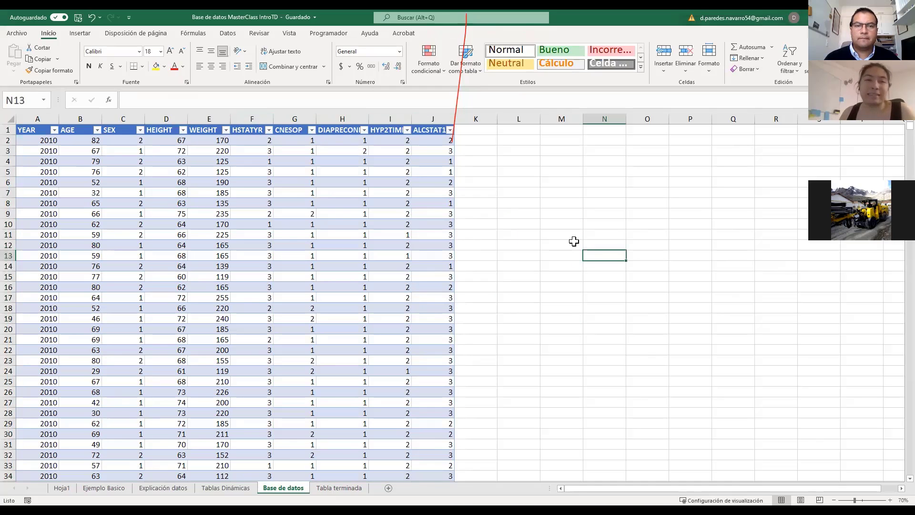
Step: Go back through the Tablas Dinámicas sheet to the Explicación datos sheet to consult the variable descriptions
click(227, 488)
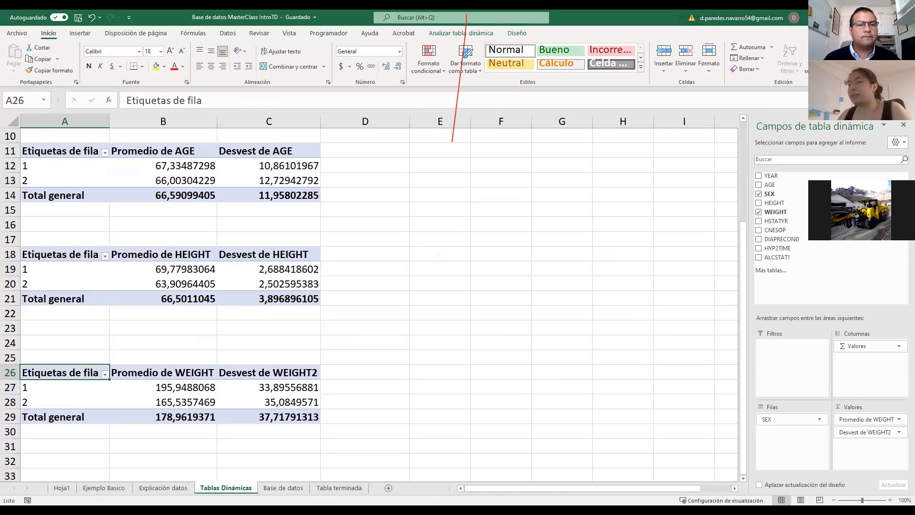
click(172, 487)
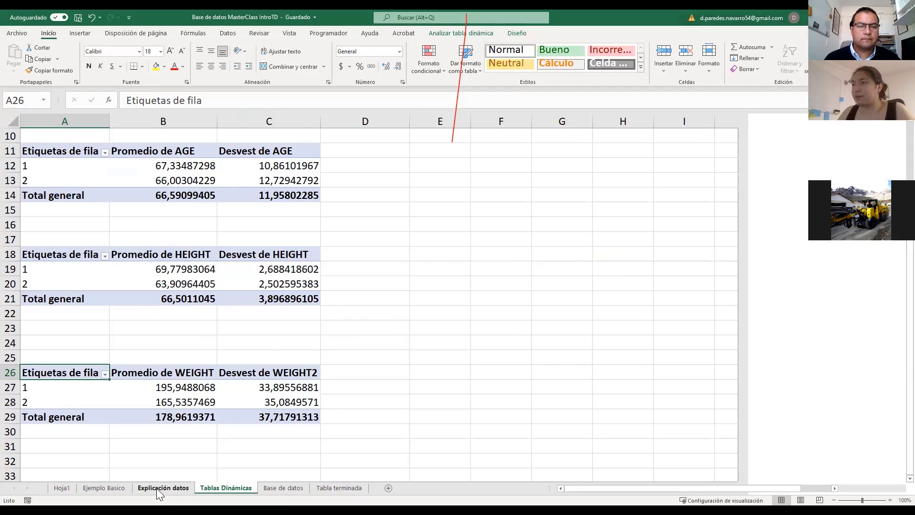
Step: Review the codes for the HSTATYR health status variable in the Explicación datos sheet
scroll(390, 358, down, 9)
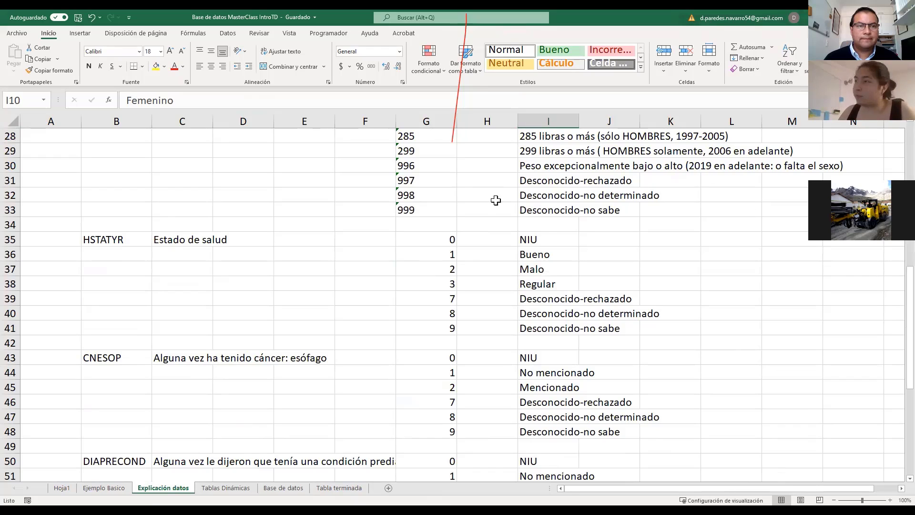
drag(544, 240, 567, 284)
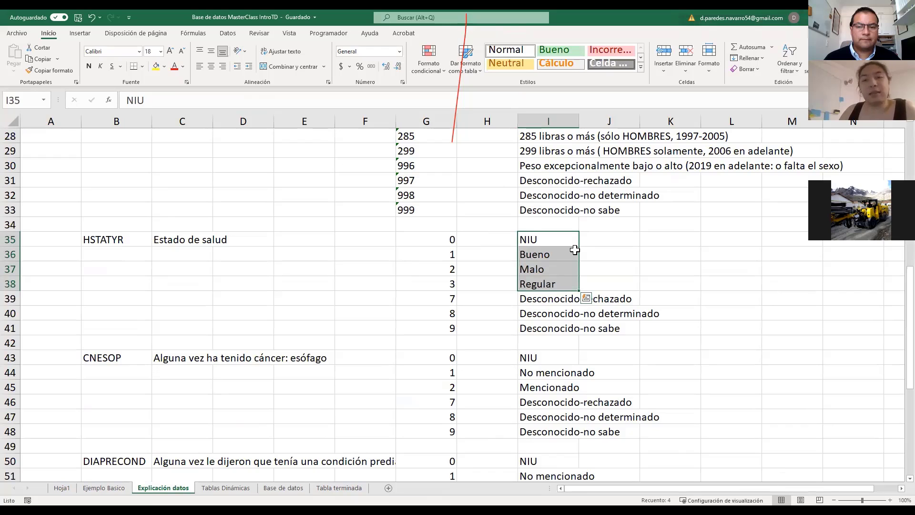
scroll(405, 310, down, 3)
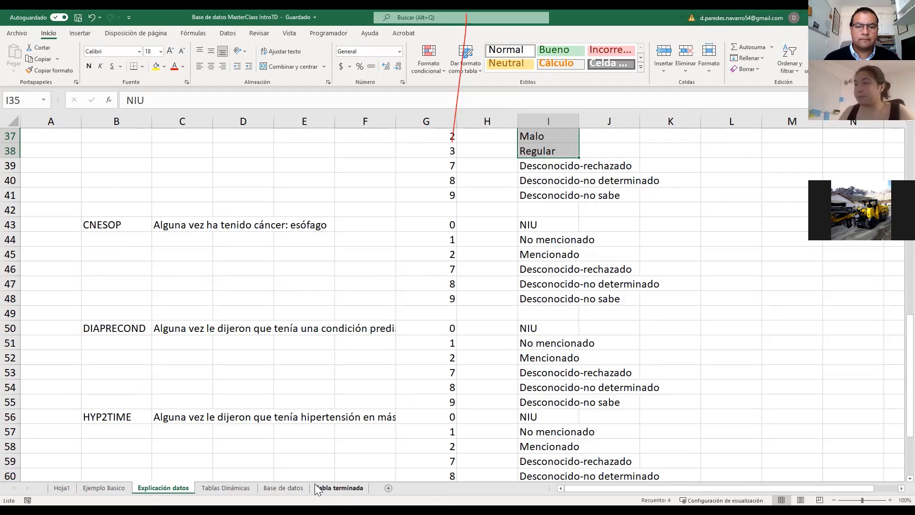
Step: Insert a pivot table from Tabla1 at cell A34 of the Tablas Dinámicas sheet, below the WEIGHT table
click(226, 488)
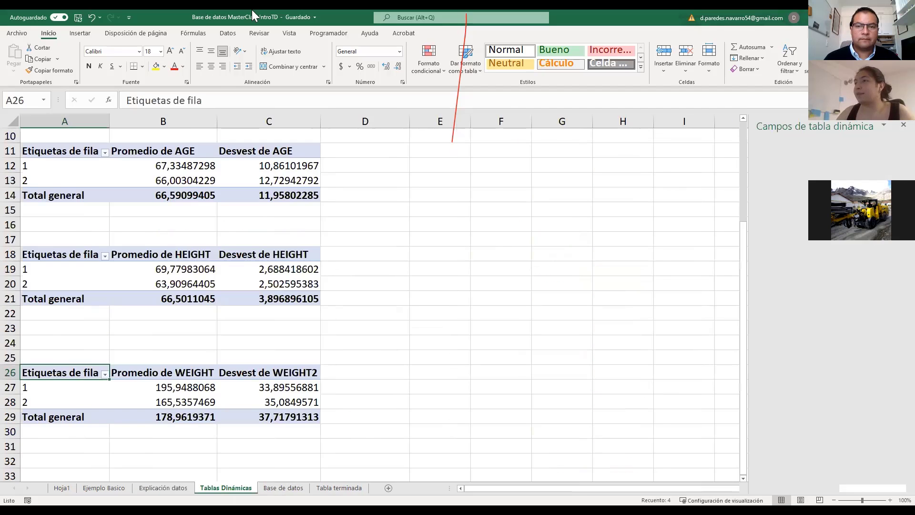
scroll(76, 409, down, 2)
click(75, 400)
click(80, 33)
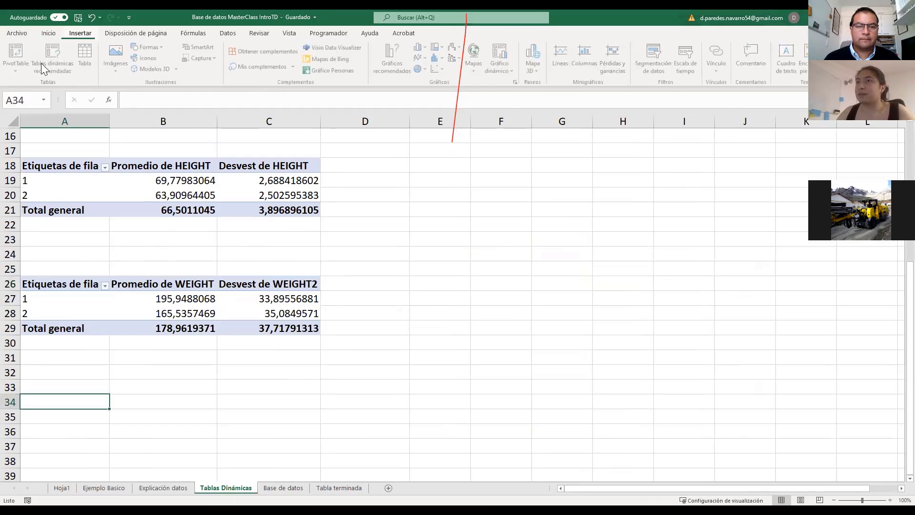
click(17, 54)
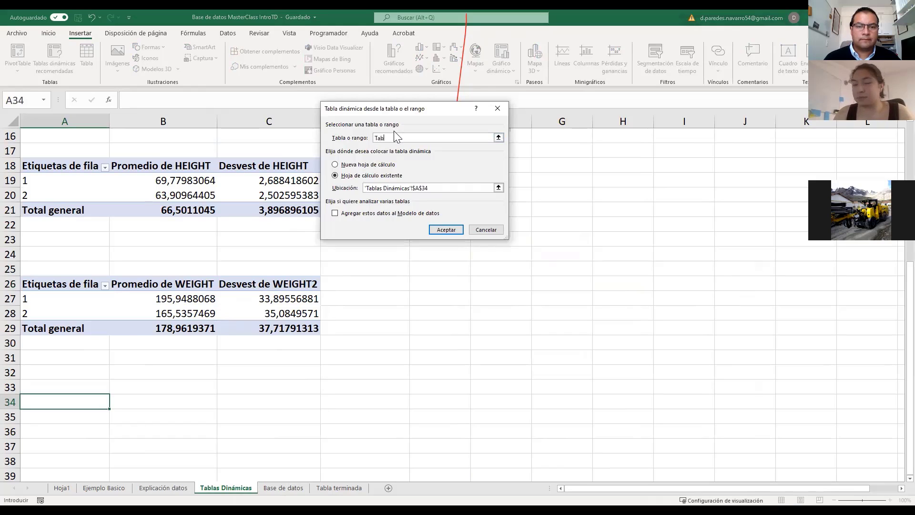
text(Tabla1)
key(Return)
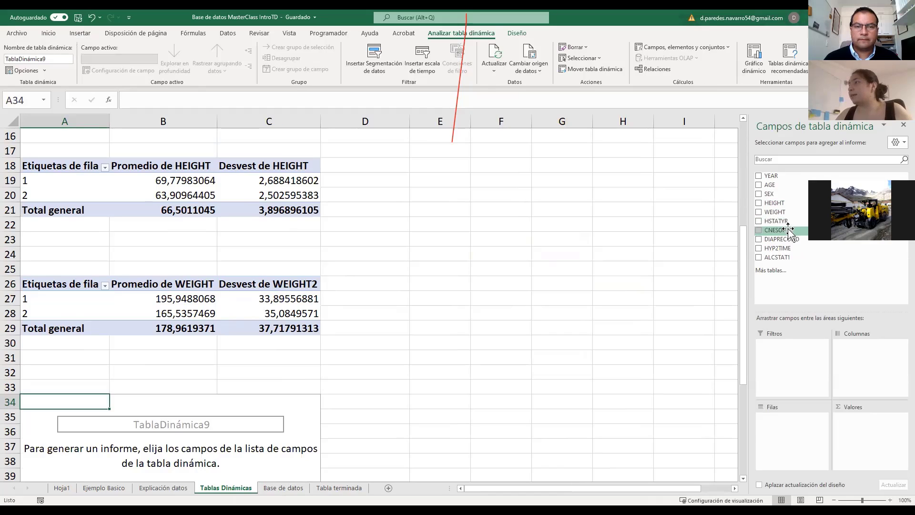
Step: Add HSTATYR as the row field of the pivot table at A34 and check its row labels
drag(789, 221, 797, 412)
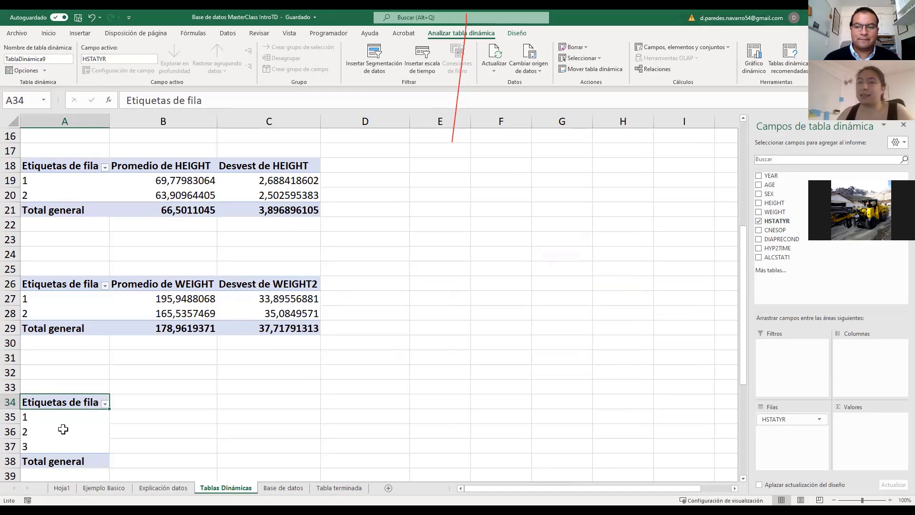
click(45, 418)
click(42, 431)
click(42, 446)
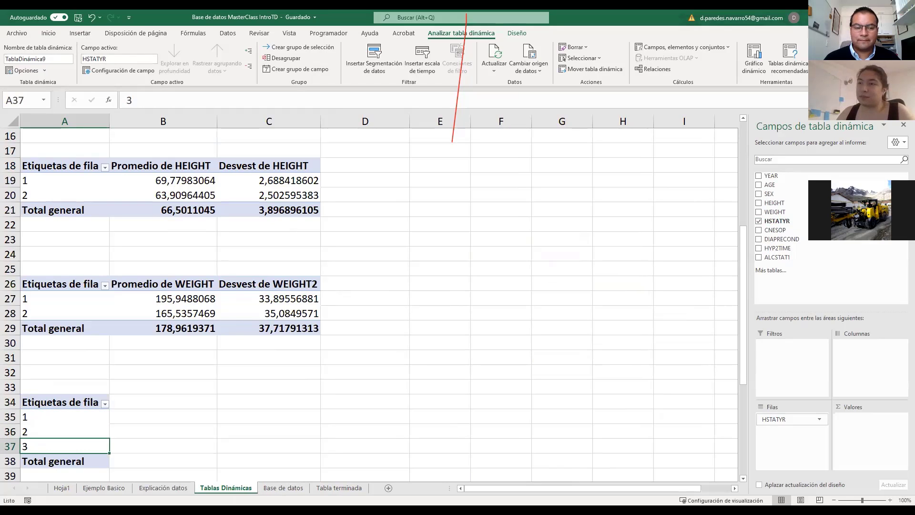
Step: Check the meanings of the HSTATYR codes in the Explicación datos sheet and return to Tablas Dinámicas
click(162, 489)
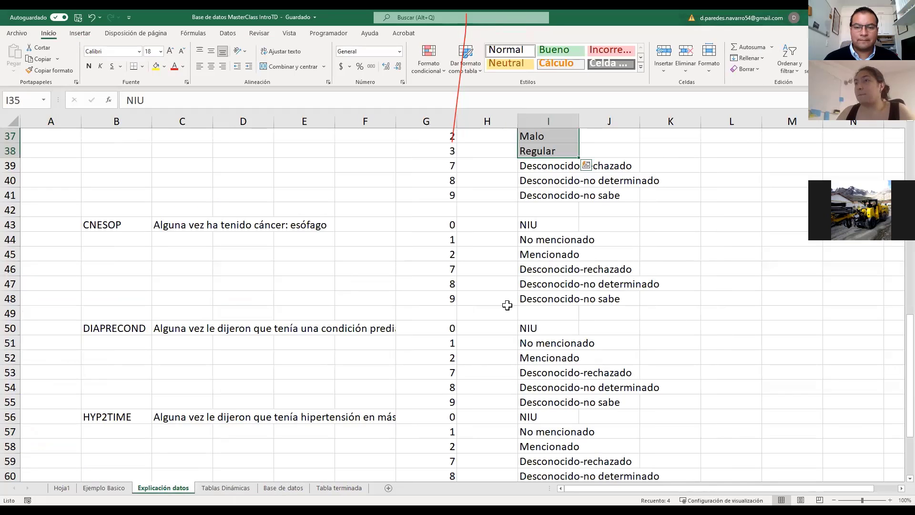
scroll(548, 238, up, 2)
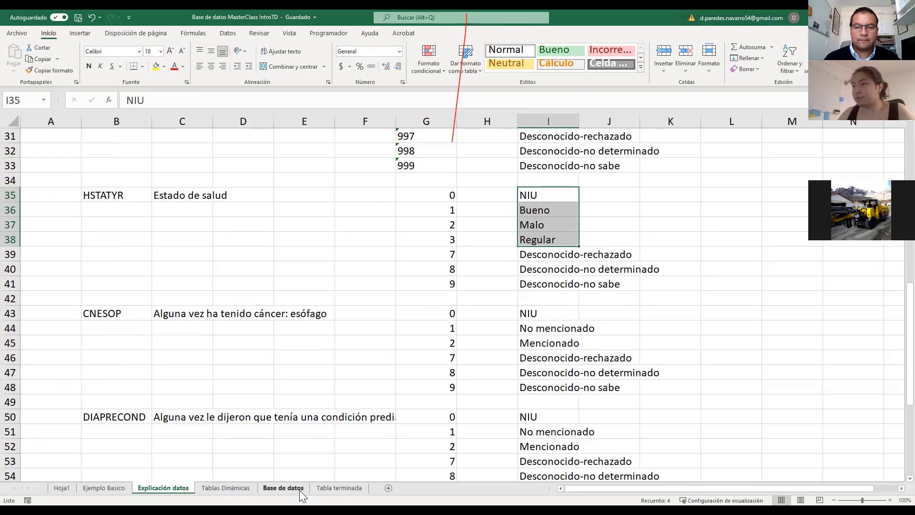
click(283, 487)
click(225, 487)
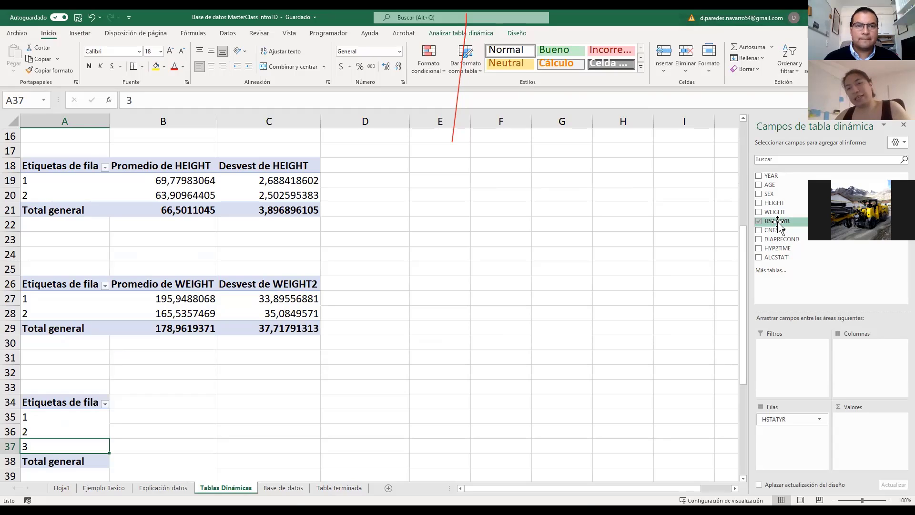
Step: Add HSTATYR to the pivot table's values and summarize it by Recuento
drag(777, 223, 865, 419)
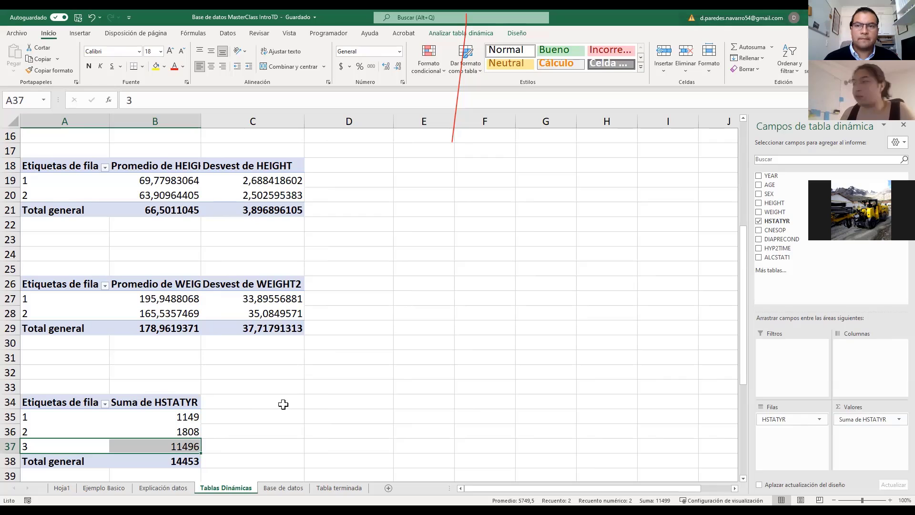
click(898, 419)
click(856, 409)
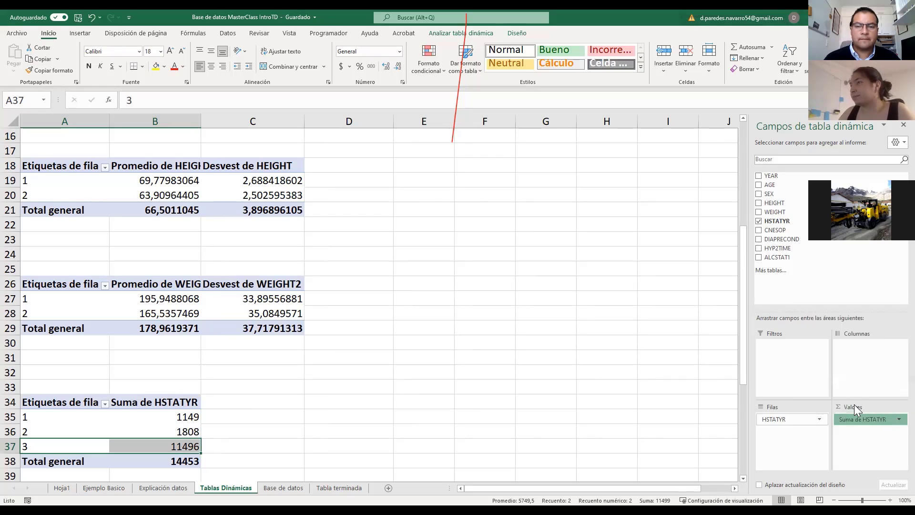
click(238, 121)
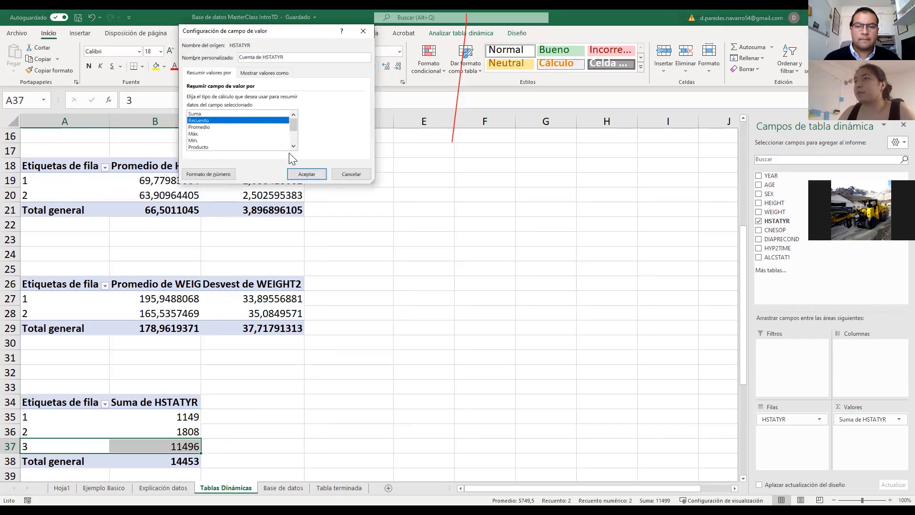
click(313, 171)
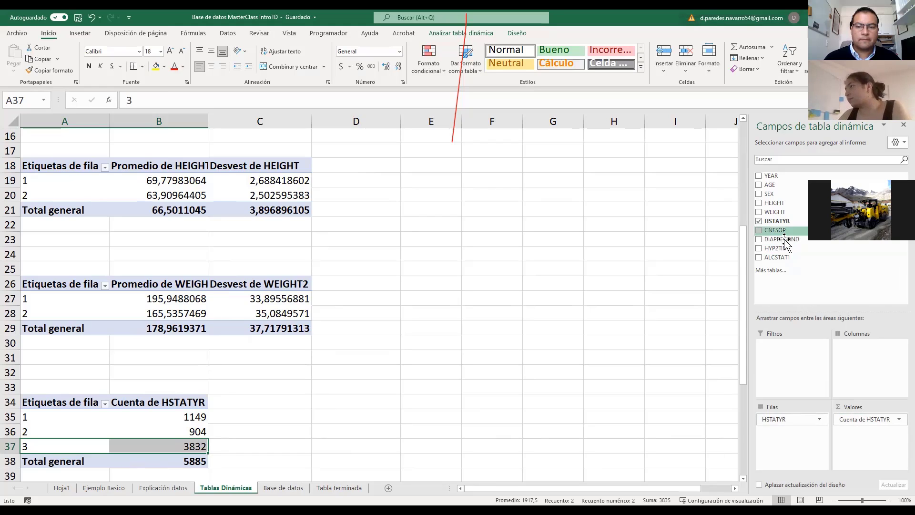
Step: Add HSTATYR to the values a second time and summarize this copy by Recuento as well
drag(775, 221, 886, 443)
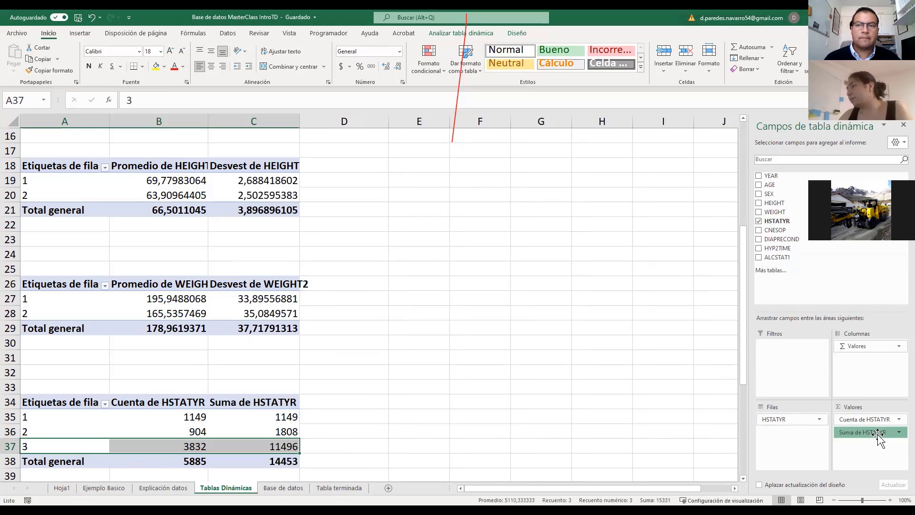
click(877, 432)
click(875, 424)
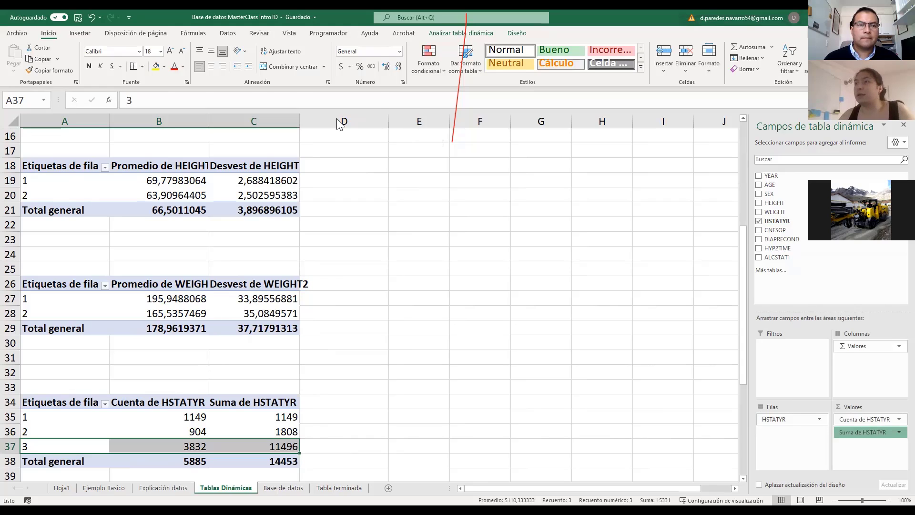
click(218, 120)
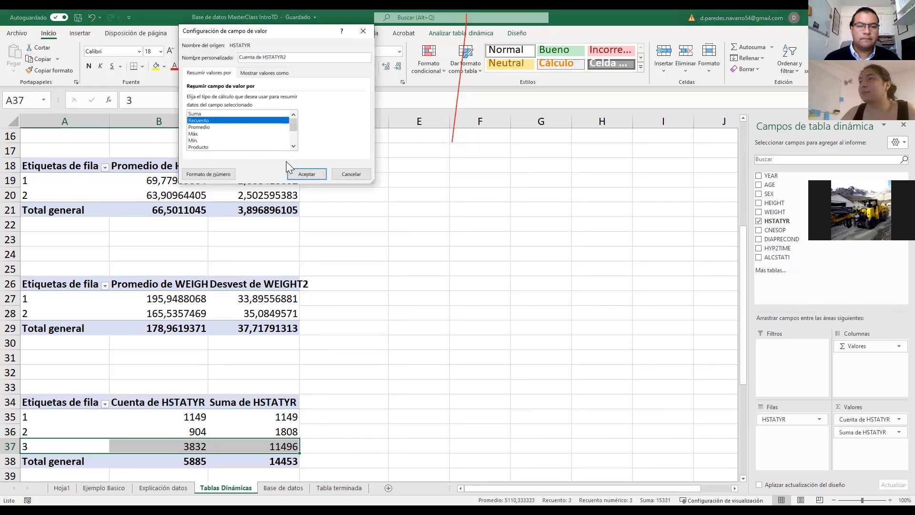
click(306, 174)
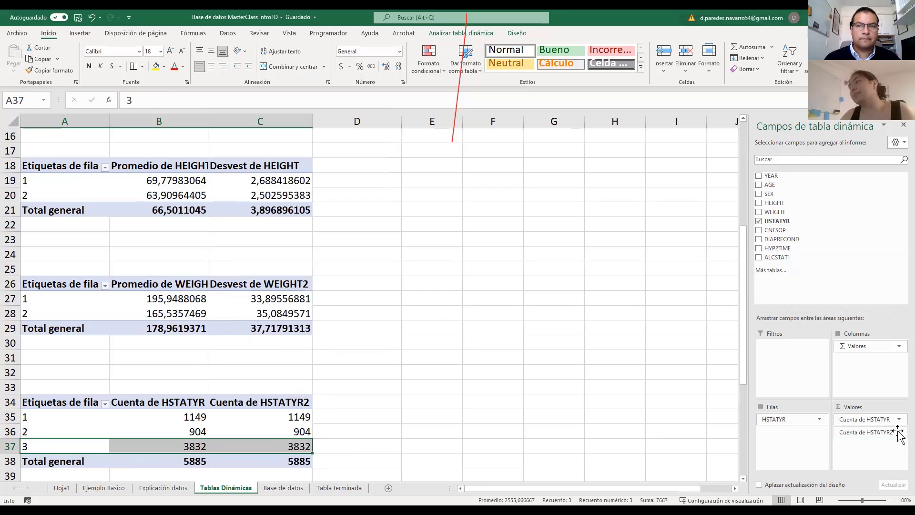
Step: Show the second HSTATYR count as % del total general
click(897, 433)
click(874, 421)
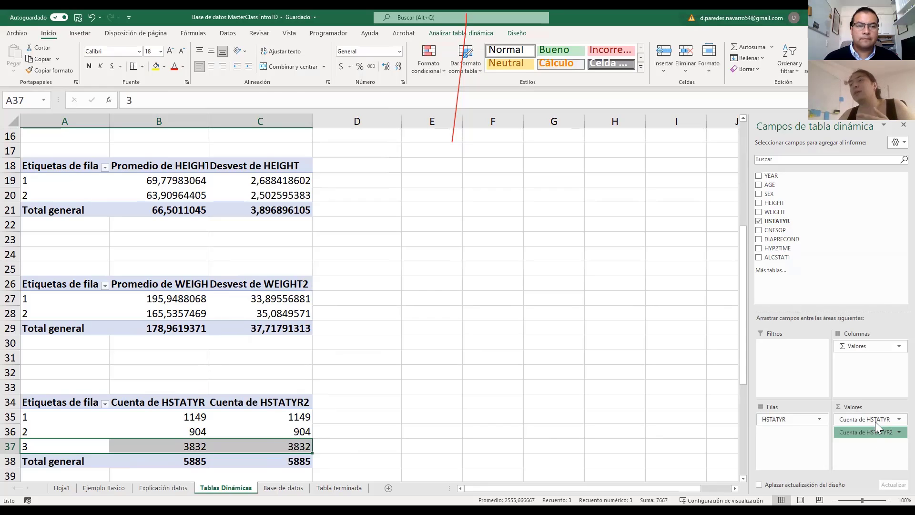
click(253, 72)
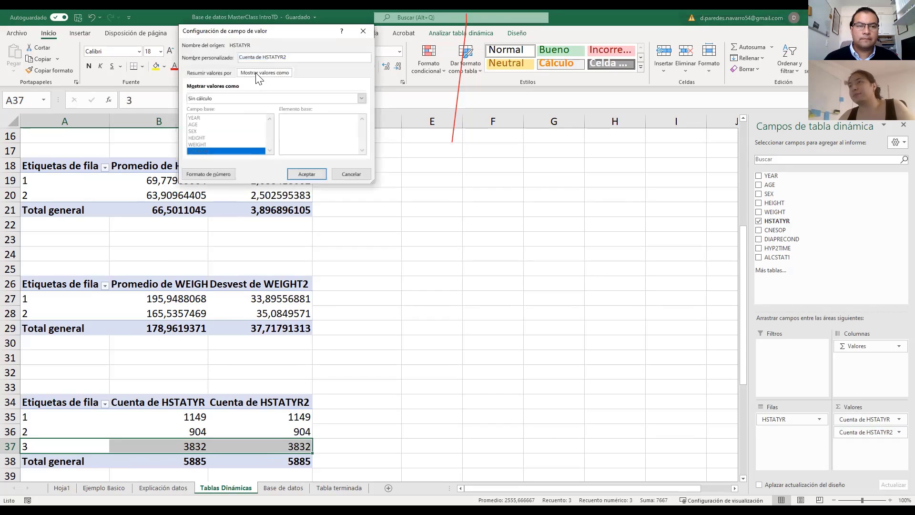
click(231, 99)
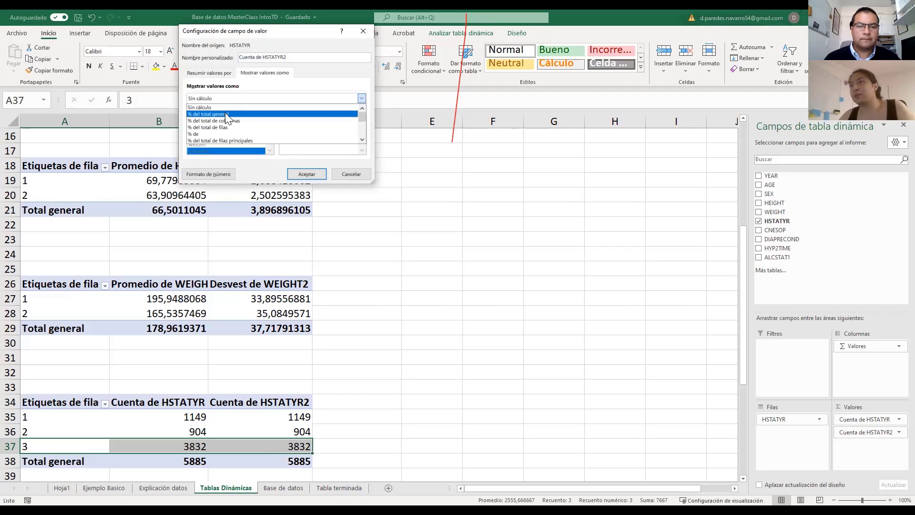
click(226, 114)
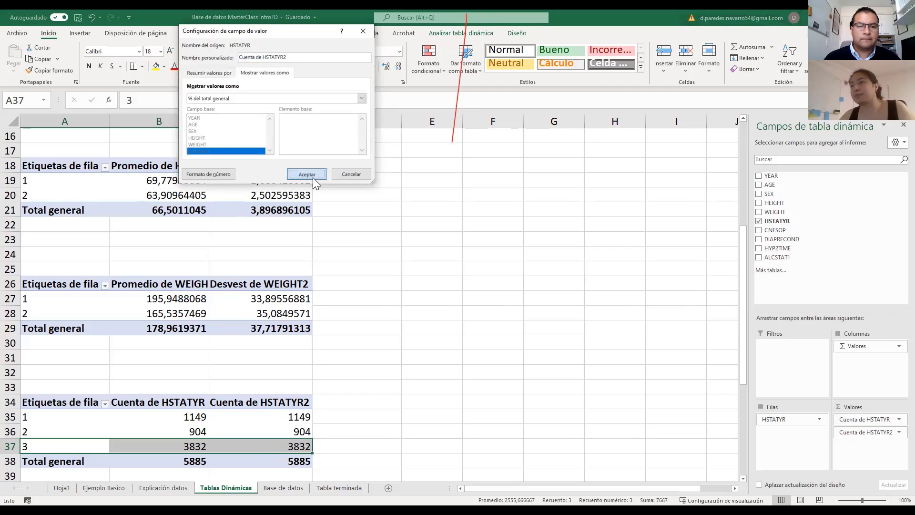
click(307, 174)
scroll(339, 286, down, 1)
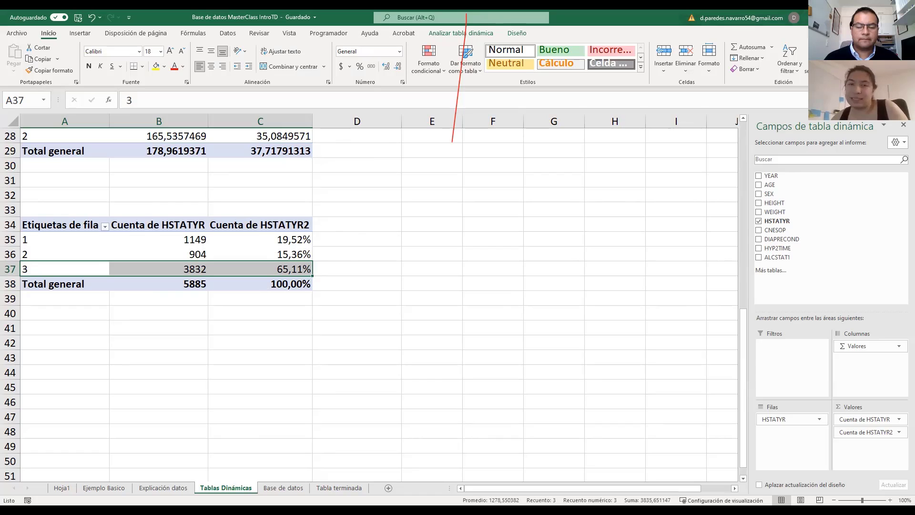
Step: Insert another pivot table from Tabla1 at cell A44, below the HSTATYR table
click(125, 358)
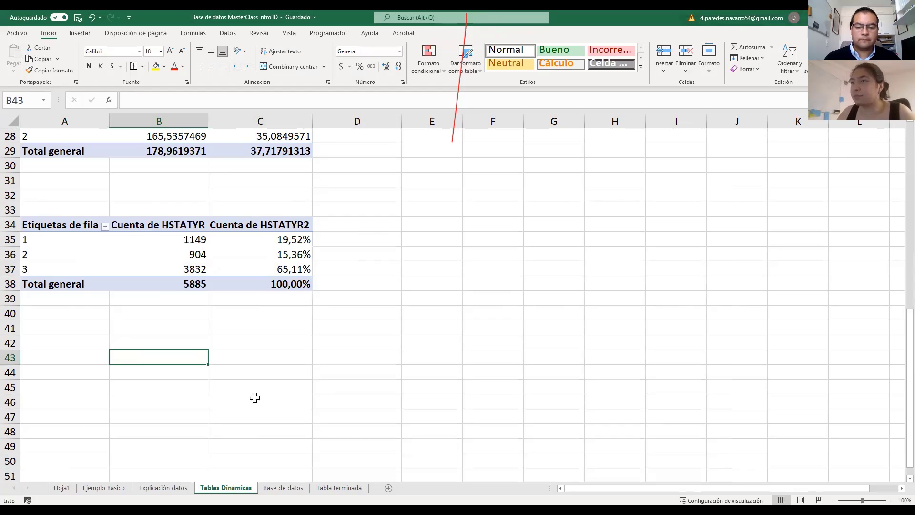
click(30, 344)
click(45, 372)
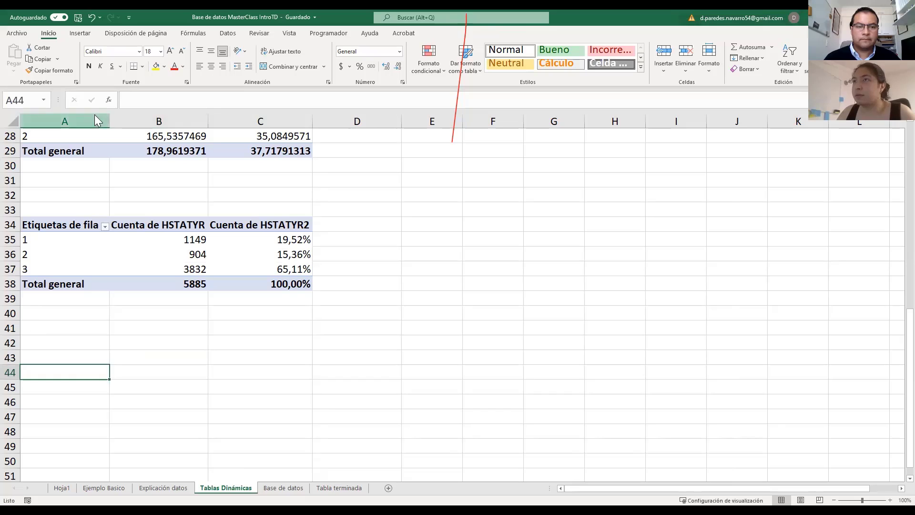
click(79, 34)
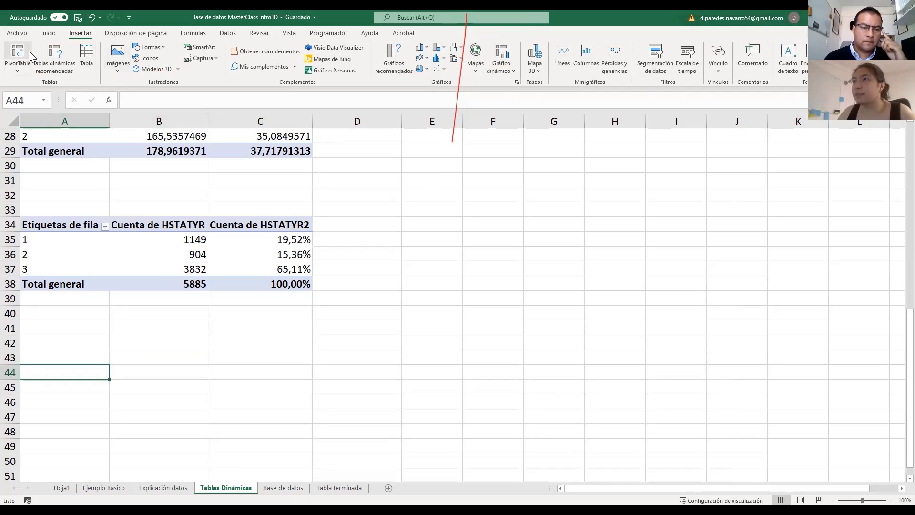
click(23, 58)
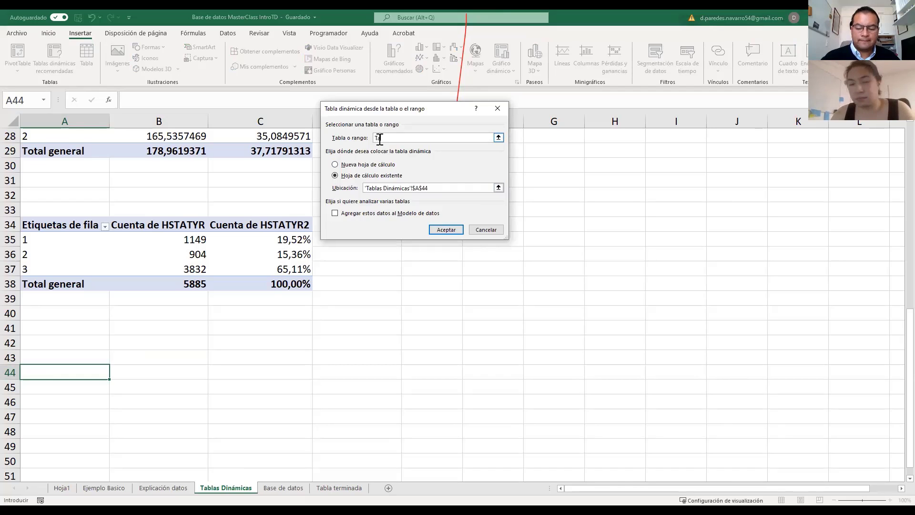
text(Tabla1)
key(Return)
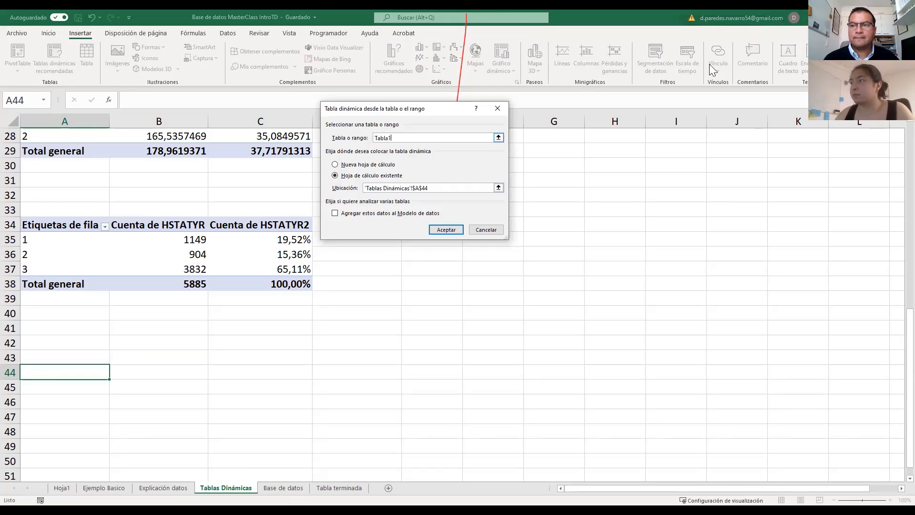
Step: Use CNESOP as both row and value field of the pivot table at A44, and nest SEX beneath it in the rows
drag(791, 231, 856, 422)
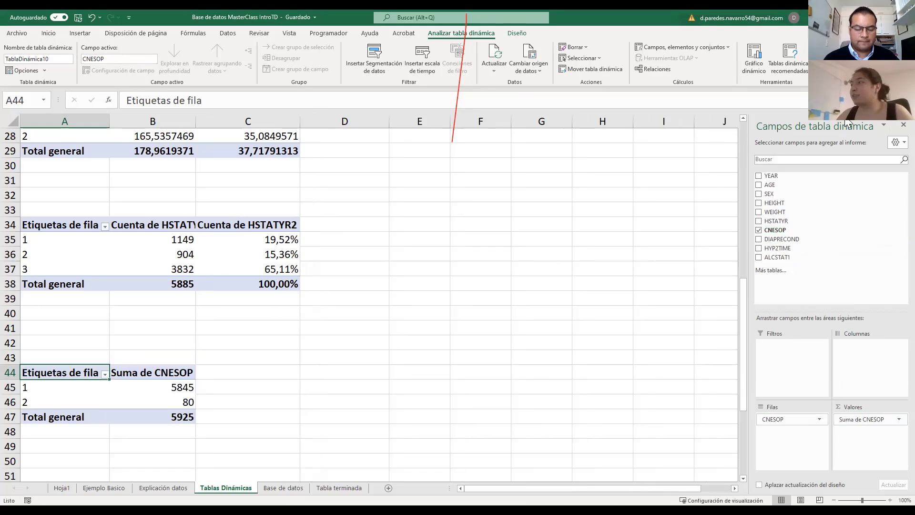
drag(798, 194, 784, 431)
scroll(325, 284, down, 2)
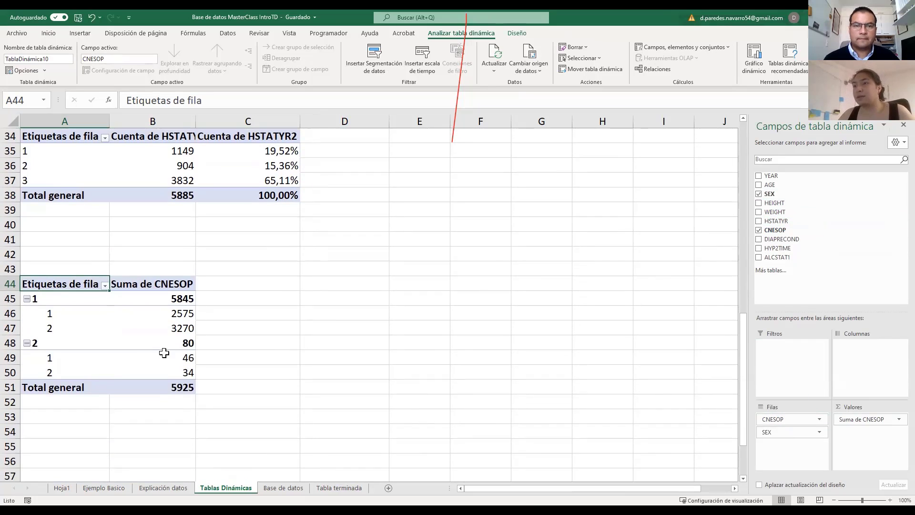
Step: Summarize the CNESOP value field by Recuento instead of Suma
click(879, 419)
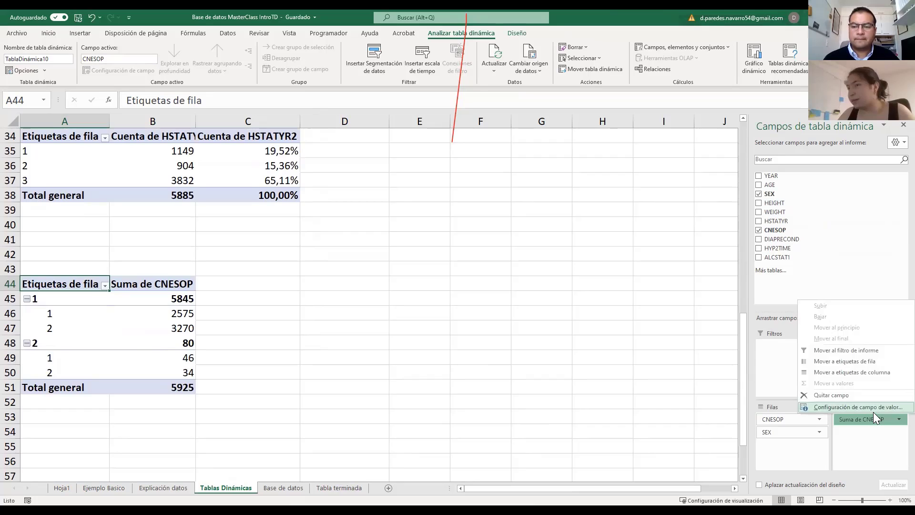
click(874, 411)
click(229, 120)
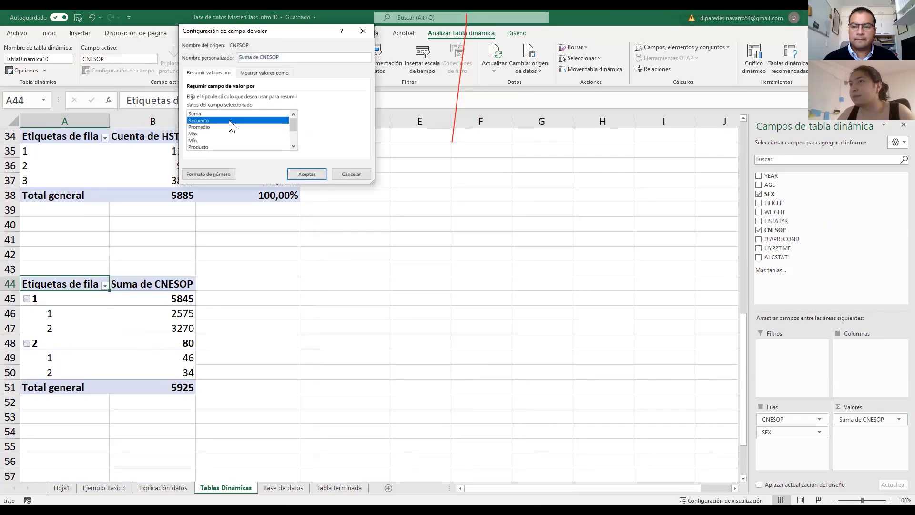
click(306, 174)
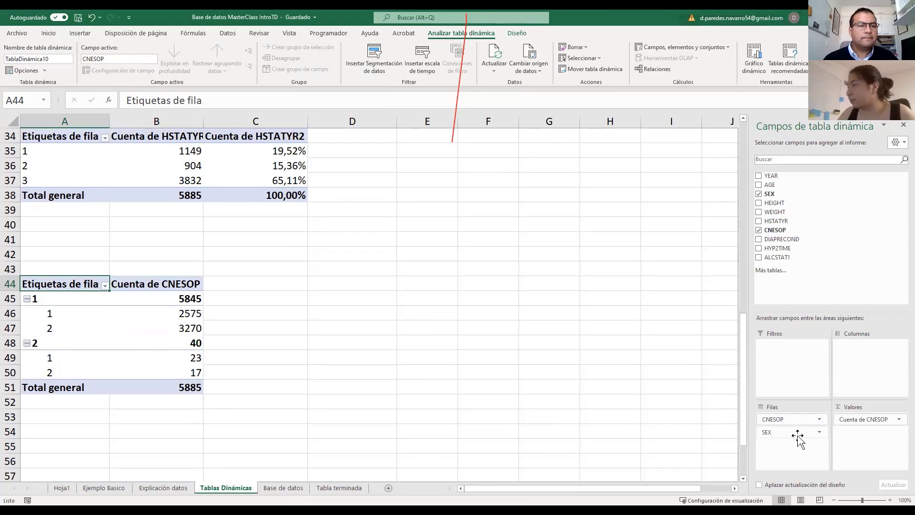
Step: Rearrange the rows of the pivot table at A44 so CNESOP is nested under SEX, and add DIAPRECOND as a third row level
mouse_move(797, 435)
mouse_down()
mouse_move(823, 309)
mouse_move(869, 258)
mouse_move(870, 227)
mouse_move(795, 424)
mouse_move(796, 204)
mouse_move(784, 230)
mouse_move(787, 421)
mouse_up()
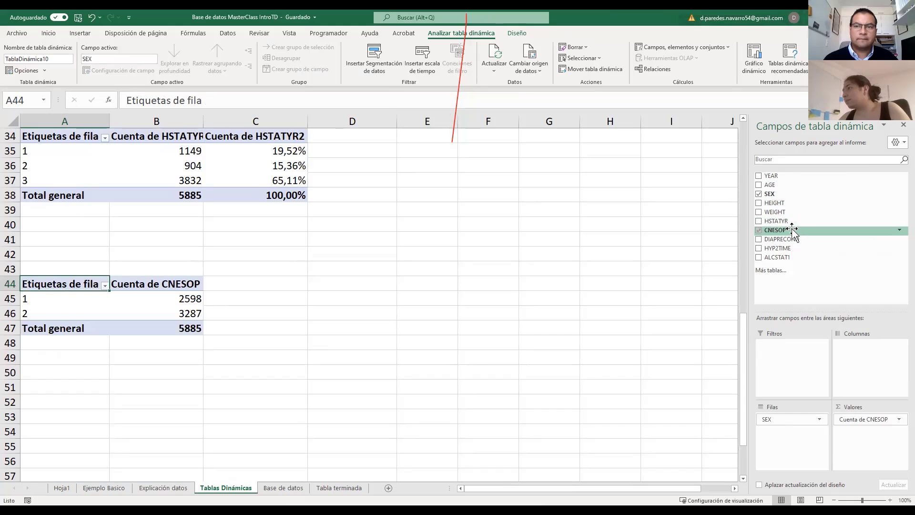
drag(792, 231, 784, 434)
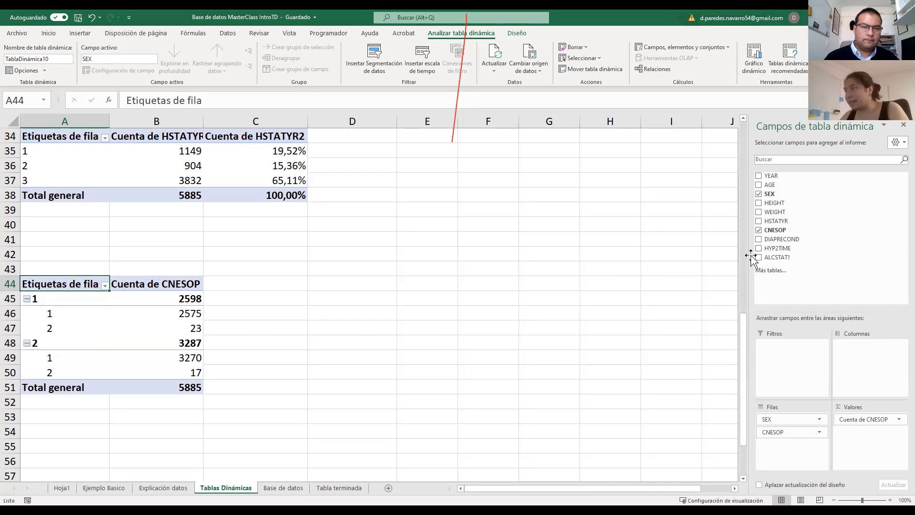
drag(776, 240, 794, 444)
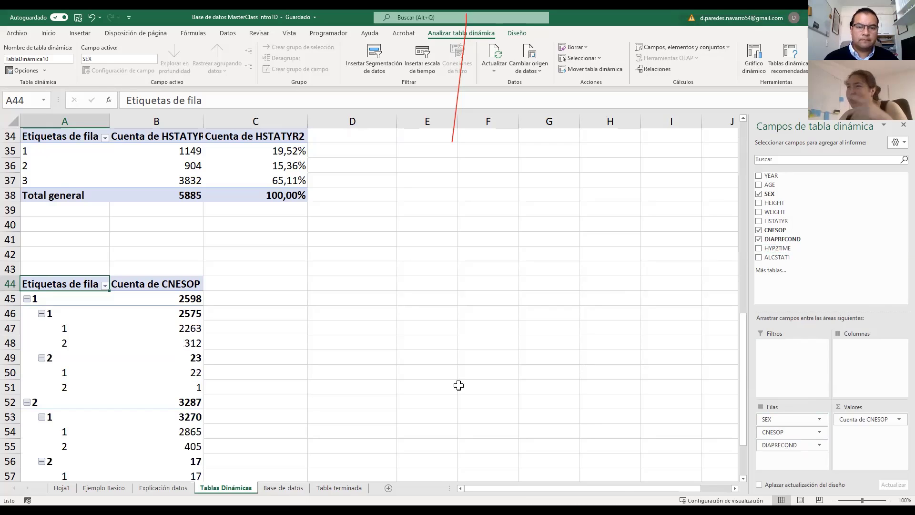
scroll(381, 324, down, 2)
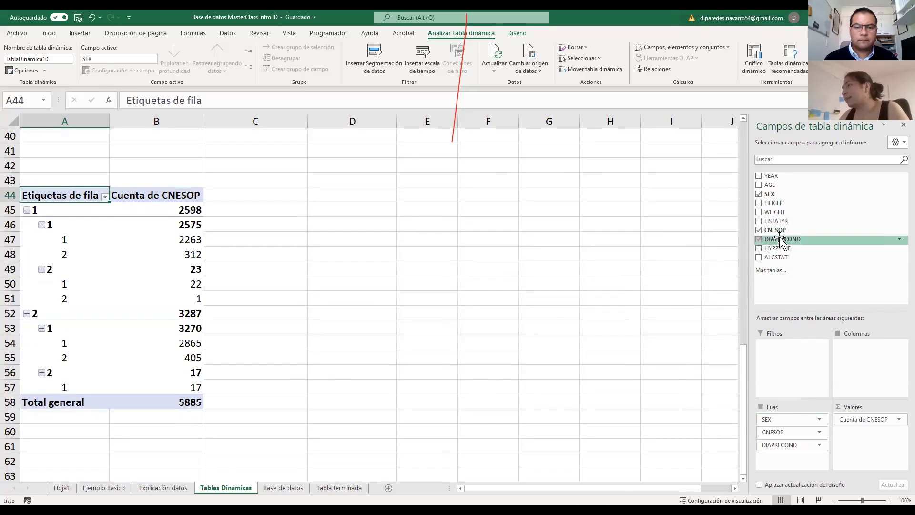
drag(779, 248, 848, 275)
scroll(462, 313, down, 1)
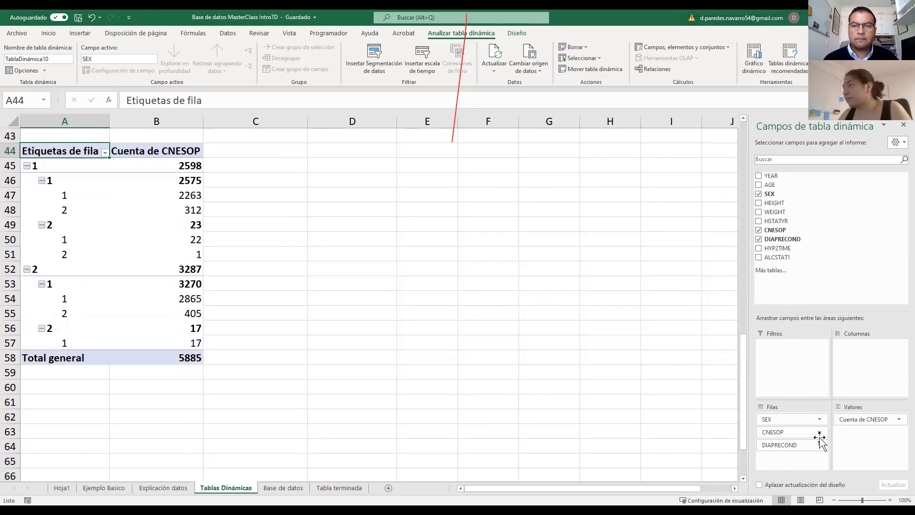
Step: Remove DIAPRECOND and SEX from the rows of the pivot table at A44, keeping only CNESOP
drag(800, 442, 829, 281)
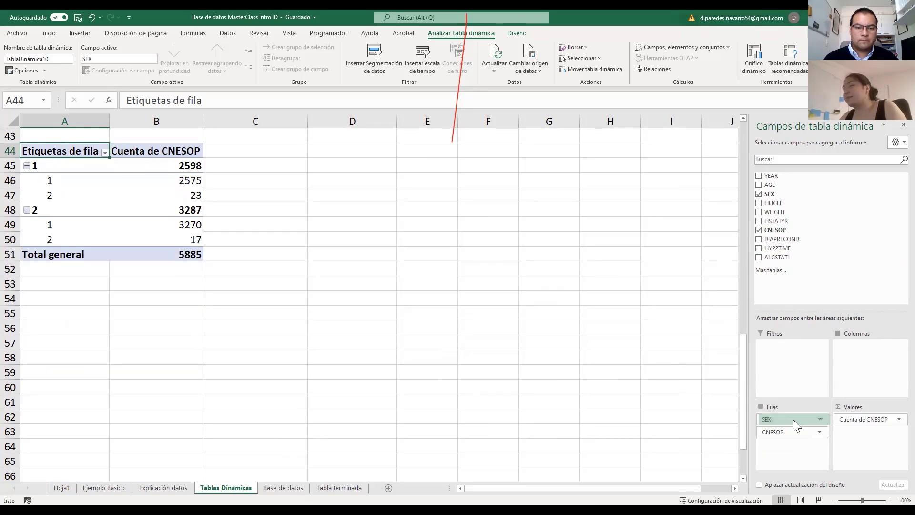
drag(794, 424, 834, 249)
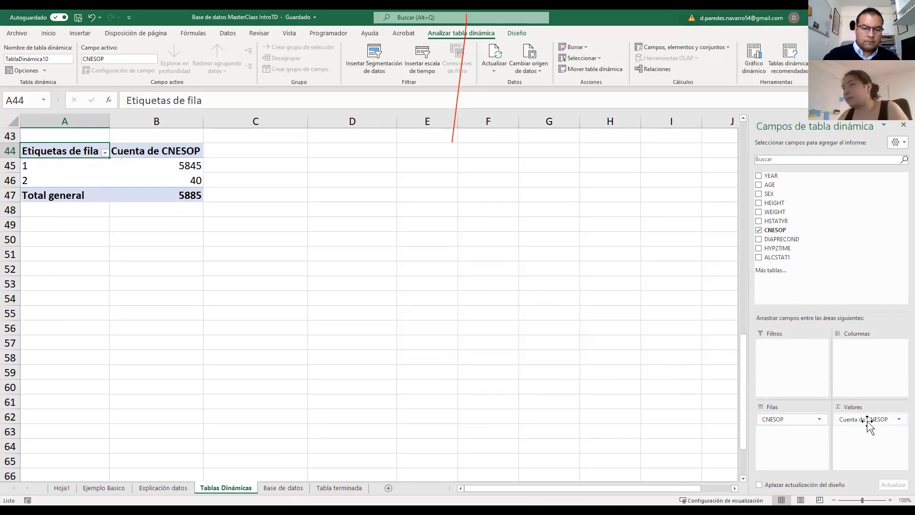
Step: Add CNESOP as a second value field, summarized by Recuento and shown as % del total general
drag(782, 231, 879, 452)
click(883, 432)
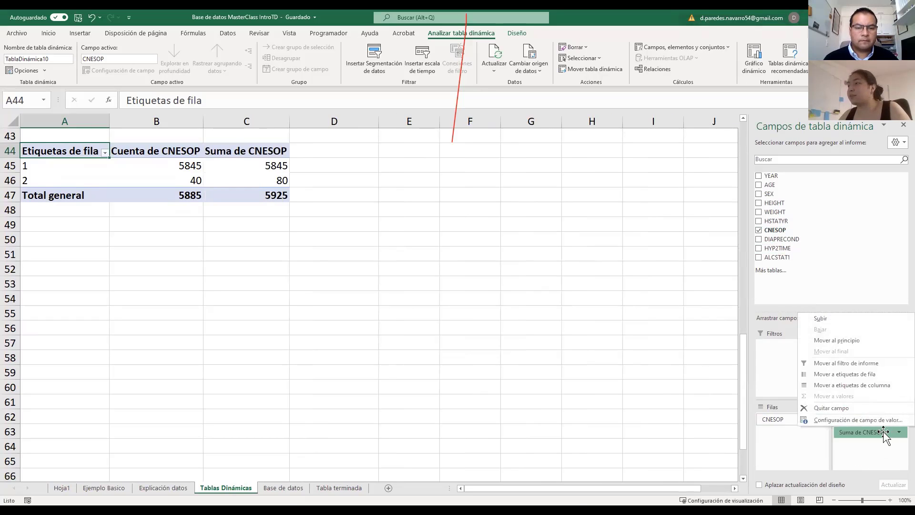
click(877, 418)
click(266, 74)
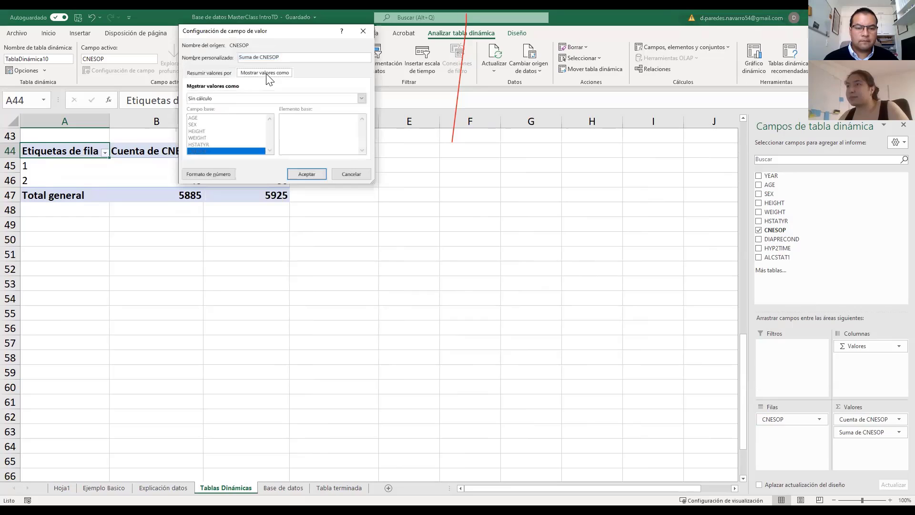
click(222, 98)
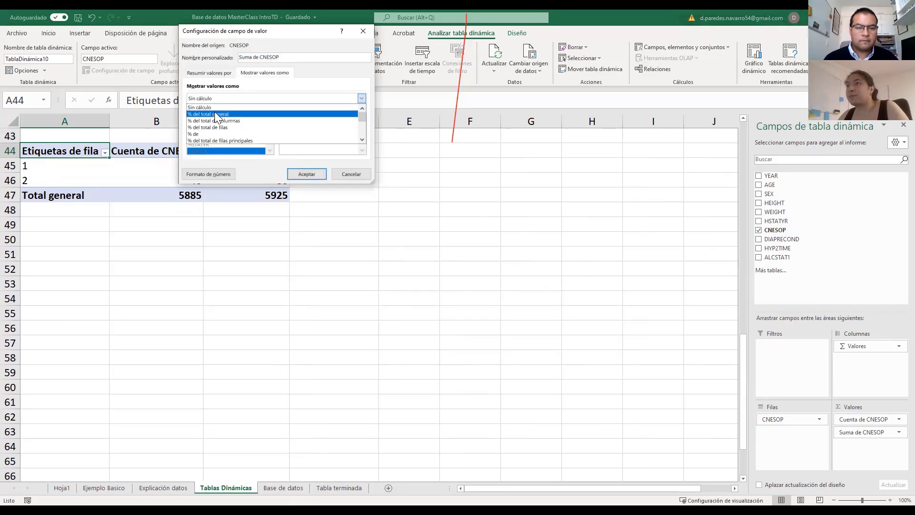
click(214, 113)
click(202, 73)
click(217, 120)
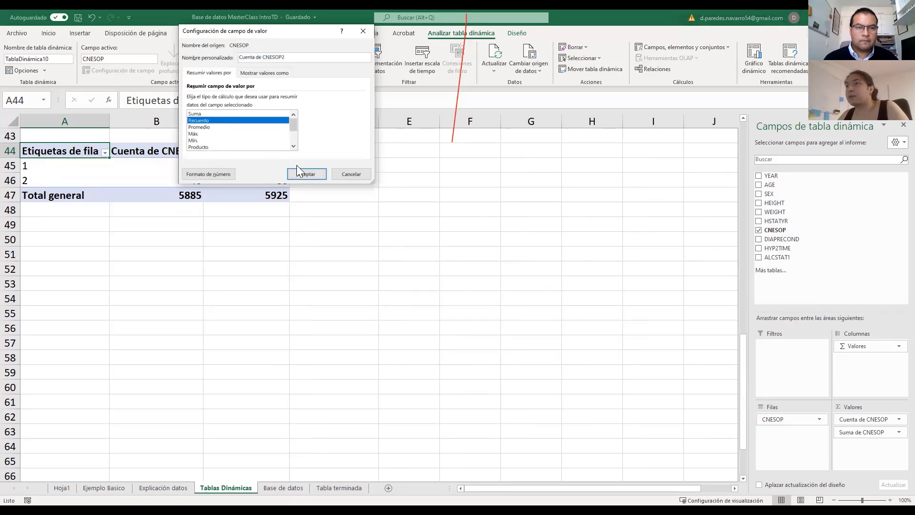
click(305, 174)
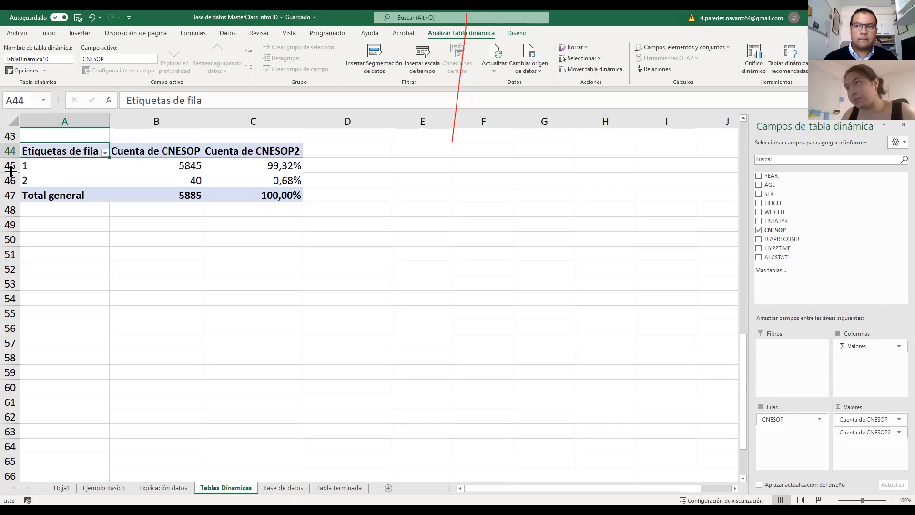
Step: Review the finished pivot tables in Tablas Dinámicas and compare them with the Tabla terminada and Base de datos sheets
scroll(211, 202, up, 1)
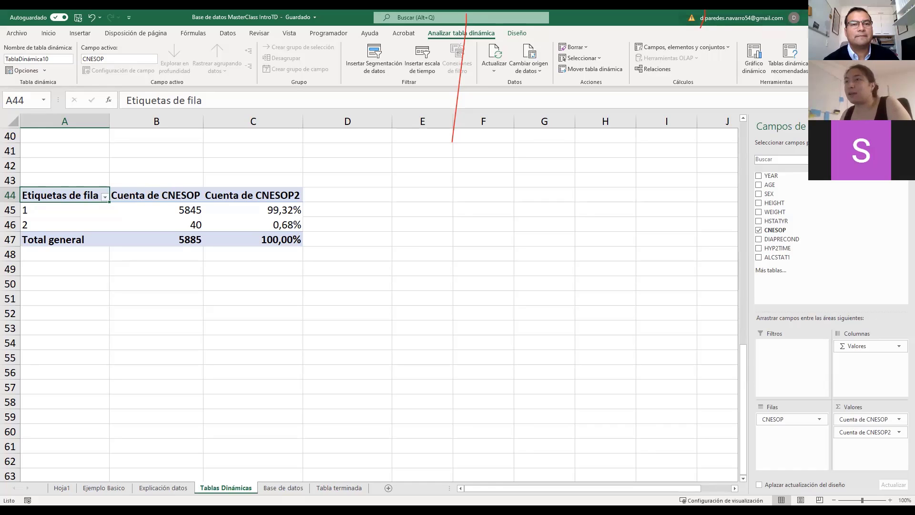
scroll(167, 64, up, 2)
scroll(147, 243, up, 5)
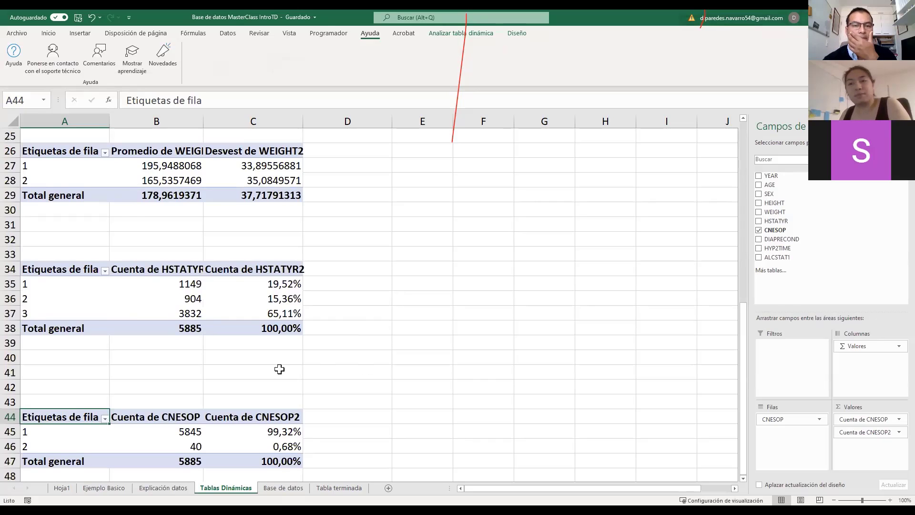
scroll(269, 369, up, 3)
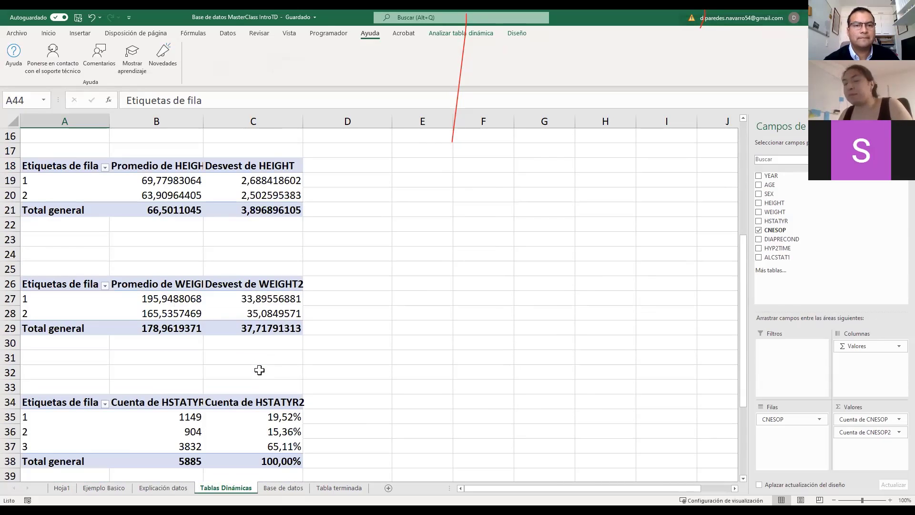
scroll(309, 286, up, 2)
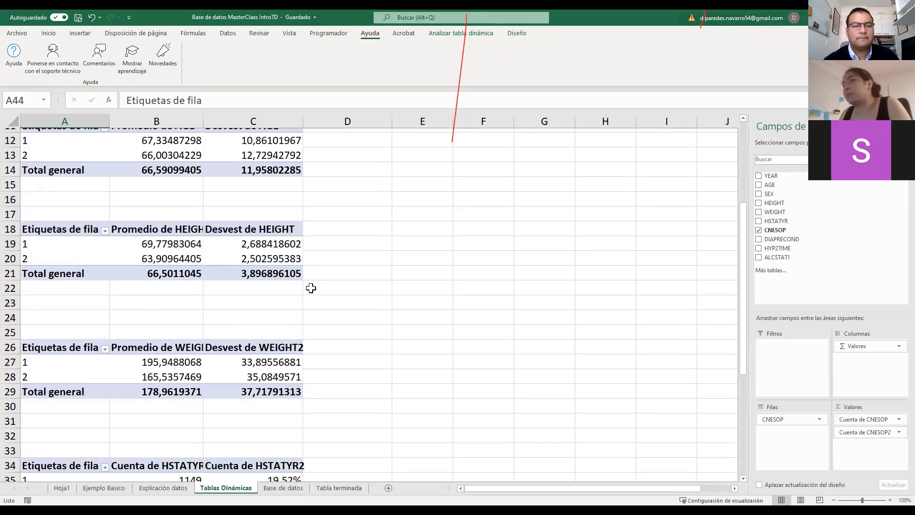
scroll(311, 287, down, 6)
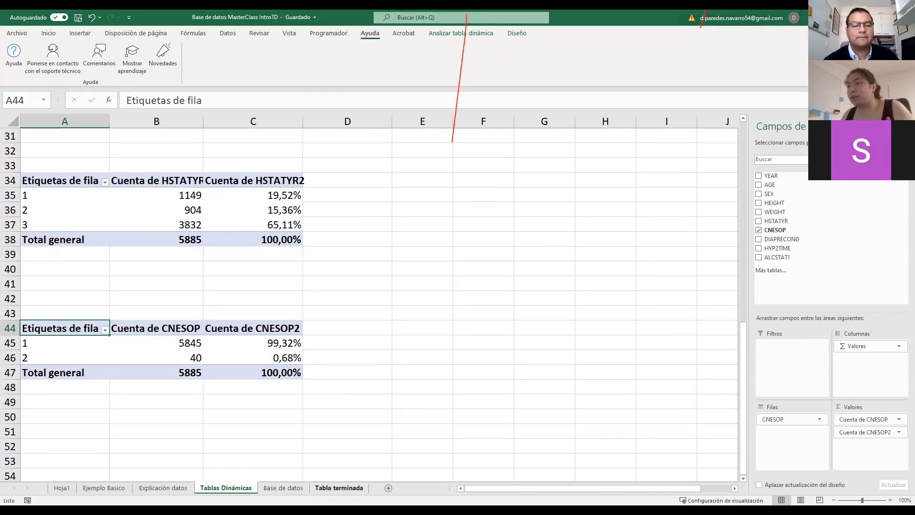
click(339, 488)
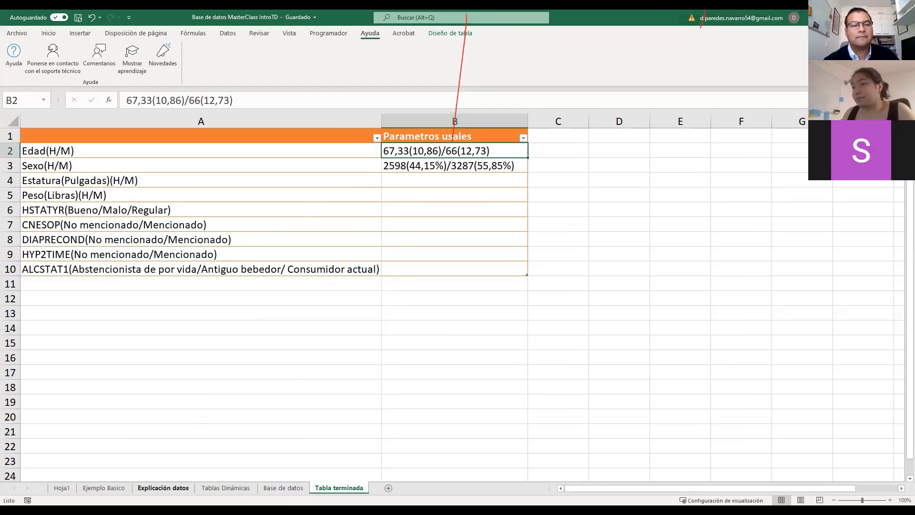
click(265, 488)
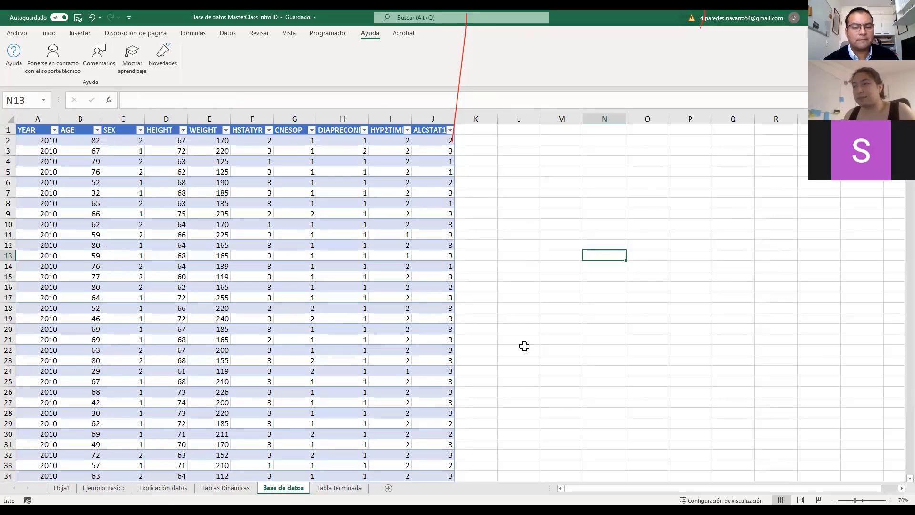
click(347, 489)
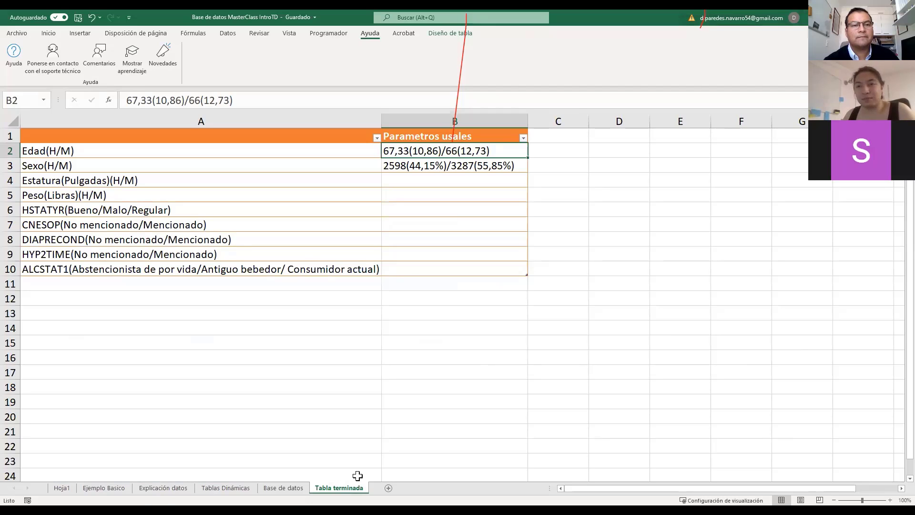
click(283, 488)
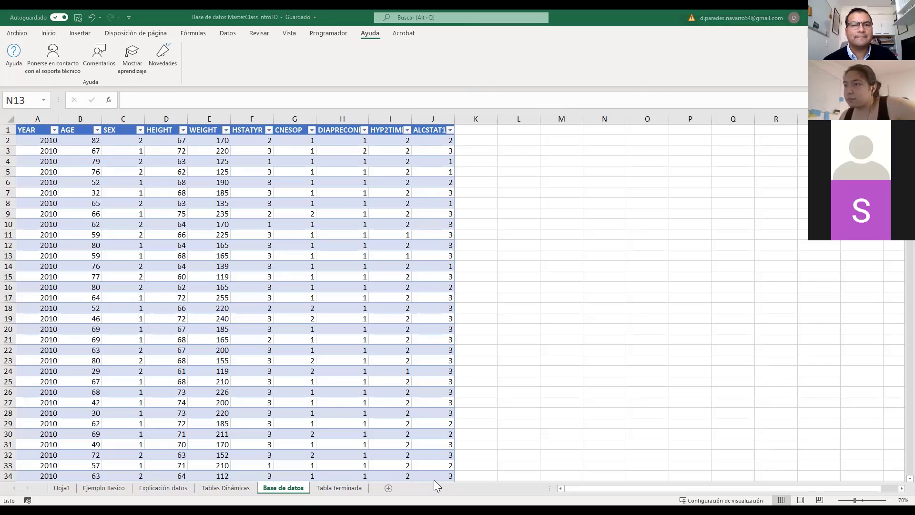
click(242, 487)
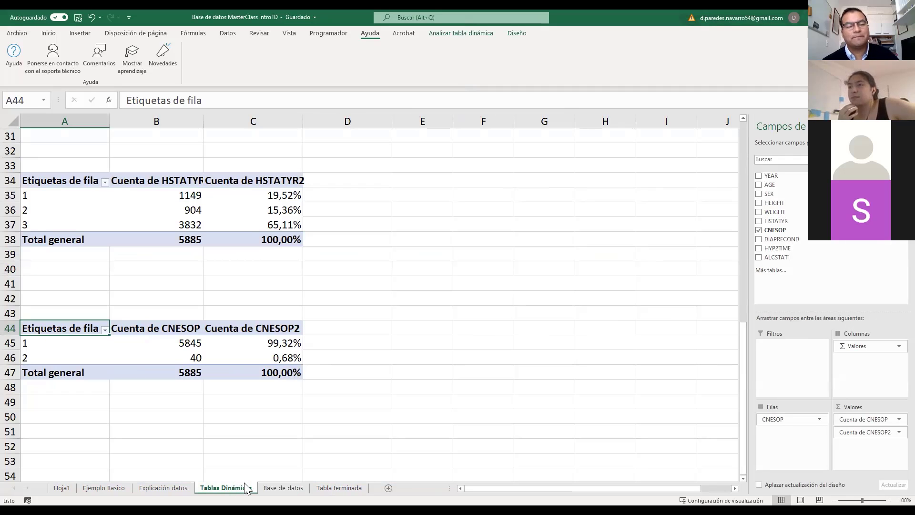
scroll(423, 246, down, 3)
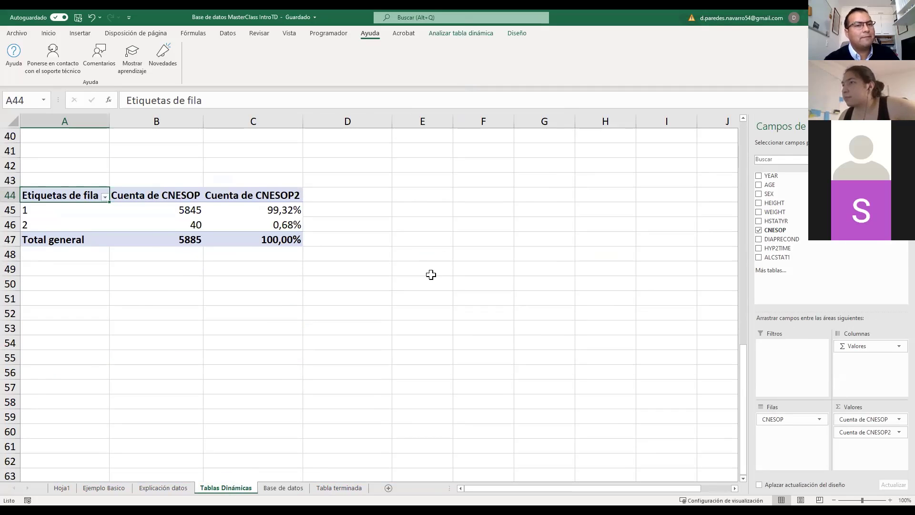
scroll(431, 275, up, 2)
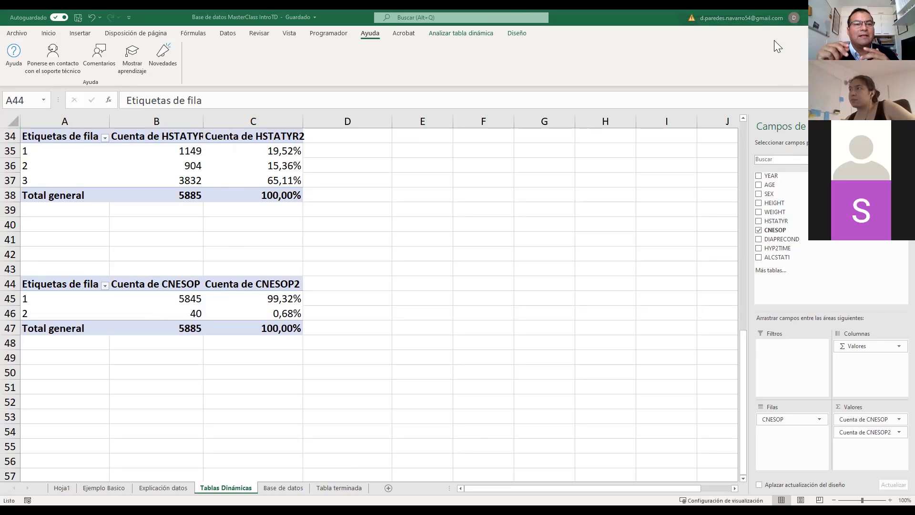
Step: Select the empty Parametros usales cell for Estatura(Pulgadas)(H/M), B4, in the Tabla terminada sheet
click(358, 487)
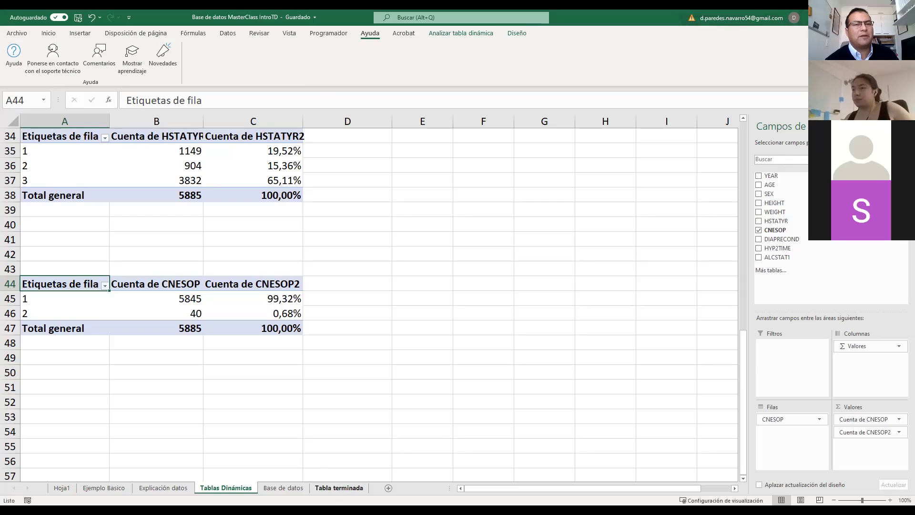
click(324, 487)
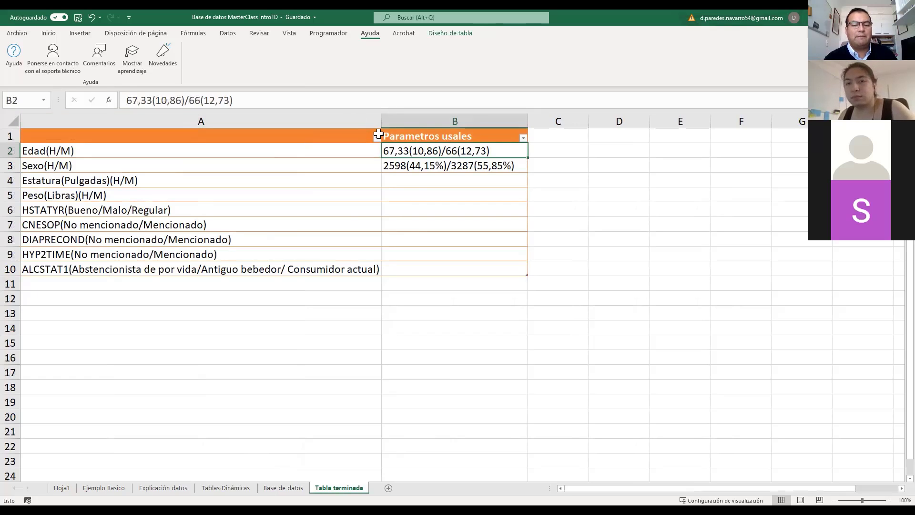
click(412, 191)
click(413, 179)
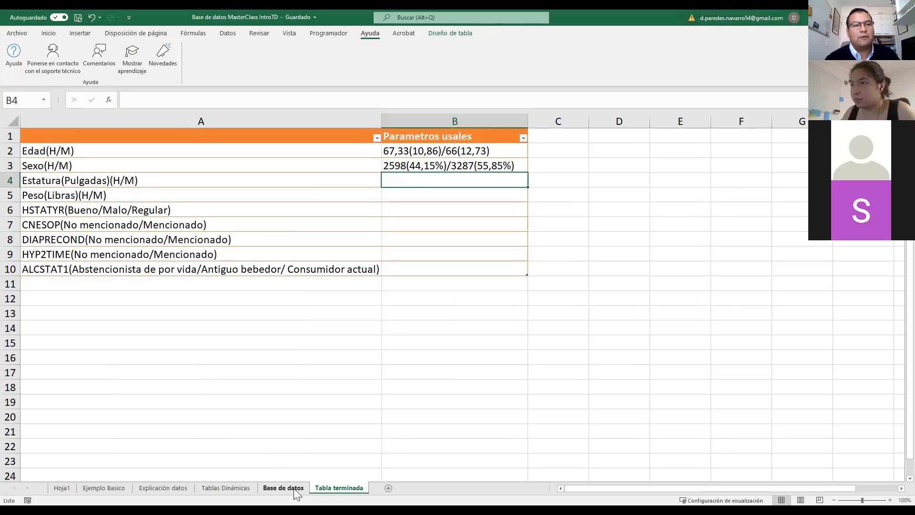
Step: Switch to the Tablas Dinámicas sheet and go to the AGE pivot table at A11
click(226, 487)
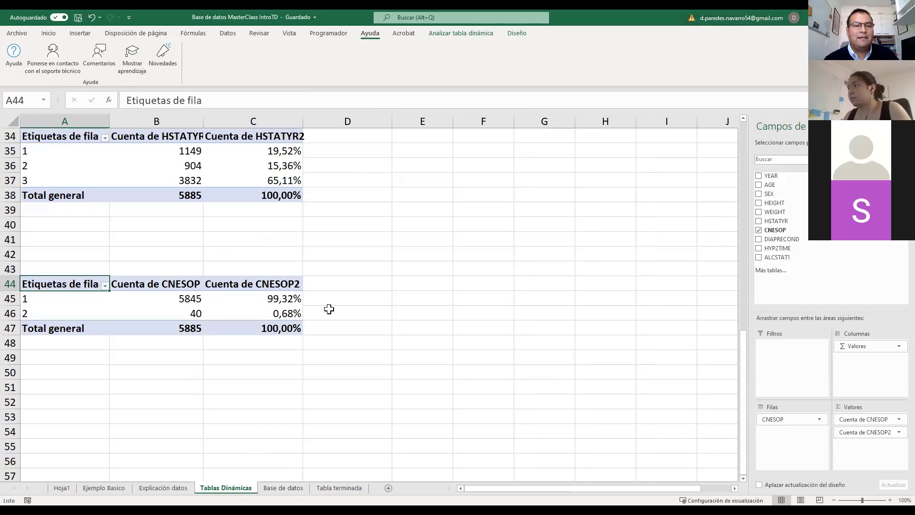
scroll(286, 239, up, 7)
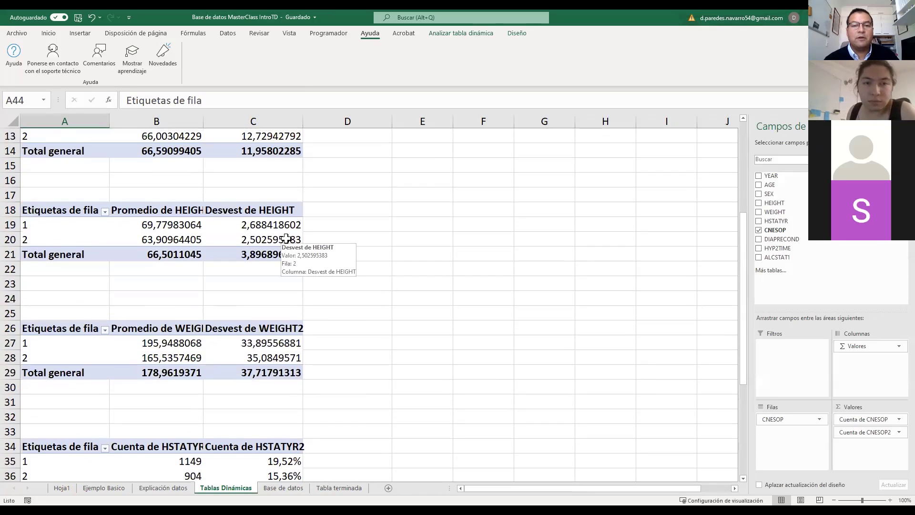
scroll(286, 239, up, 2)
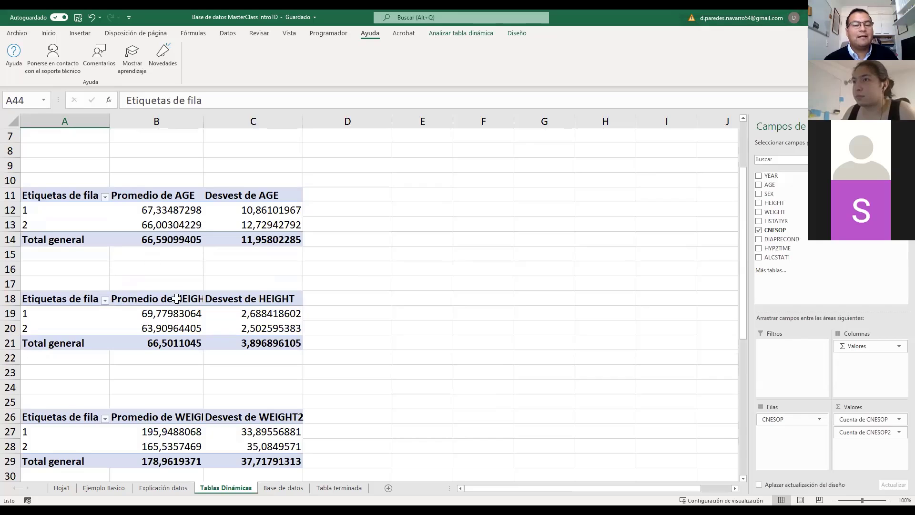
right_click(177, 212)
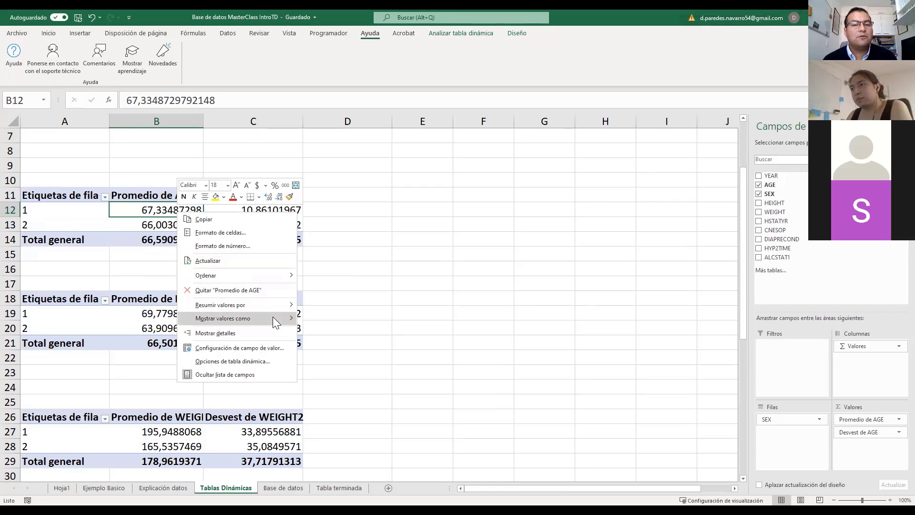
mouse_move(274, 304)
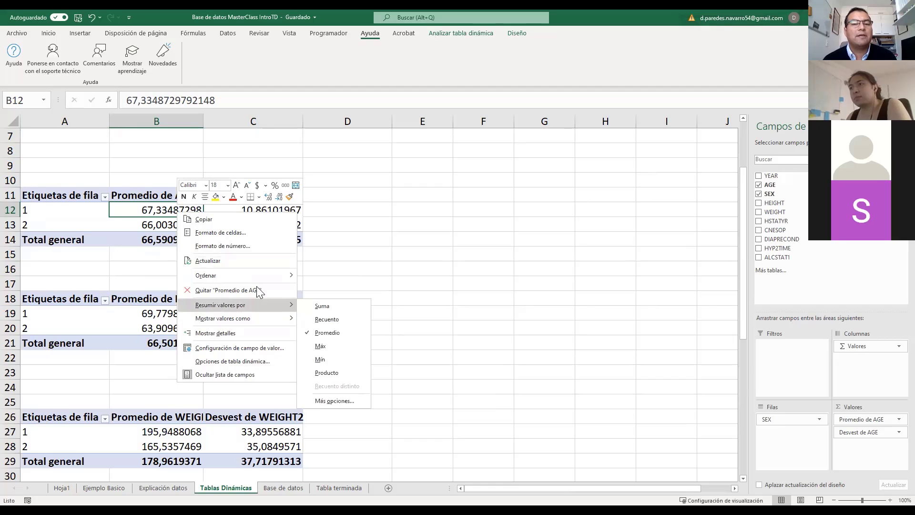
right_click(73, 213)
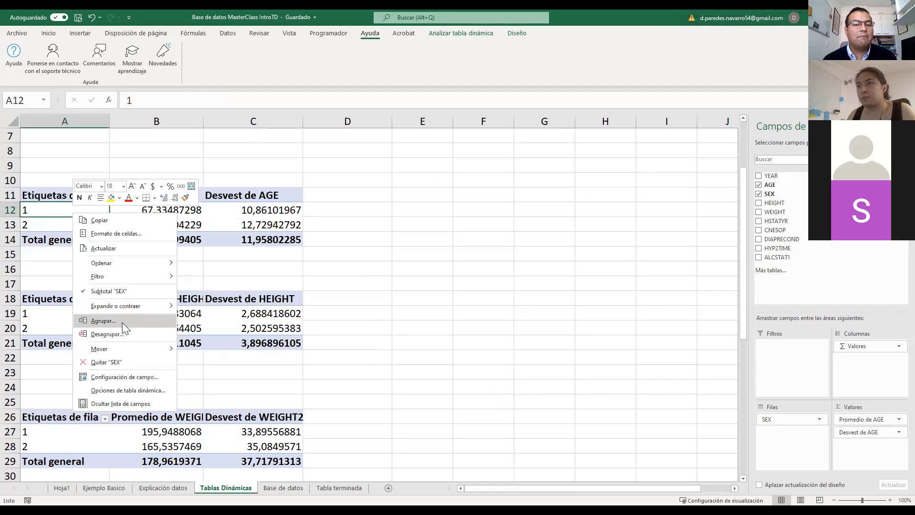
click(124, 320)
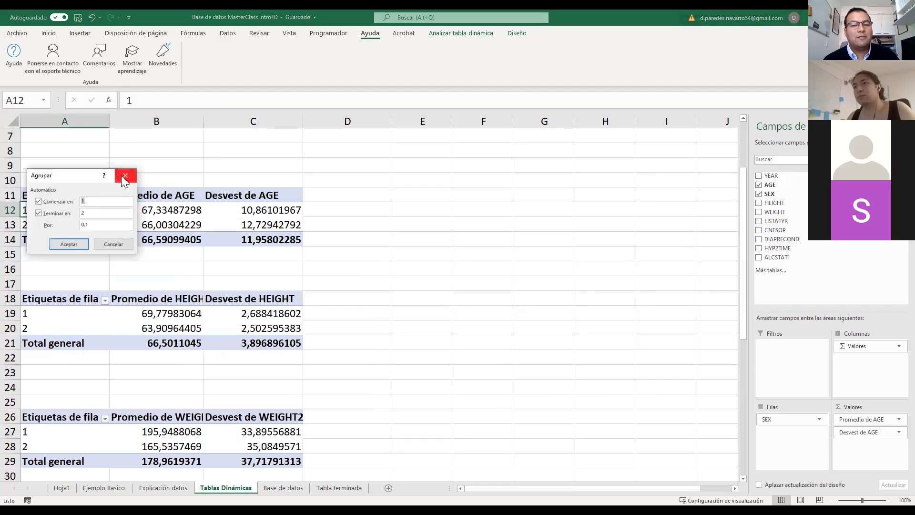
click(124, 178)
right_click(153, 207)
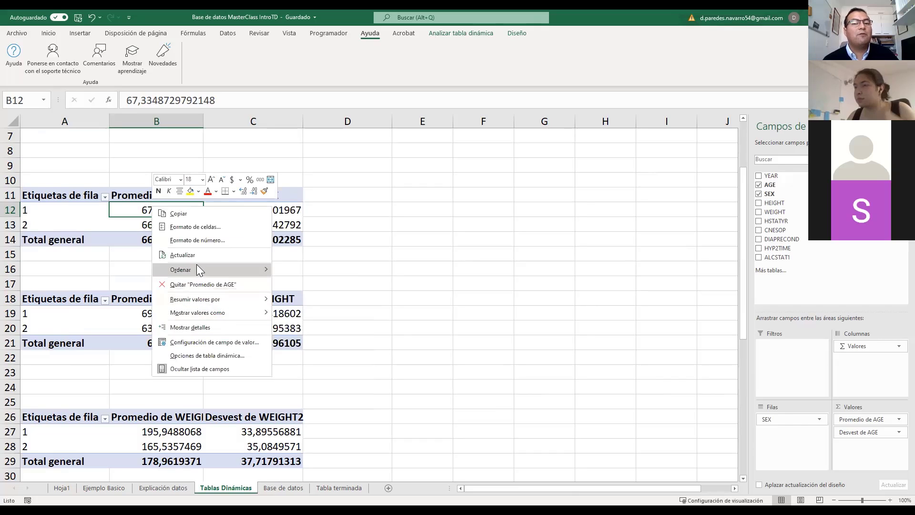
mouse_move(196, 266)
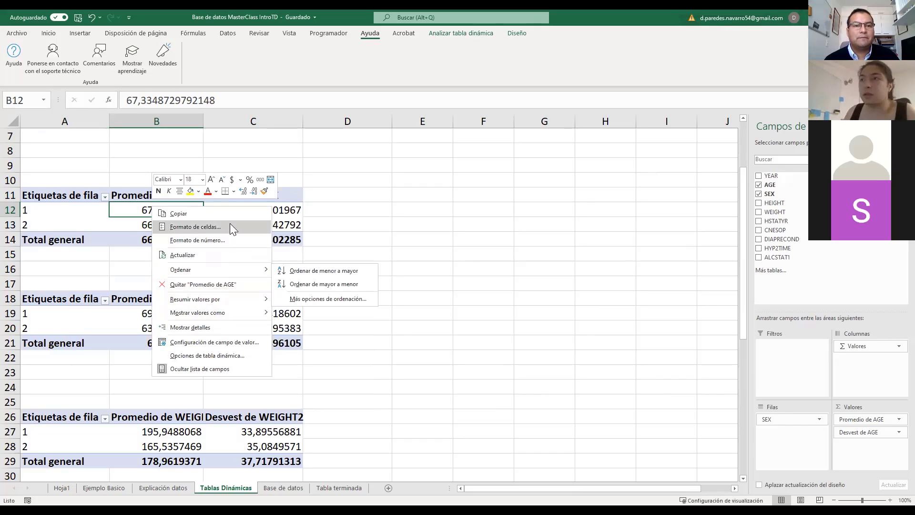
click(339, 310)
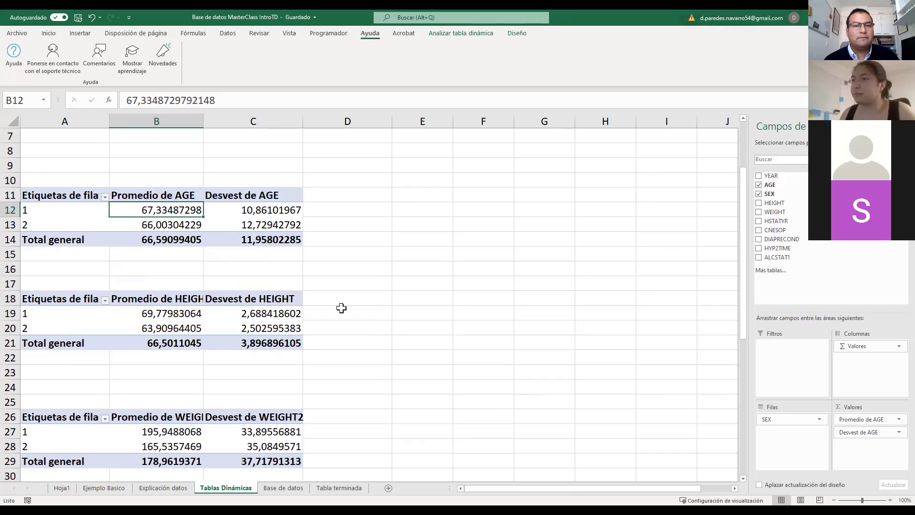
Step: Insert a pivot table from Tabla1 at cell A52 of the existing Tablas Dinámicas sheet, below the CNESOP pivot table
scroll(319, 325, down, 6)
scroll(320, 325, down, 5)
click(36, 310)
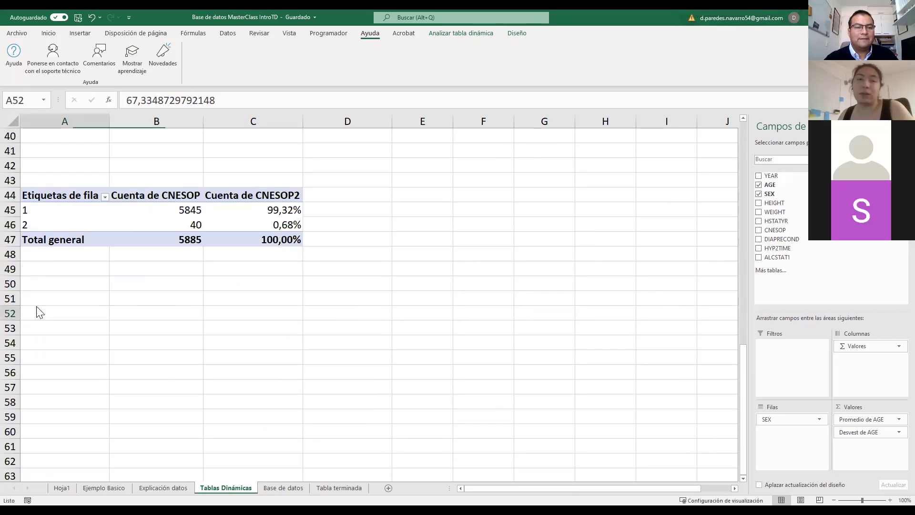
right_click(40, 312)
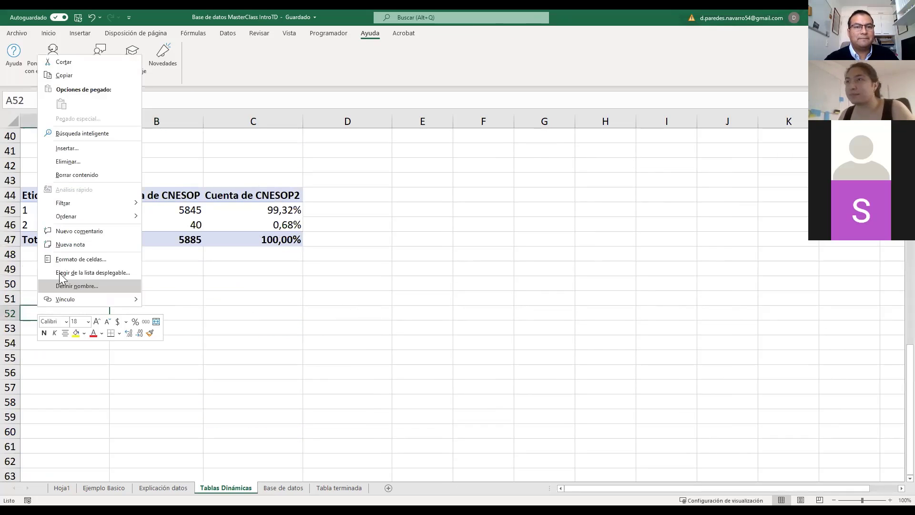
click(42, 308)
click(51, 34)
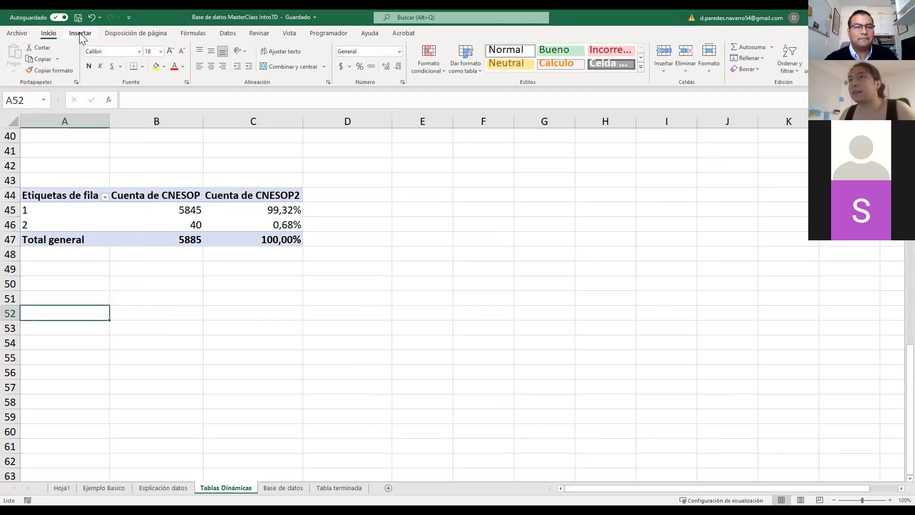
click(80, 34)
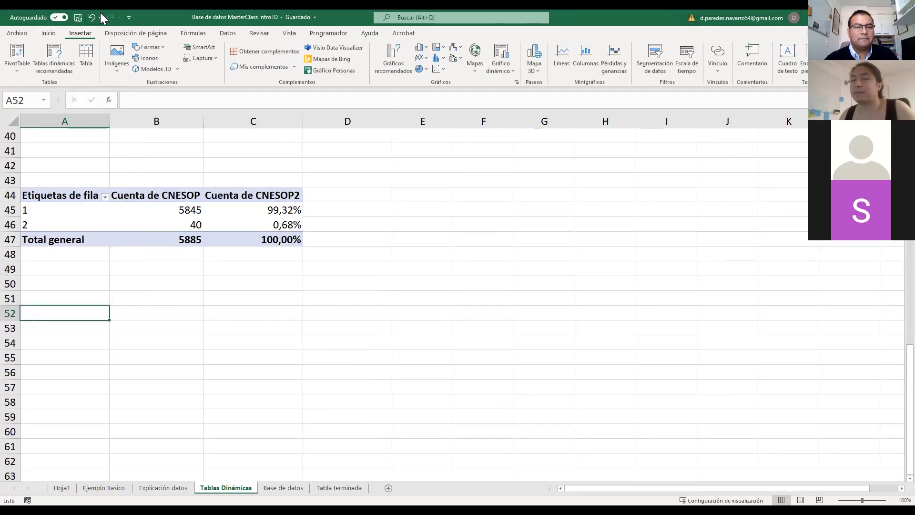
click(19, 53)
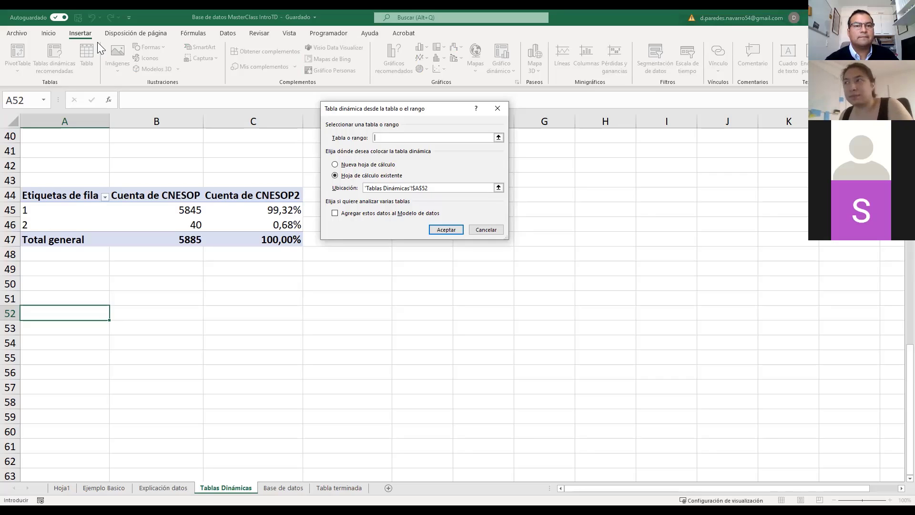
text(T)
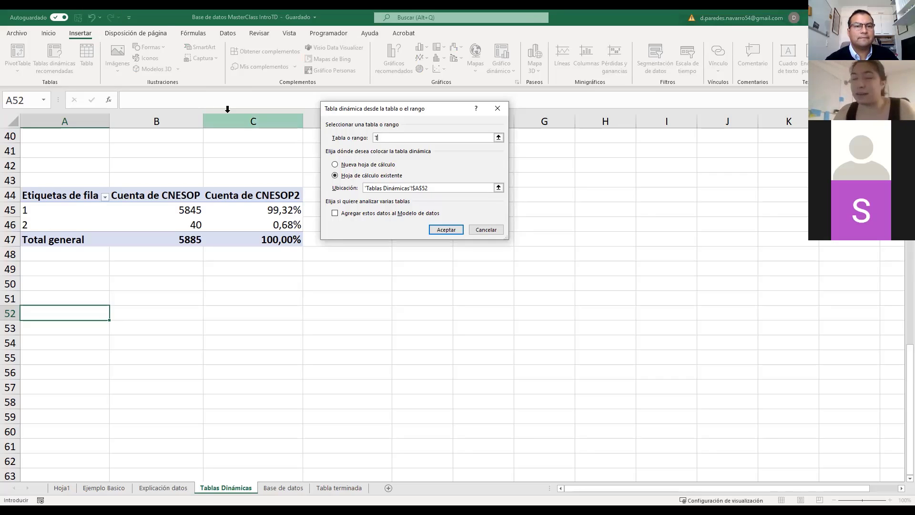
text(abla1)
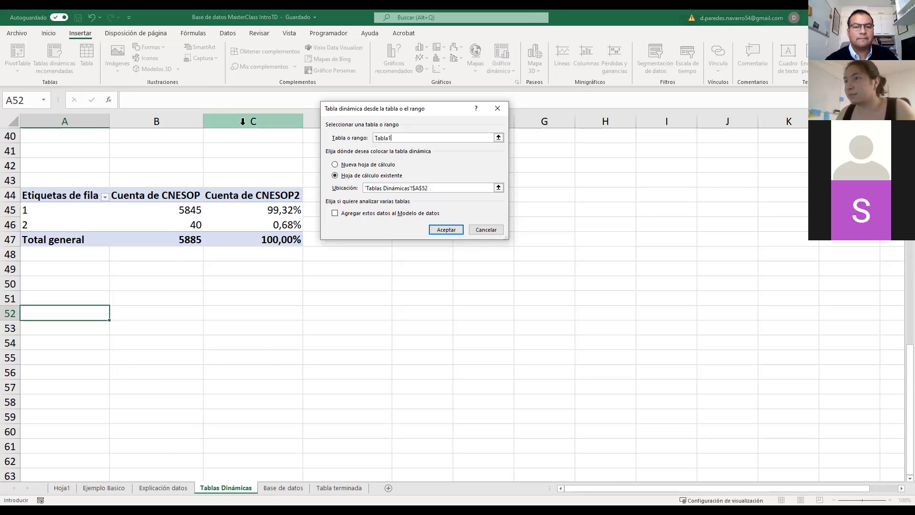
key(Return)
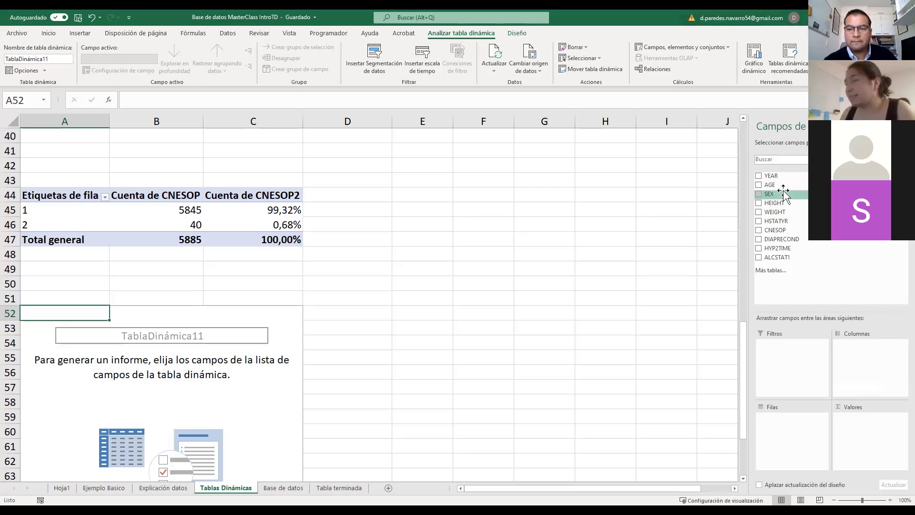
Step: Add AGE to both the rows and the values of the pivot table at A52
drag(782, 186, 793, 436)
scroll(147, 334, down, 8)
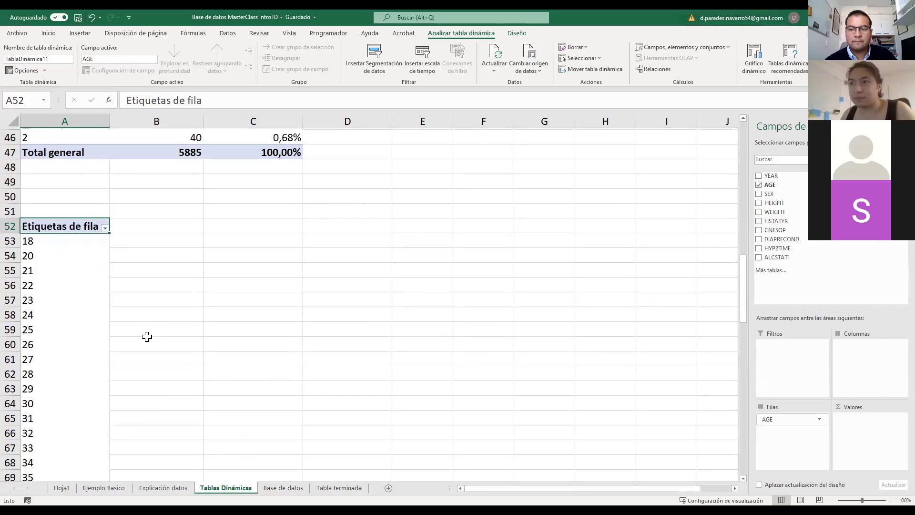
scroll(146, 339, up, 4)
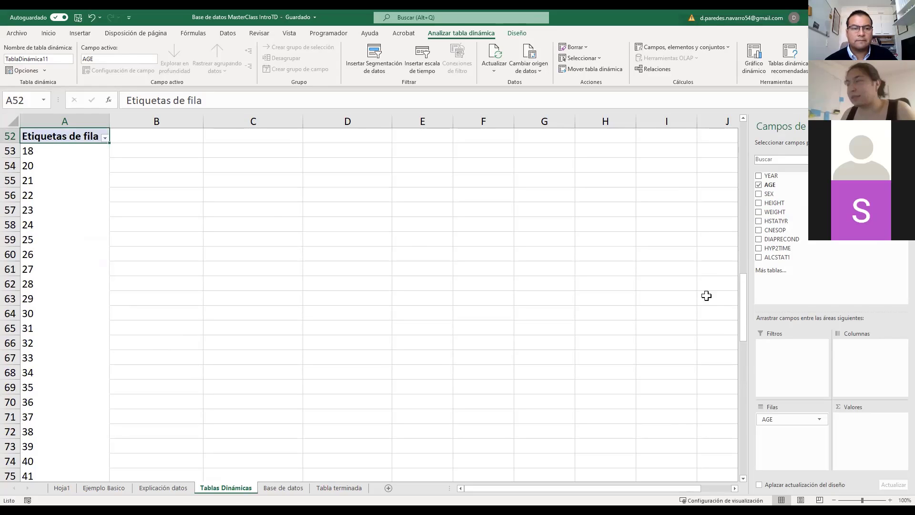
drag(785, 188, 877, 430)
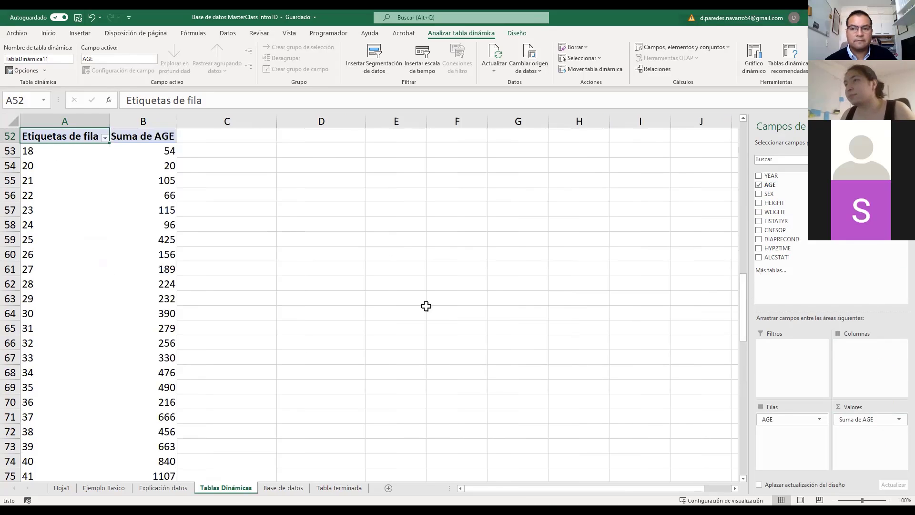
Step: Summarize the AGE value field of the pivot table at A52 by Recuento instead of Suma
scroll(92, 244, down, 3)
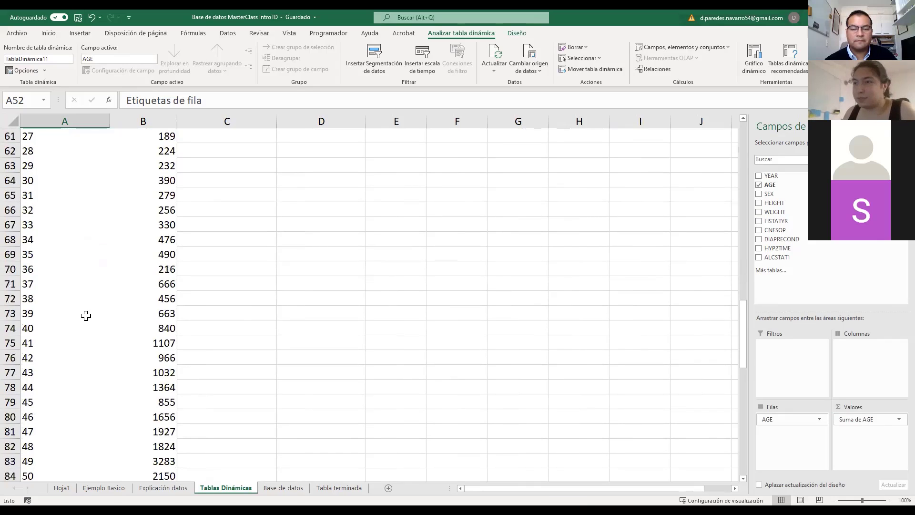
scroll(86, 314, down, 11)
click(879, 419)
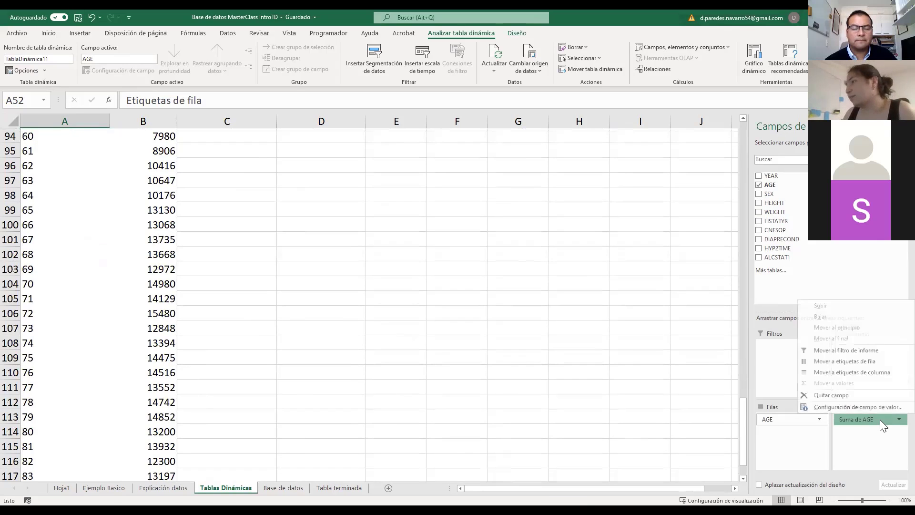
click(881, 418)
click(235, 121)
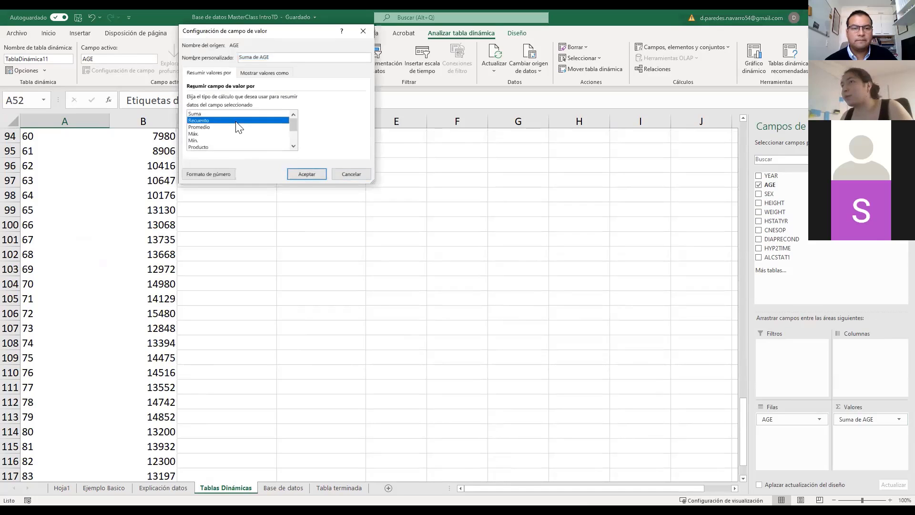
click(307, 173)
scroll(230, 402, up, 11)
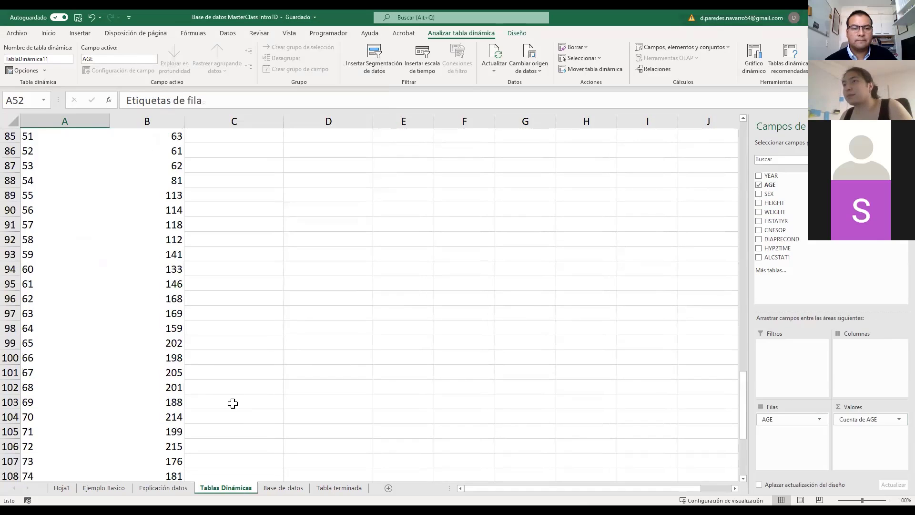
scroll(199, 295, up, 4)
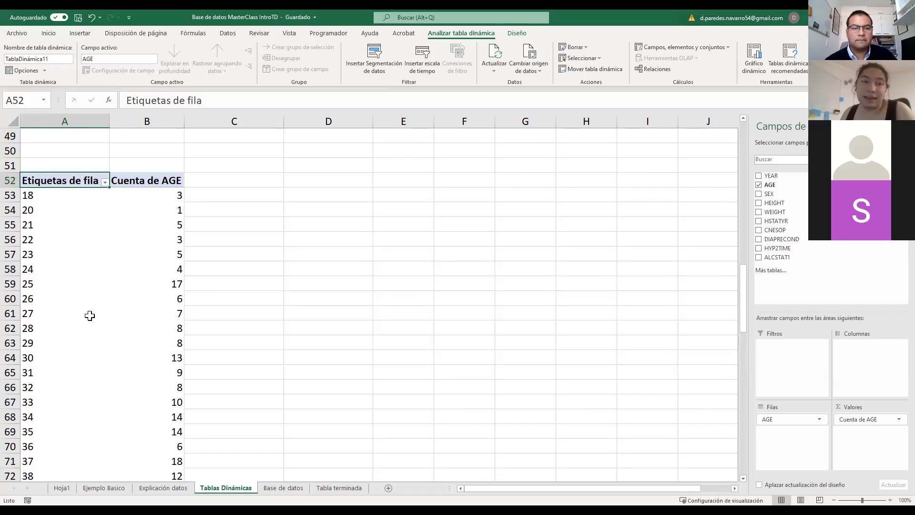
right_click(69, 233)
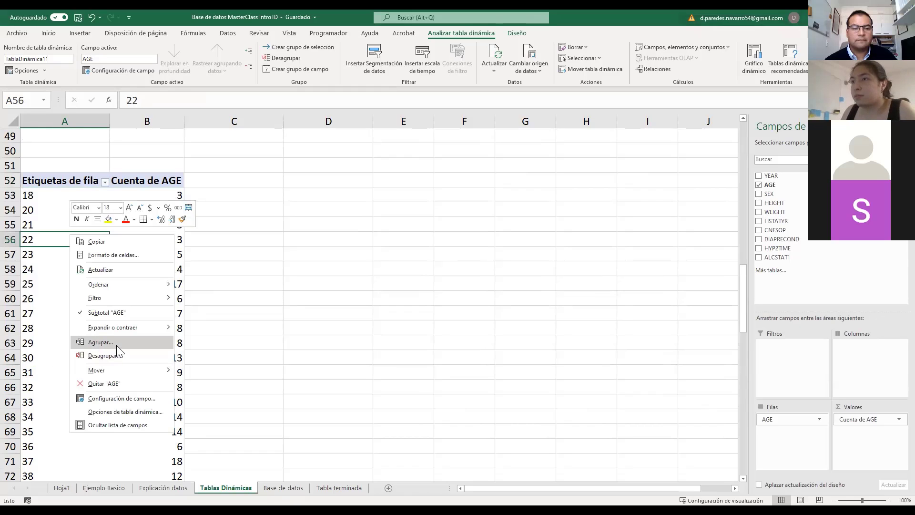
click(116, 343)
click(128, 196)
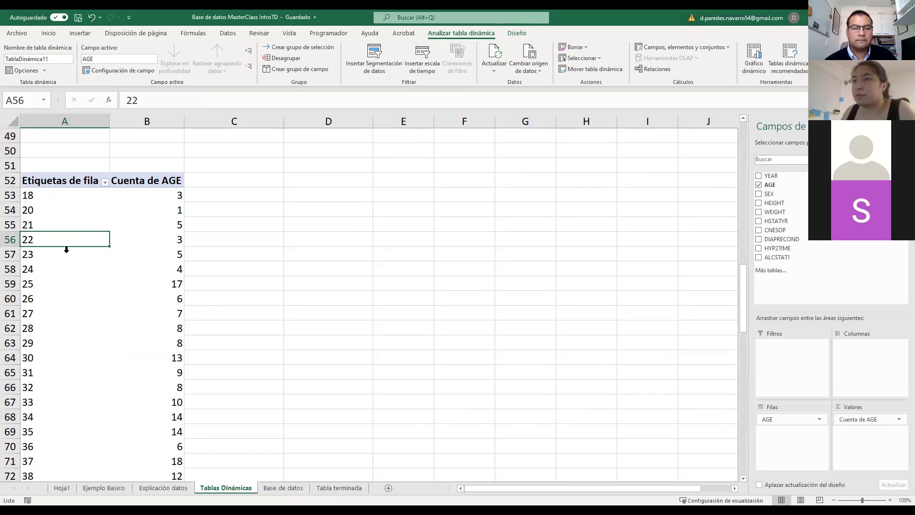
Step: Group the AGE row labels of the pivot table at A52 from 18 to 84 by 10 and check the resulting intervals
right_click(69, 254)
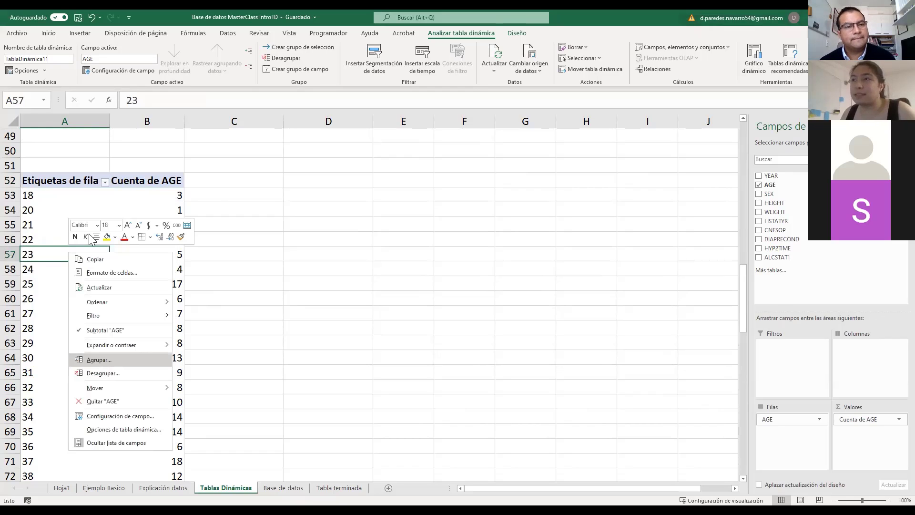
click(98, 359)
click(88, 252)
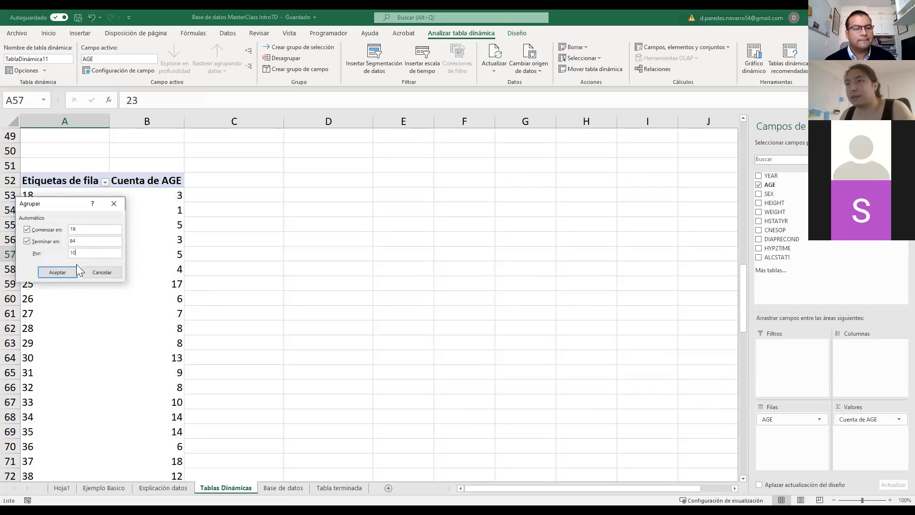
click(67, 275)
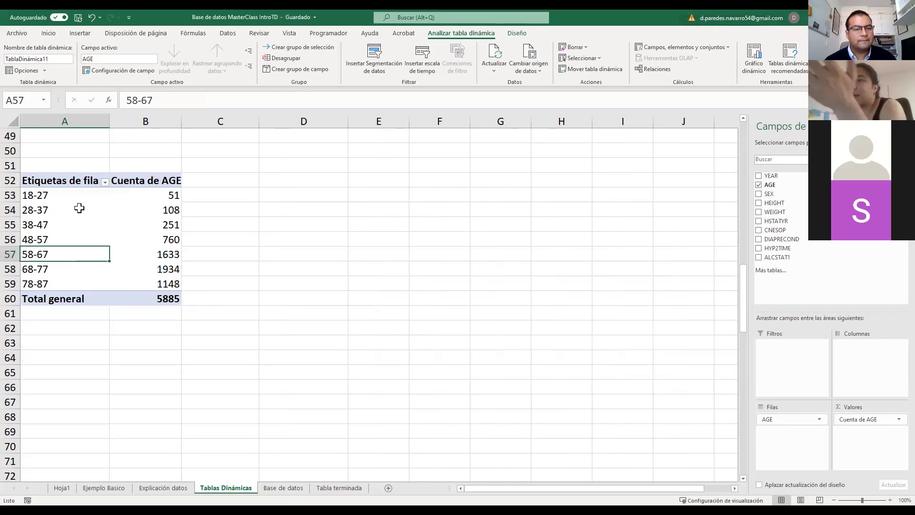
drag(51, 196, 51, 286)
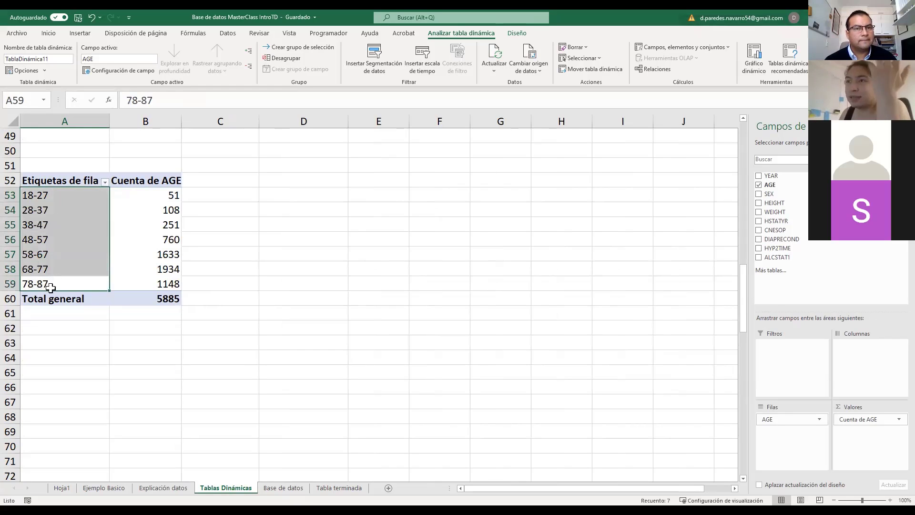
click(70, 200)
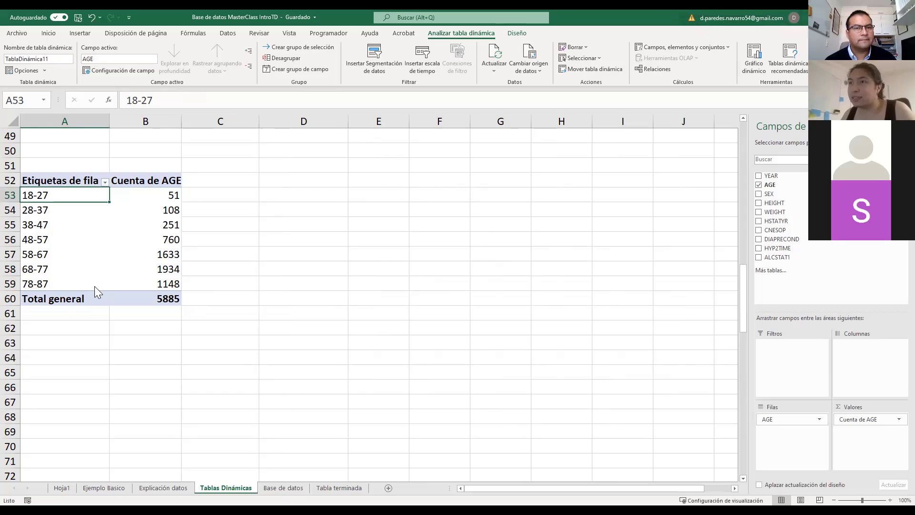
Step: Ungroup the AGE row labels of the pivot table at A52
right_click(56, 214)
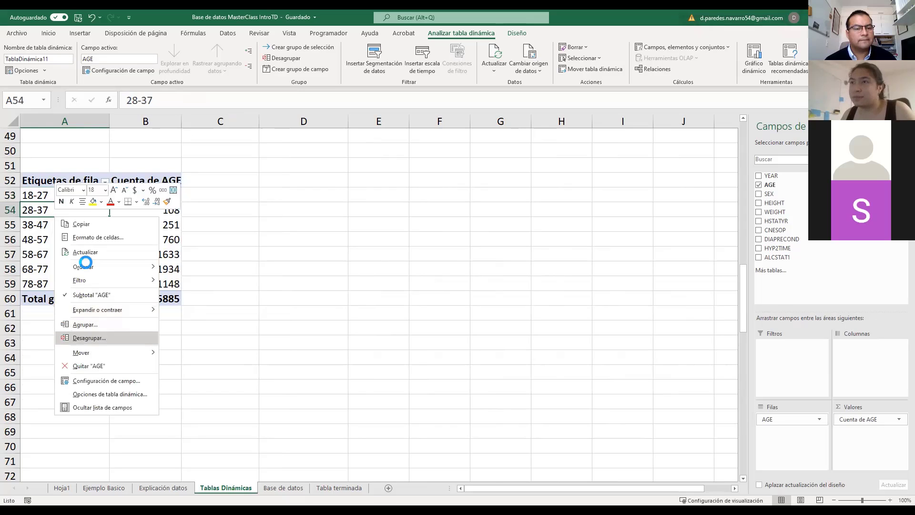
click(101, 336)
right_click(84, 248)
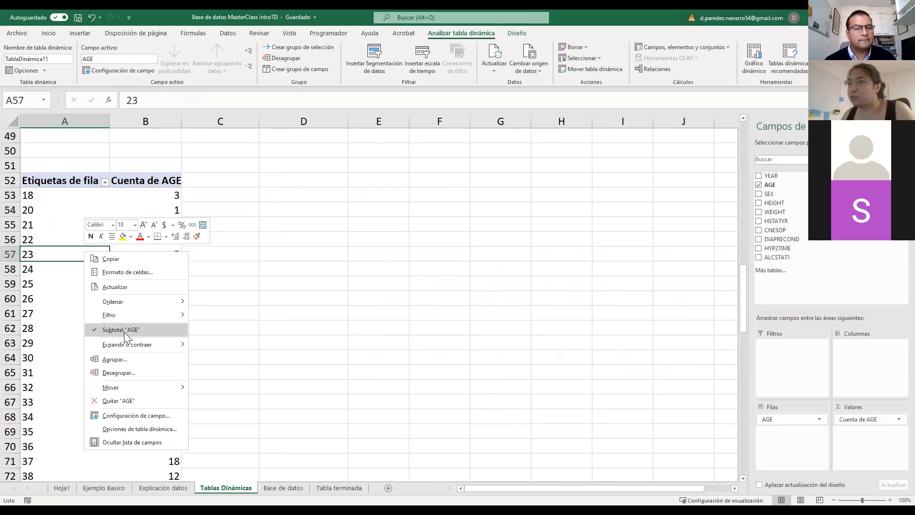
click(123, 331)
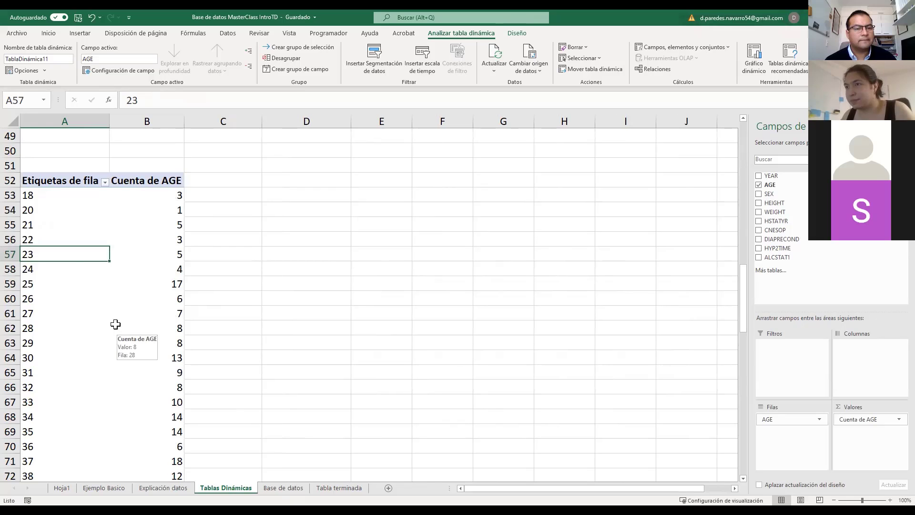
right_click(76, 258)
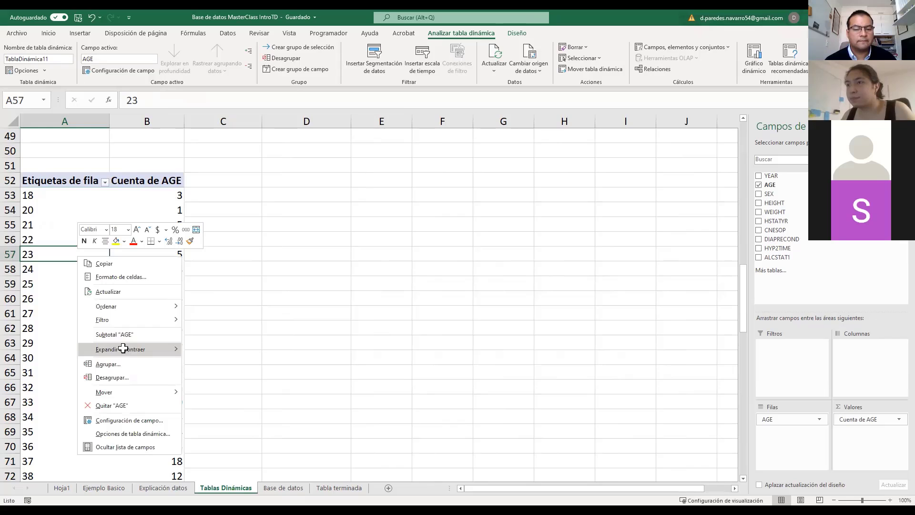
Step: Group the AGE row labels of the pivot table at A52 from 40 to 84 by 10 and check the resulting intervals
scroll(224, 364, down, 3)
scroll(153, 349, up, 3)
scroll(69, 271, down, 2)
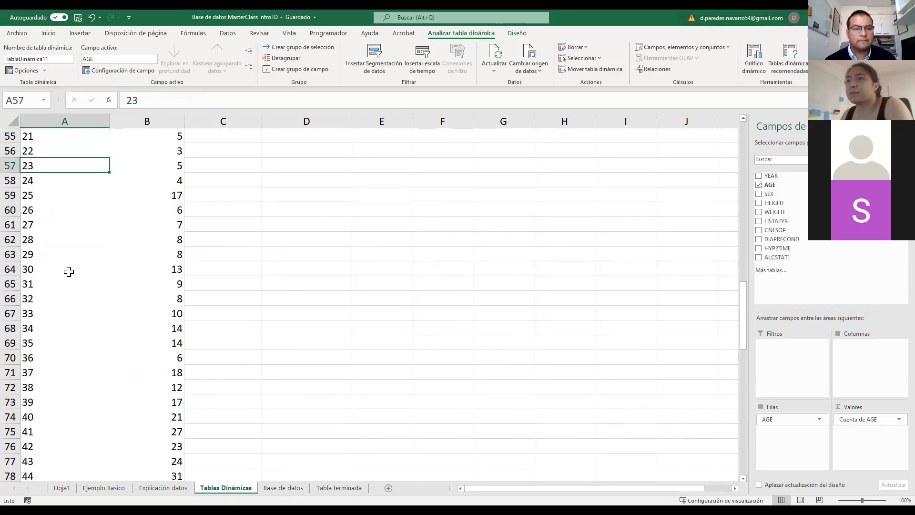
right_click(69, 272)
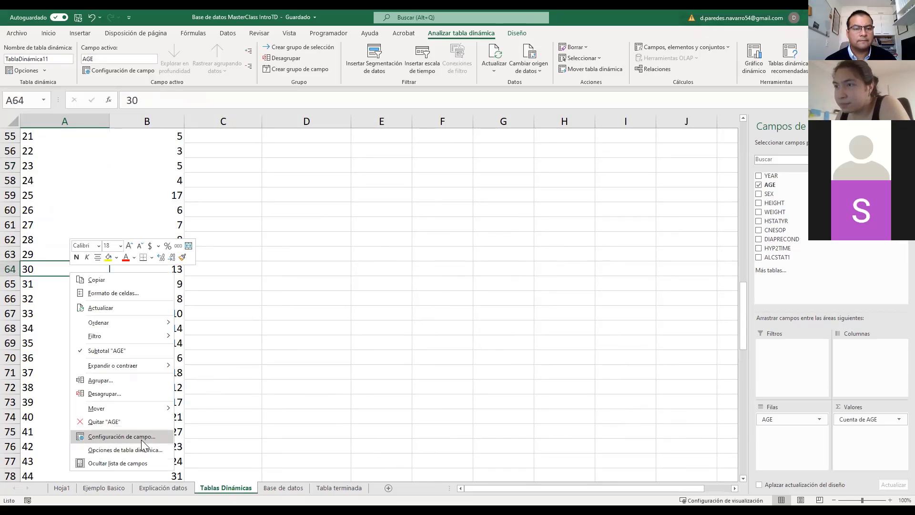
click(122, 378)
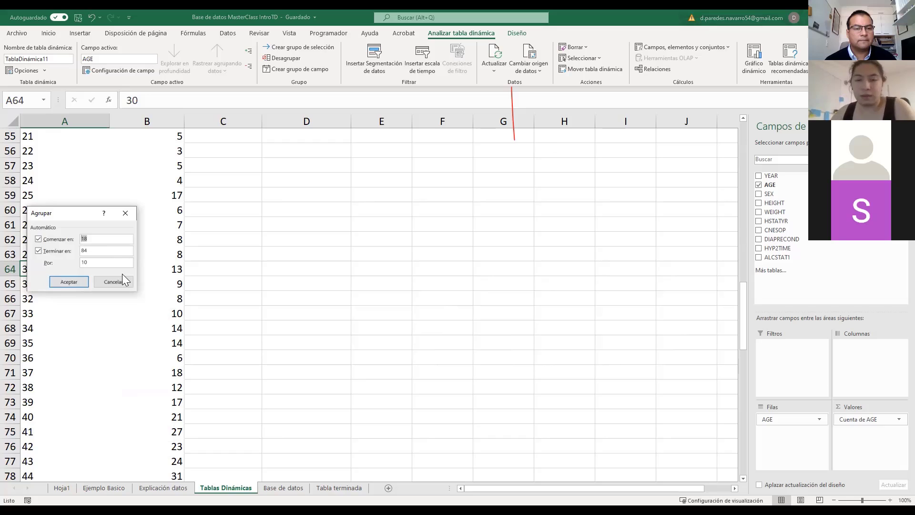
text(40)
key(Return)
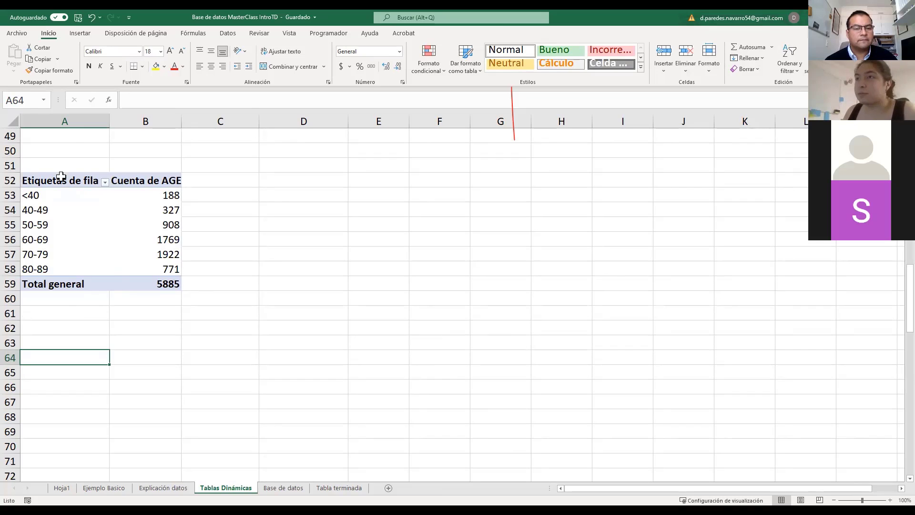
click(28, 210)
click(50, 239)
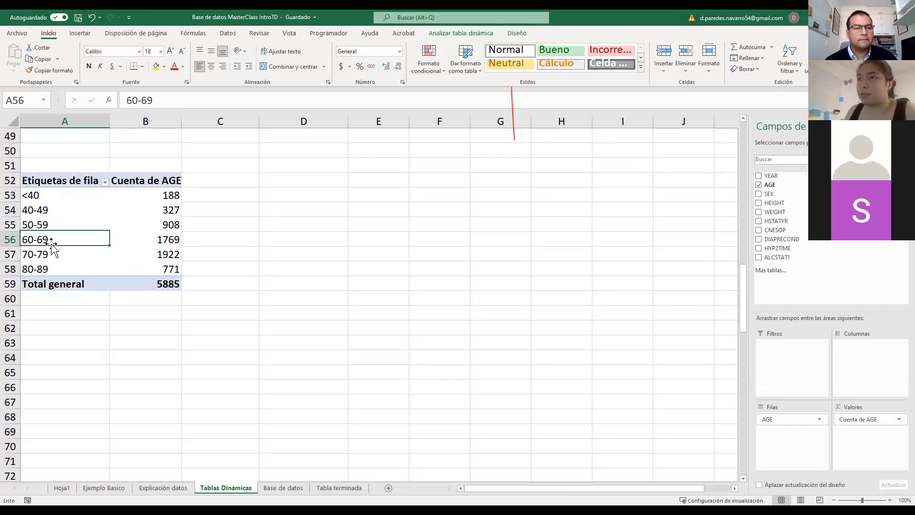
click(38, 195)
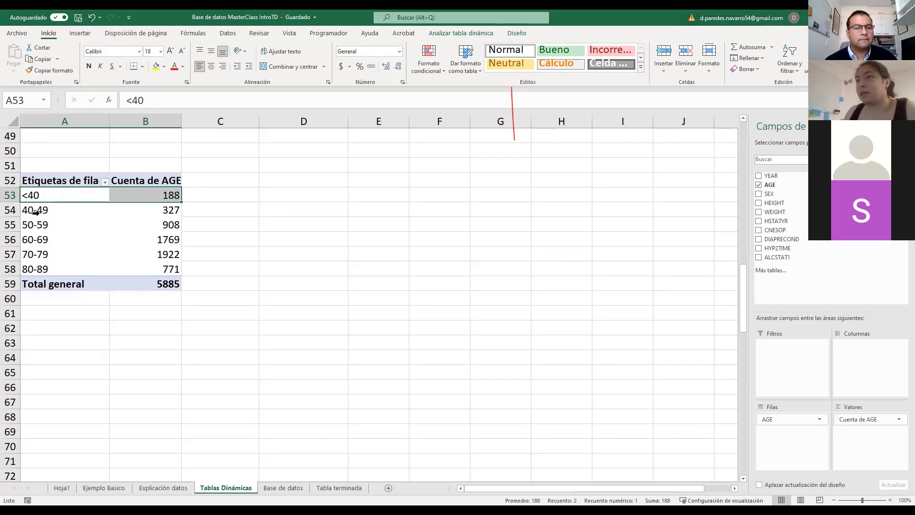
click(35, 210)
click(37, 255)
click(40, 270)
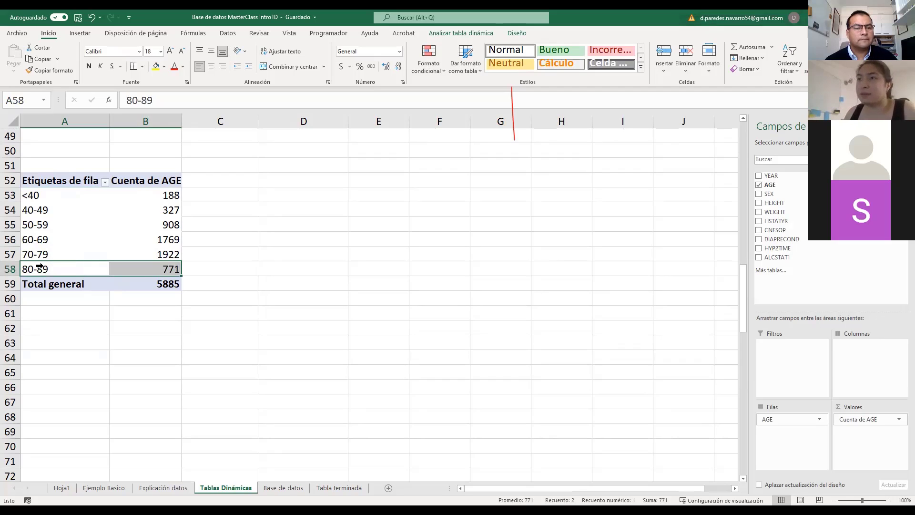
Step: Set the end of the AGE grouping in the pivot table at A52 to 80
right_click(44, 268)
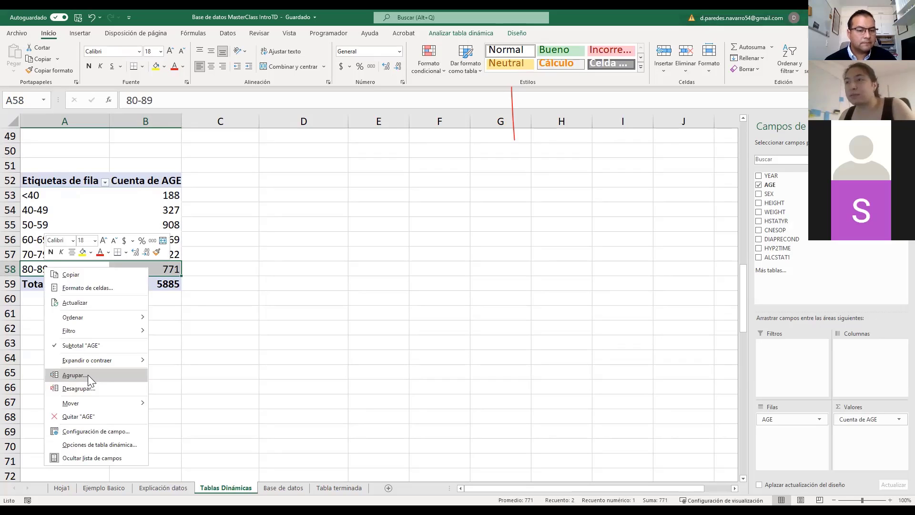
click(75, 375)
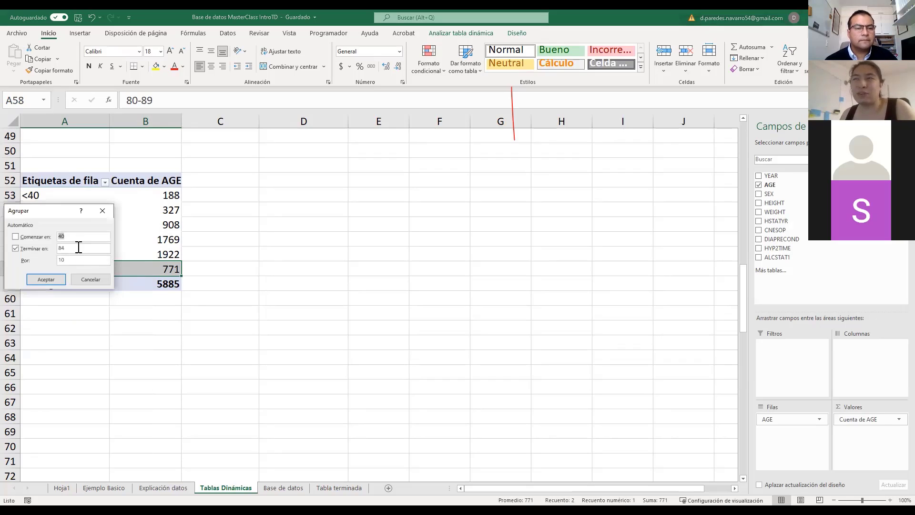
click(78, 248)
key(BackSpace)
text(0)
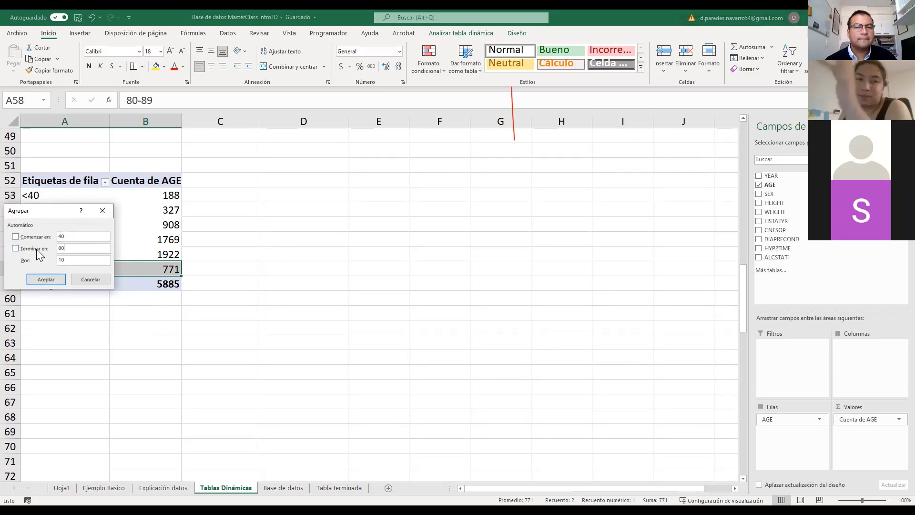
click(46, 281)
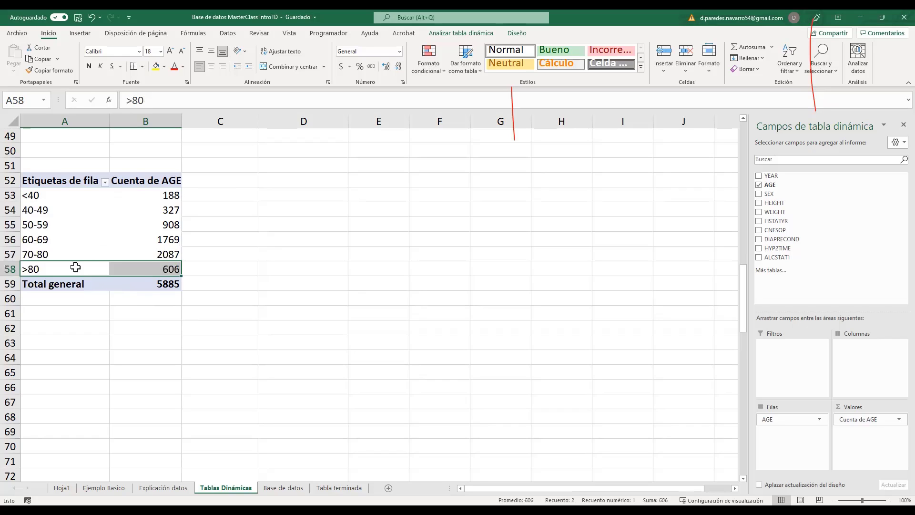
Step: Restore the automatic start and end limits in the AGE grouping settings
right_click(76, 268)
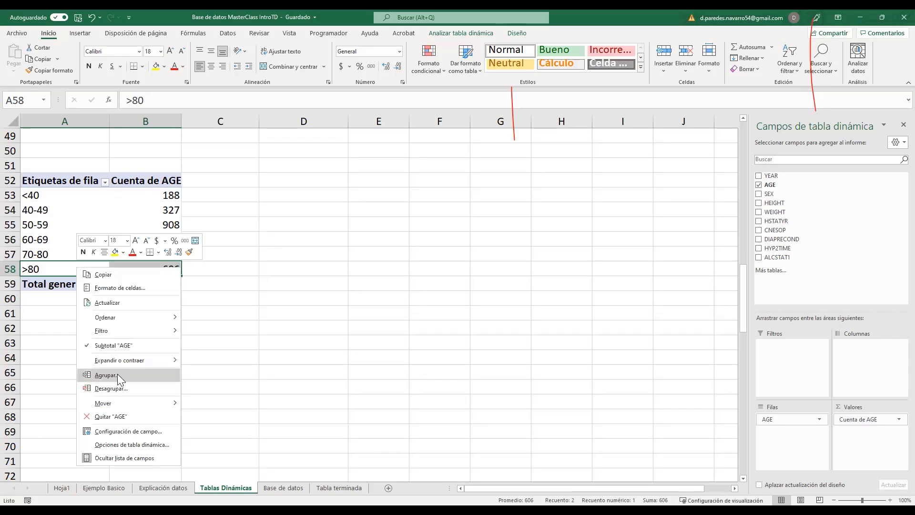
click(117, 374)
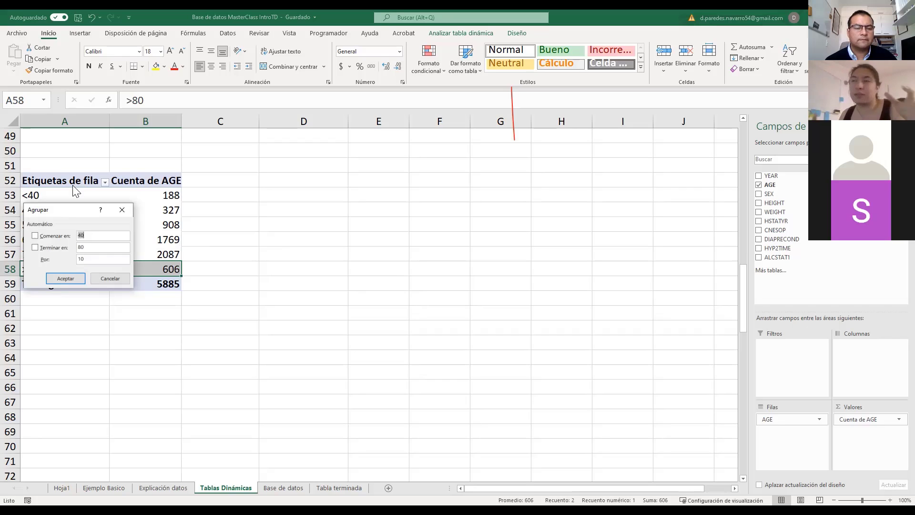
click(34, 235)
click(35, 247)
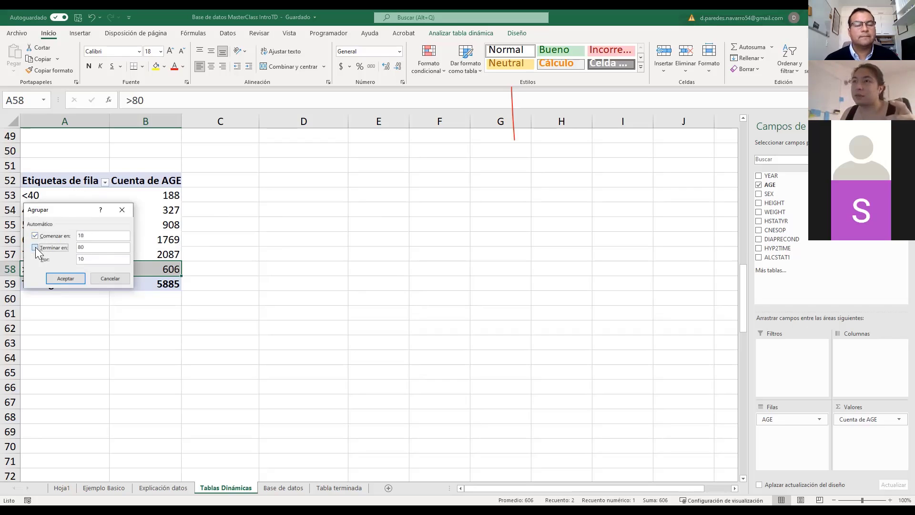
click(89, 235)
key(BackSpace)
key(BackSpace)
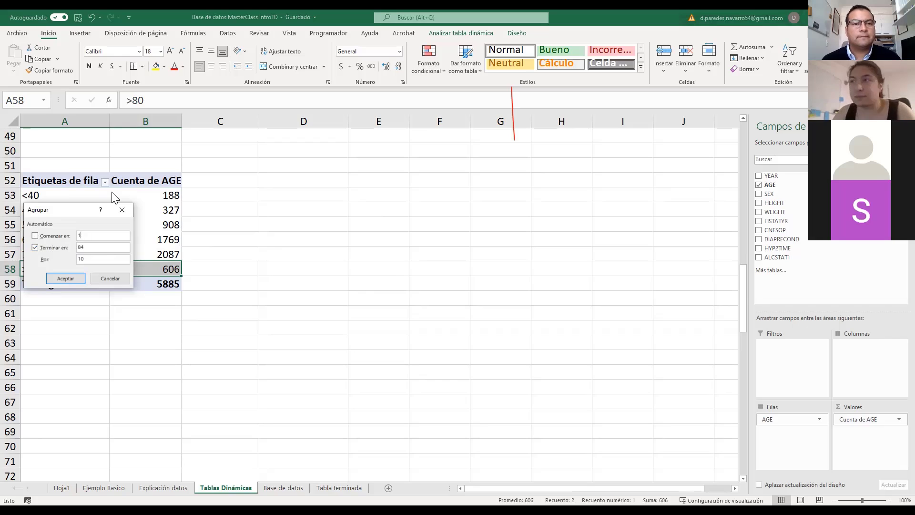
text(40)
click(67, 235)
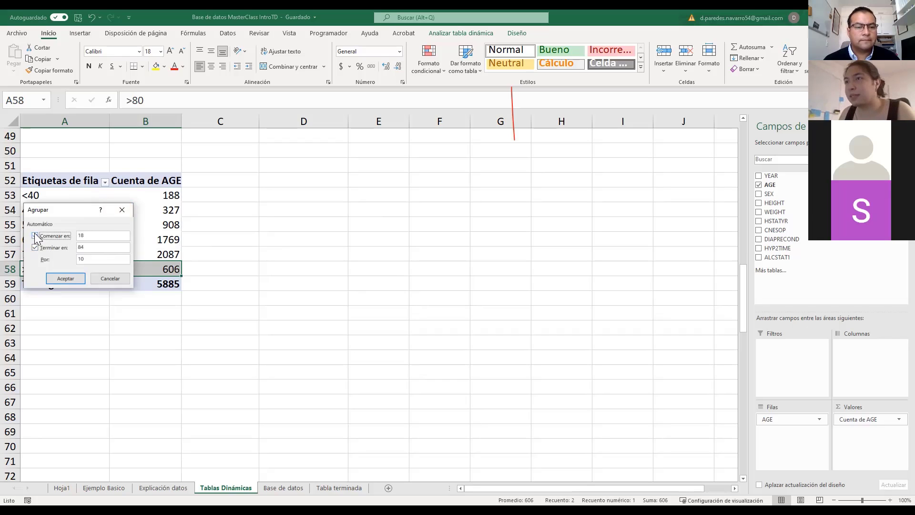
click(66, 235)
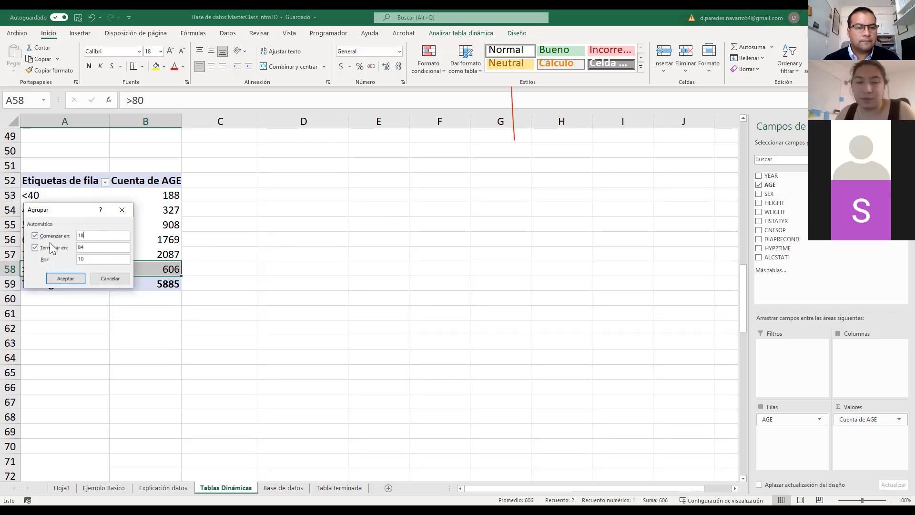
Step: Set the AGE grouping to start at 40 and end at 80 by 10, and apply it to the pivot table
text(40)
key(BackSpace)
key(BackSpace)
key(BackSpace)
key(BackSpace)
text(40)
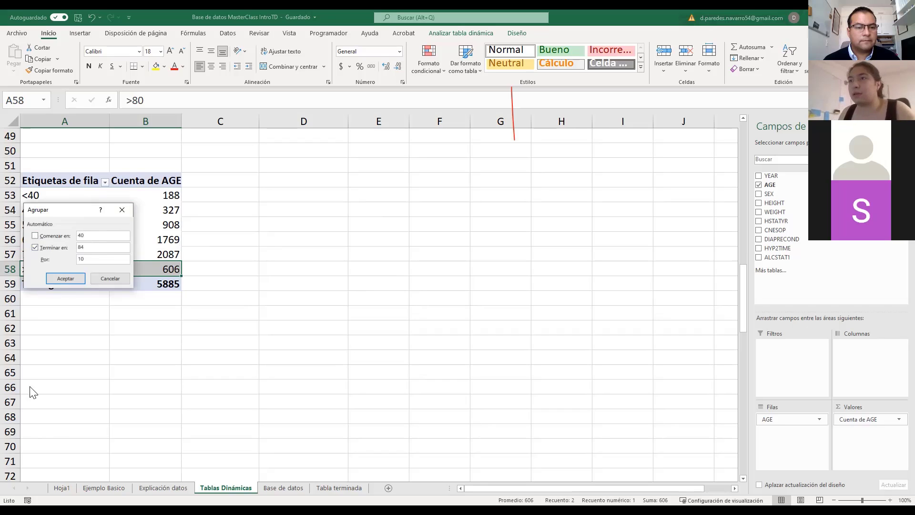
click(94, 248)
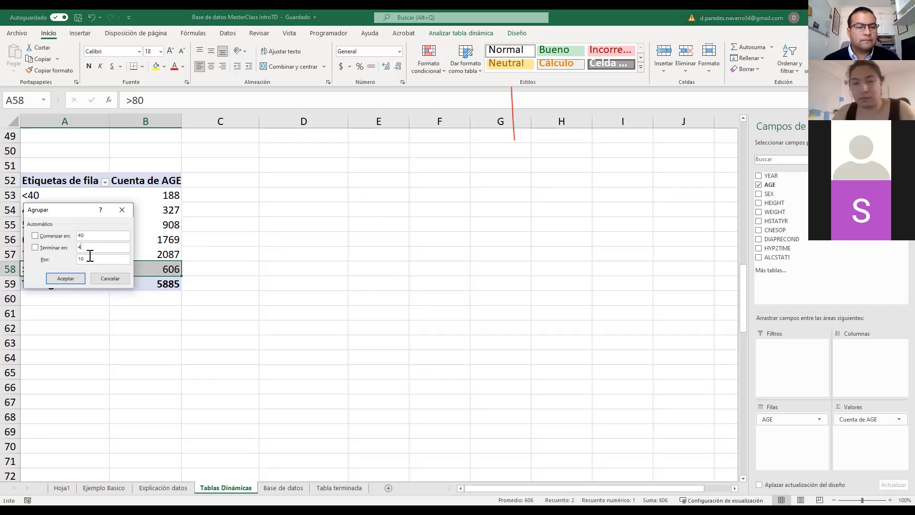
key(BackSpace)
text(80)
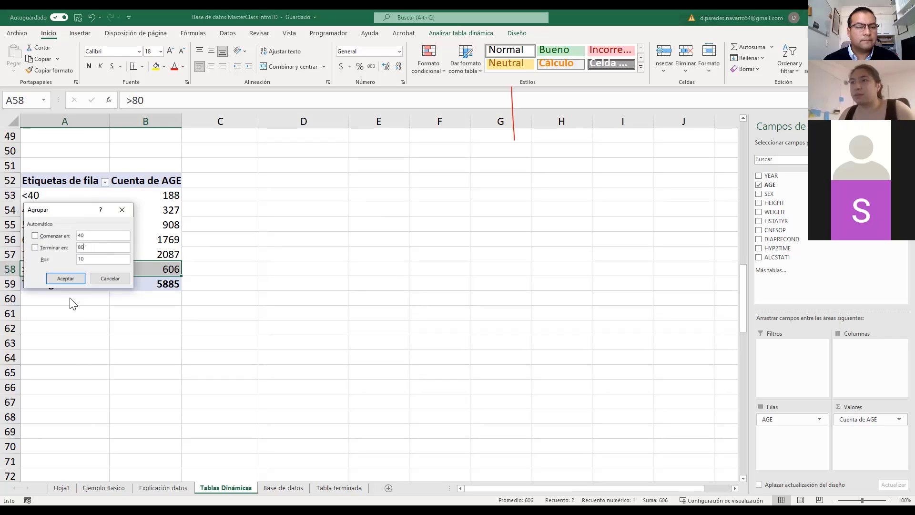
click(66, 277)
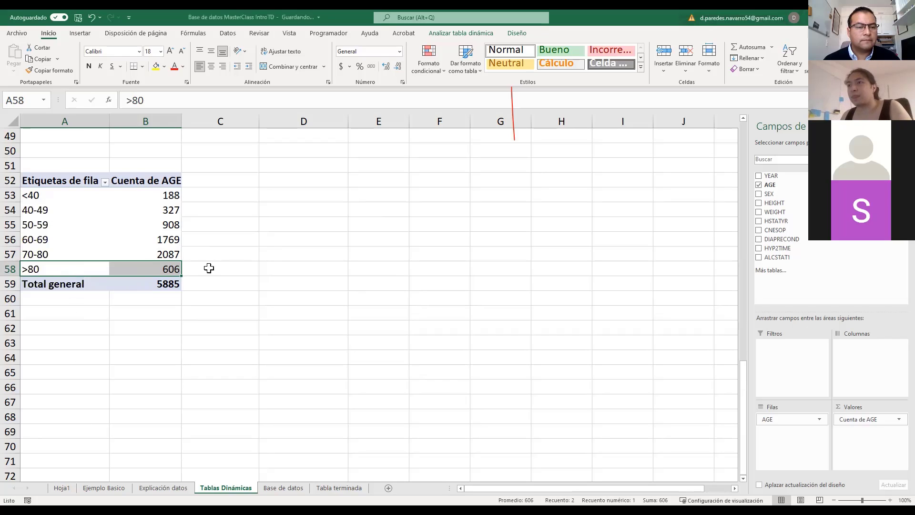
Step: Insert a clustered column (Columnas agrupadas) pivot chart of the AGE interval counts from the pivot table at A52
click(90, 210)
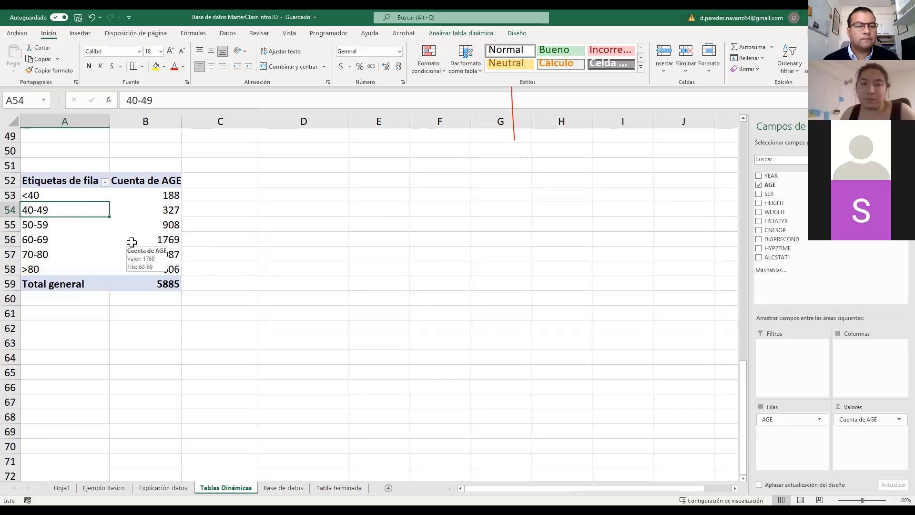
click(79, 32)
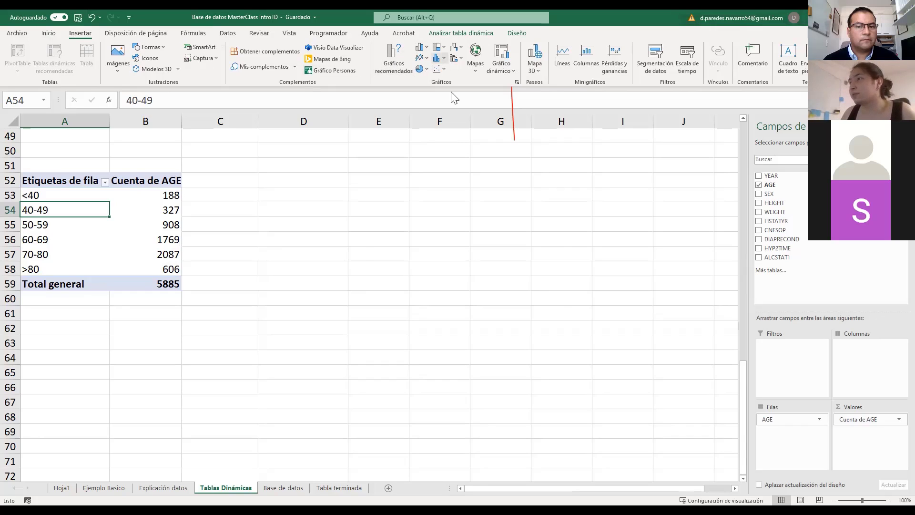
click(532, 300)
drag(143, 227, 153, 240)
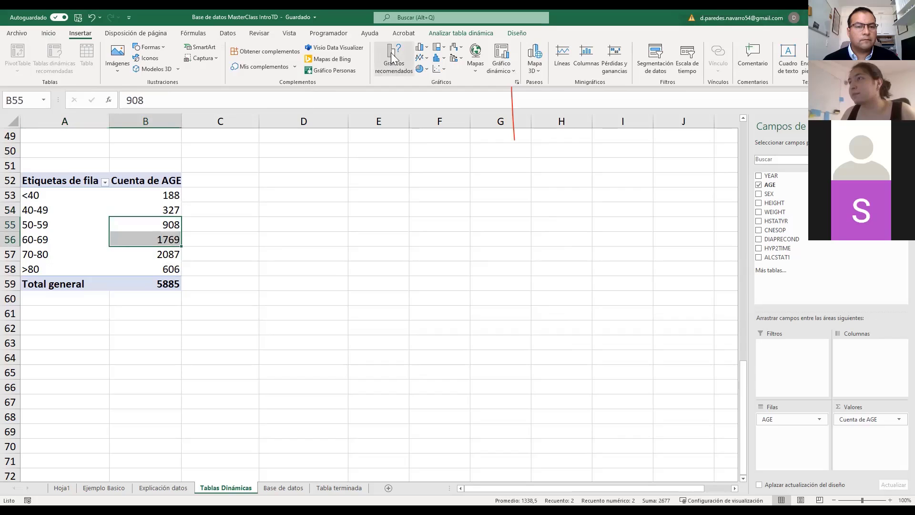
click(391, 65)
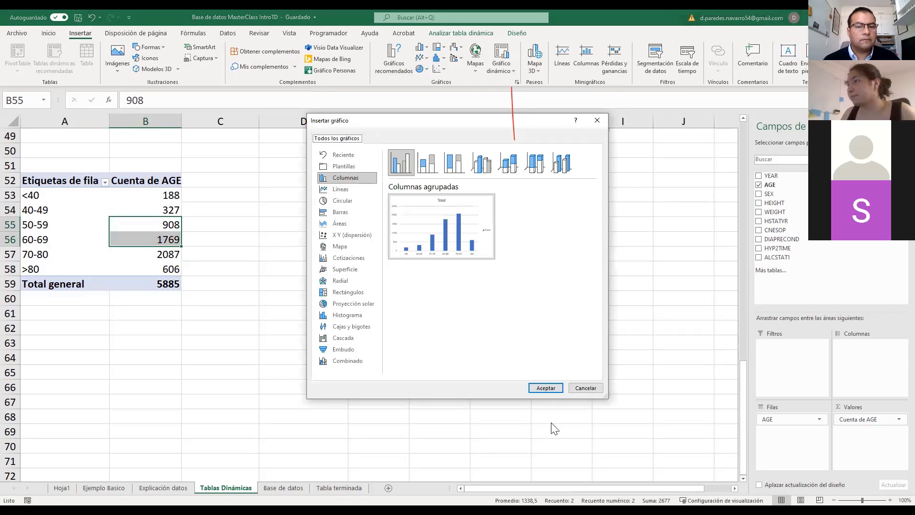
click(548, 388)
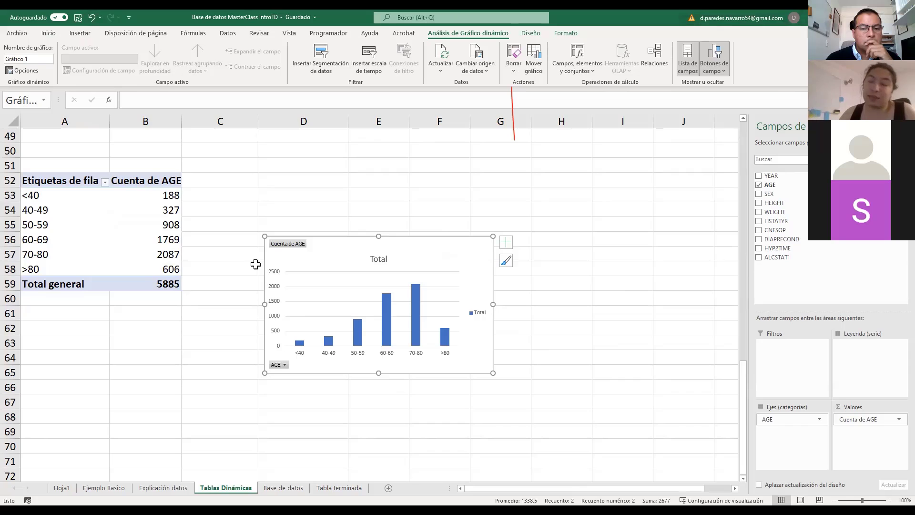
scroll(245, 265, up, 4)
drag(67, 253, 67, 269)
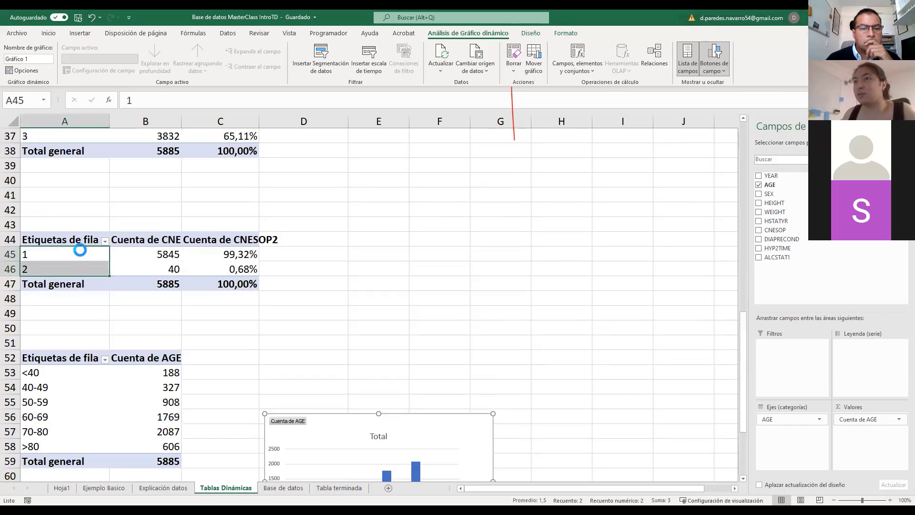
click(94, 396)
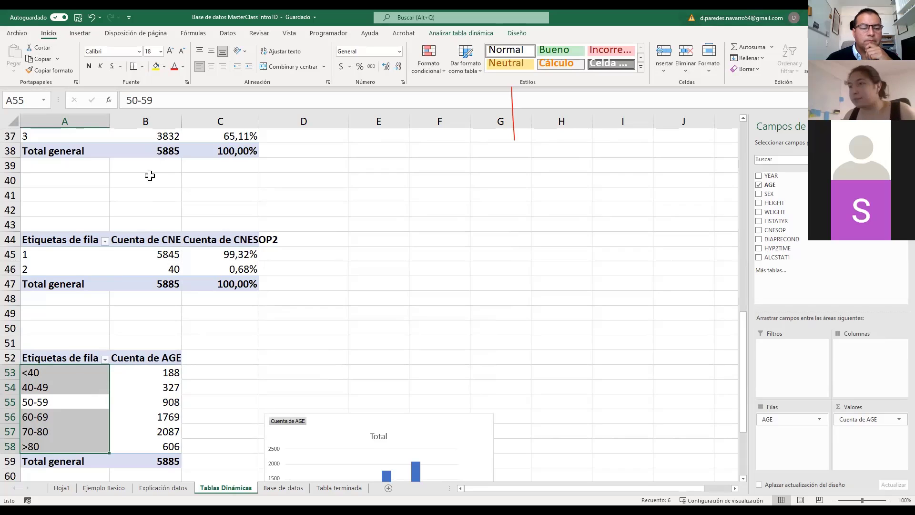
scroll(149, 176, down, 2)
click(267, 272)
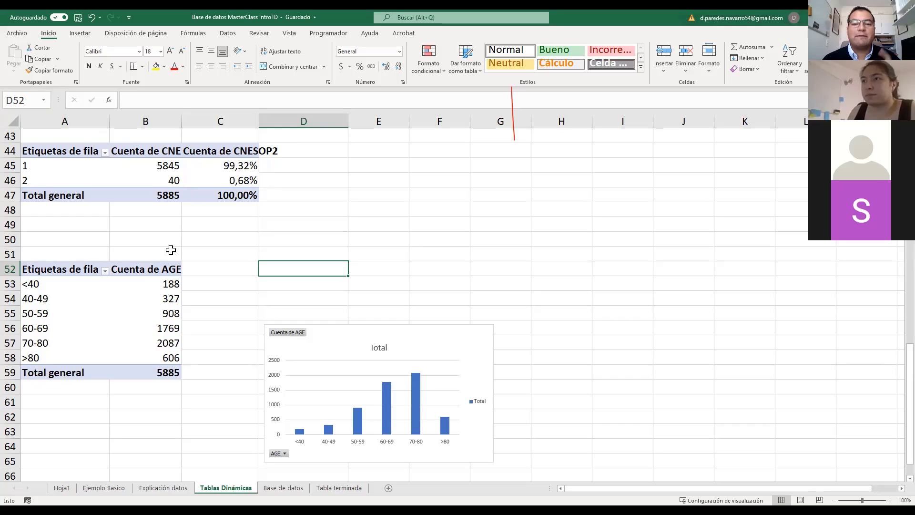
Step: Add SEX to the rows of the pivot table at A52 and nest AGE beneath it
click(101, 312)
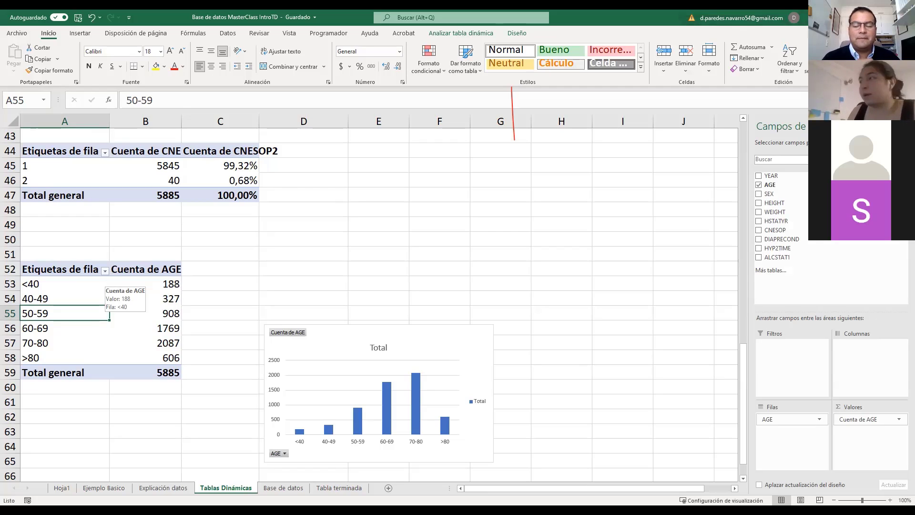
drag(769, 194, 797, 434)
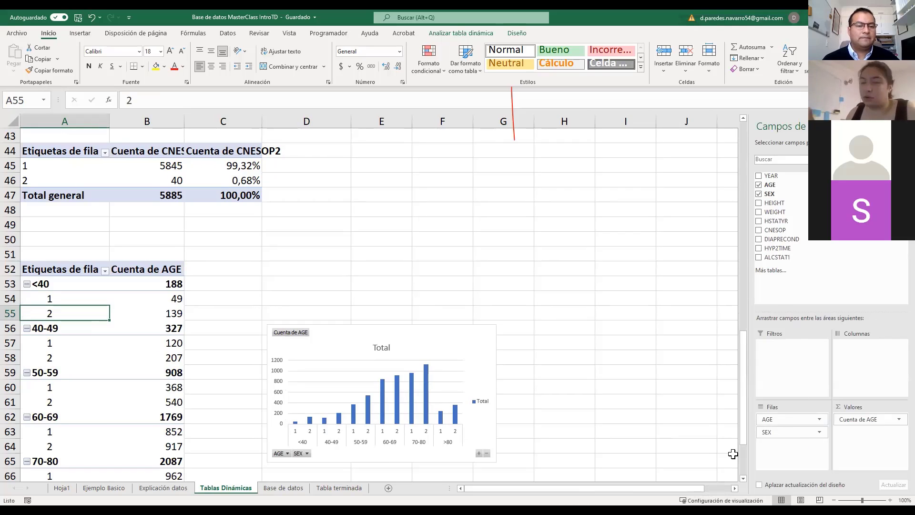
drag(780, 418, 790, 458)
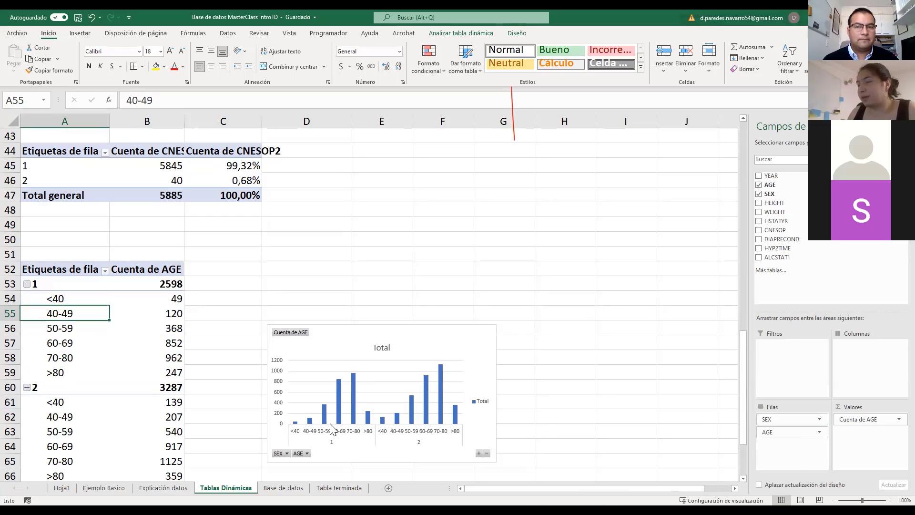
Step: Nest SEX beneath AGE in the rows of the pivot table at A52 and delete its column chart
drag(762, 419, 802, 450)
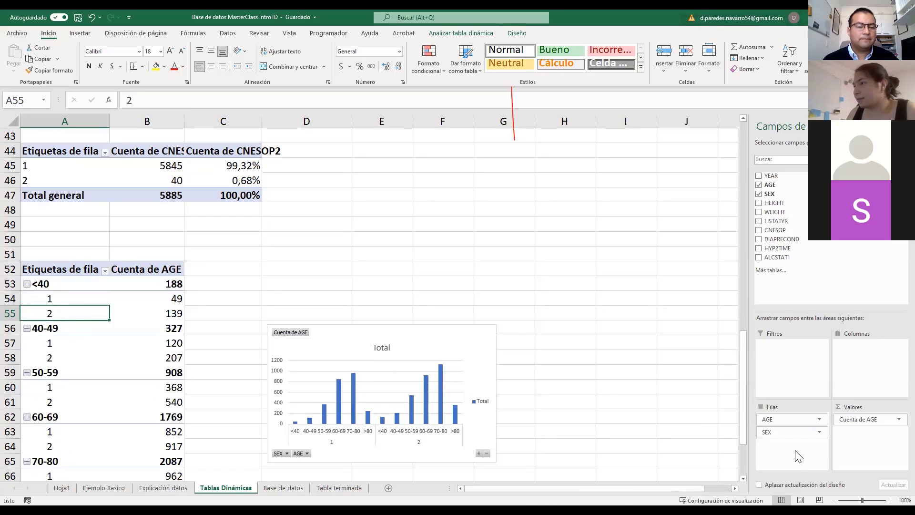
right_click(476, 368)
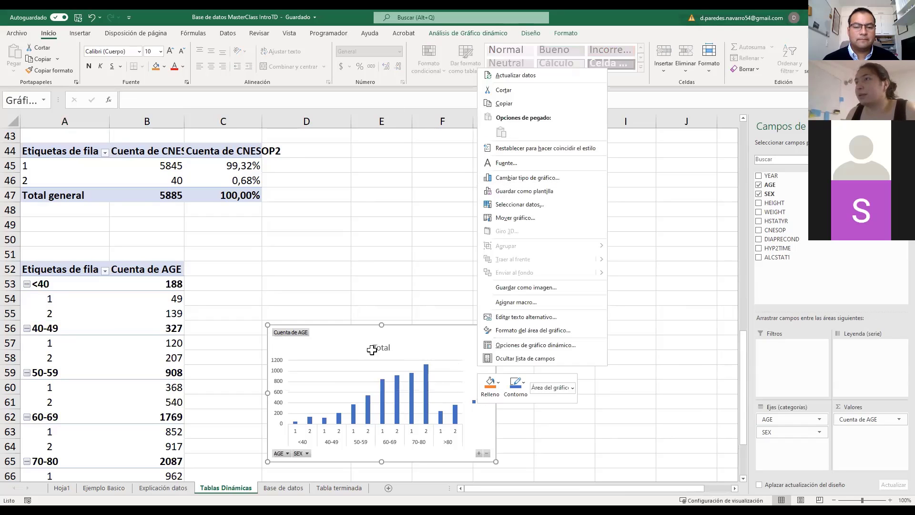
click(351, 316)
click(478, 37)
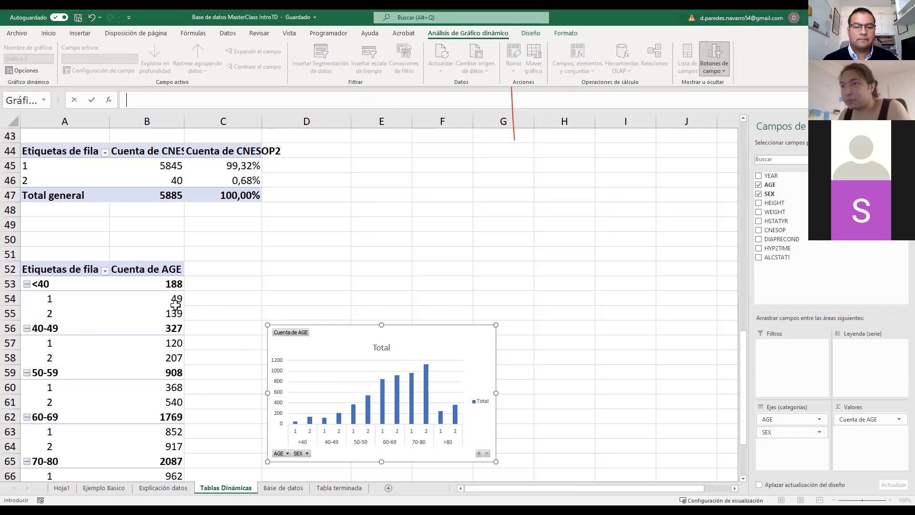
key(Delete)
click(98, 297)
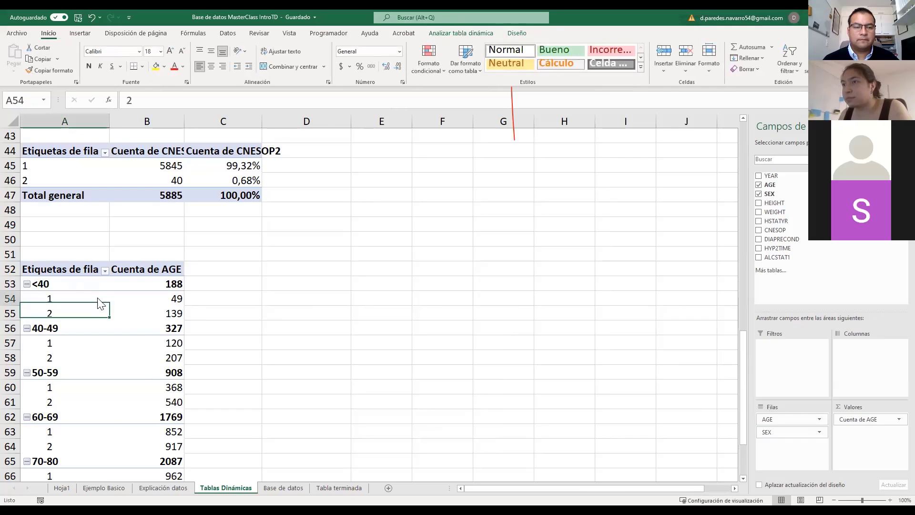
right_click(98, 299)
click(83, 38)
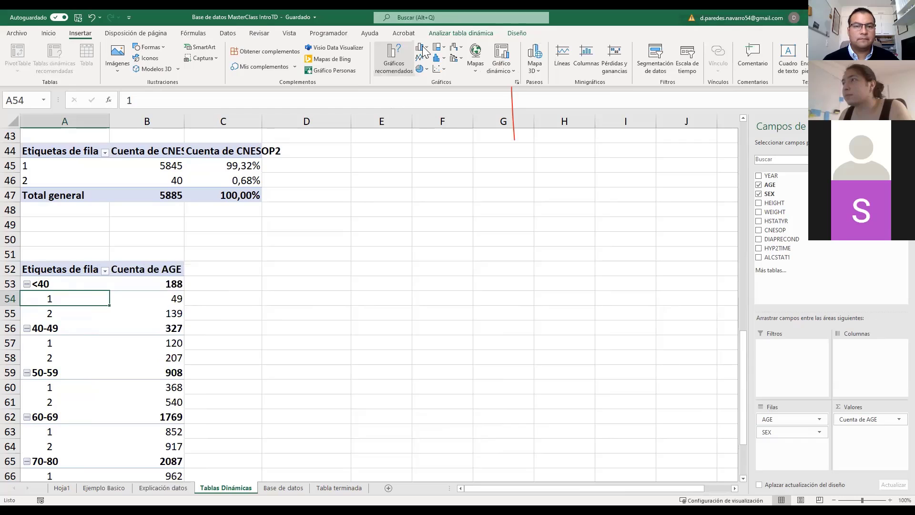
click(422, 49)
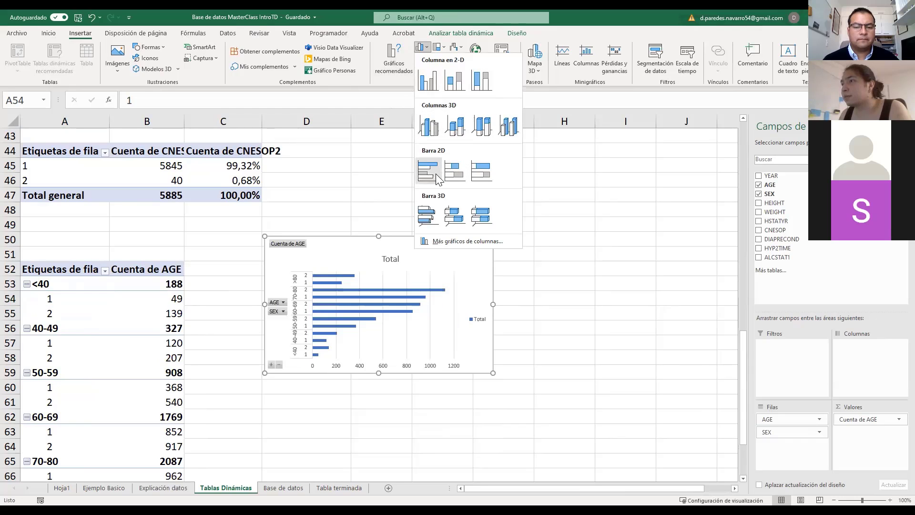
click(513, 359)
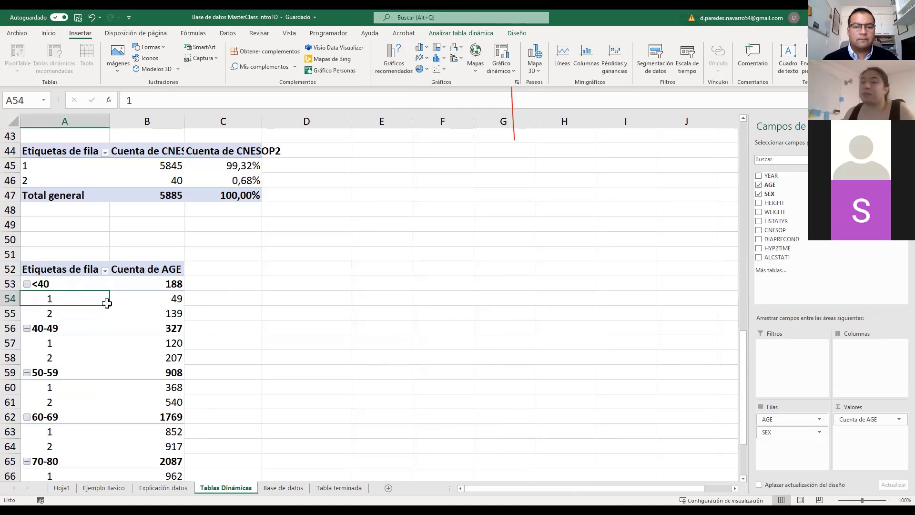
Step: Show the Cuenta de AGE values in the pivot table at A52 as % del total general
scroll(85, 284, down, 1)
scroll(85, 283, down, 1)
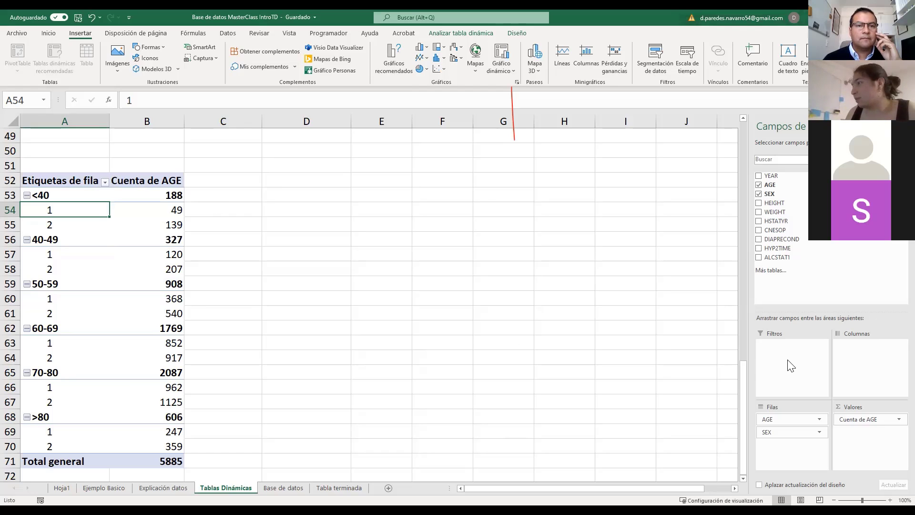
click(851, 421)
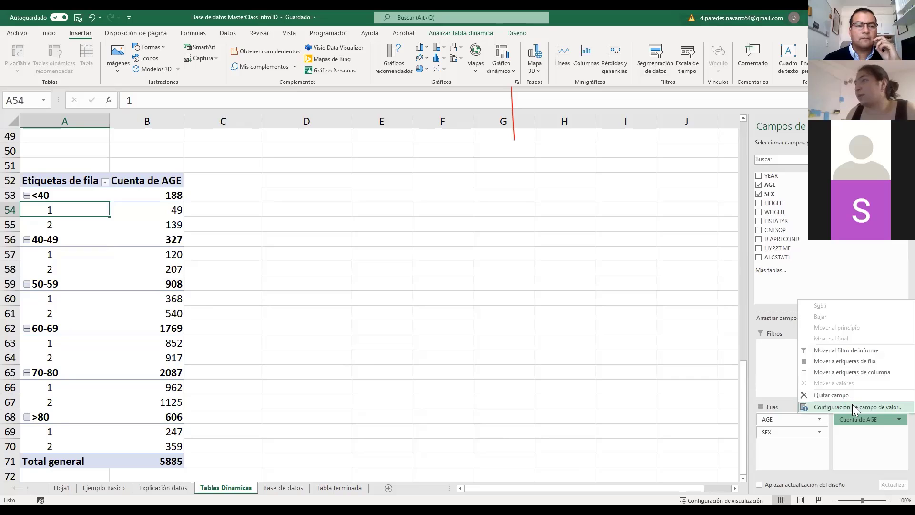
click(851, 404)
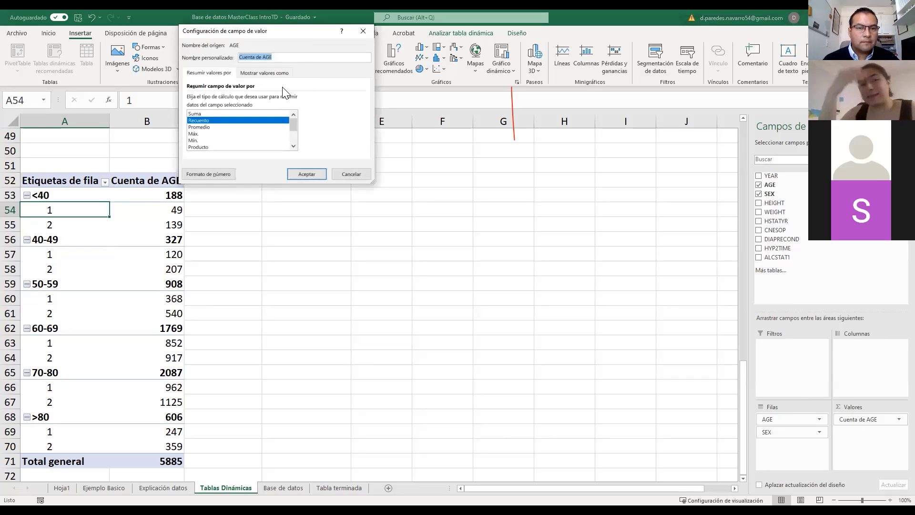
click(263, 72)
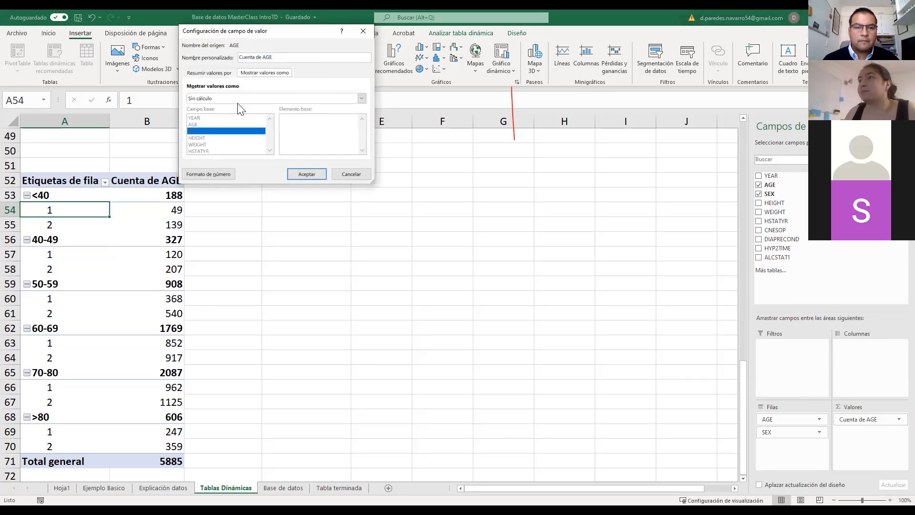
click(226, 99)
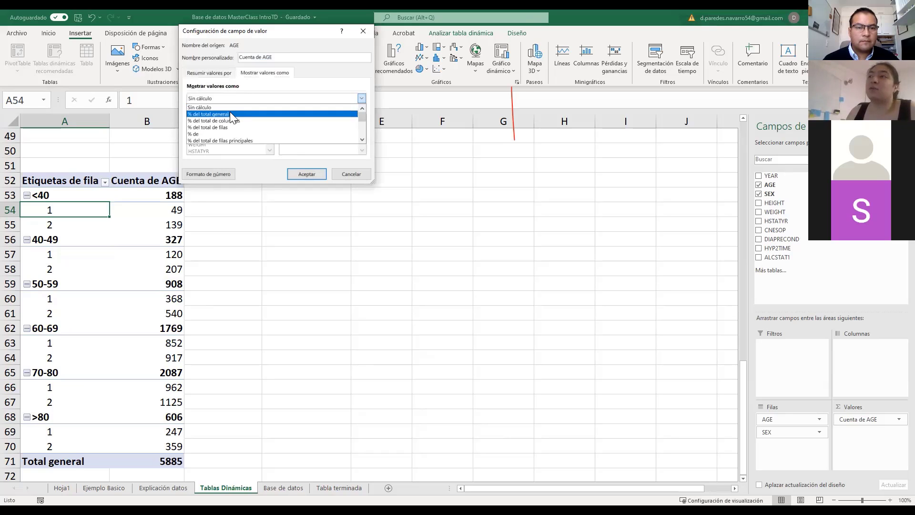
click(233, 115)
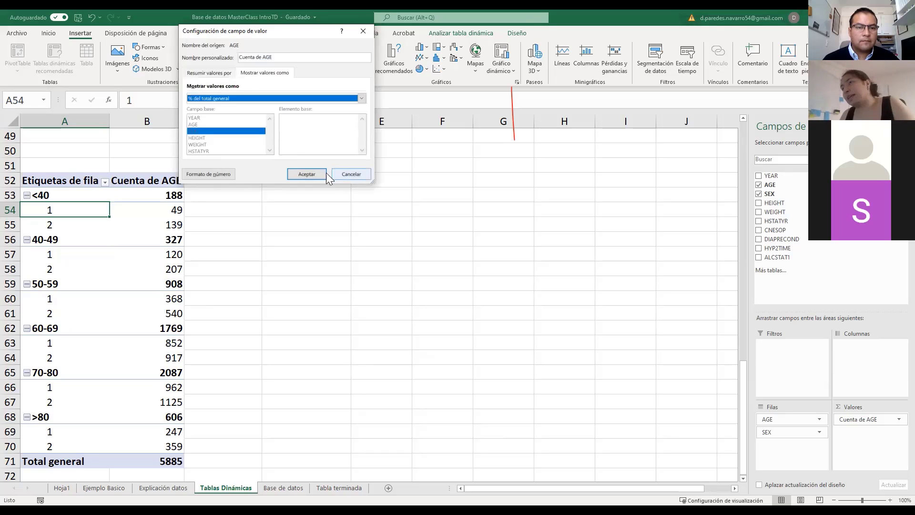
click(299, 173)
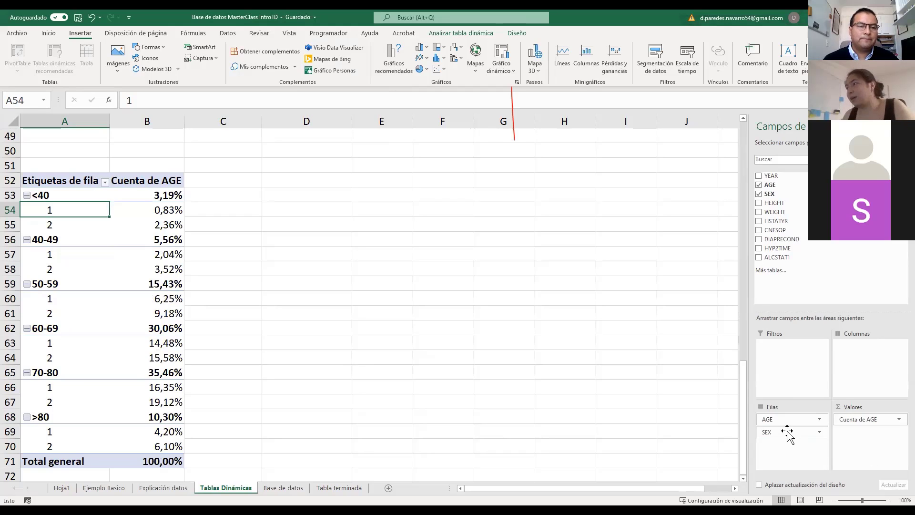
Step: Remove SEX from the rows of the pivot table at A52 and check the Tabla terminada sheet
drag(787, 432, 738, 271)
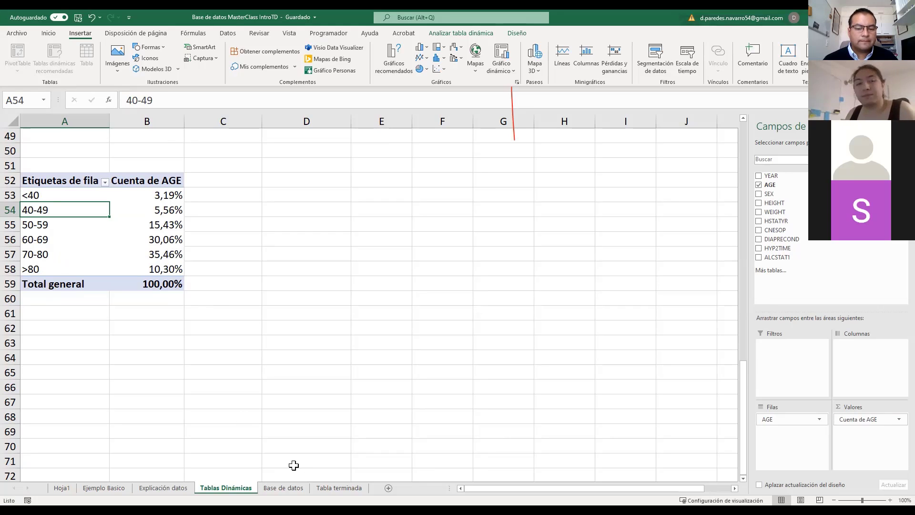
click(335, 482)
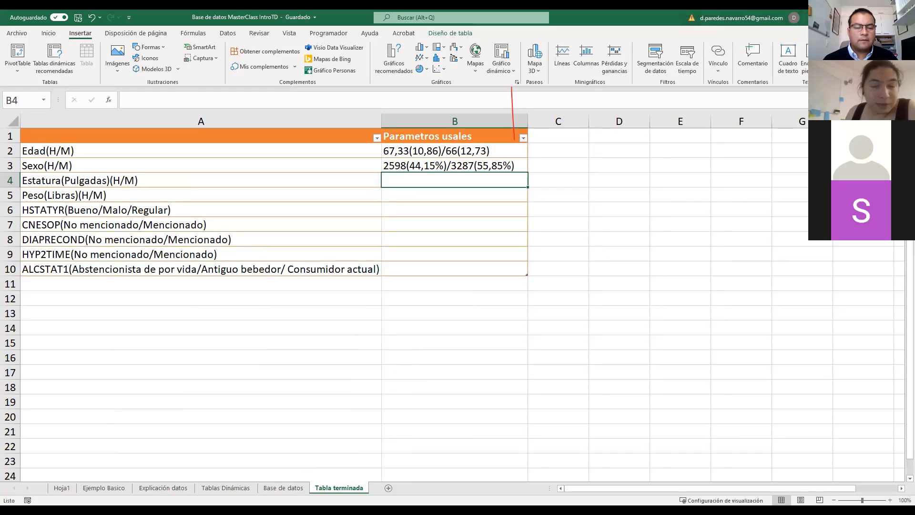
click(237, 491)
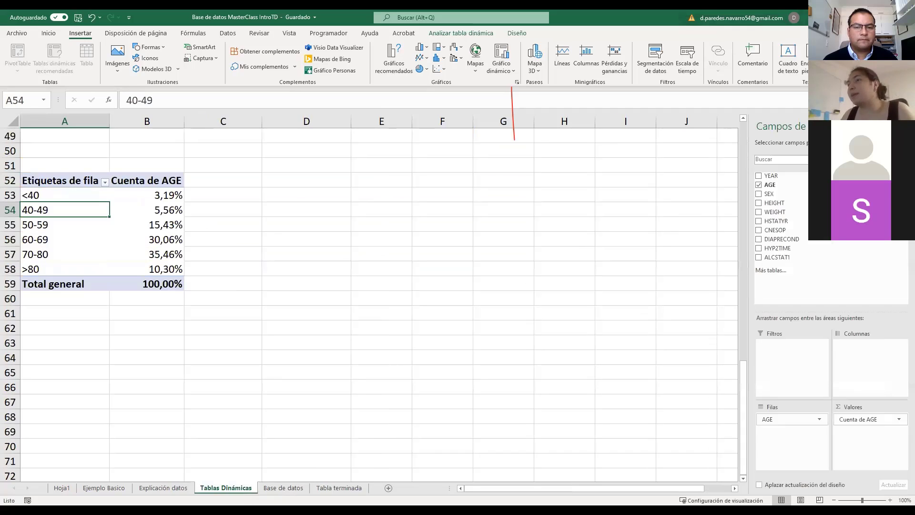
Step: Set the Cuenta de AGE values in the pivot table at A52 back to Sin cálculo
click(864, 420)
click(864, 408)
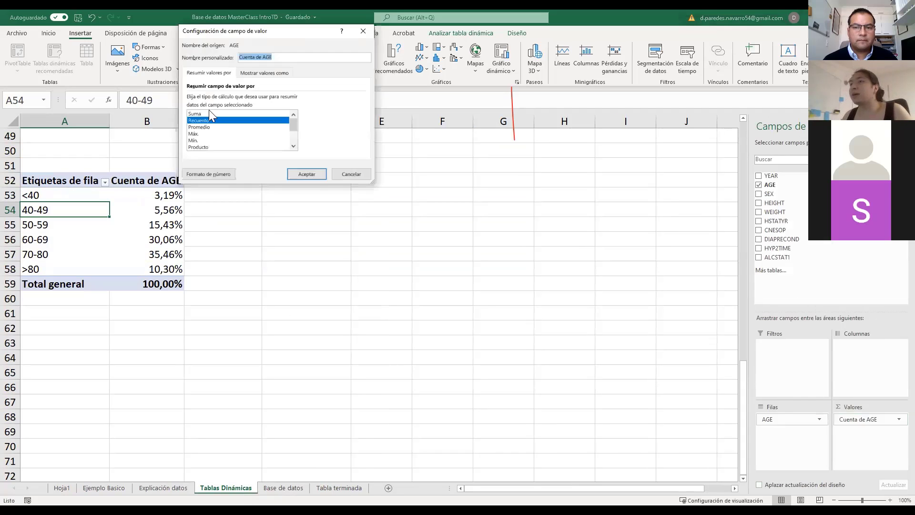
click(255, 74)
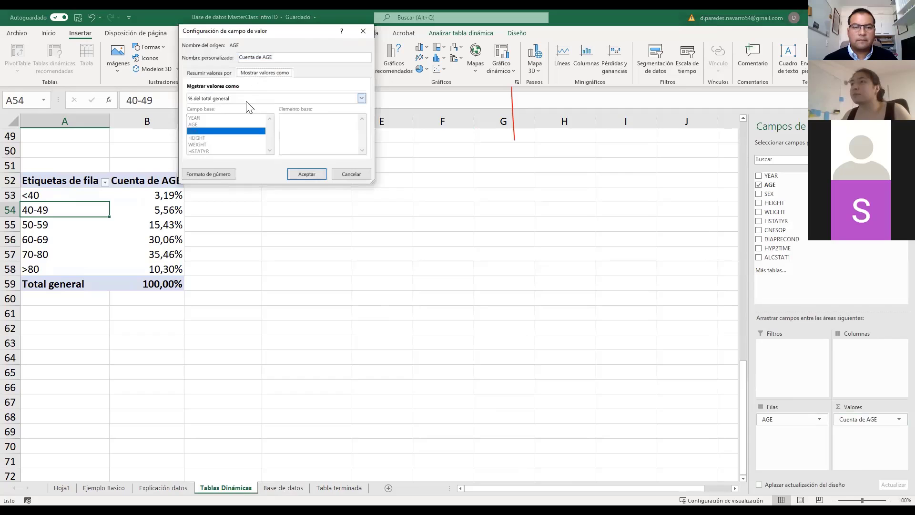
click(214, 98)
click(213, 104)
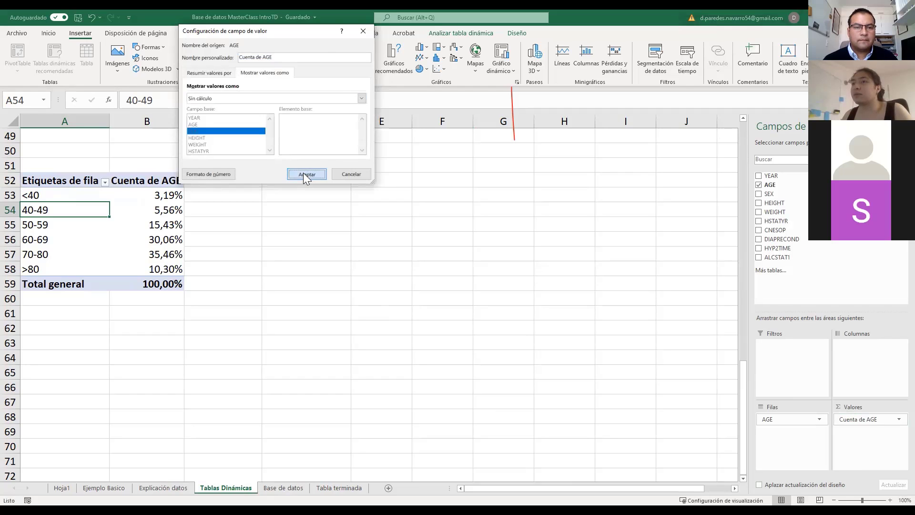
click(304, 175)
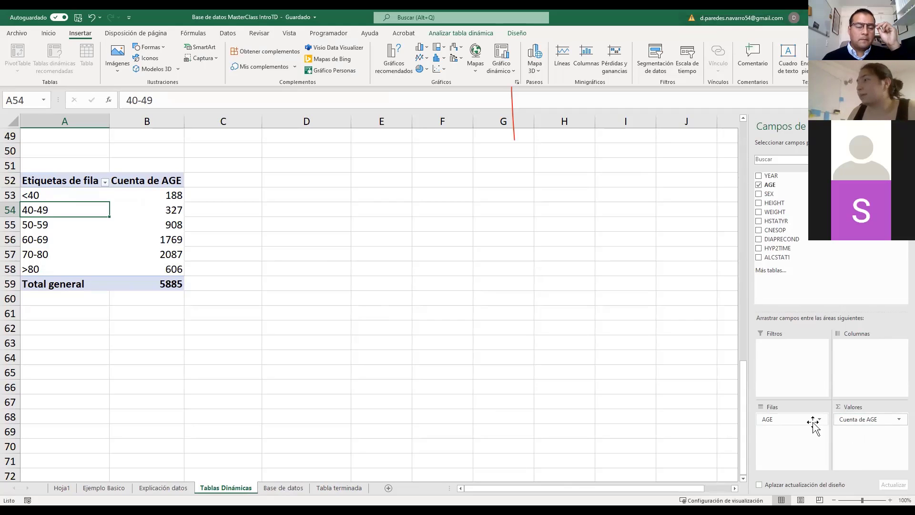
Step: Rebuild the rows of the pivot table at A52 with SEX as the outer field and AGE nested beneath it
drag(813, 422, 857, 302)
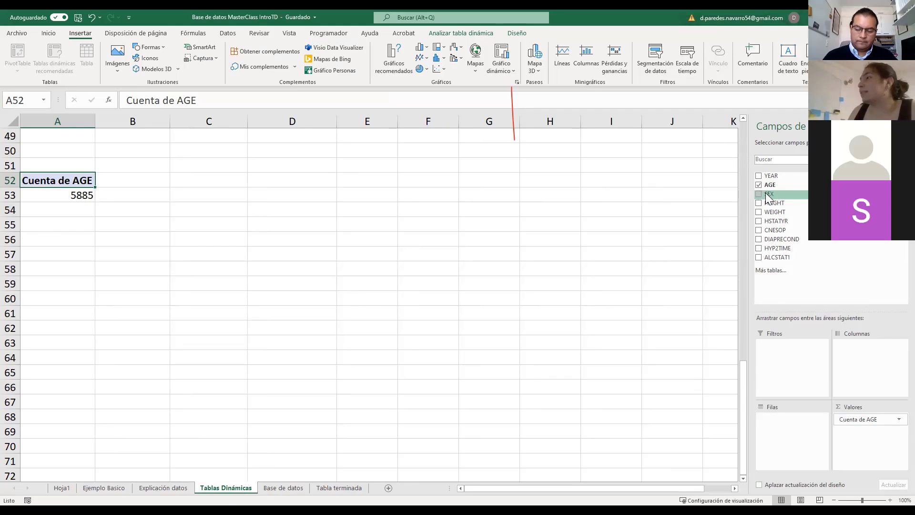
drag(767, 195, 781, 422)
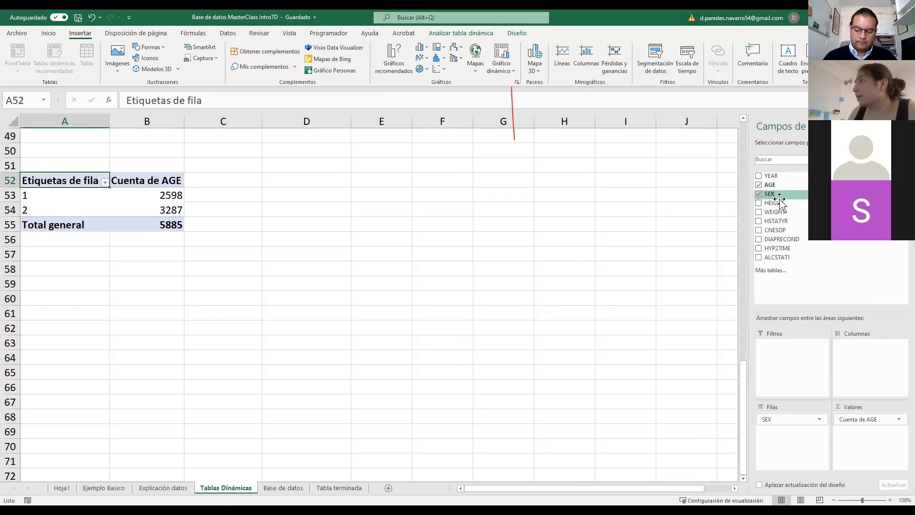
drag(771, 185, 787, 441)
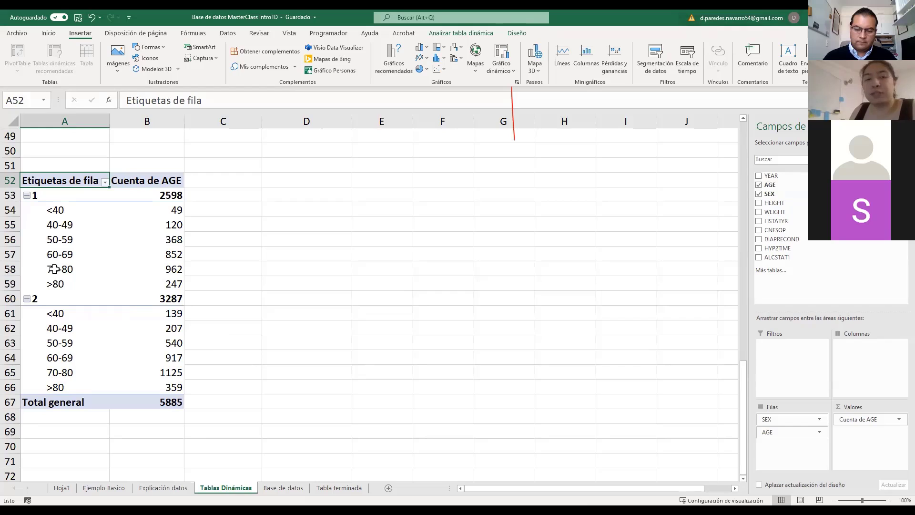
click(120, 371)
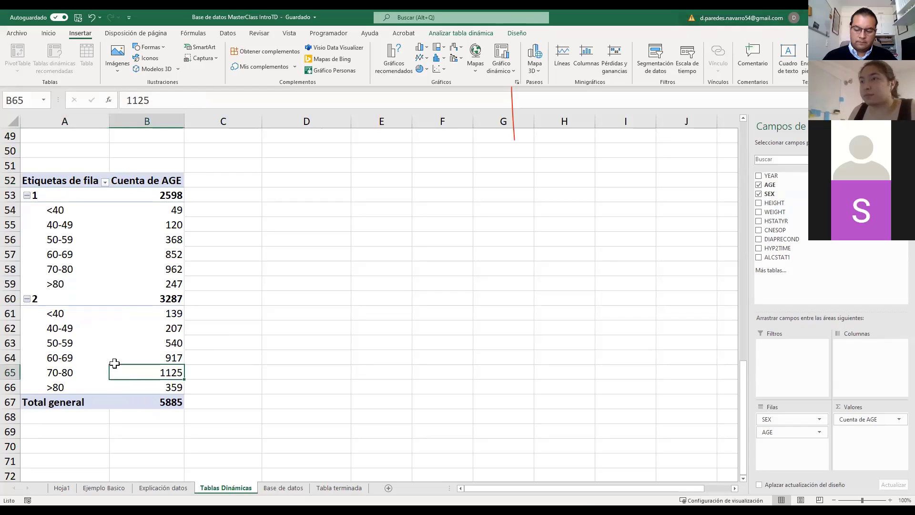
click(93, 337)
click(303, 376)
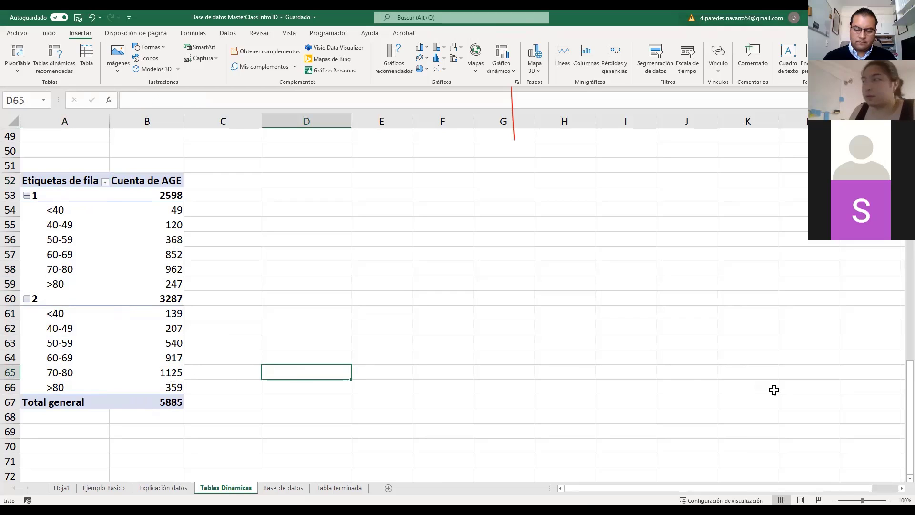
click(55, 288)
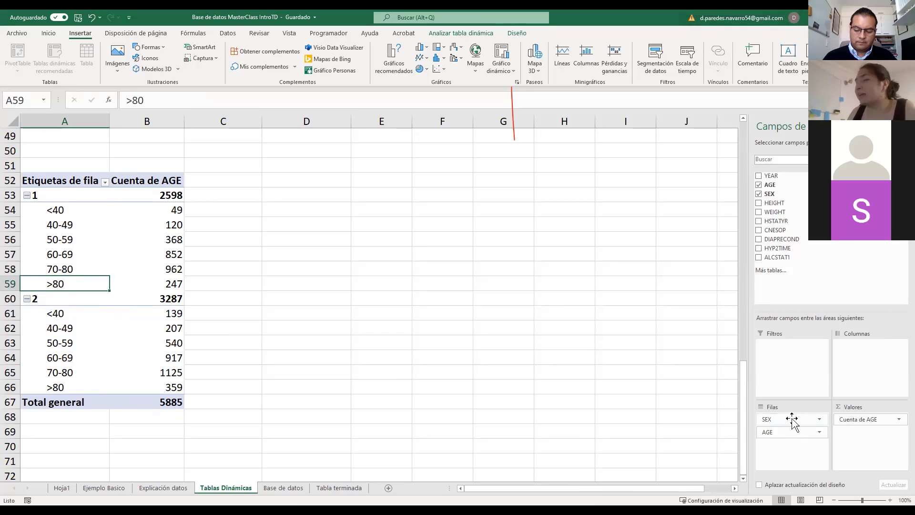
Step: Move SEX below AGE in the rows of the pivot table at A52 to split each age interval by sex
drag(793, 420, 799, 447)
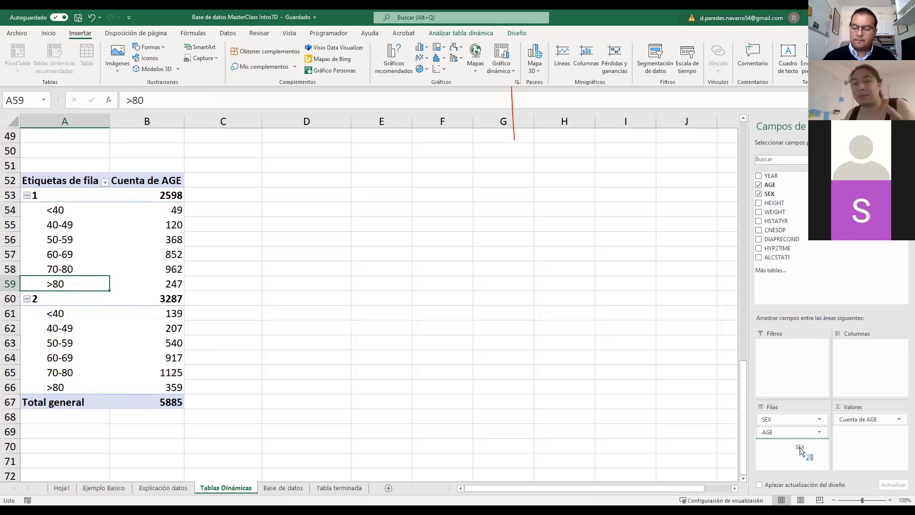
drag(800, 447, 799, 445)
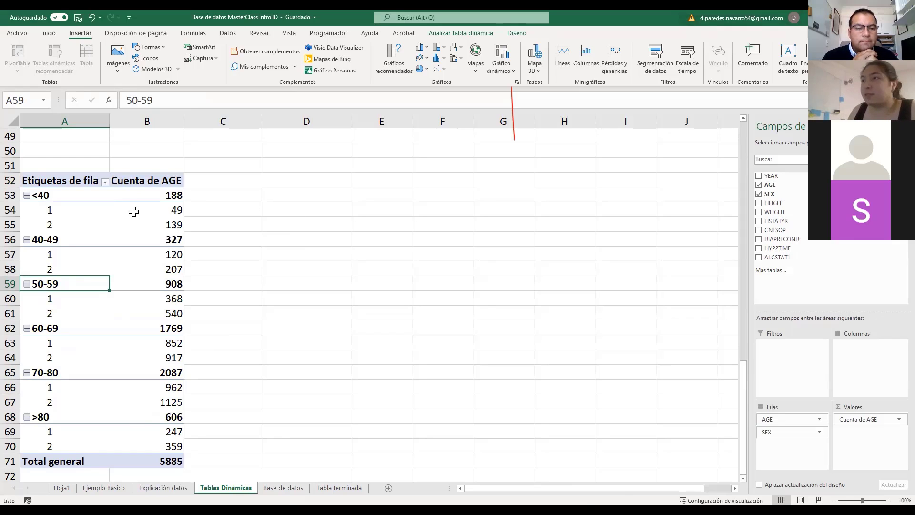
mouse_move(177, 239)
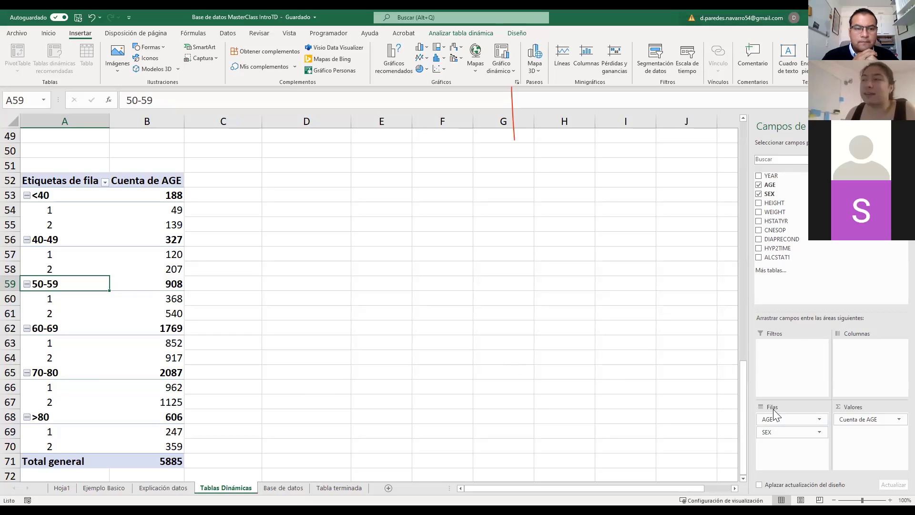
click(789, 419)
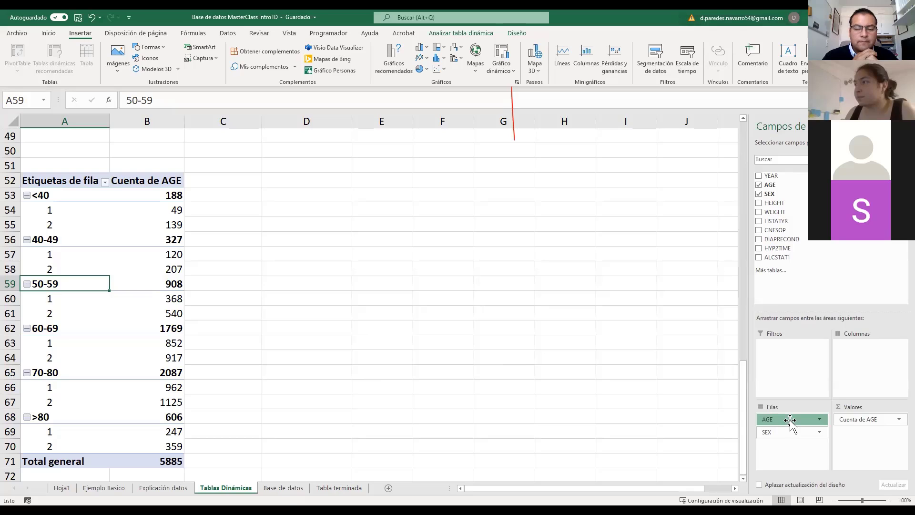
click(789, 420)
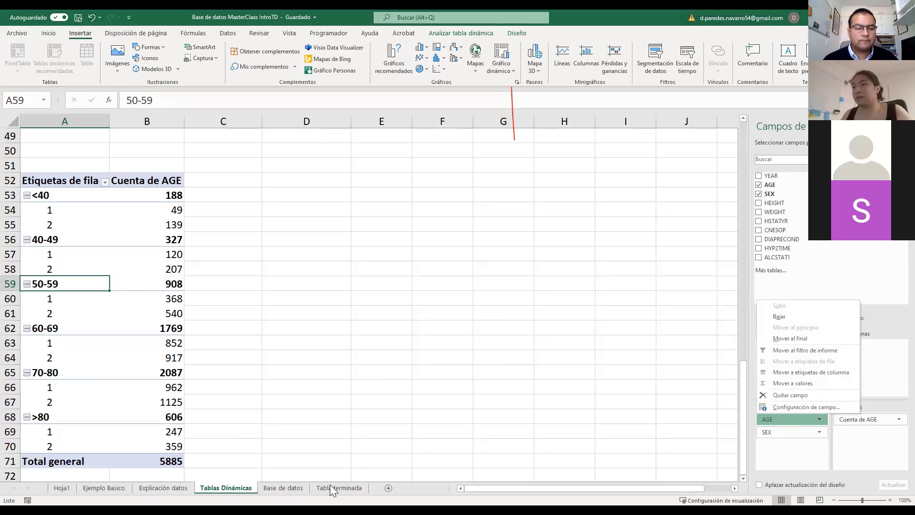
click(251, 392)
Step: Enter 69,78(2,69)/63,91(2,5) as the Parametros usales value for Estatura(Pulgadas)(H/M) in the Tabla terminada sheet
scroll(190, 312, up, 2)
scroll(189, 311, up, 4)
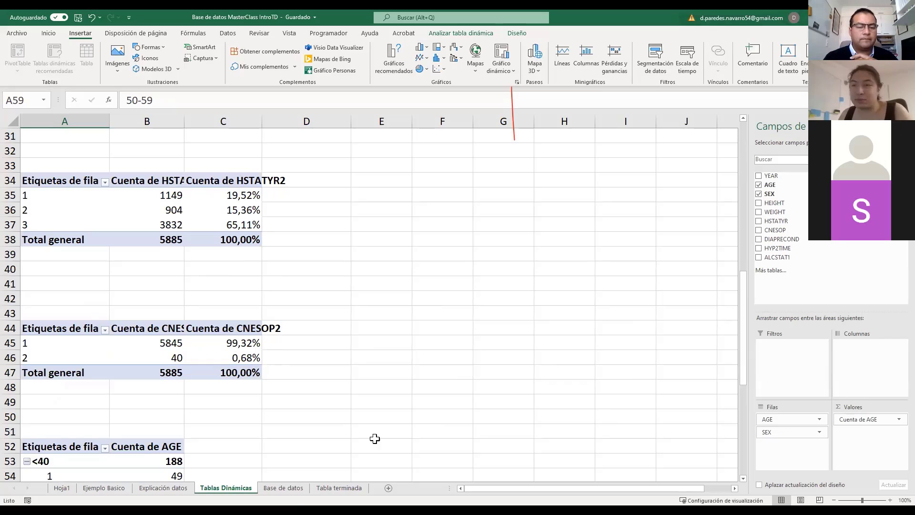
click(353, 486)
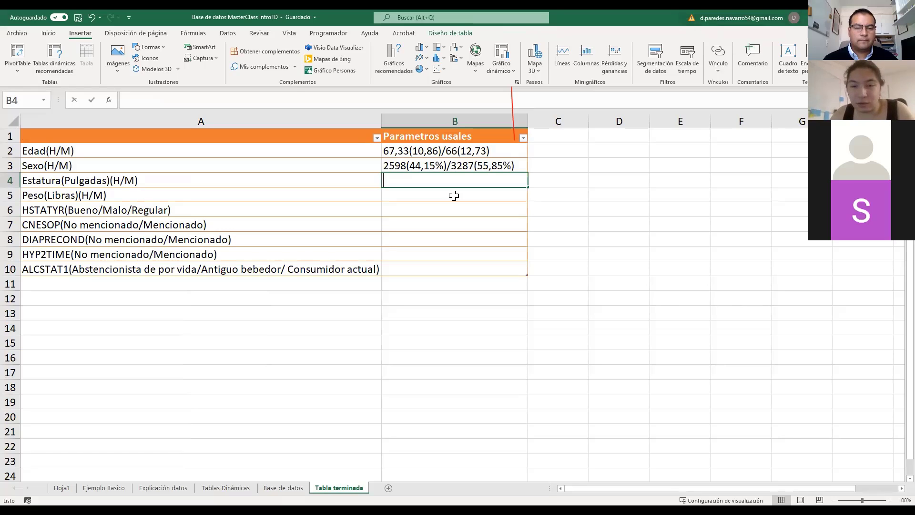
text(69,78)
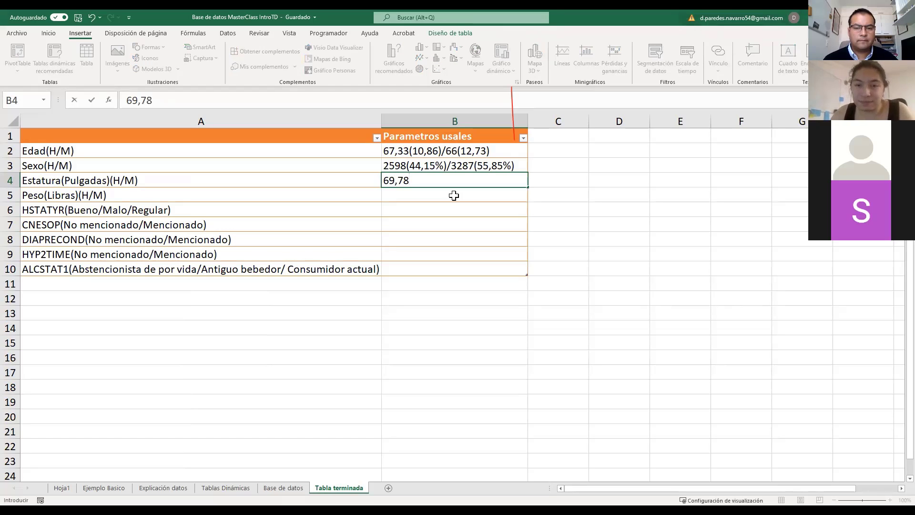
text(()
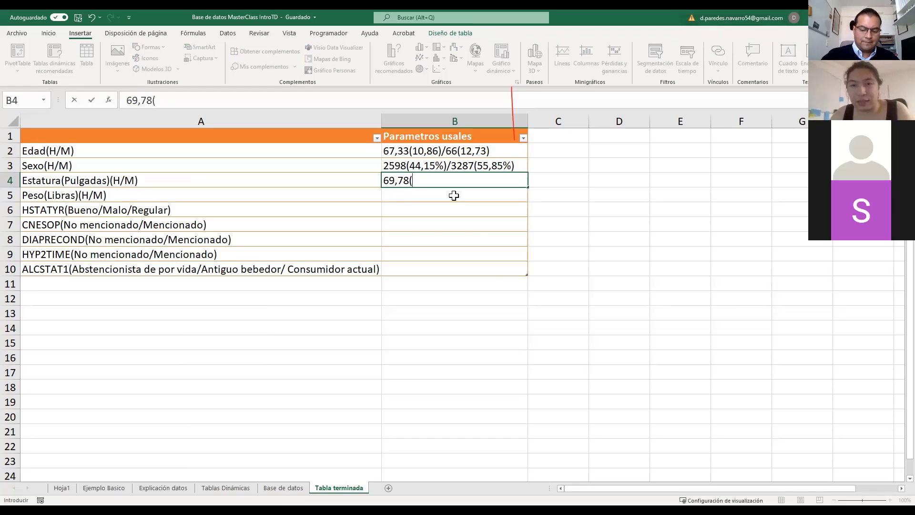
text(2,69)/)
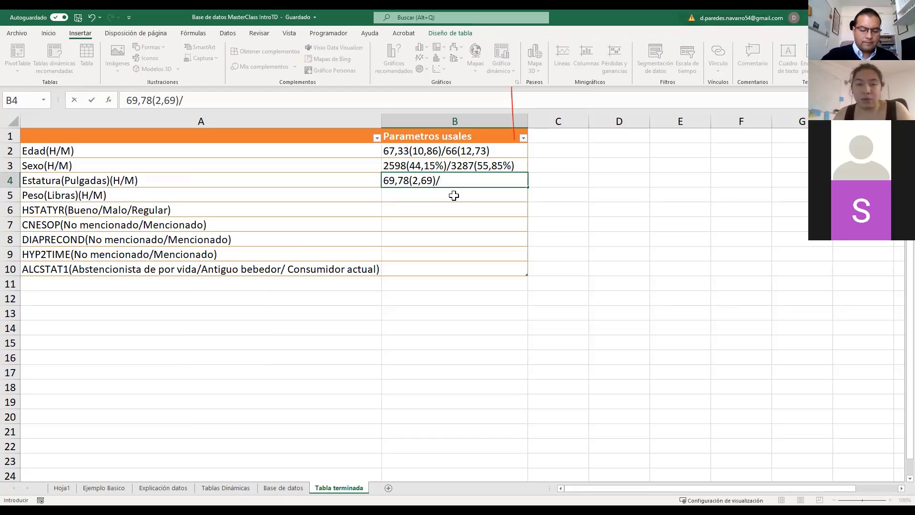
text(6)
text(3,)
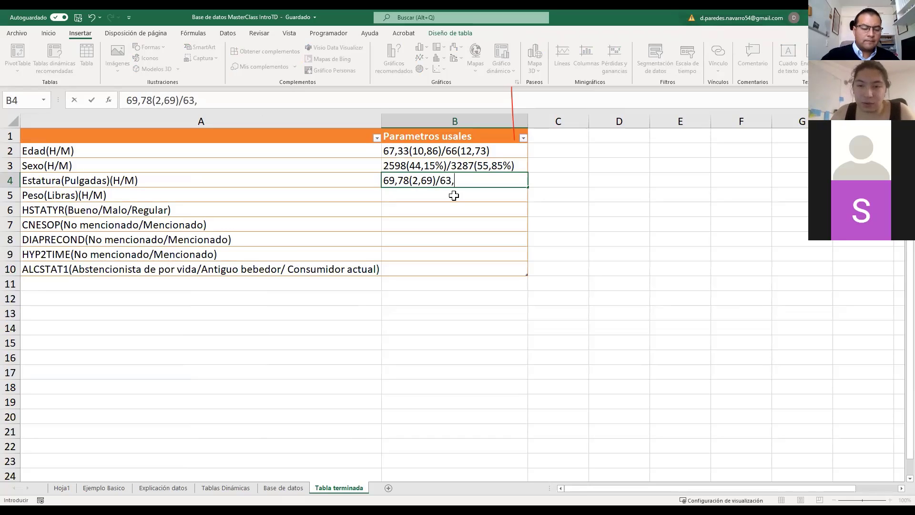
text(91(2,5))
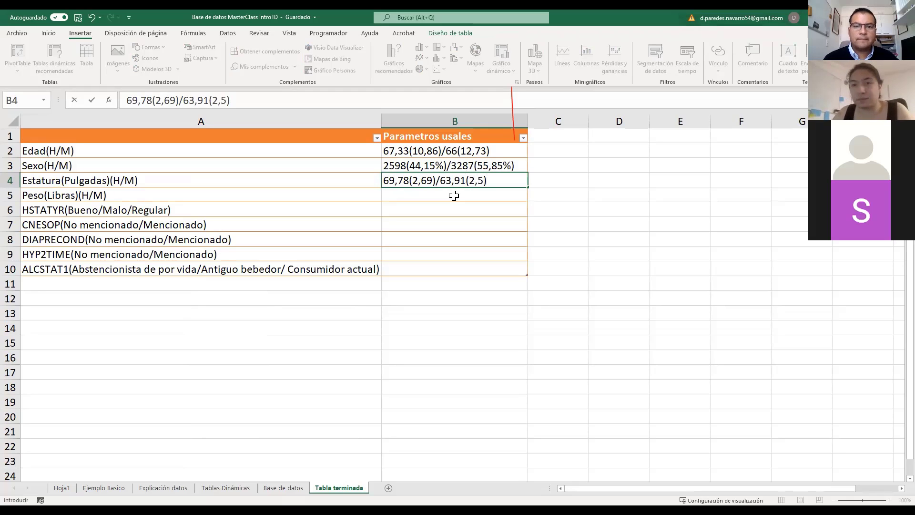
key(Return)
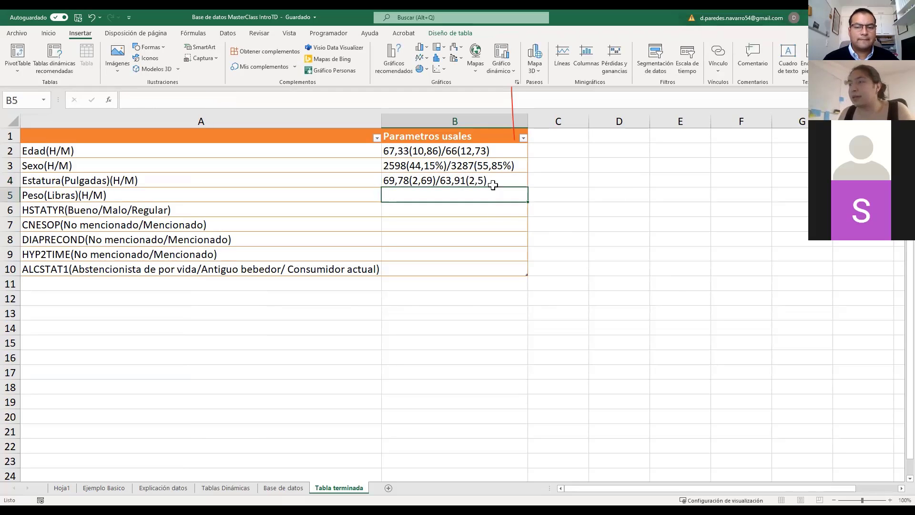
Step: Enter 195,93(33,9)/165(35,09) as the Parametros usales value for Peso(Libras)(H/M)
text(195)
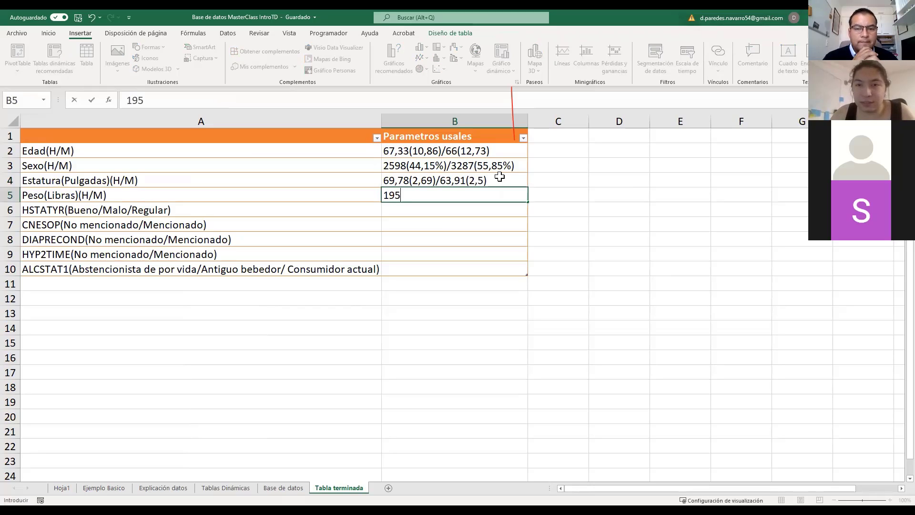
text(,93)
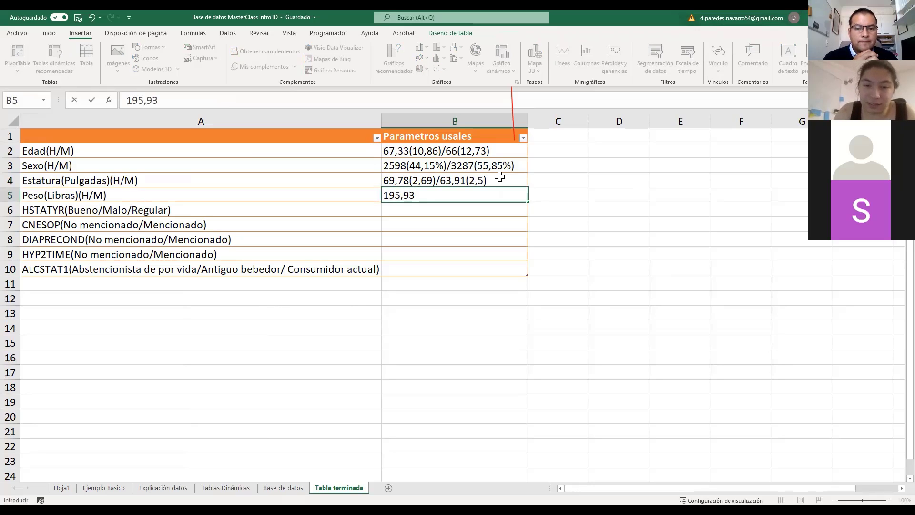
text(()
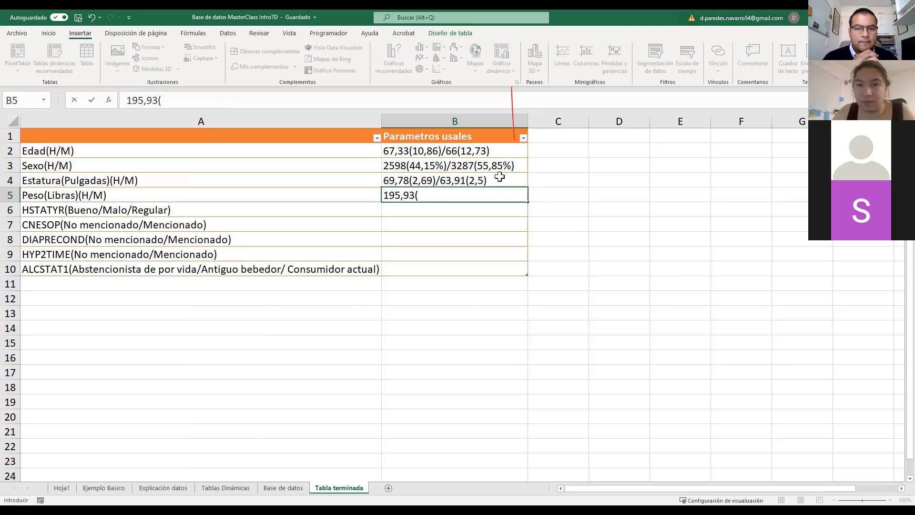
text(33,9)
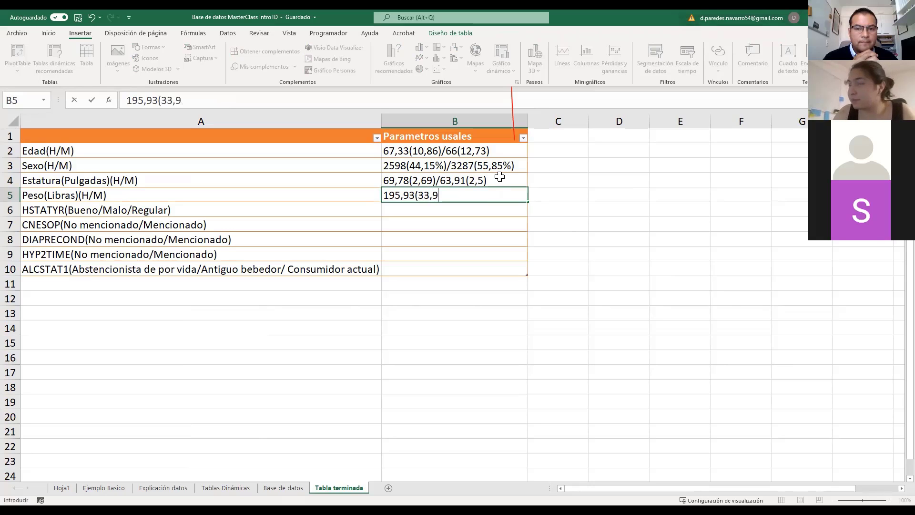
text()/)
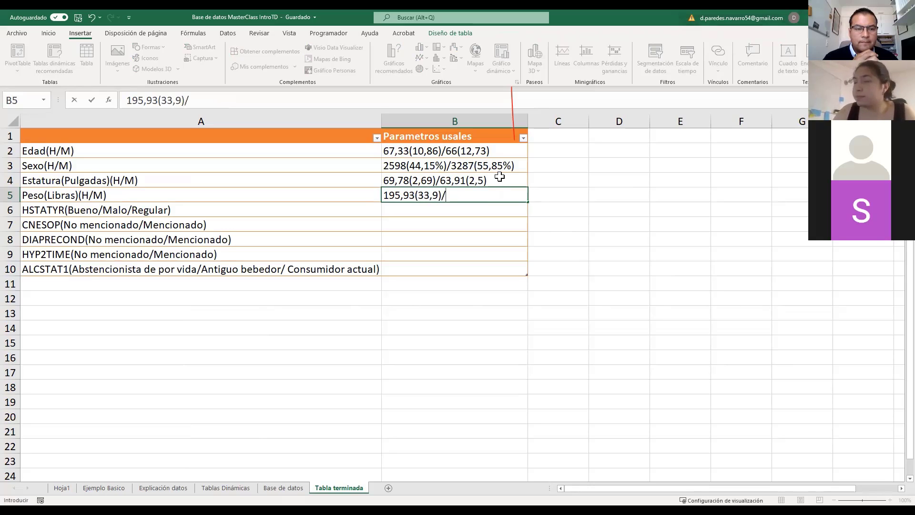
text(165)
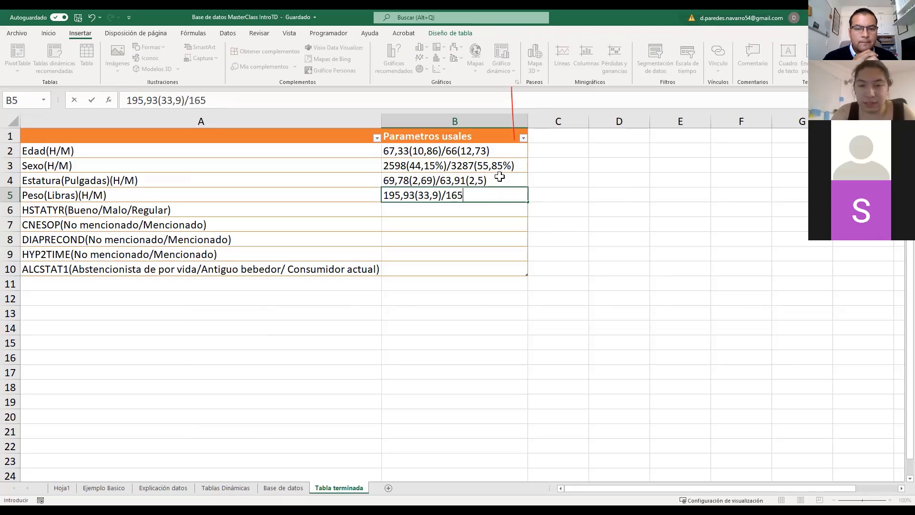
text((35)
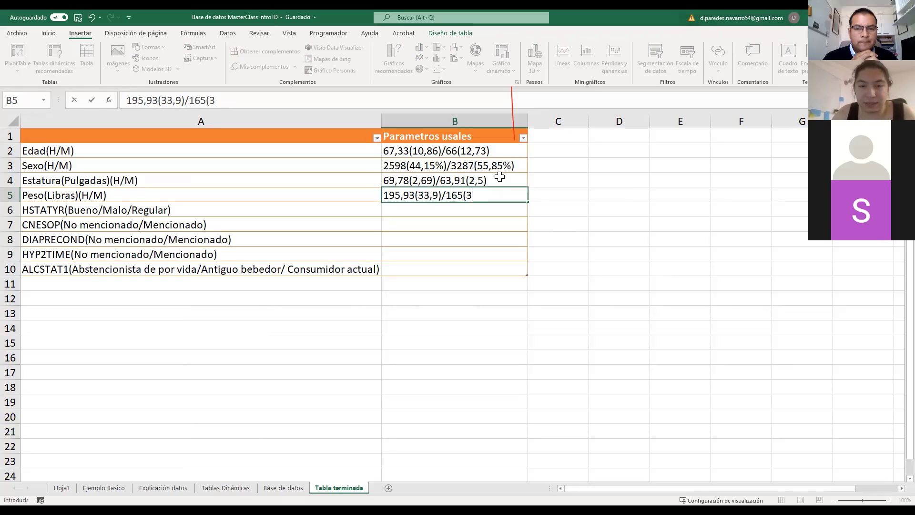
text(,09))
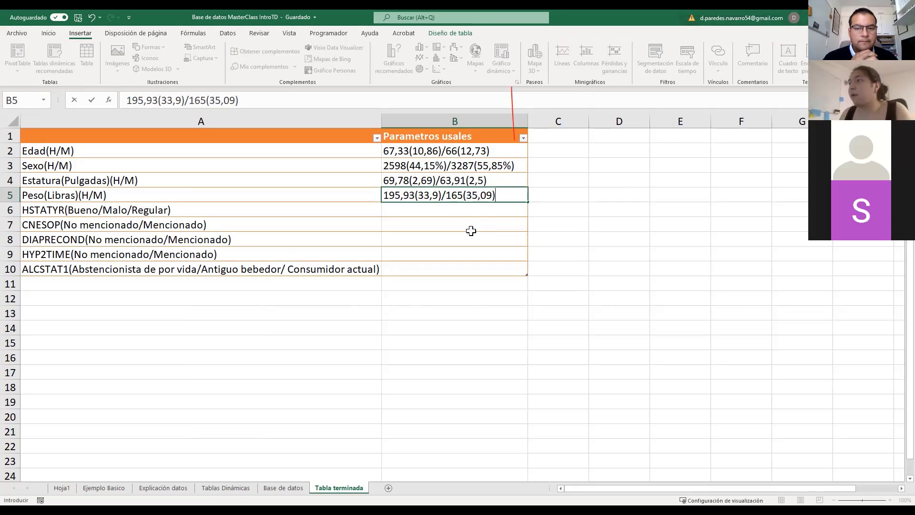
Step: Fill in the HSTATYR(Bueno/Malo/Regular) row in cell B6 with 1149(19,52%)/904(15,36%)/3832(65,11%)
click(455, 206)
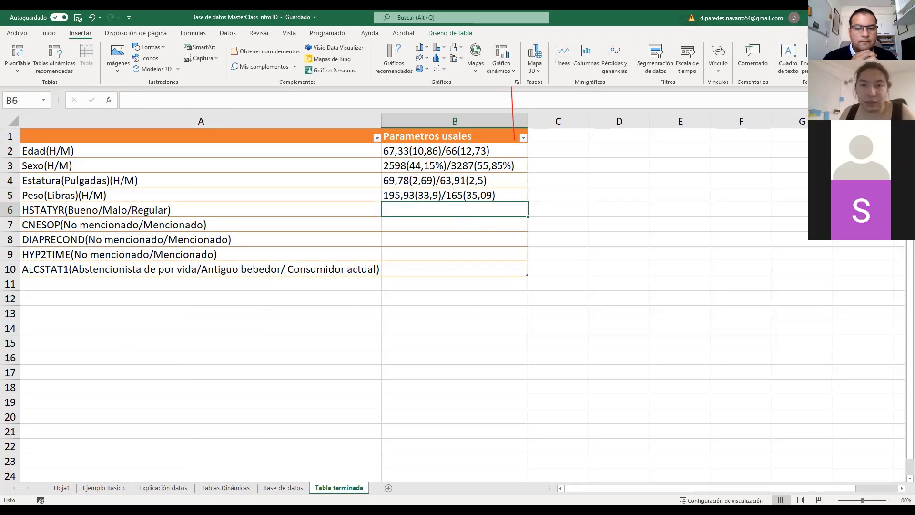
text(1)
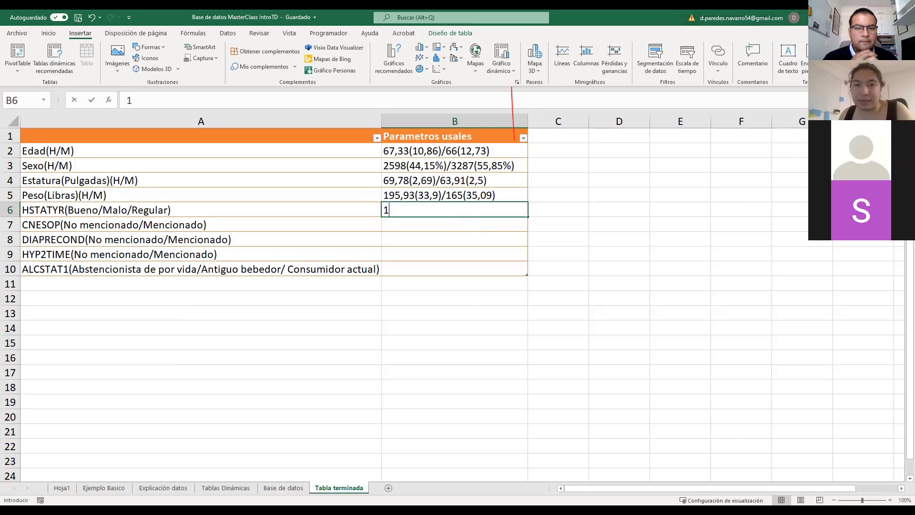
text(149)
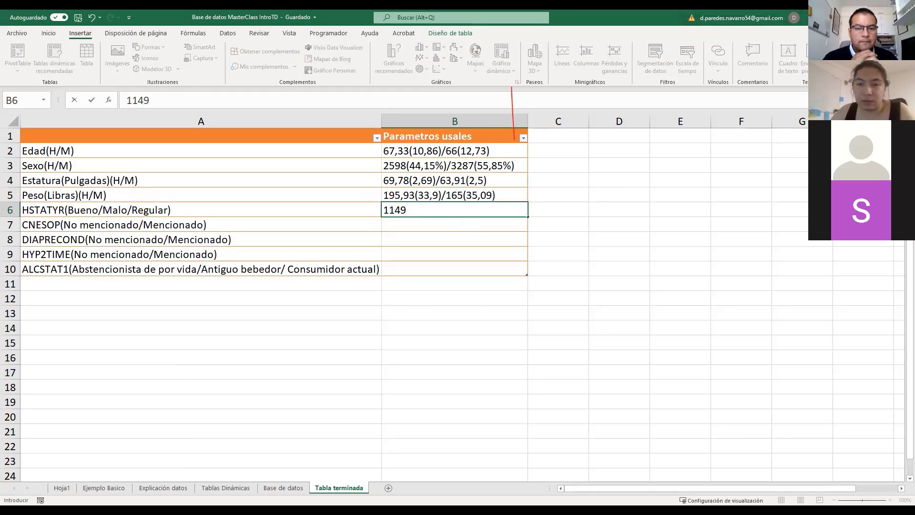
text(()
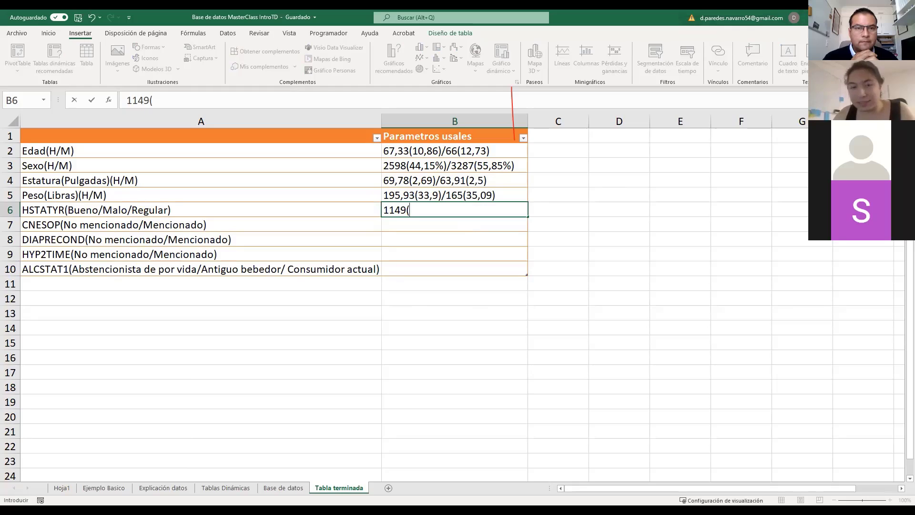
text(1)
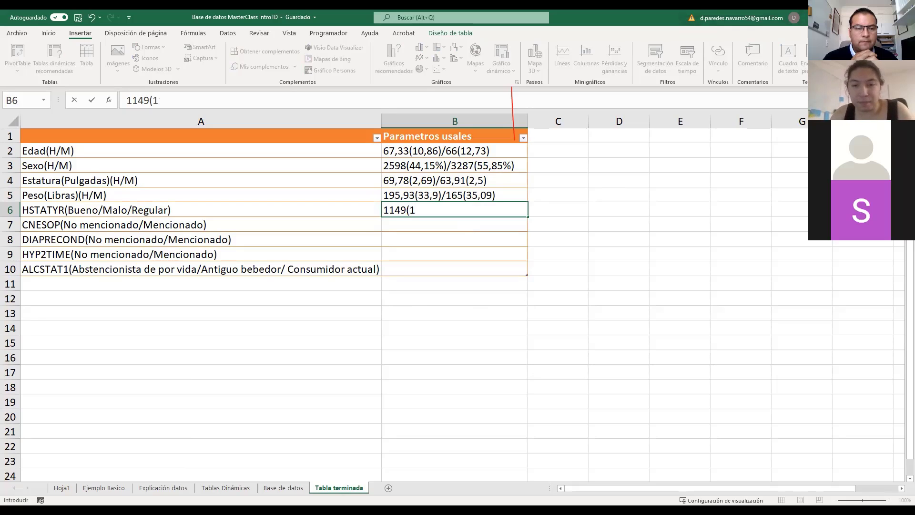
text(9,)
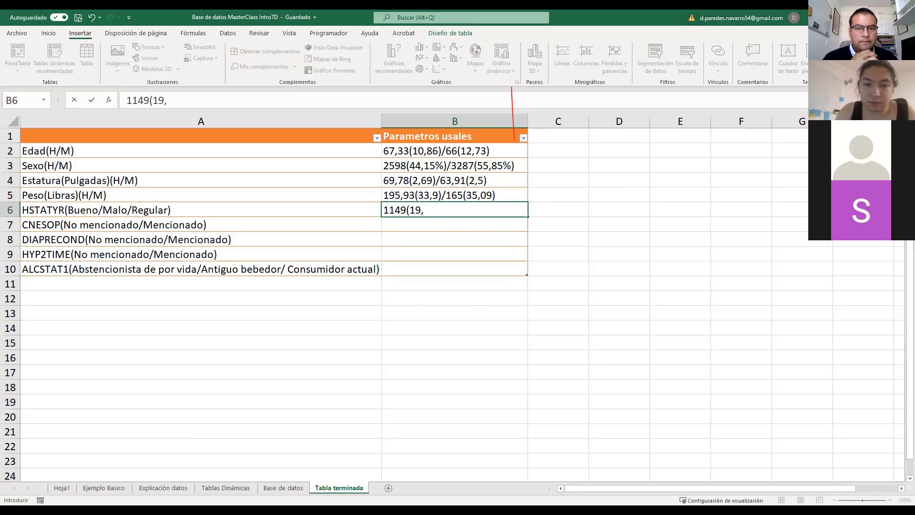
text(52)
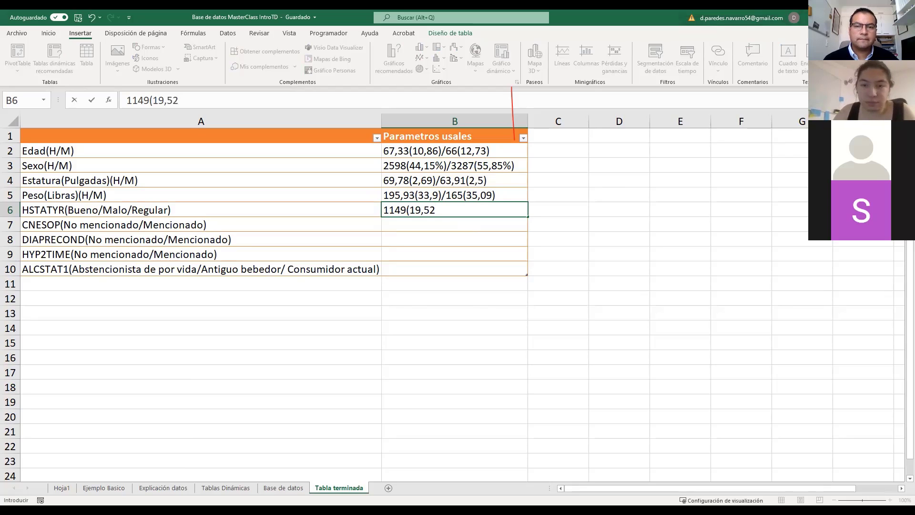
text(%))
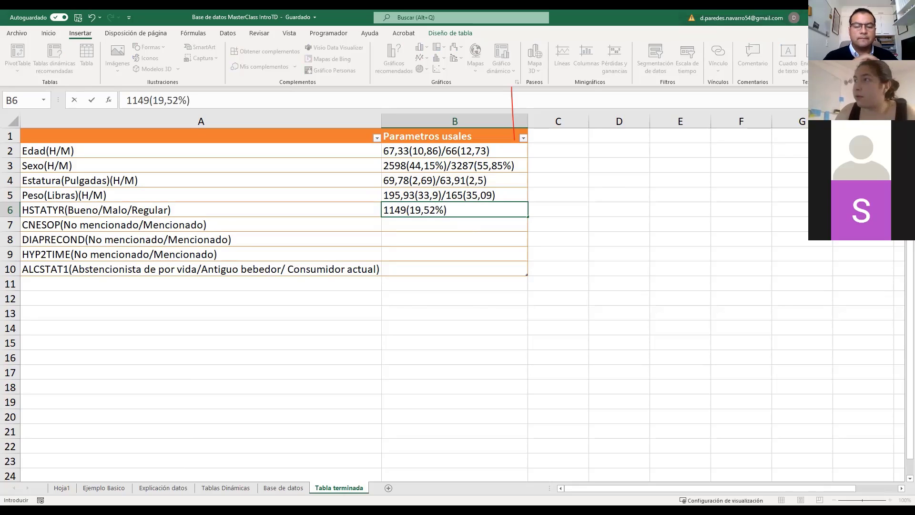
text(/)
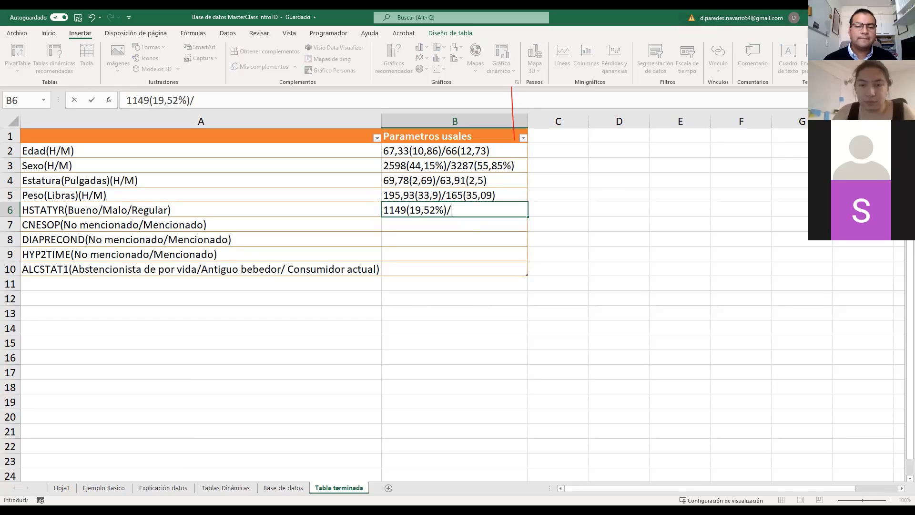
text(904()
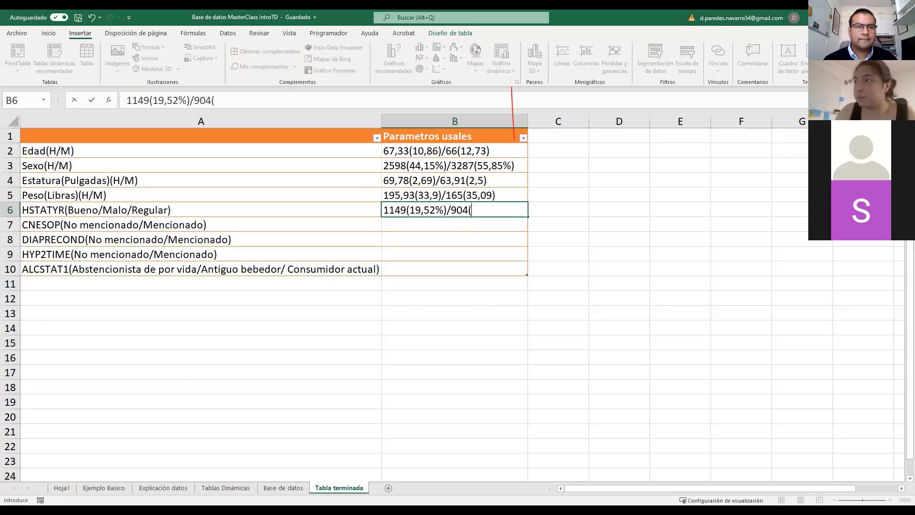
text(15,)
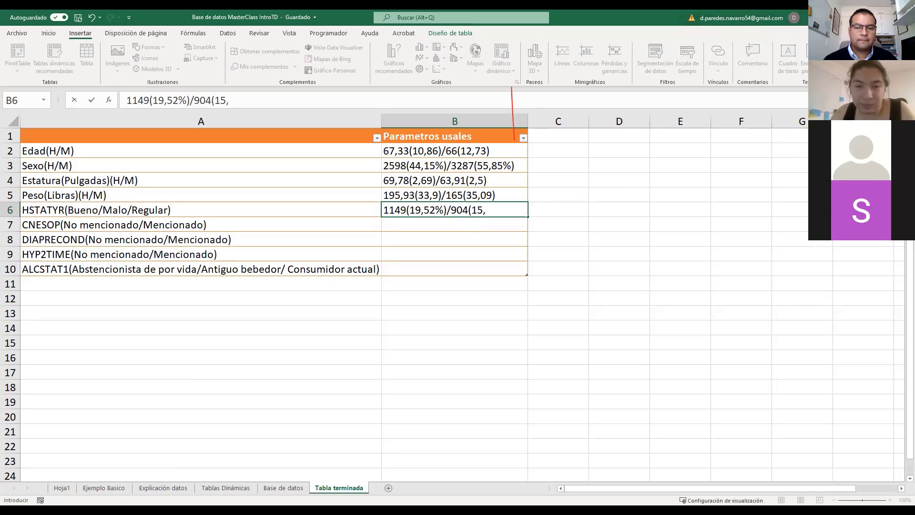
text(36)
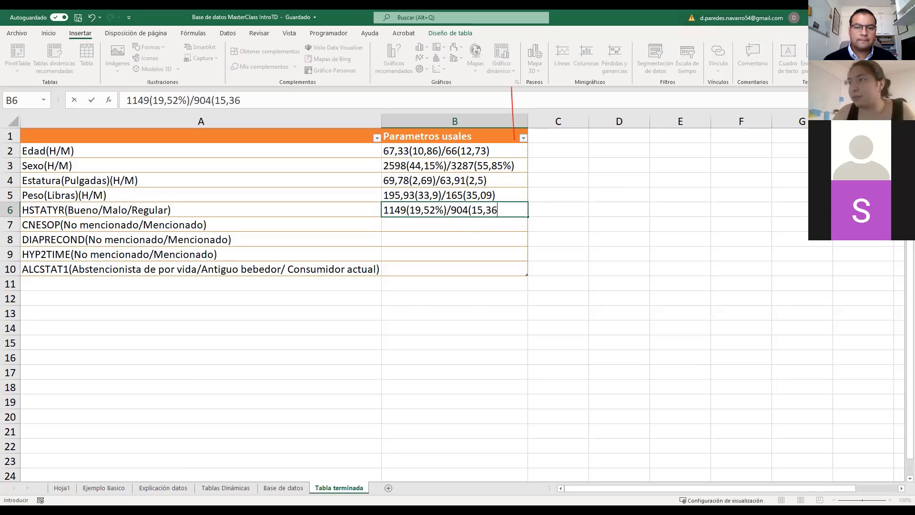
text(%))
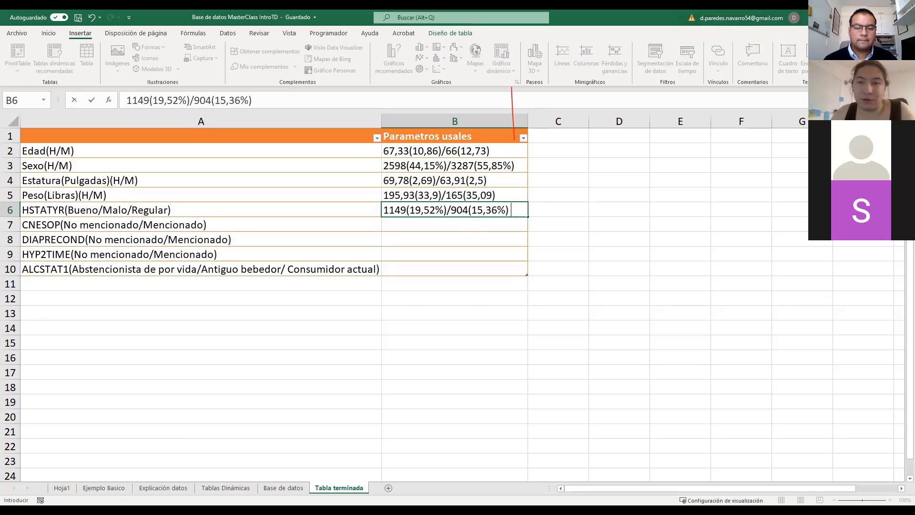
text(/)
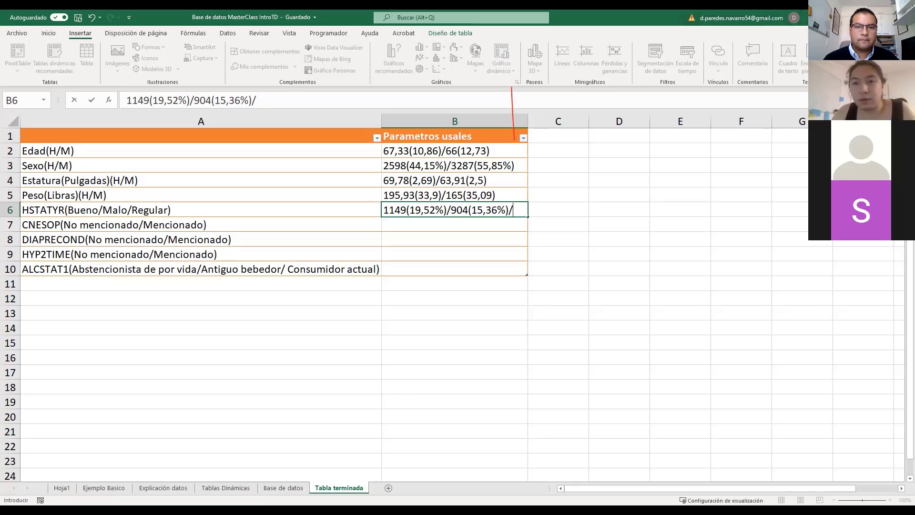
text(38)
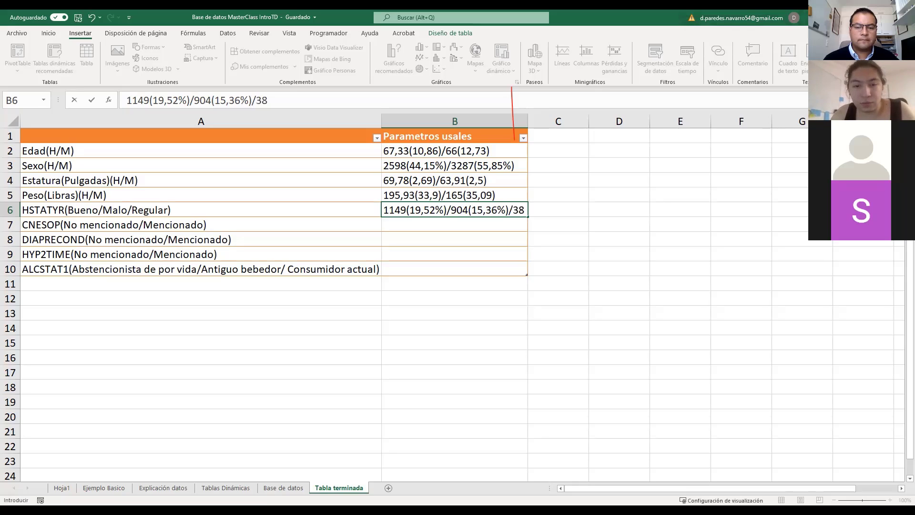
text(32)
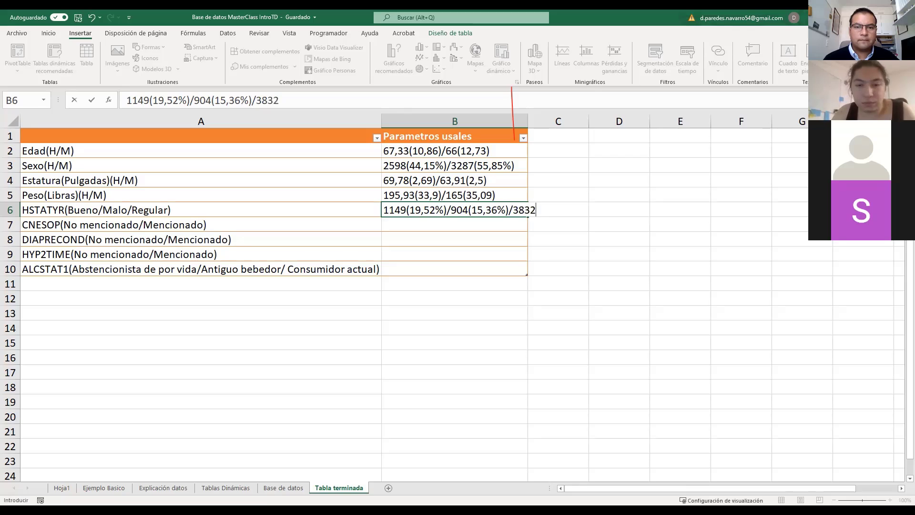
text((65,11)
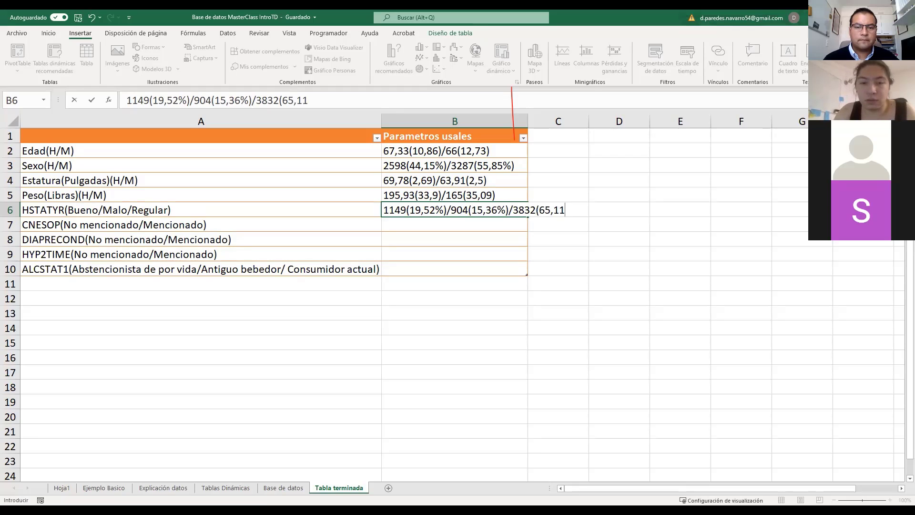
text(%))
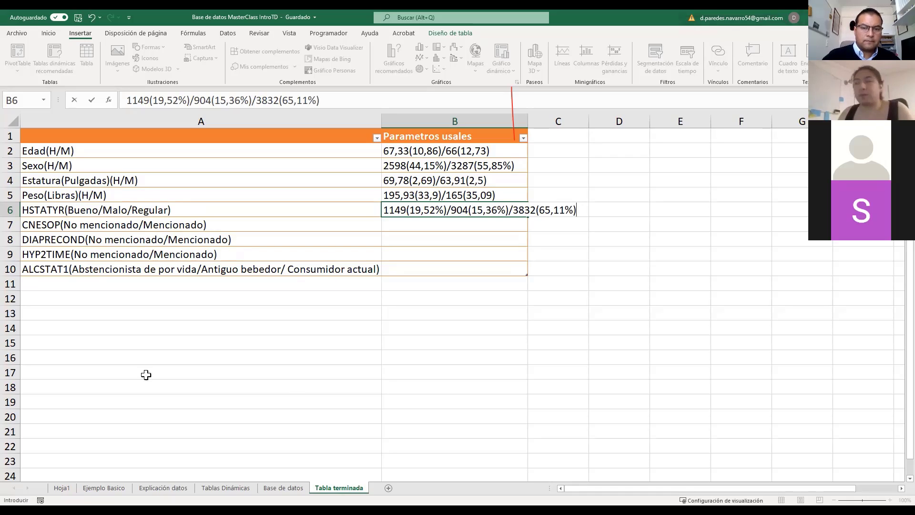
drag(568, 219, 567, 209)
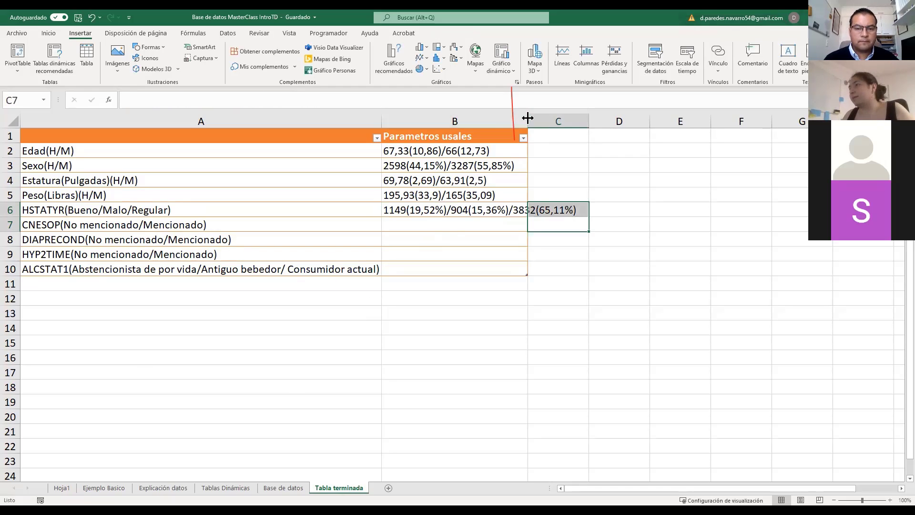
Step: Widen column B of Tabla terminada to fit the HSTATYR value, and paste the completed Parametros usuales table at A14
drag(527, 118, 595, 118)
click(500, 253)
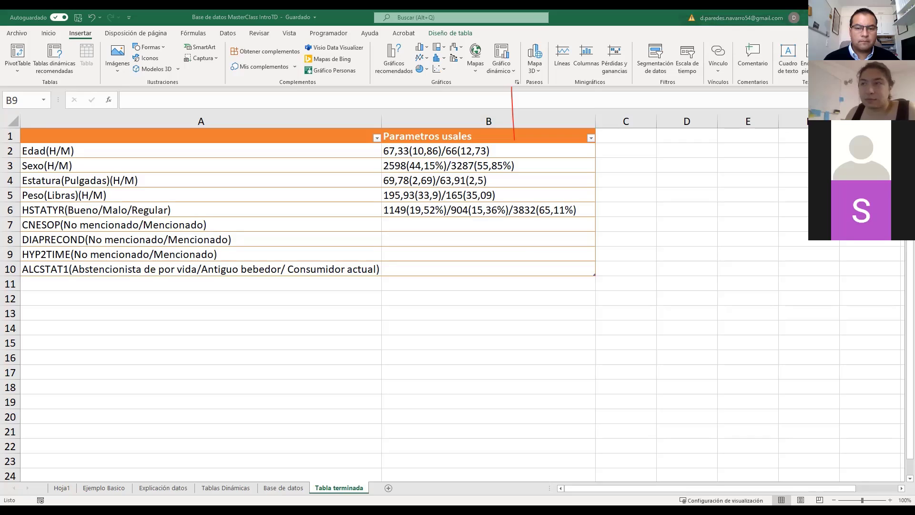
key(ctrl+c)
click(172, 329)
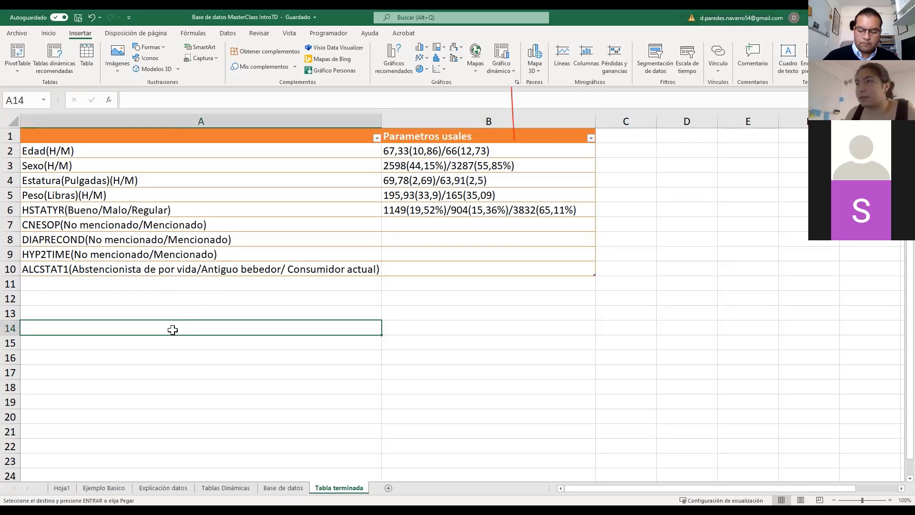
right_click(172, 329)
click(196, 128)
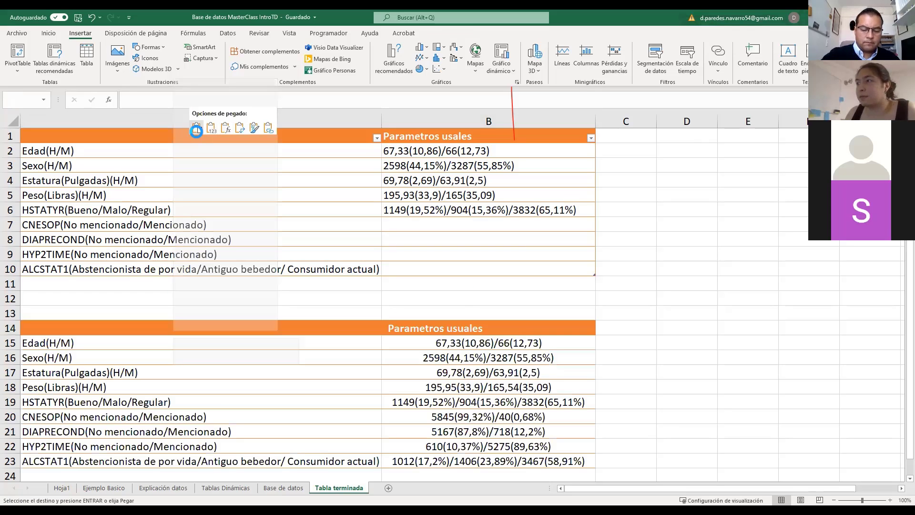
scroll(435, 349, down, 1)
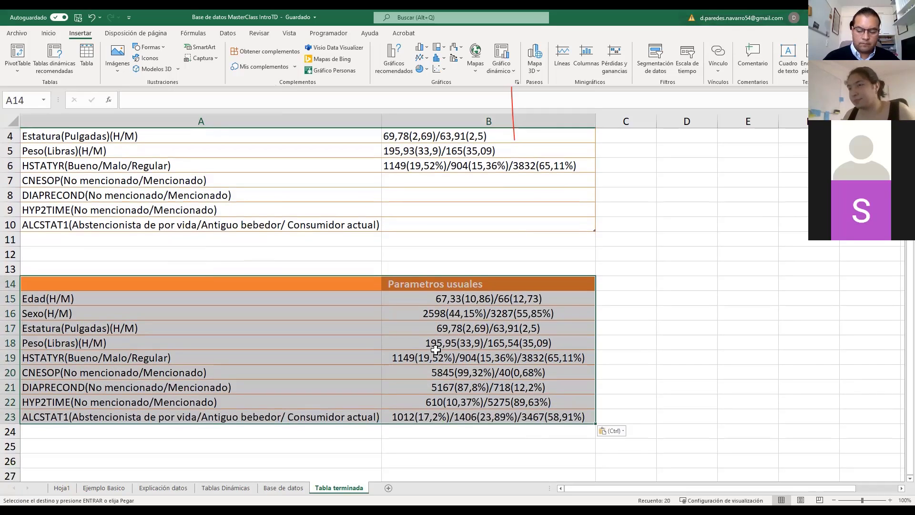
click(505, 400)
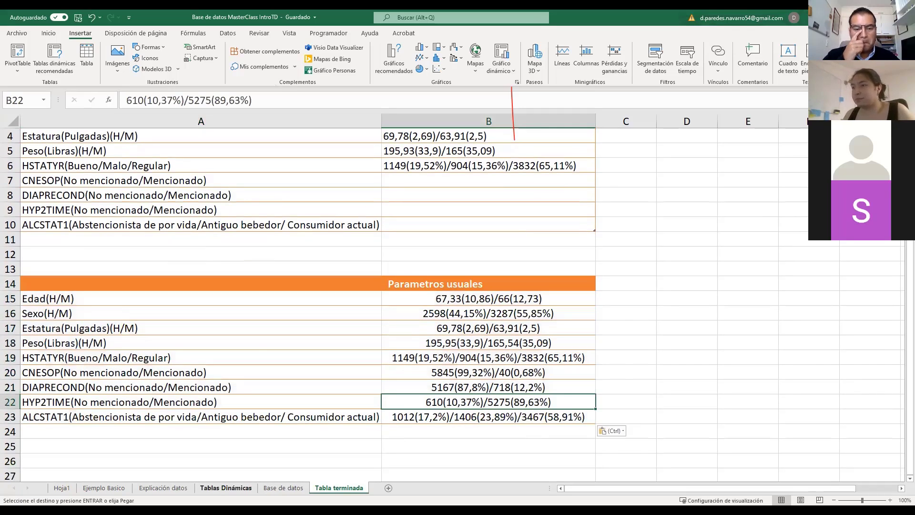
Step: Start a new pivot table in cell A76 of the Tablas Dinámicas sheet, below the age interval pivot table
click(225, 488)
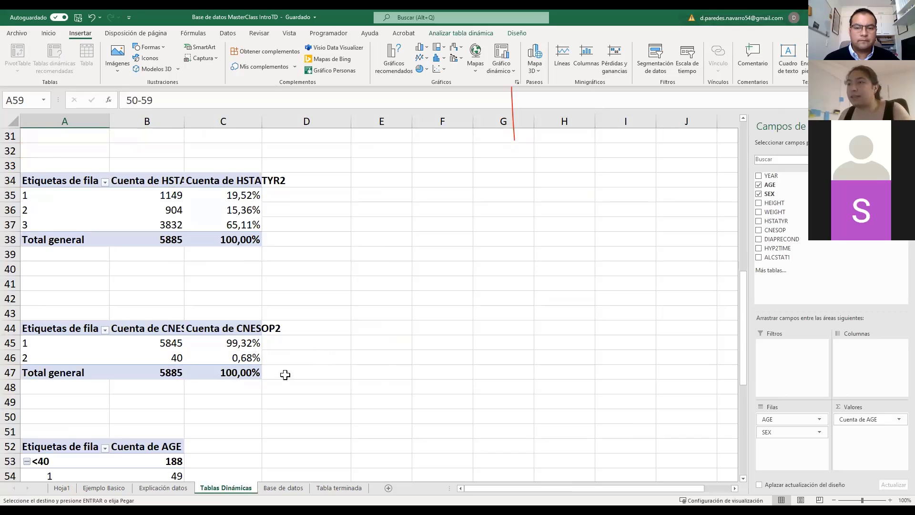
scroll(286, 371, down, 9)
click(130, 402)
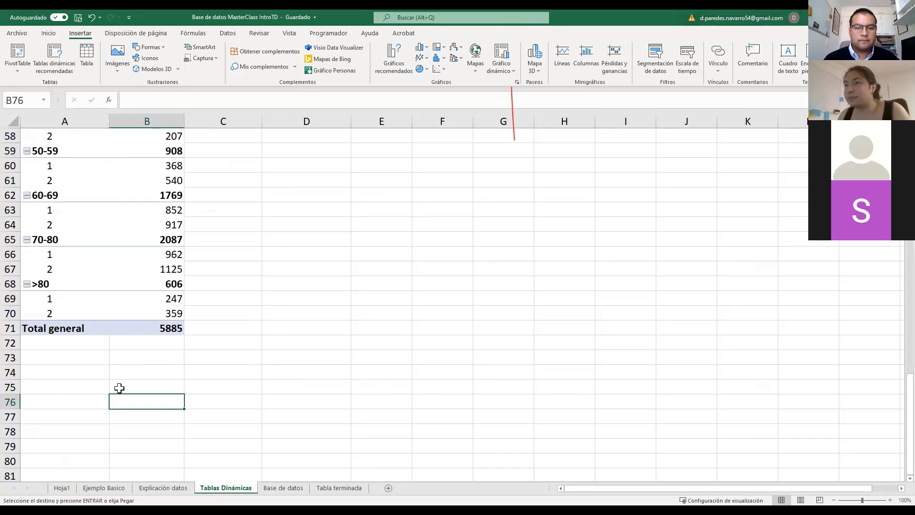
click(47, 404)
right_click(48, 406)
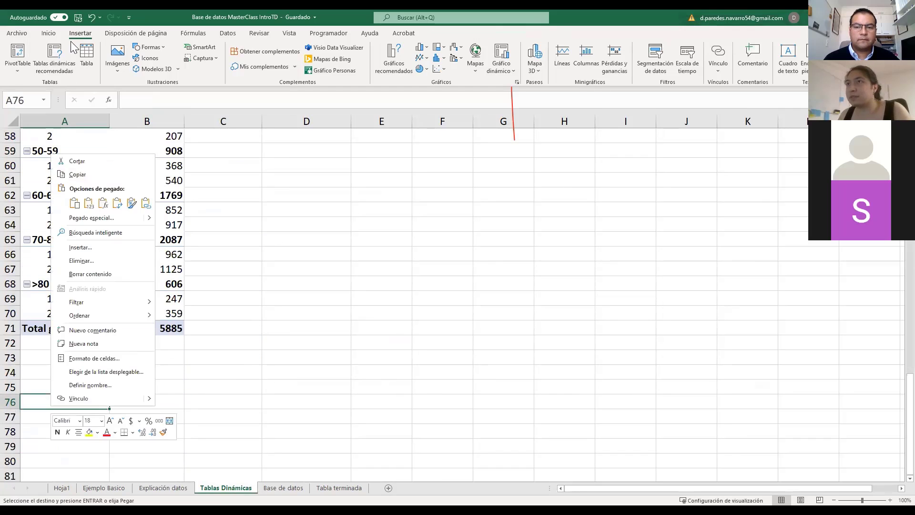
click(18, 58)
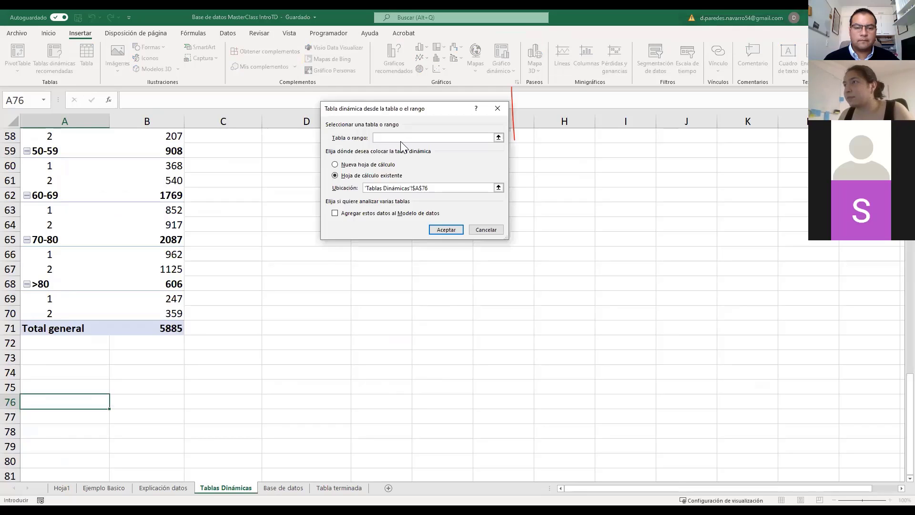
text(tabla1)
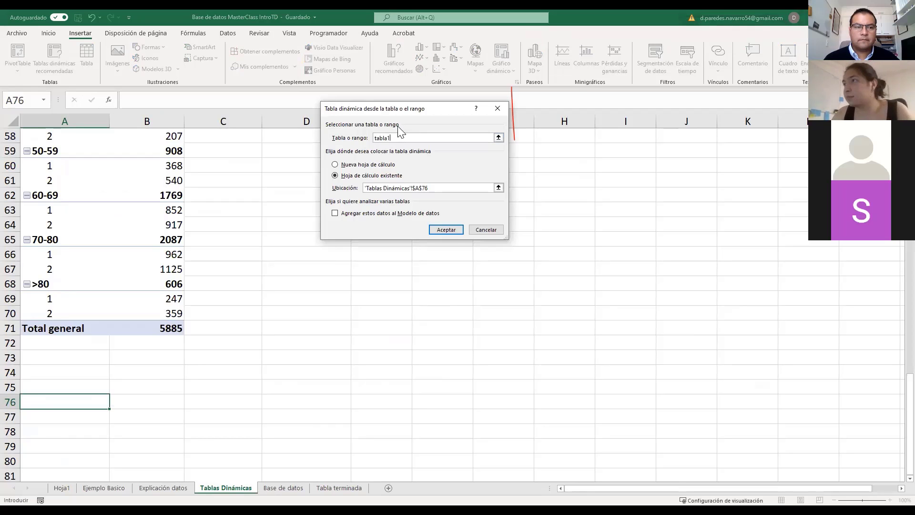
key(Left)
key(Left)
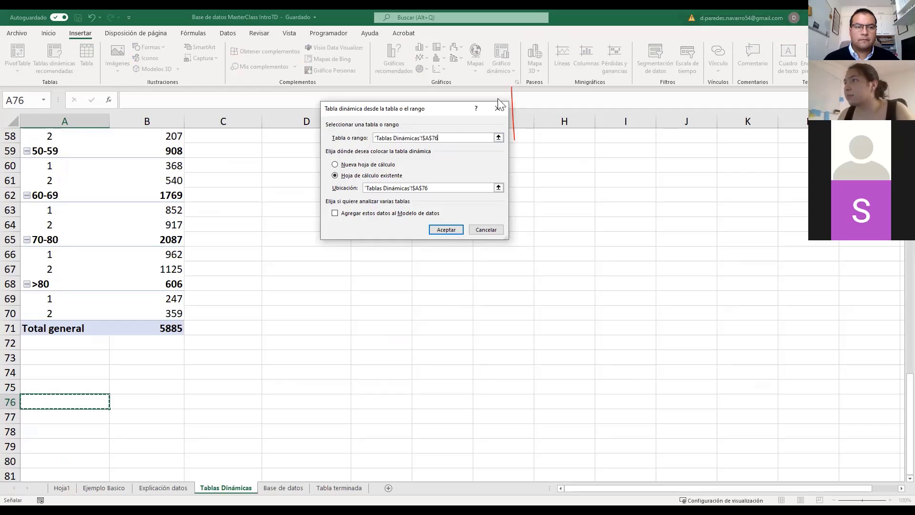
click(463, 136)
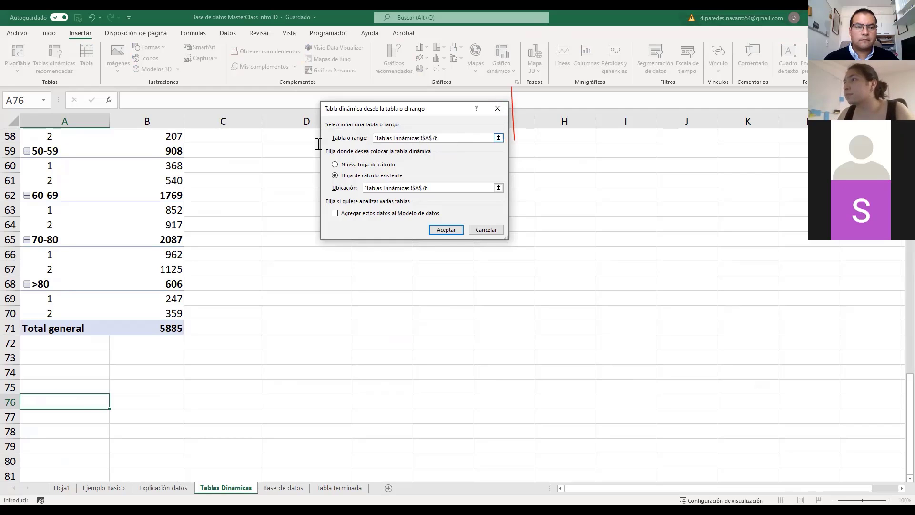
key(BackSpace)
key(BackSpace)
key(BackSpace)
key(BackSpace)
key(BackSpace)
key(BackSpace)
key(BackSpace)
key(BackSpace)
key(BackSpace)
key(BackSpace)
key(BackSpace)
key(BackSpace)
key(BackSpace)
key(BackSpace)
key(BackSpace)
key(BackSpace)
key(BackSpace)
key(BackSpace)
key(BackSpace)
key(BackSpace)
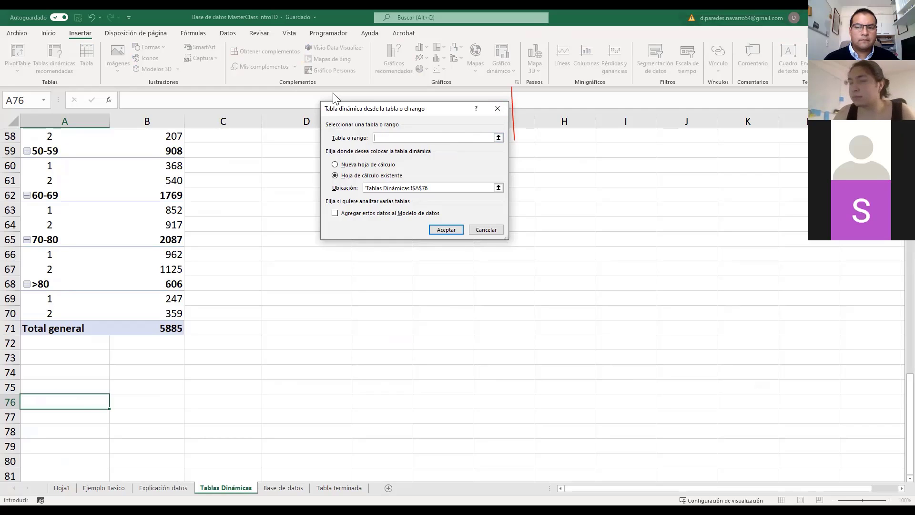
Step: Create the pivot table at A76 from Tabla1 and add DIAPRECOND to both its rows and its values
text(Tabla1)
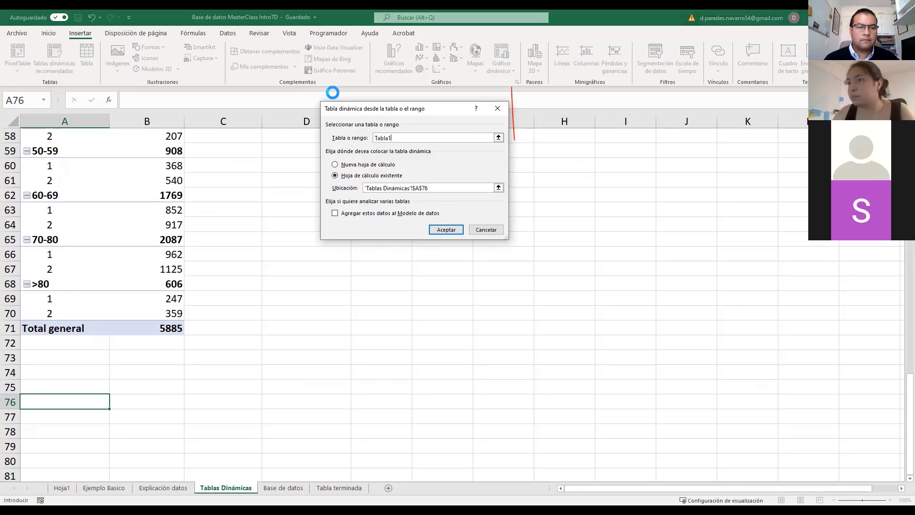
key(Return)
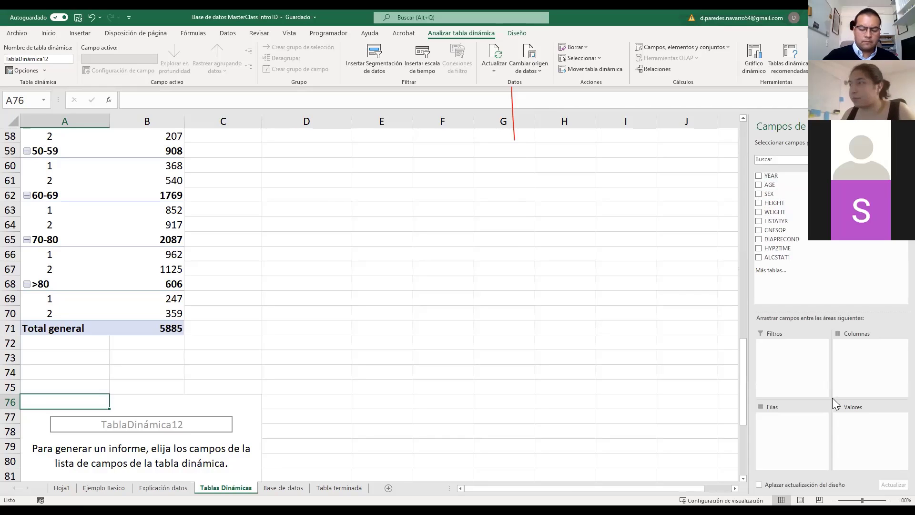
drag(787, 240, 798, 414)
drag(791, 239, 861, 421)
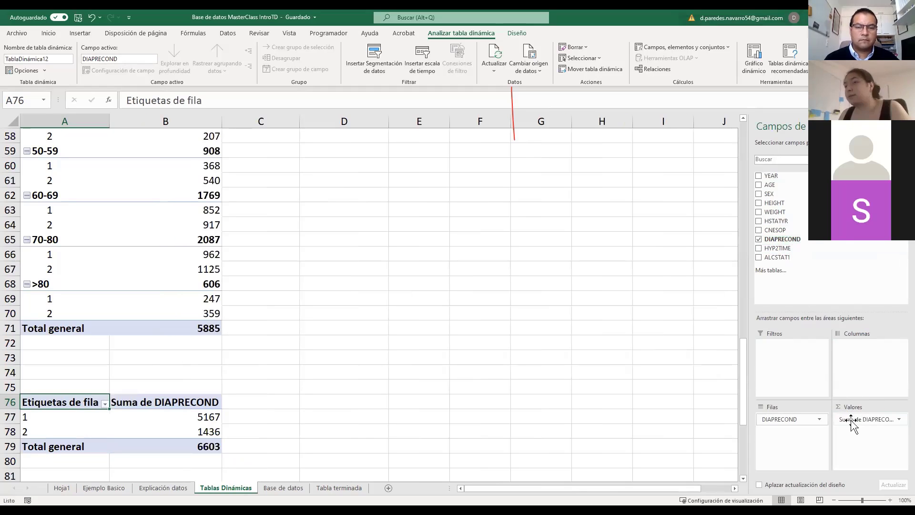
Step: Summarize the DIAPRECOND value field by Recuento instead of Suma
click(863, 422)
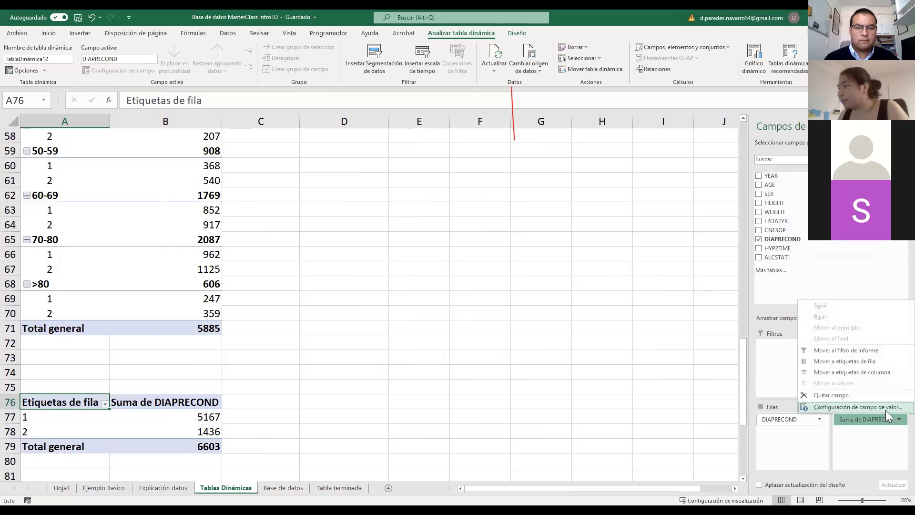
click(885, 410)
click(249, 120)
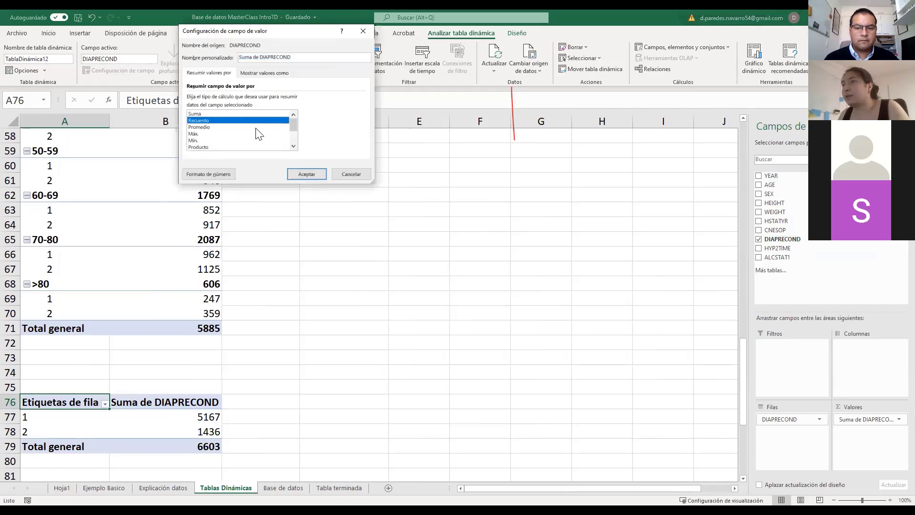
click(306, 174)
Step: Add DIAPRECOND as a second value field, summarized by Recuento and shown as % del total general
drag(781, 239, 862, 431)
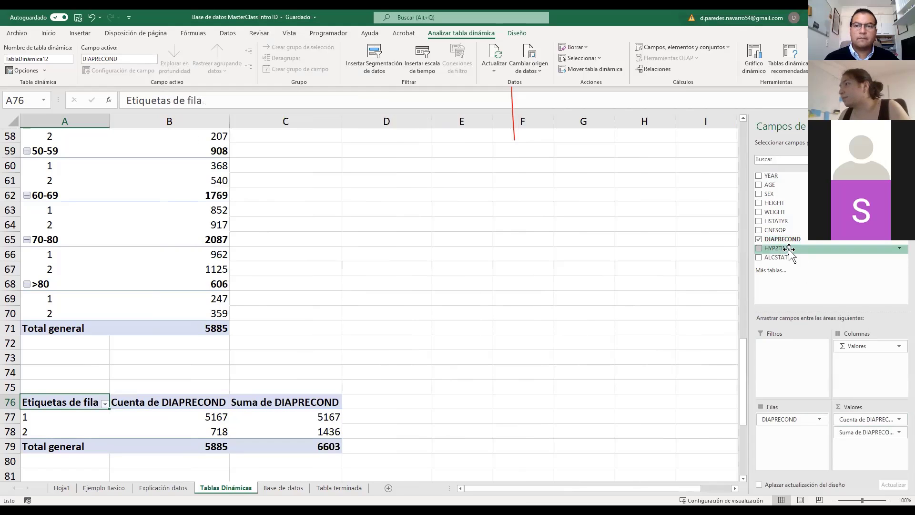
click(864, 431)
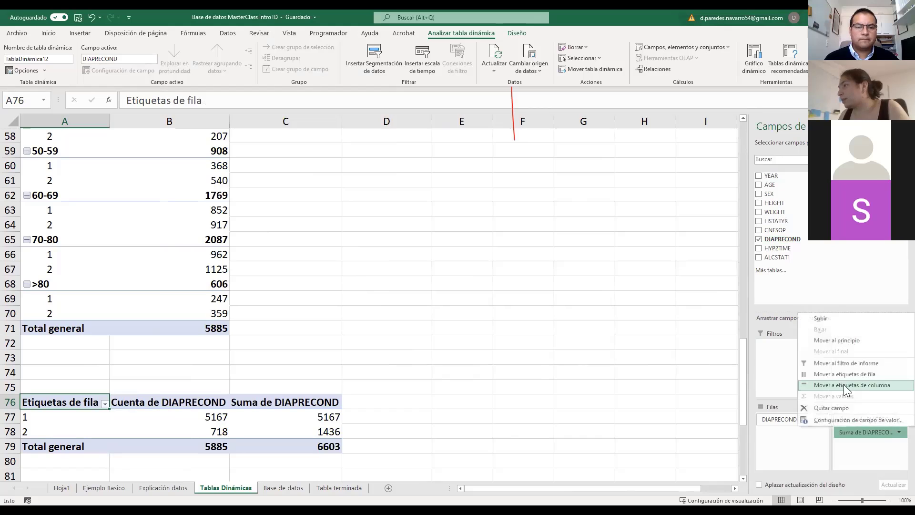
click(843, 419)
click(232, 120)
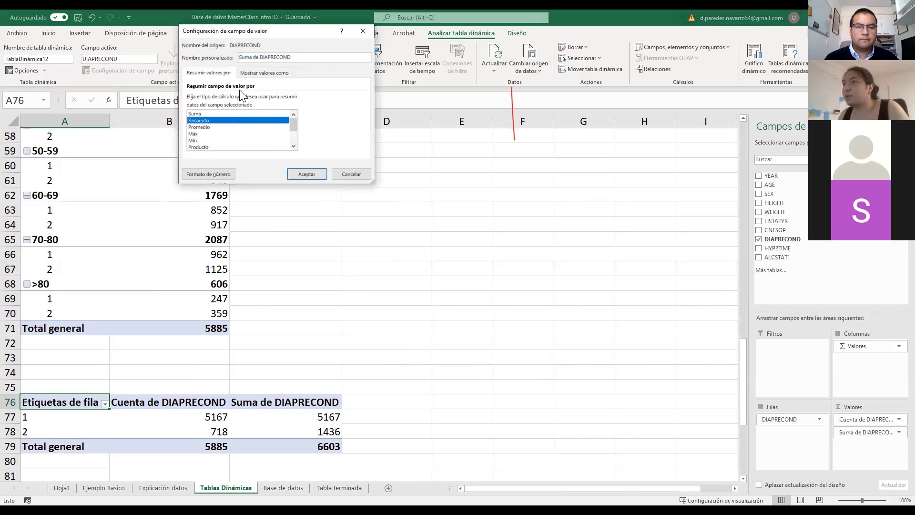
click(264, 72)
click(234, 98)
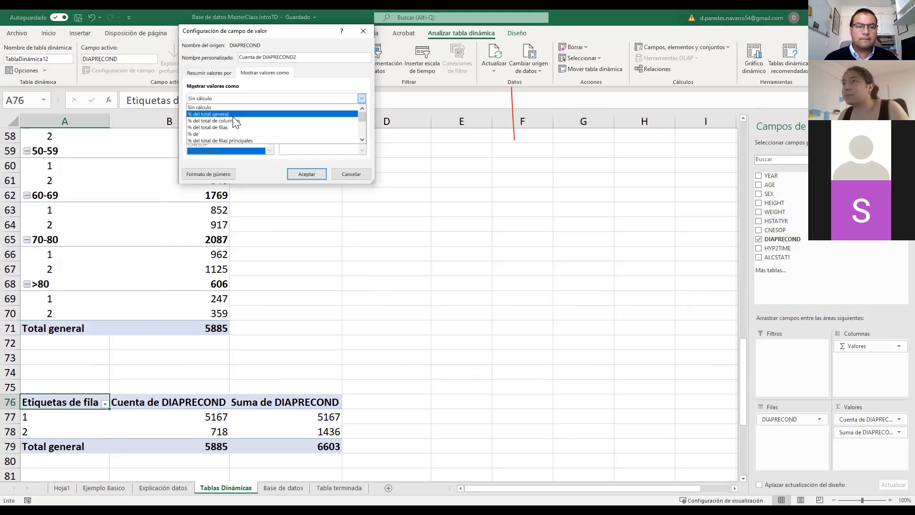
click(232, 116)
click(296, 171)
scroll(444, 440, down, 5)
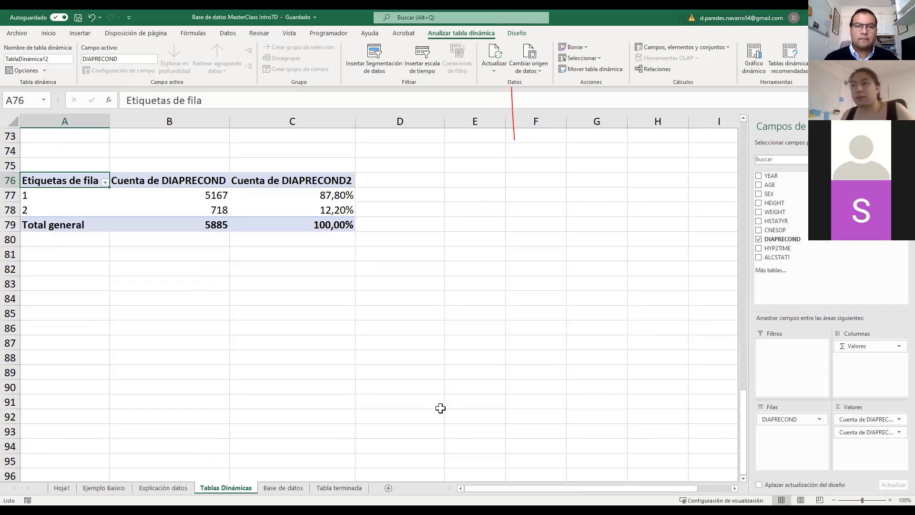
Step: Insert a pivot table based on Tabla1 at cell E3 of the Tablas Dinámicas sheet
scroll(478, 384, up, 2)
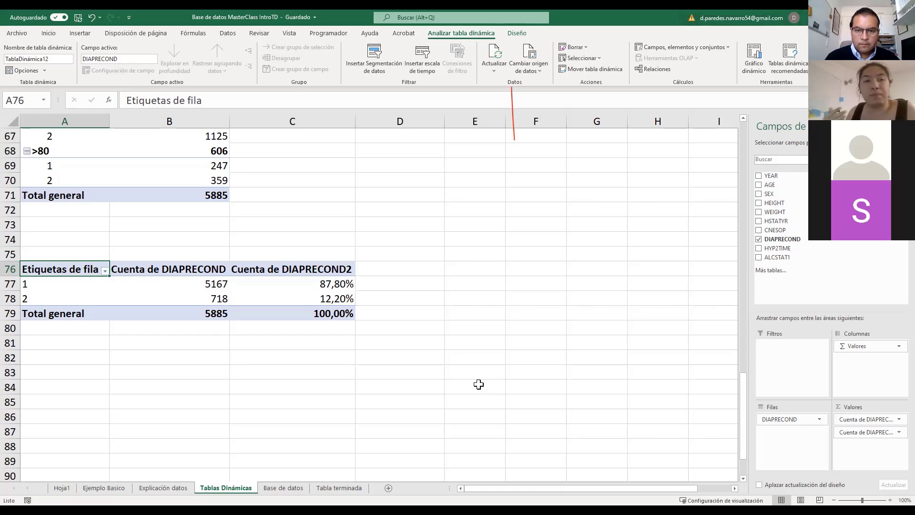
scroll(619, 339, up, 12)
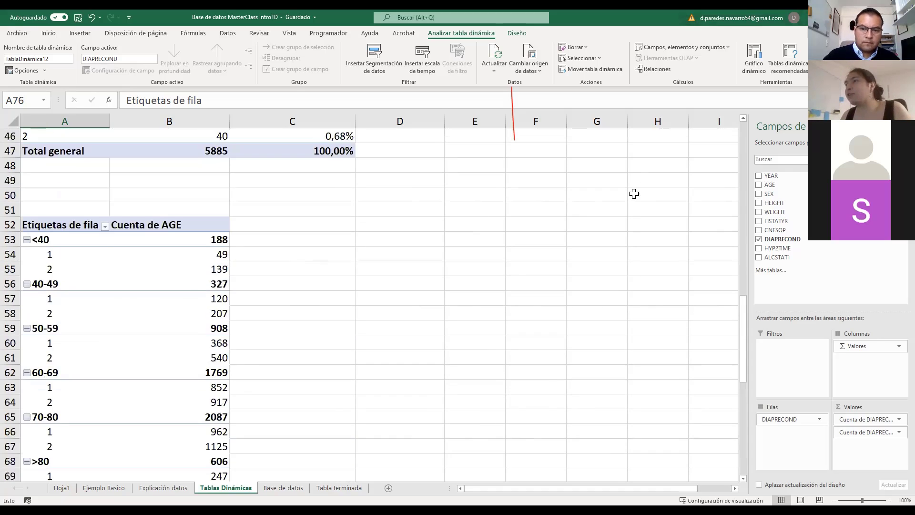
scroll(369, 305, up, 1)
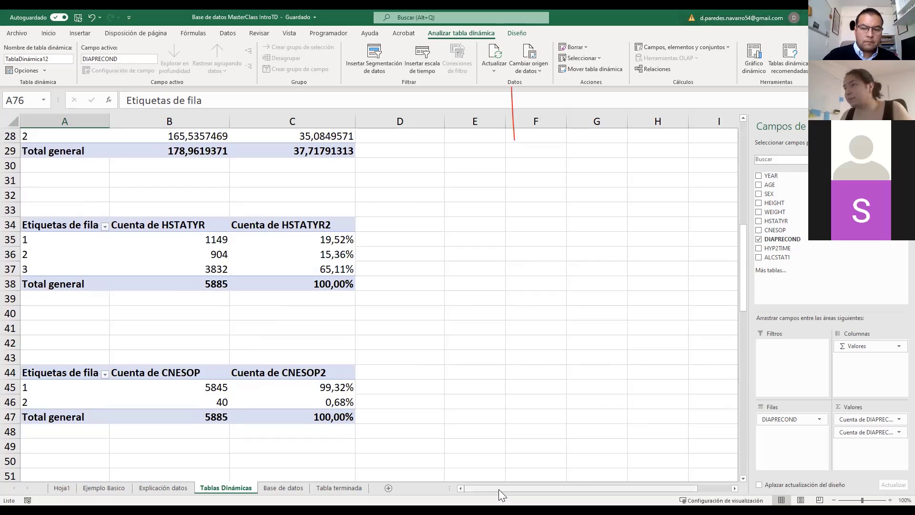
scroll(458, 300, right, 1)
scroll(458, 300, up, 9)
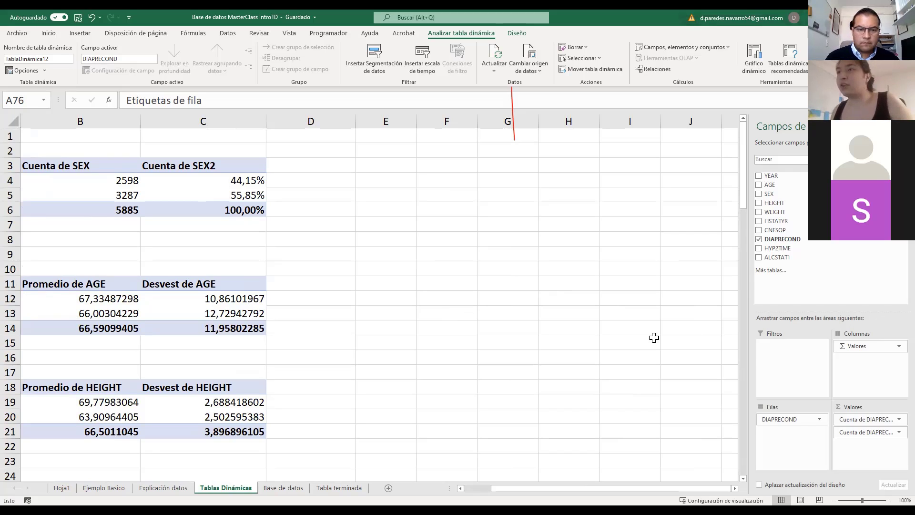
click(397, 170)
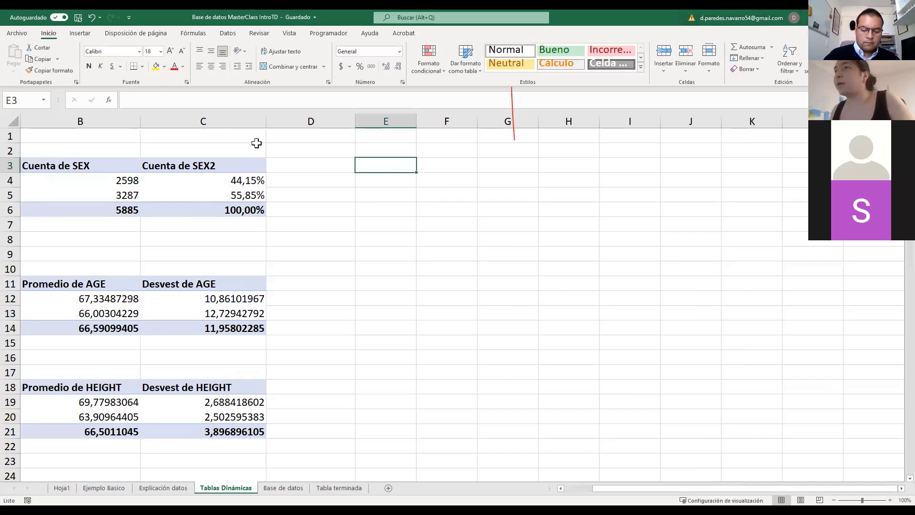
click(80, 33)
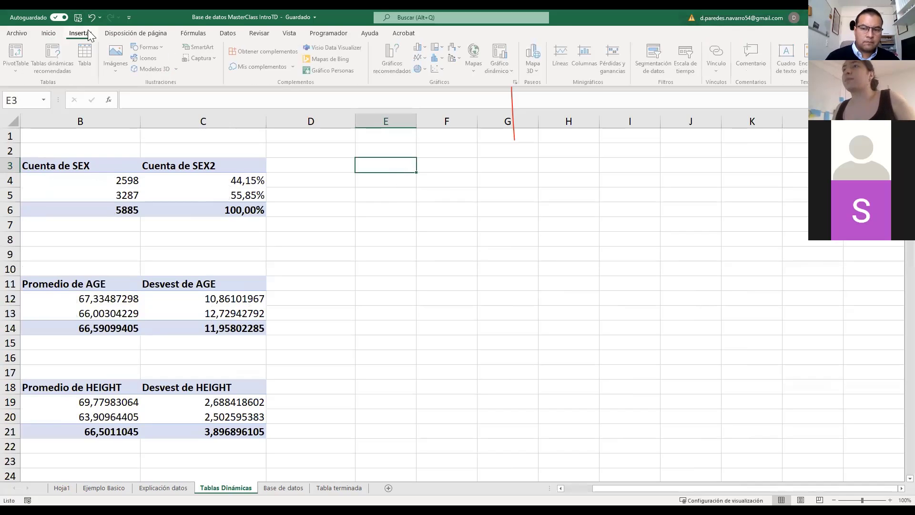
click(37, 62)
text(T)
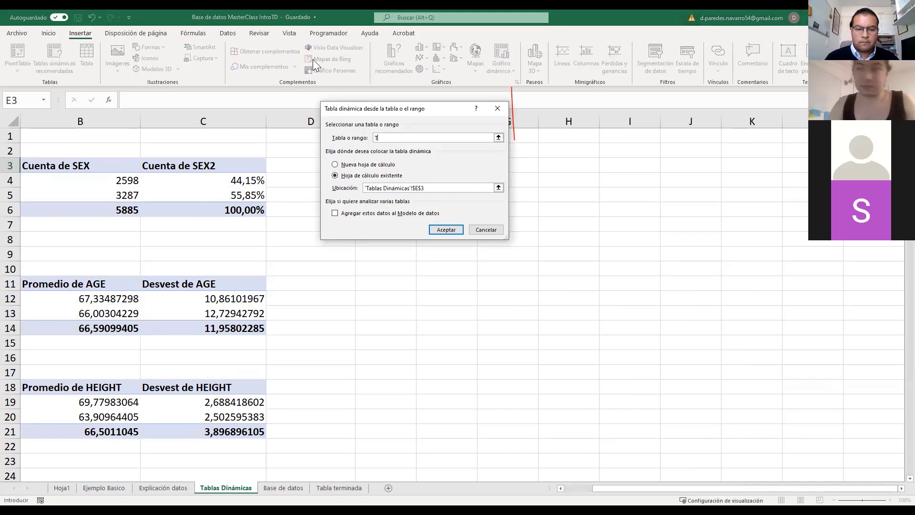
text(abla1)
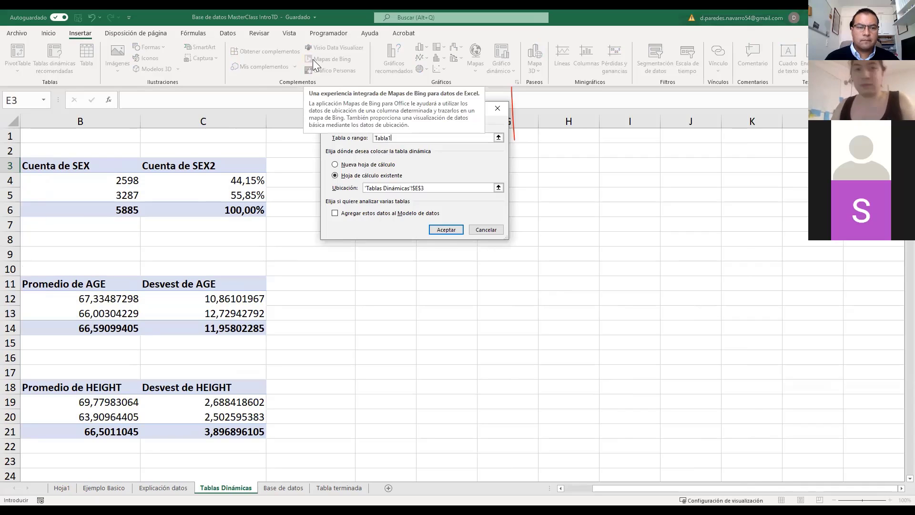
key(Return)
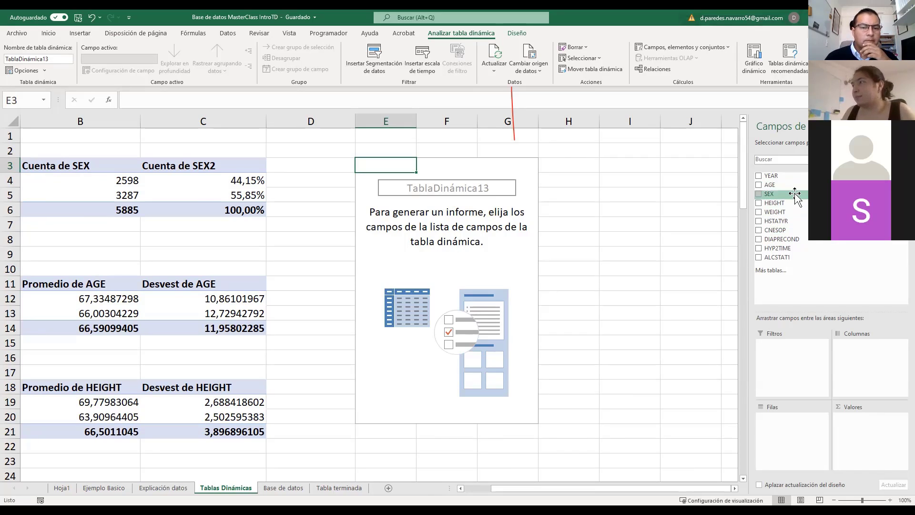
Step: Place SEX in the rows and HSTATYR in both the columns and the values of the pivot table at E3
drag(788, 194, 804, 420)
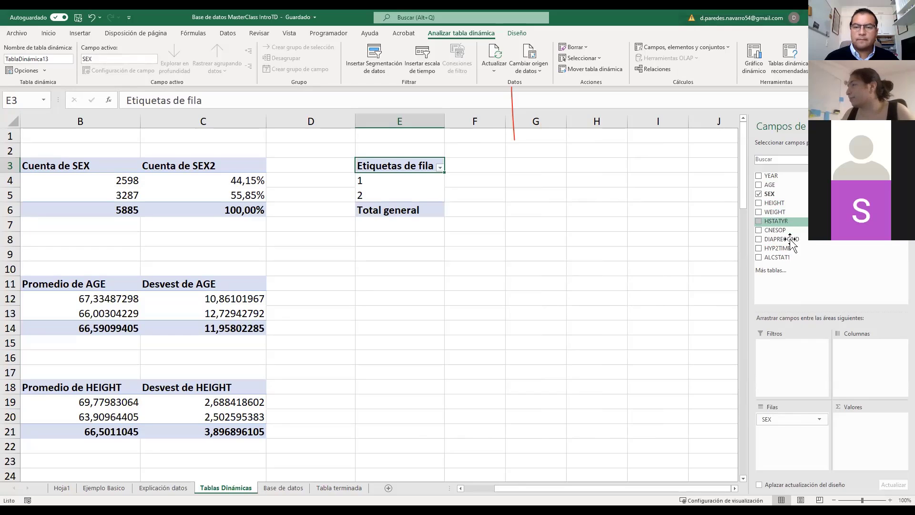
drag(786, 223, 868, 351)
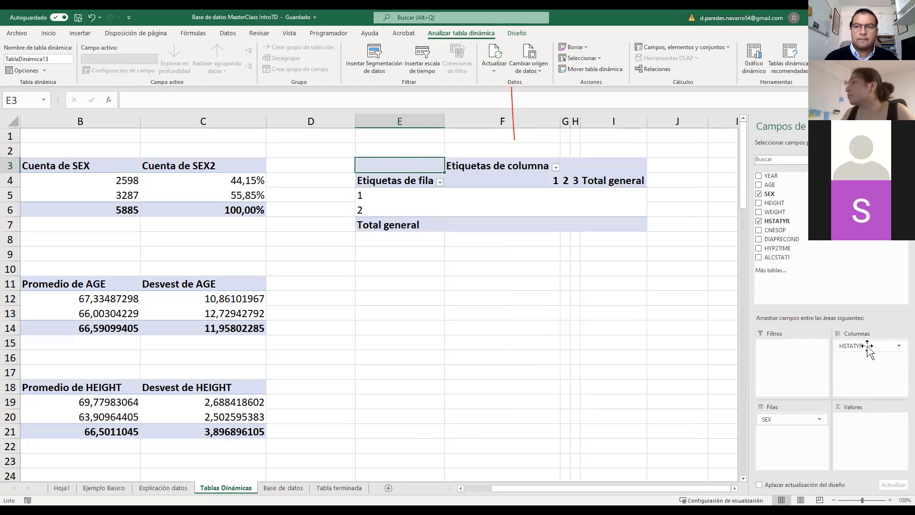
drag(781, 221, 883, 431)
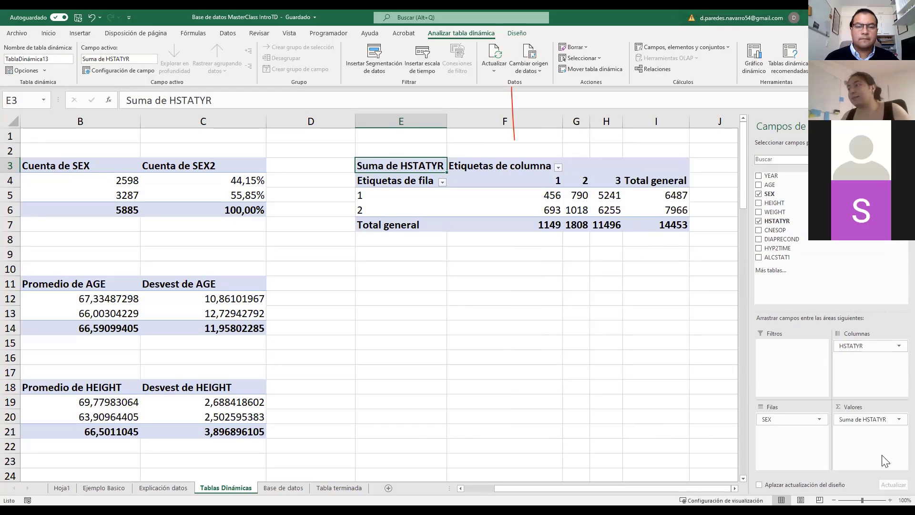
Step: Summarize the HSTATYR value field of the pivot table at E3 by Recuento
click(878, 420)
click(874, 409)
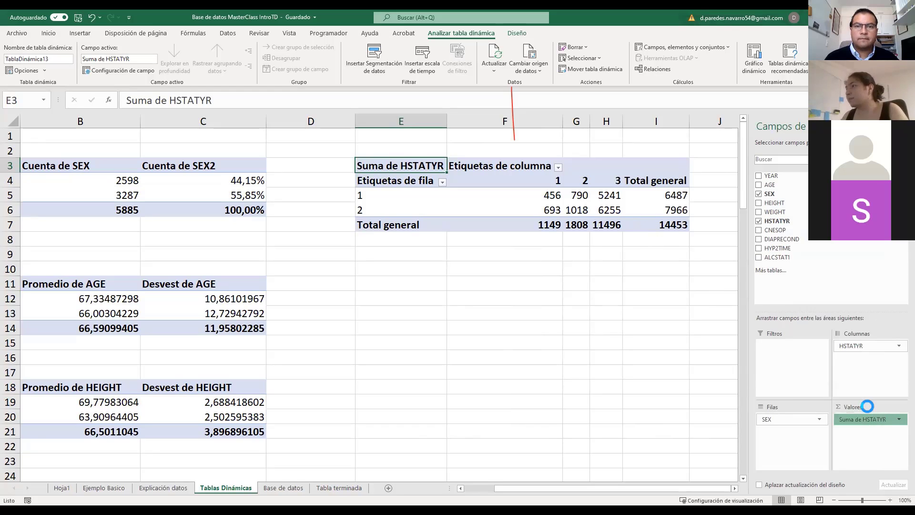
click(219, 120)
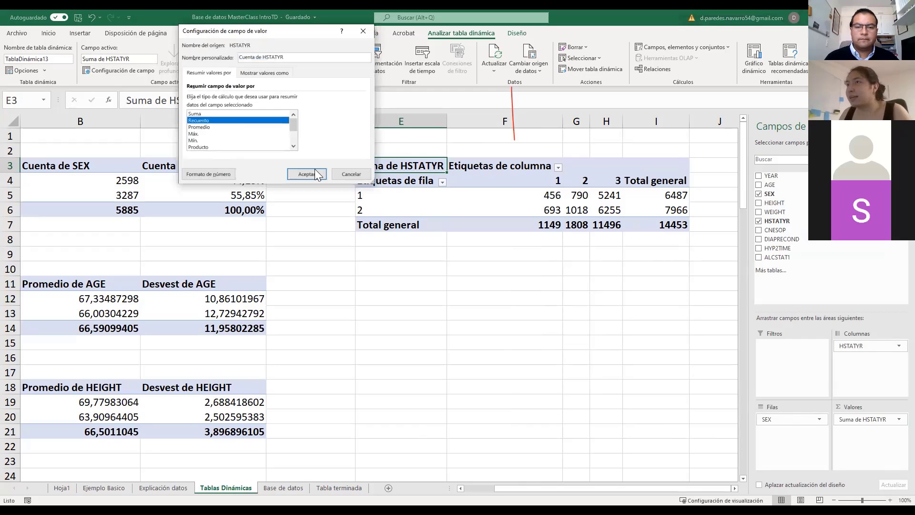
click(314, 172)
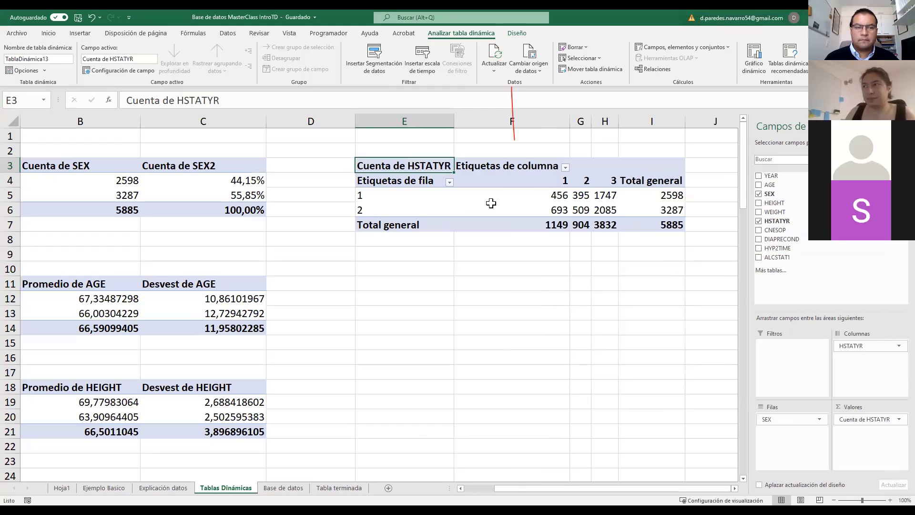
Step: Examine the counts for each combination of SEX and HSTATYR in the pivot table at E3
click(563, 192)
mouse_move(565, 194)
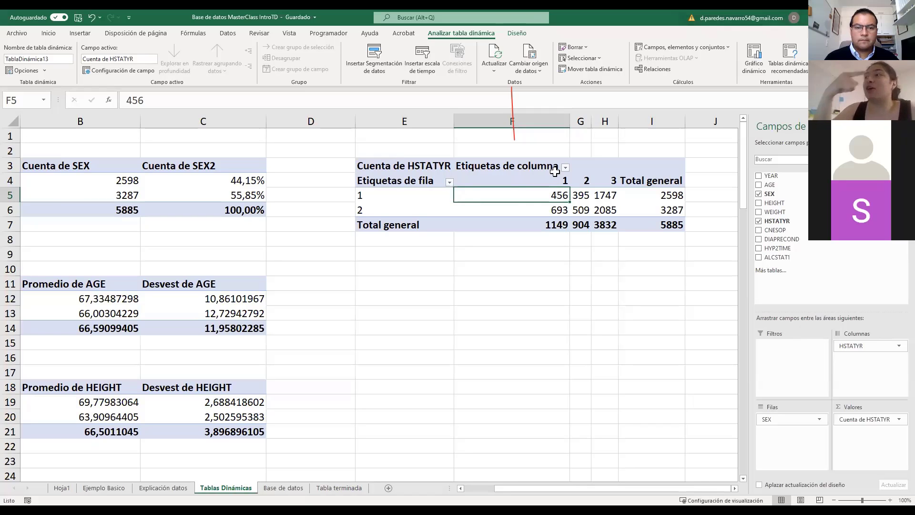
click(559, 207)
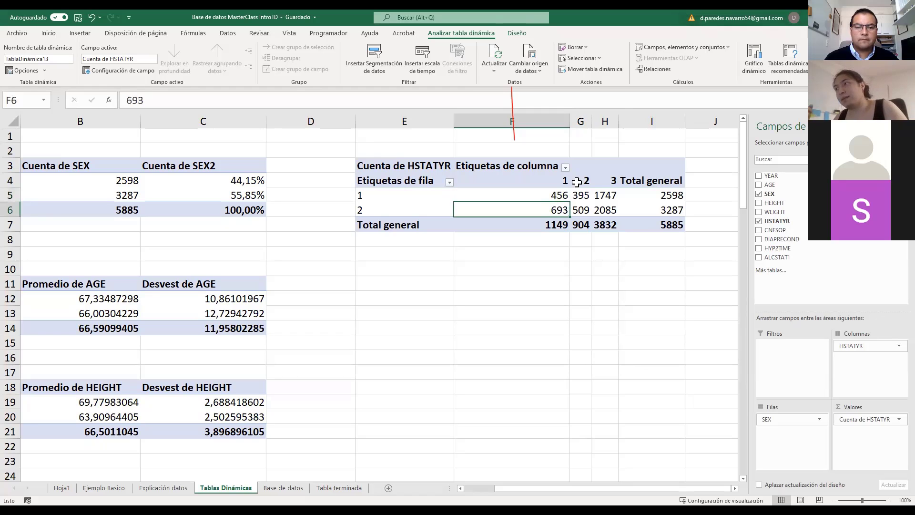
click(608, 209)
click(589, 210)
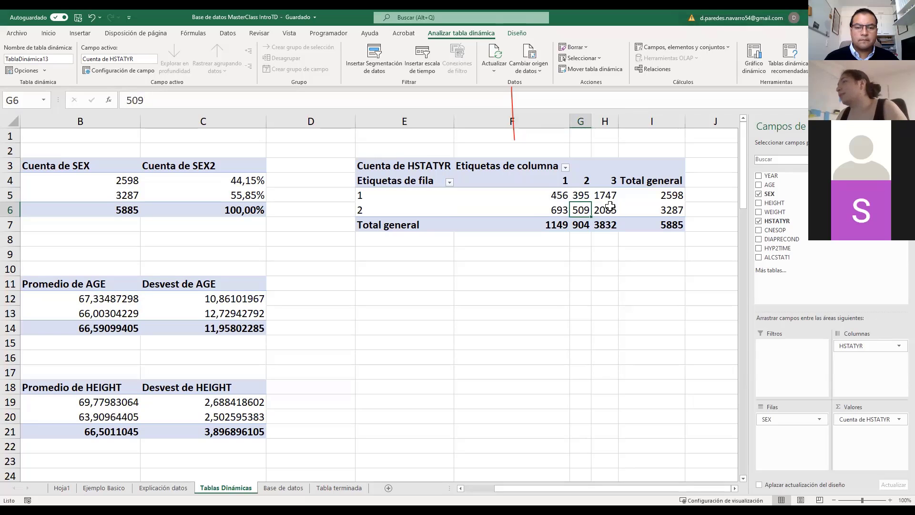
click(610, 207)
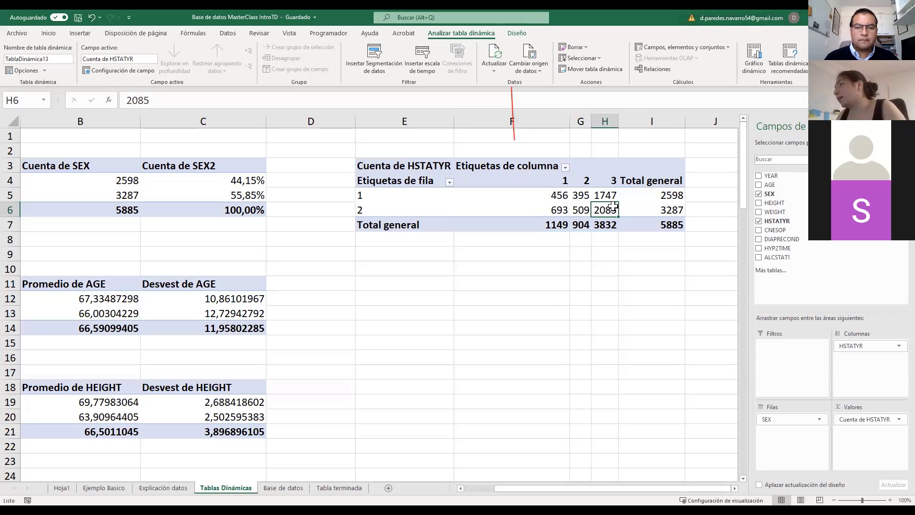
Step: Insert a Columnas agrupadas pivot chart from the SEX by HSTATYR pivot table
click(468, 199)
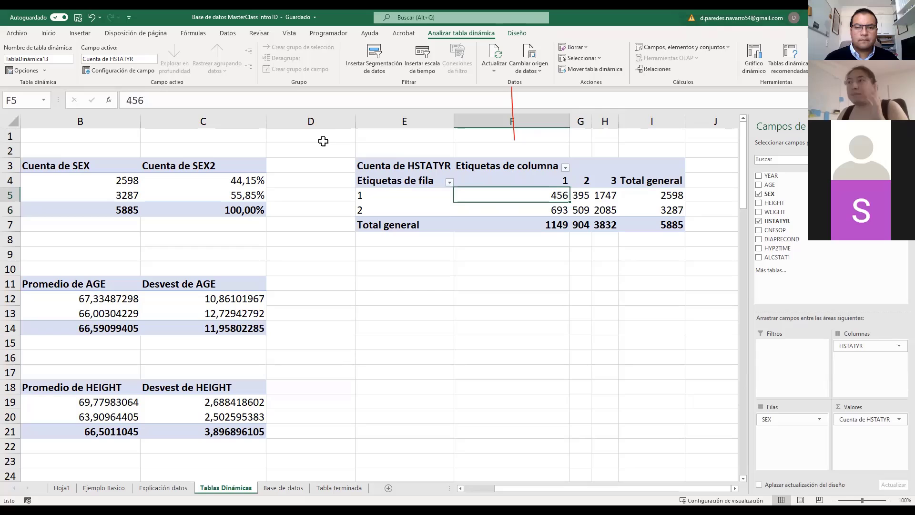
click(86, 34)
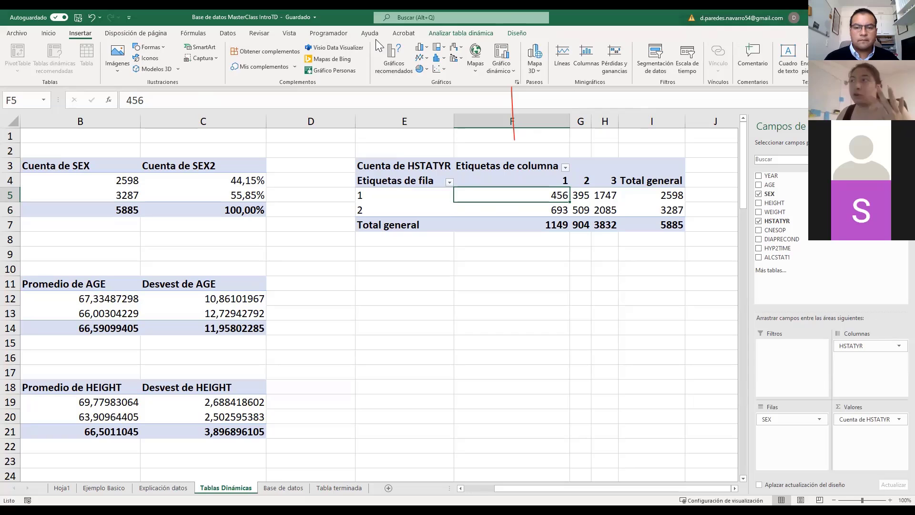
click(392, 63)
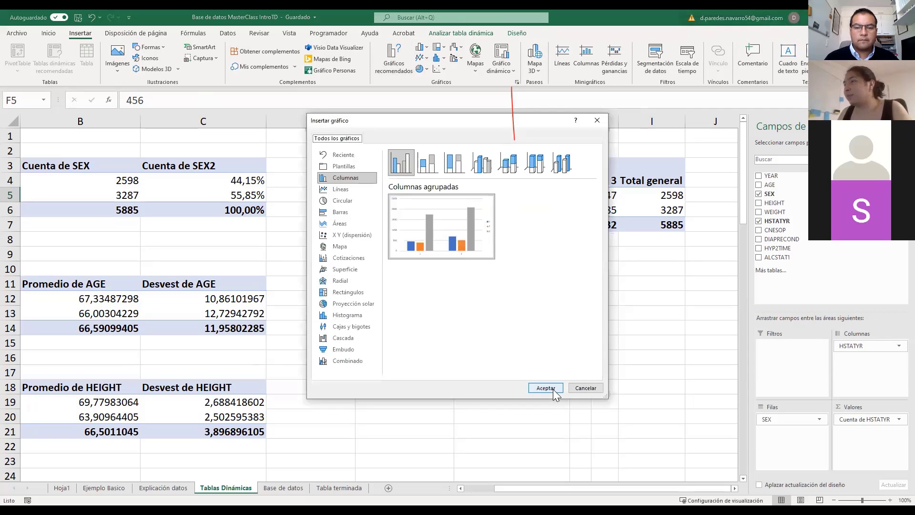
click(549, 388)
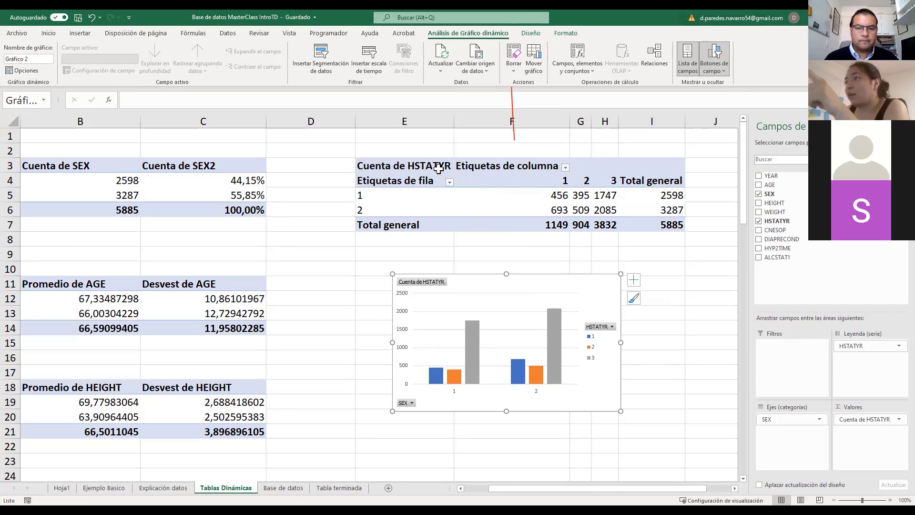
Step: Preview chart types, including Proyección solar, for the raw SEX and HSTATYR columns on the Base de datos sheet without inserting one
click(296, 485)
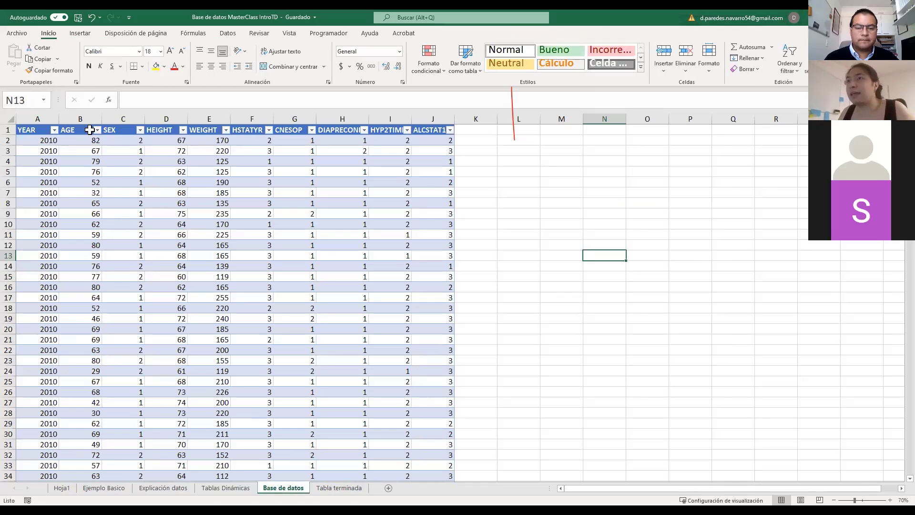
click(123, 118)
ctrl+click(249, 114)
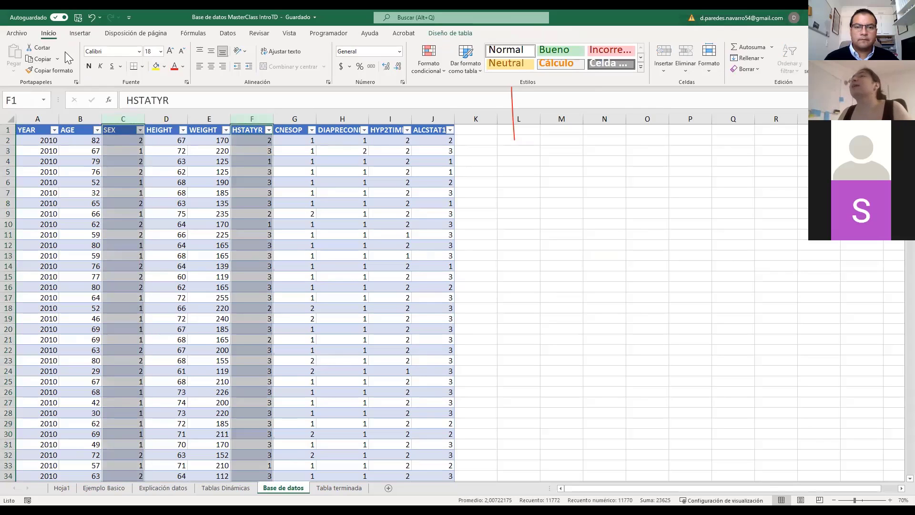
click(79, 33)
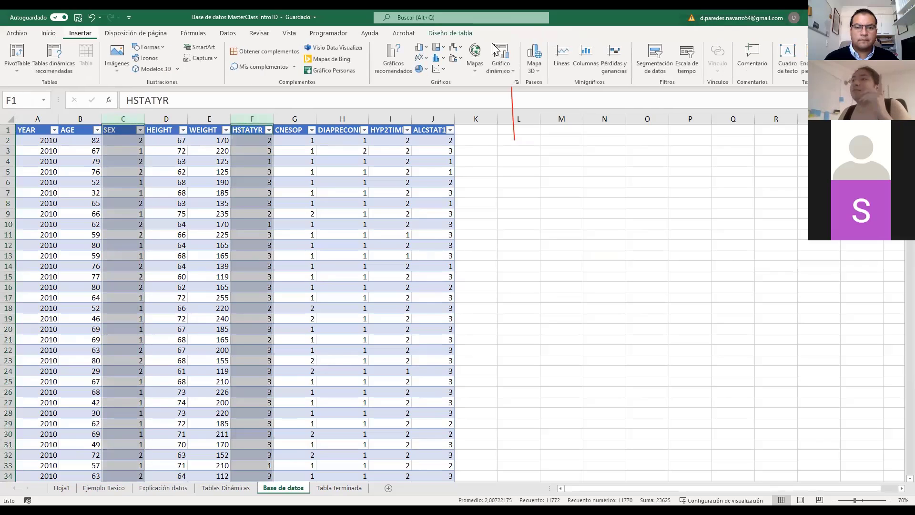
click(379, 60)
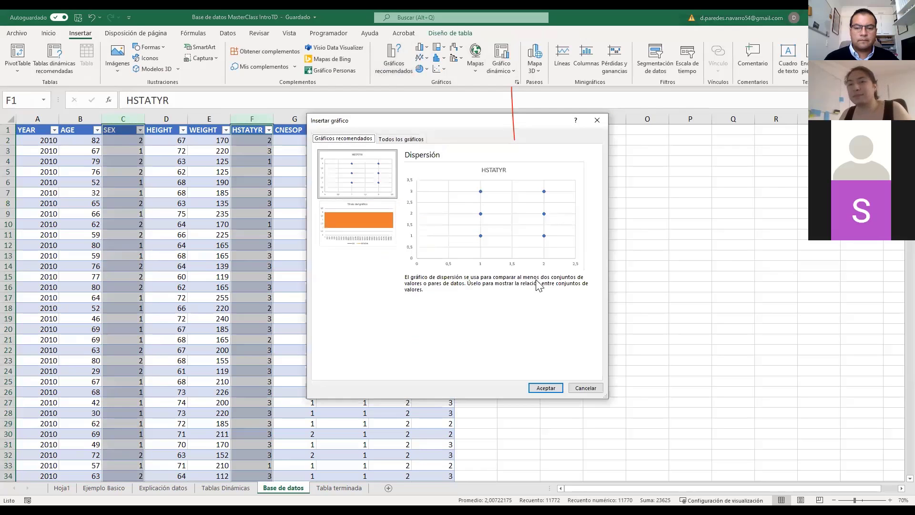
click(420, 141)
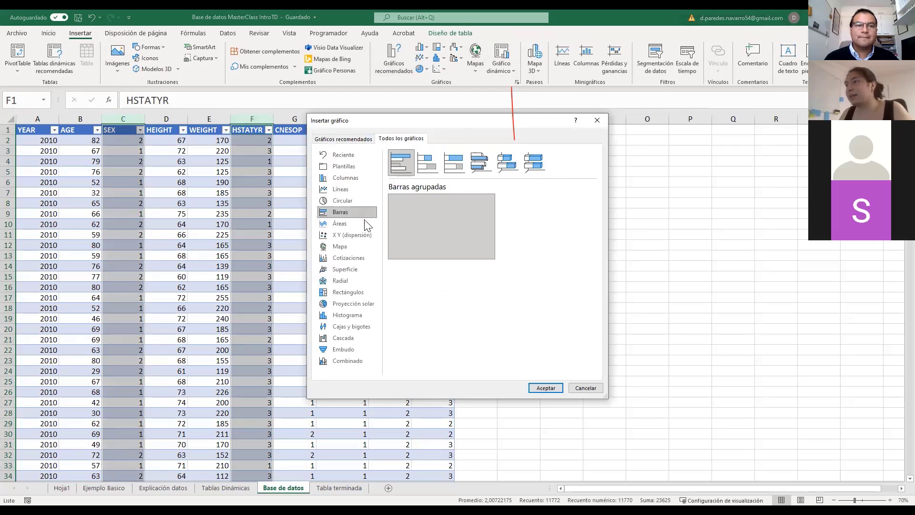
click(343, 280)
click(336, 306)
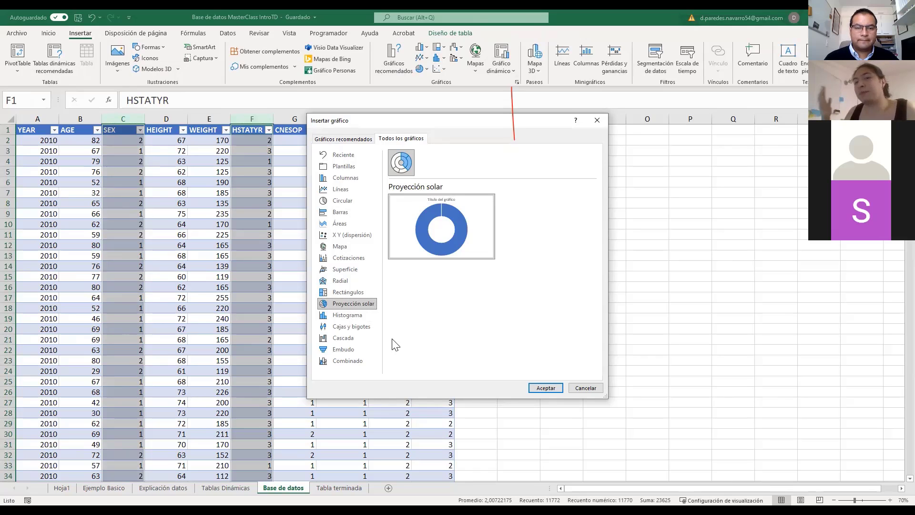
click(582, 387)
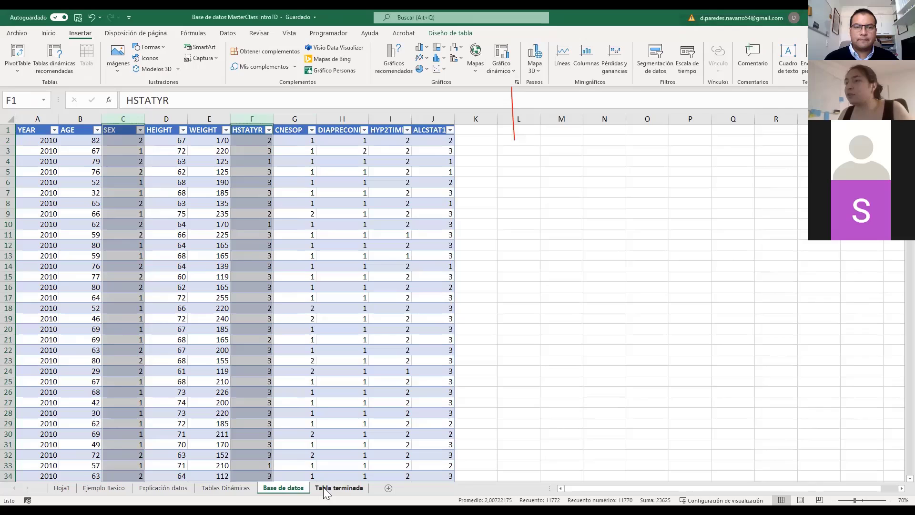
Step: Nudge the pivot chart on the Tablas Dinámicas sheet and shift its plot area slightly toward the legend
click(218, 487)
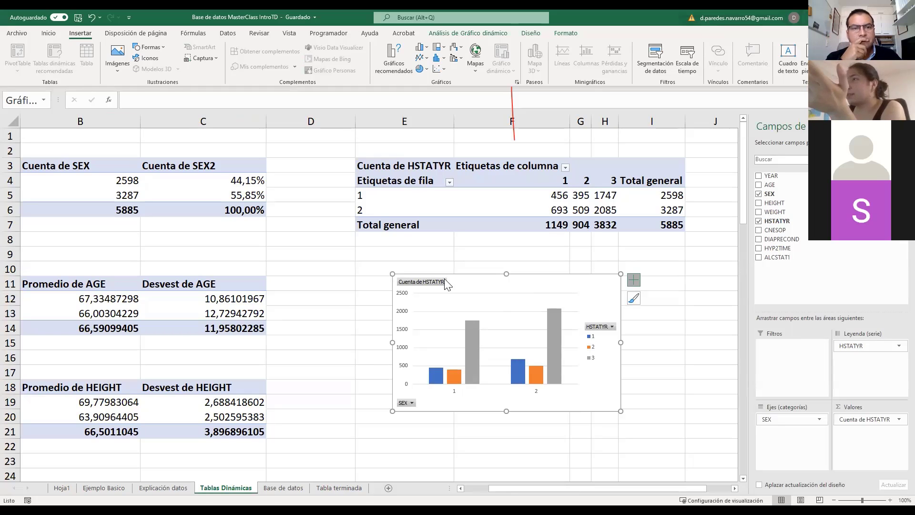
click(511, 198)
drag(109, 180, 199, 208)
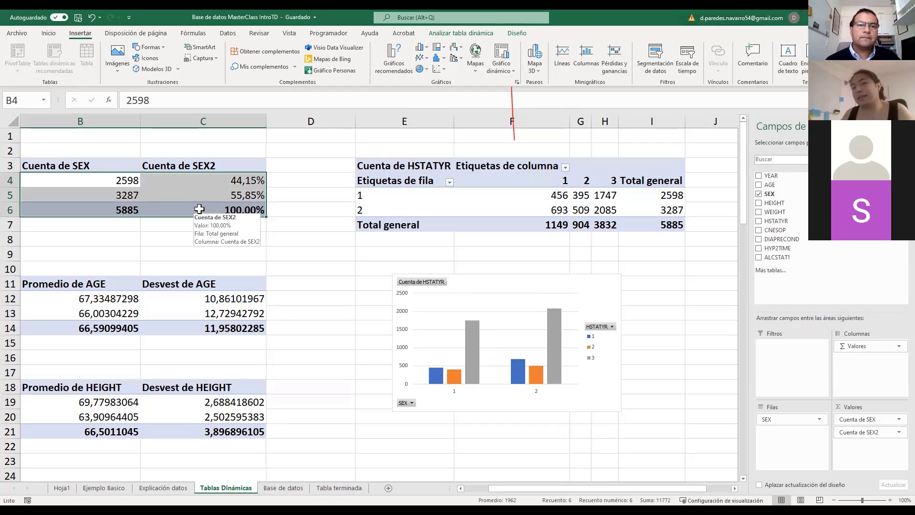
click(631, 258)
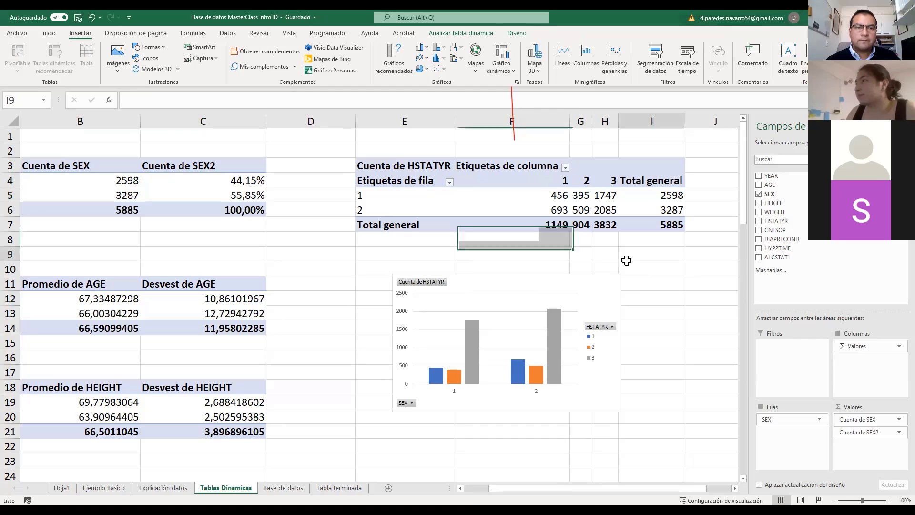
click(622, 290)
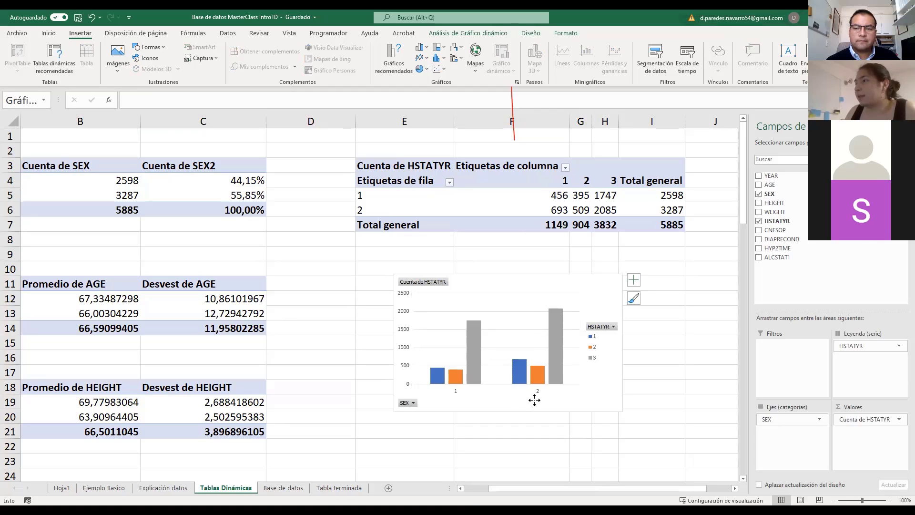
mouse_move(490, 300)
mouse_down()
mouse_move(524, 283)
mouse_move(491, 310)
mouse_move(509, 298)
mouse_move(497, 310)
mouse_up()
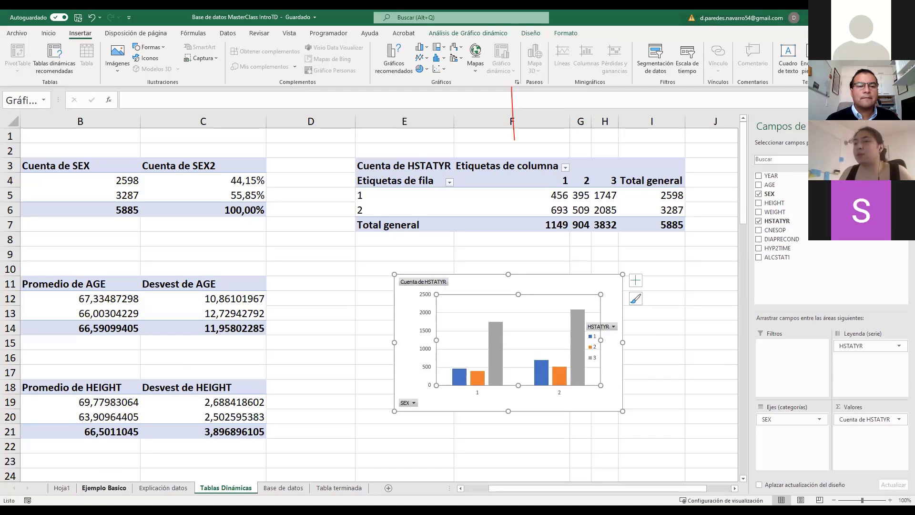
Step: Delete the dosis column chart covering the pivot table on the Ejemplo Basico sheet
click(104, 488)
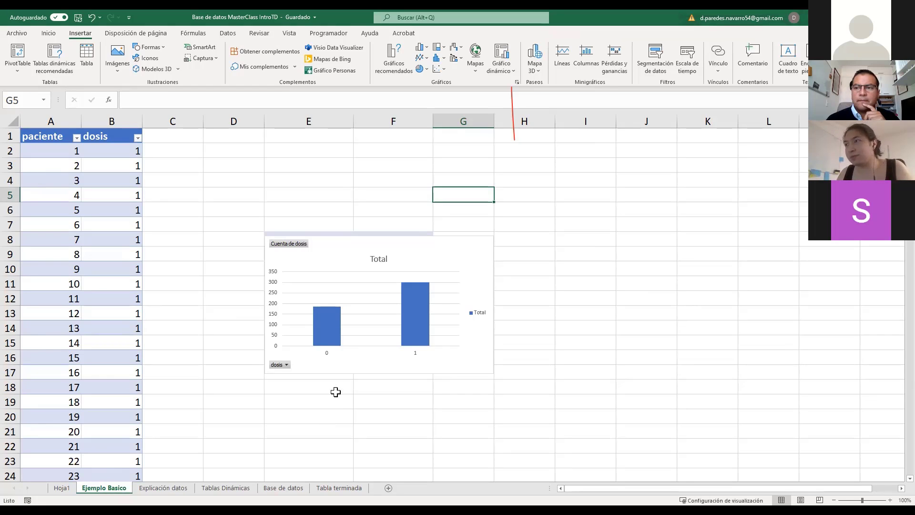
drag(475, 237, 636, 276)
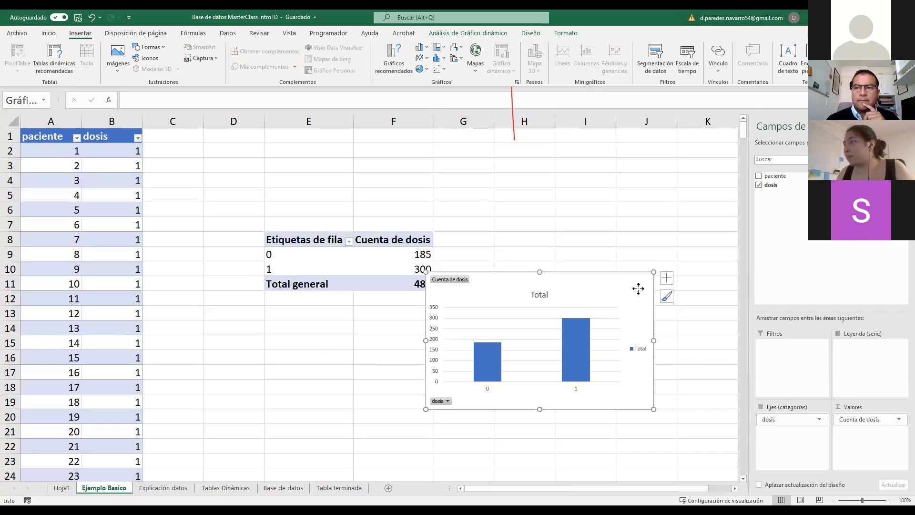
key(Delete)
Step: Remove the dosis field from both the rows and the values of the Ejemplo Basico pivot table
click(395, 257)
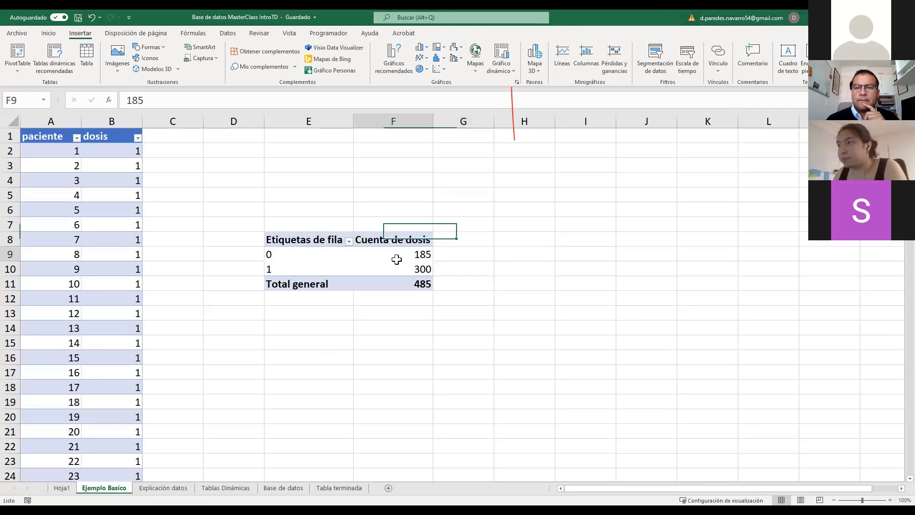
drag(310, 254, 312, 267)
click(400, 257)
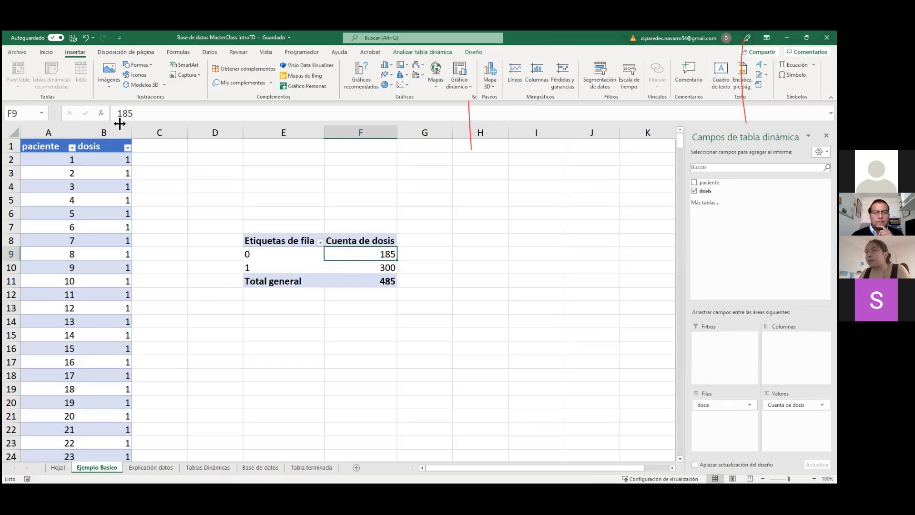
drag(723, 404, 731, 259)
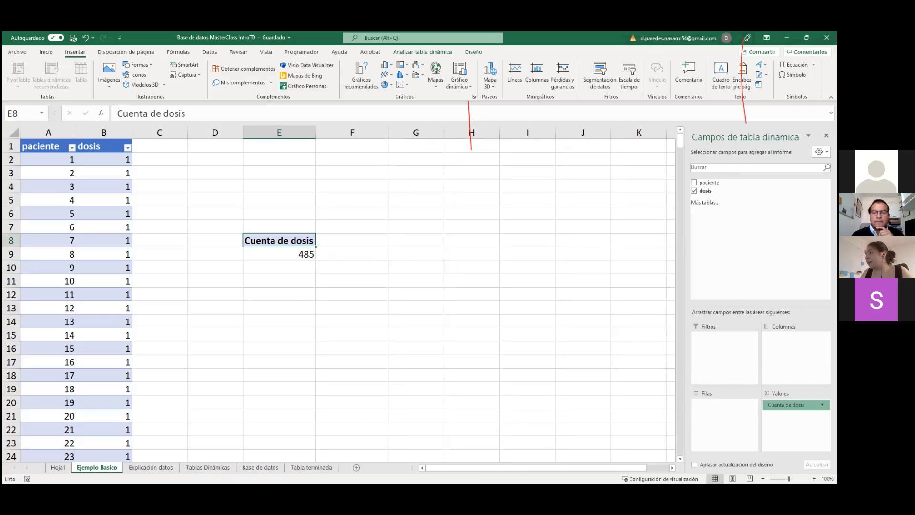
drag(786, 404, 741, 259)
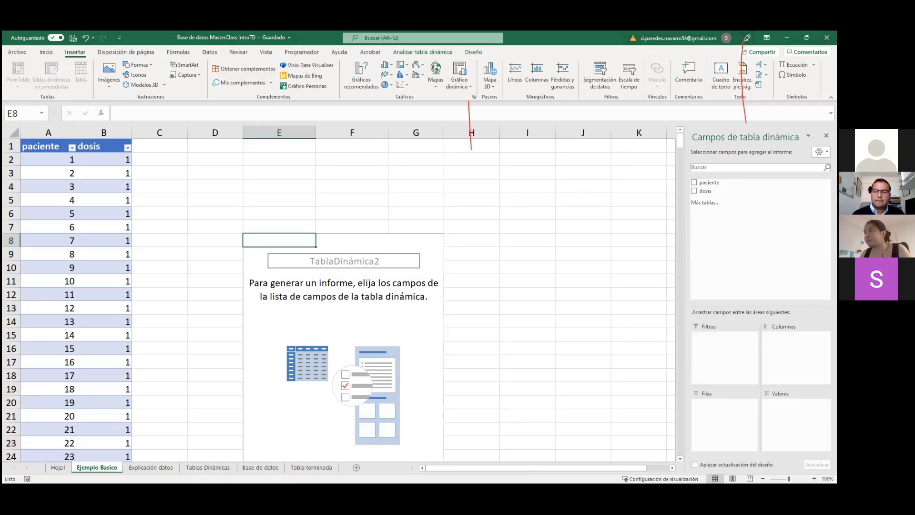
Step: Place dosis in both the rows and the values of the emptied pivot table, summarizing the values by Recuento
drag(697, 193, 721, 424)
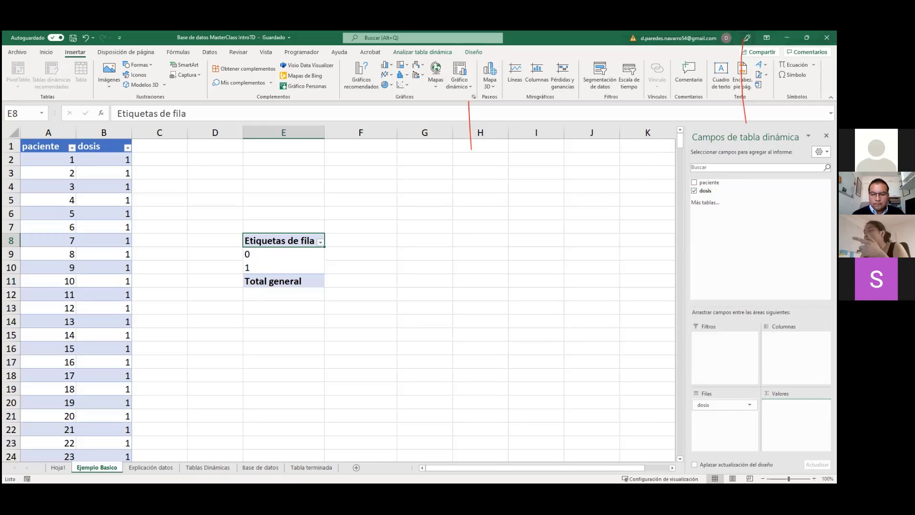
drag(795, 419, 796, 412)
click(822, 404)
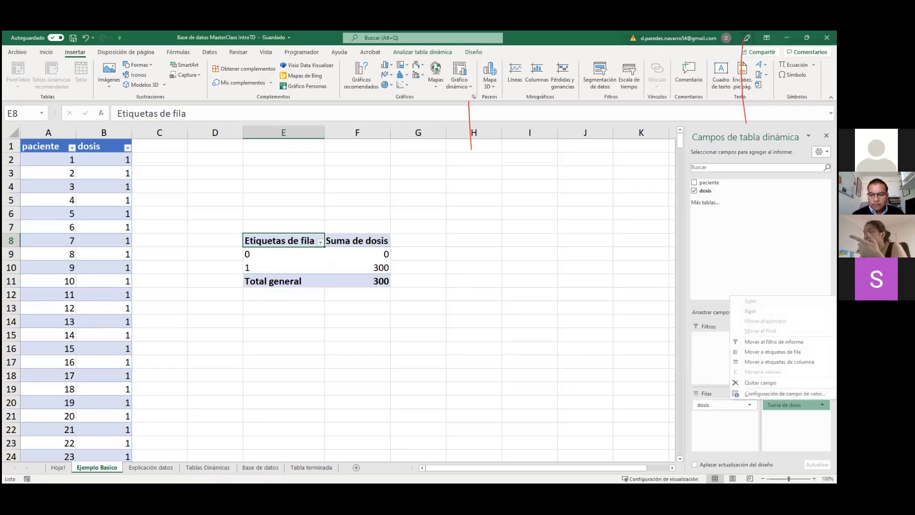
click(778, 393)
click(191, 131)
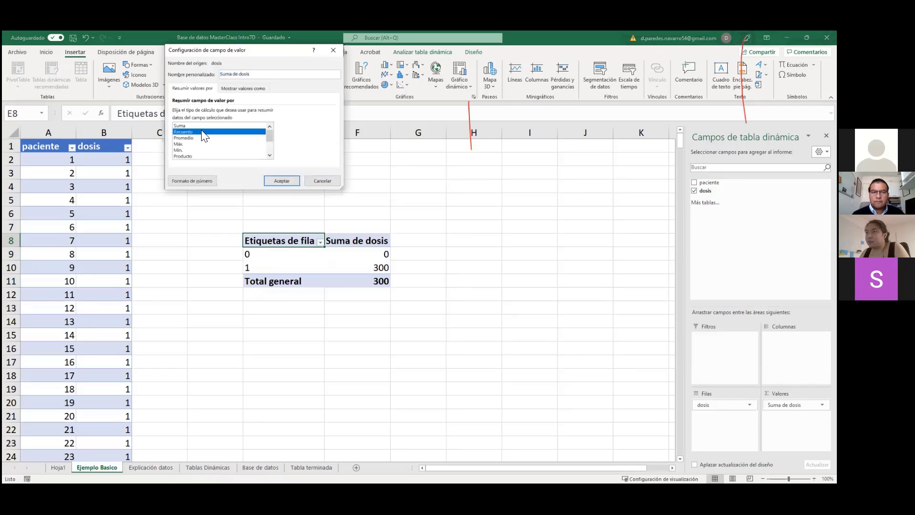
click(271, 180)
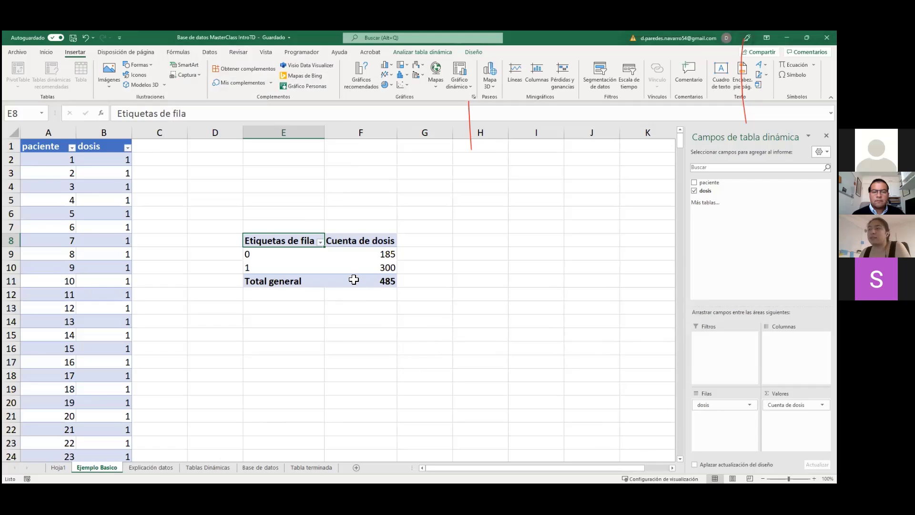
Step: Review the Parametros usuales tables on the Tabla terminada sheet and the survey records on the Base de datos sheet
mouse_move(353, 280)
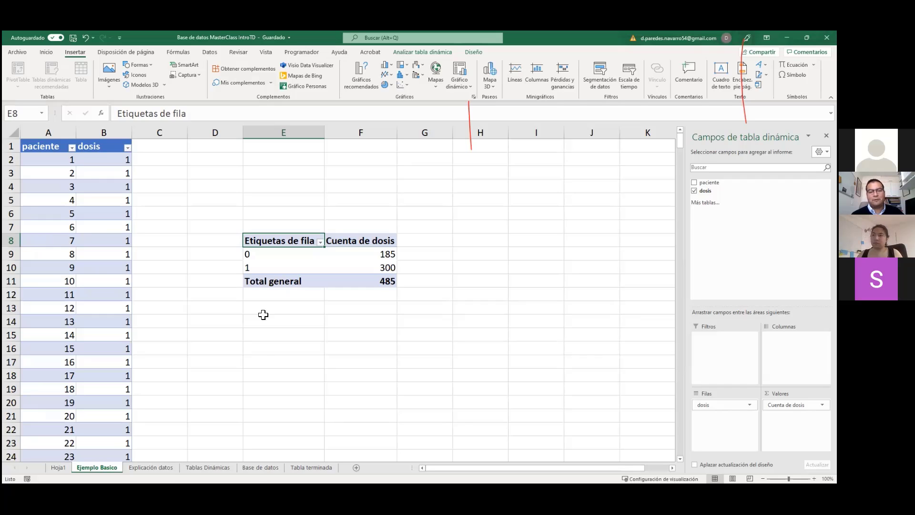
click(301, 467)
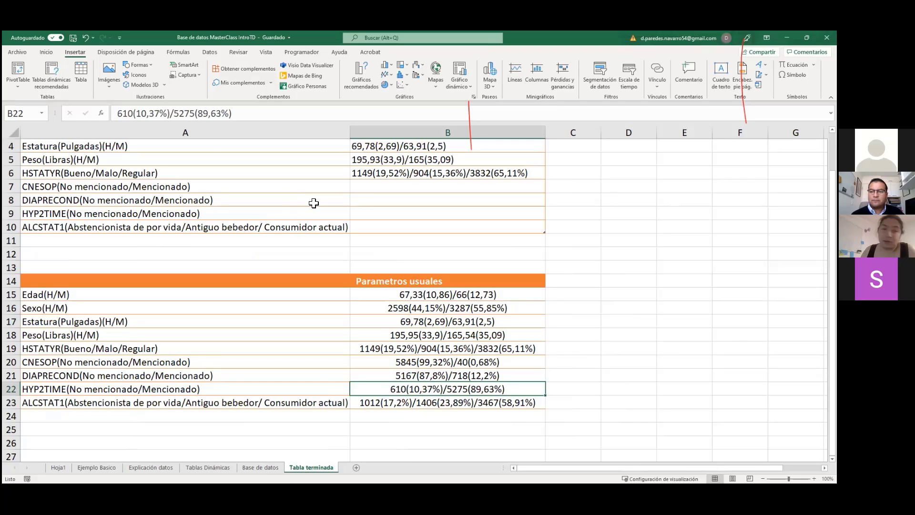
scroll(239, 415, up, 1)
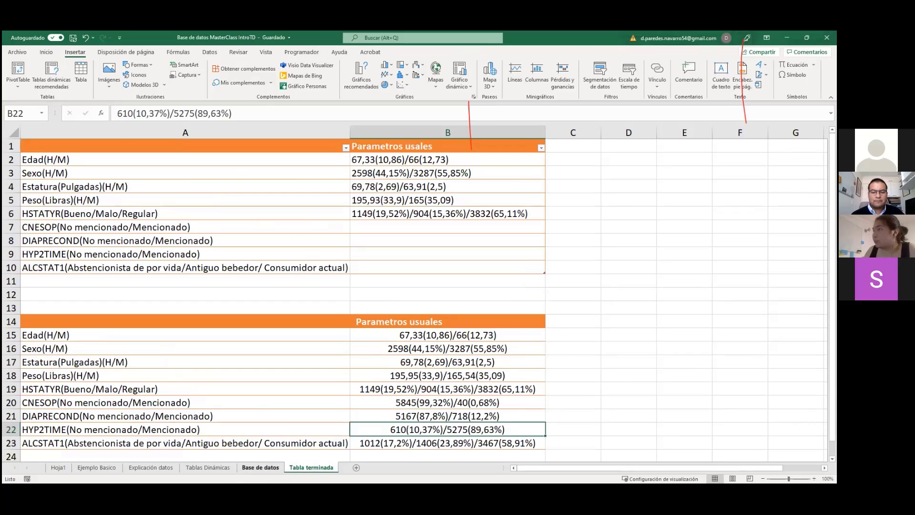
click(260, 467)
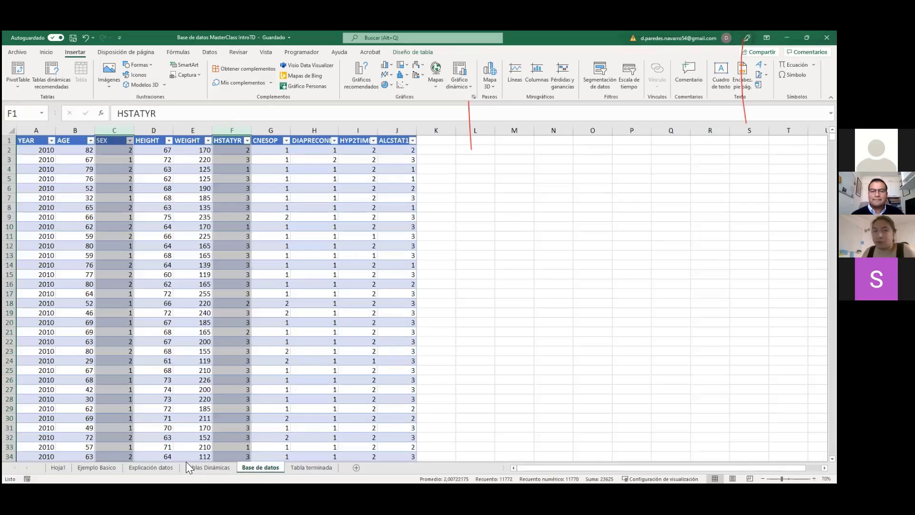
click(518, 316)
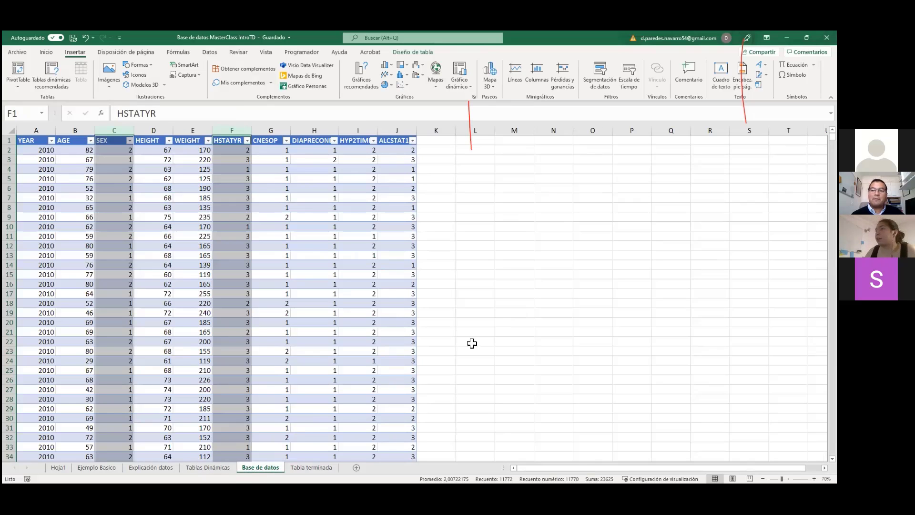
click(452, 398)
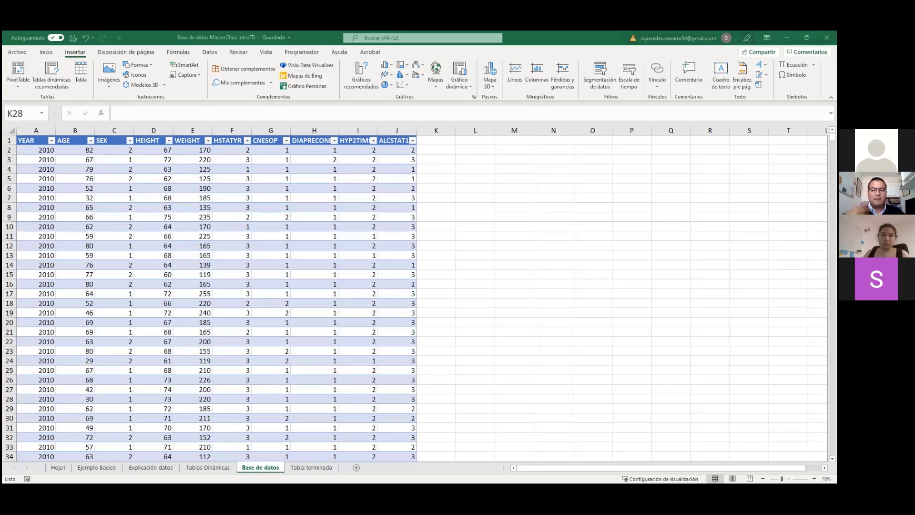
key(alt+Tab)
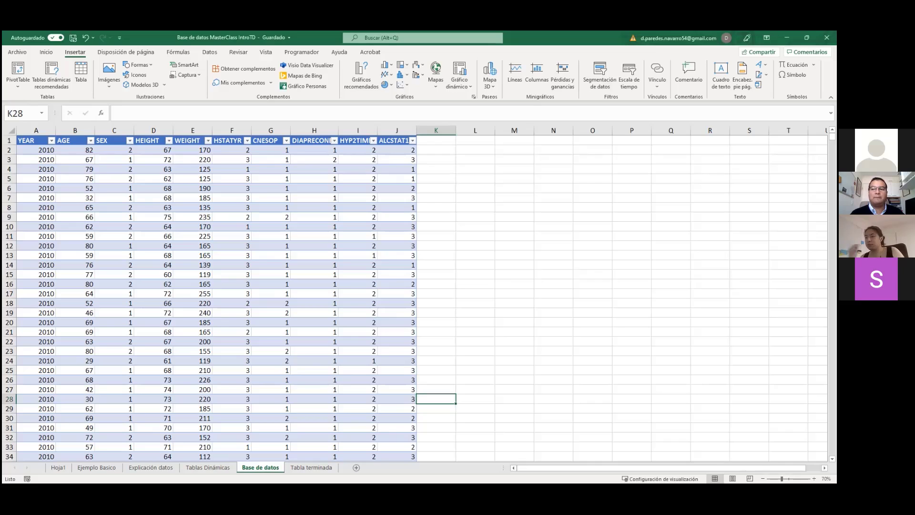